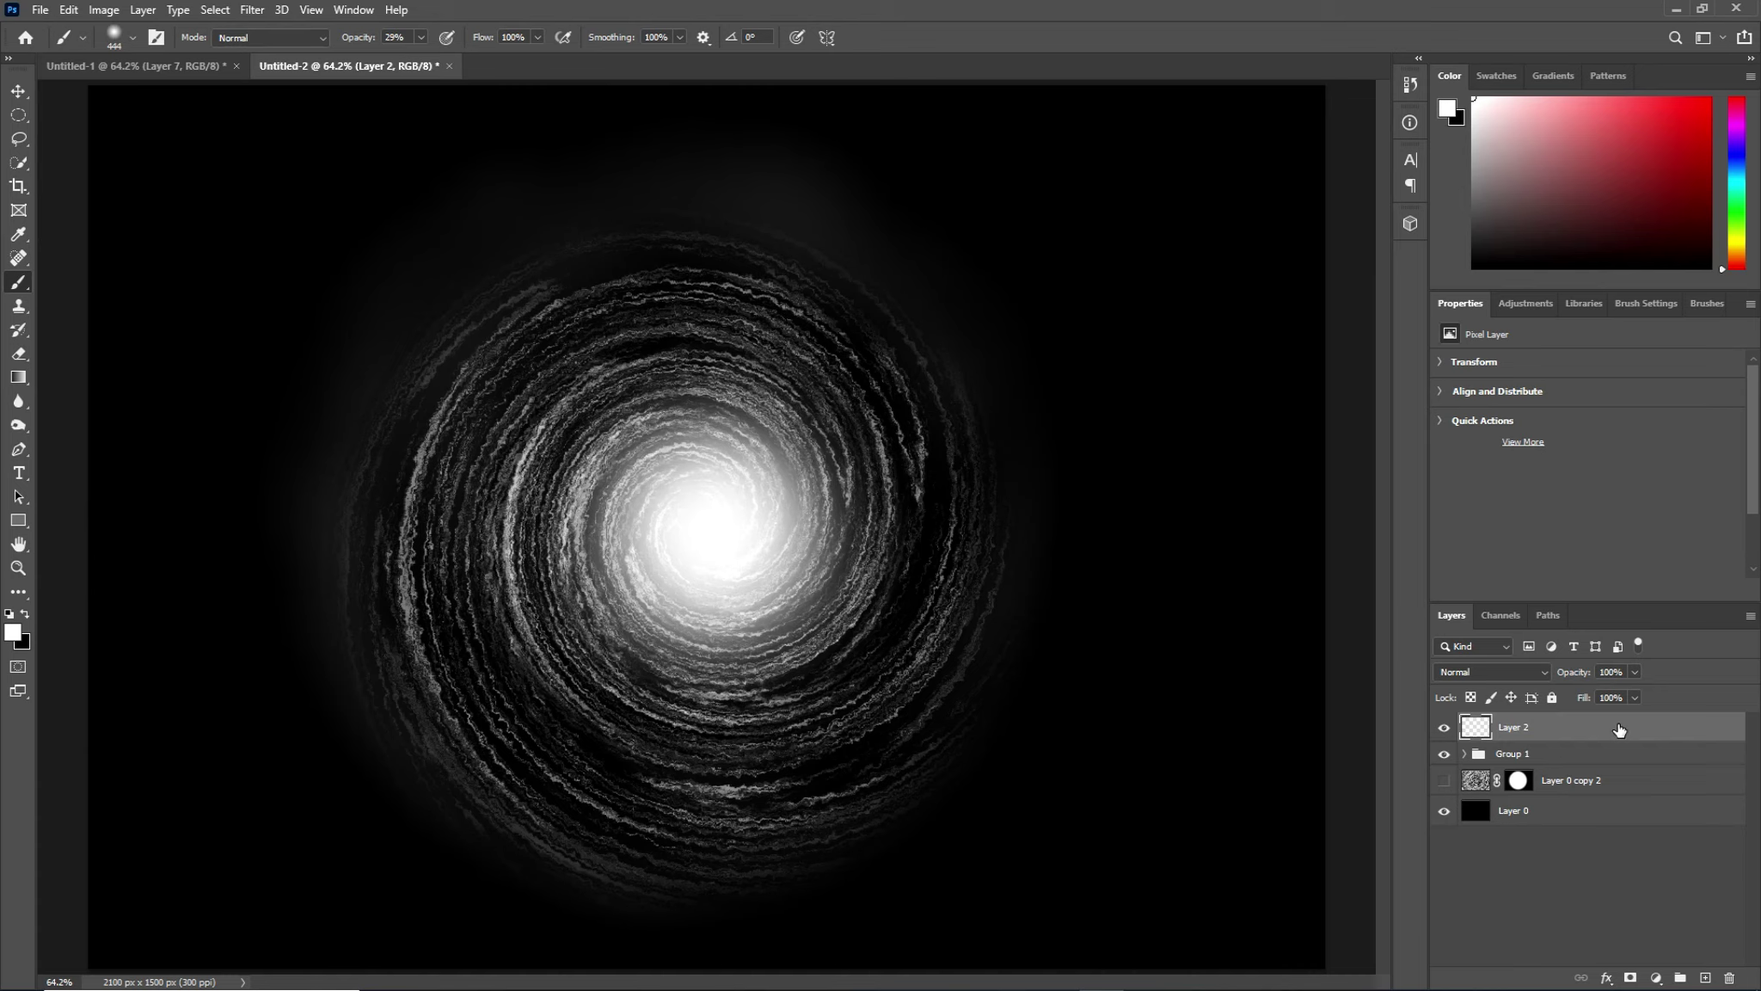
Make the empty Layer 2 a clipping mask on Group 1 below it.
{"action": "left_click_drag", "start_coordinate": [1621, 729], "coordinate": [1607, 737]}
{"action": "right_click", "coordinate": [1607, 735]}
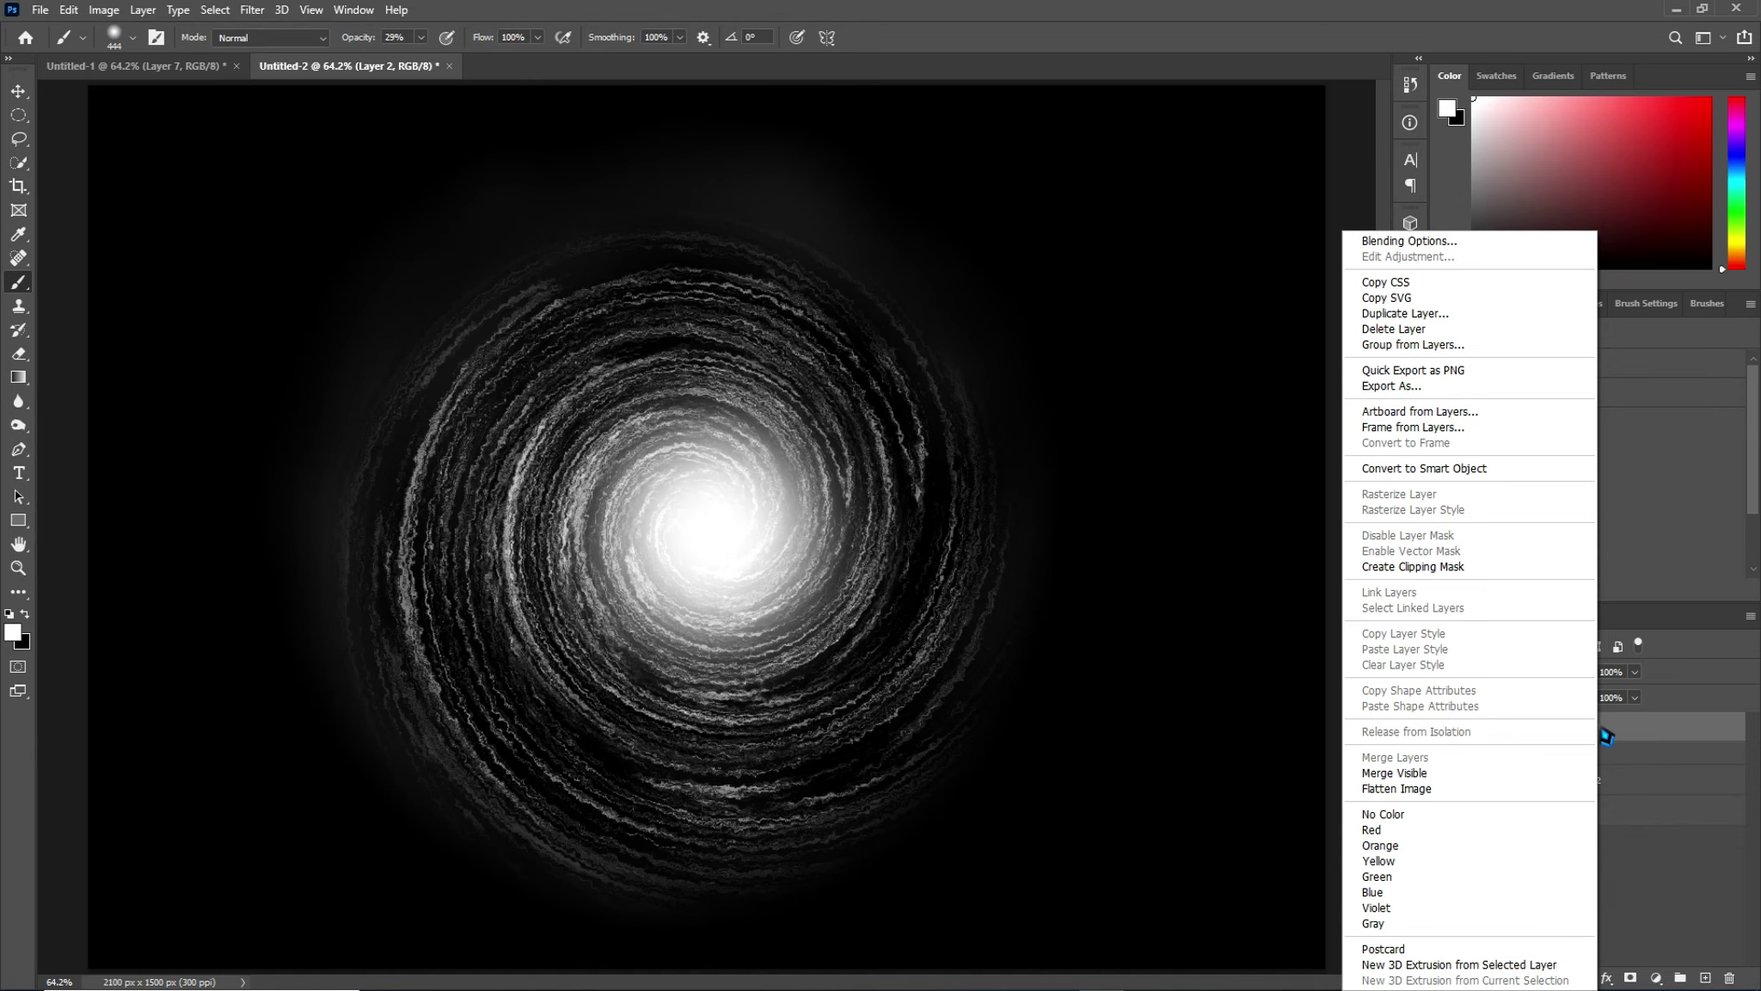
{"action": "left_click", "coordinate": [1499, 570]}
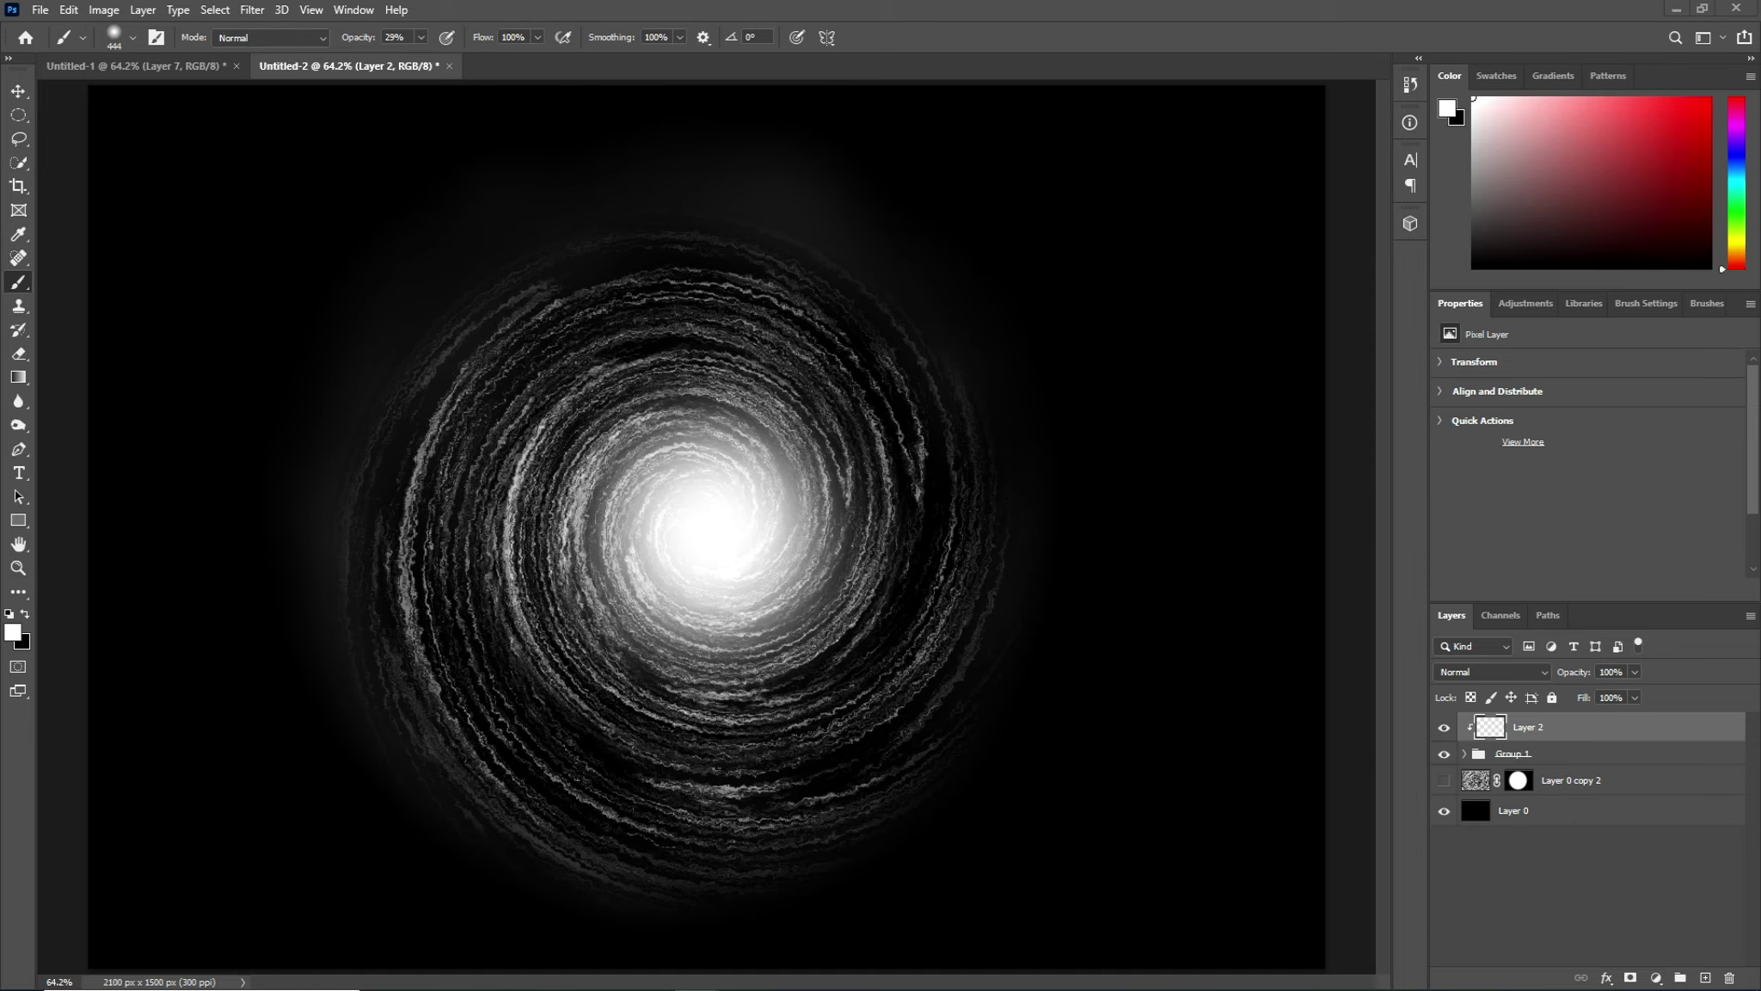
{"action": "left_click", "coordinate": [26, 383]}
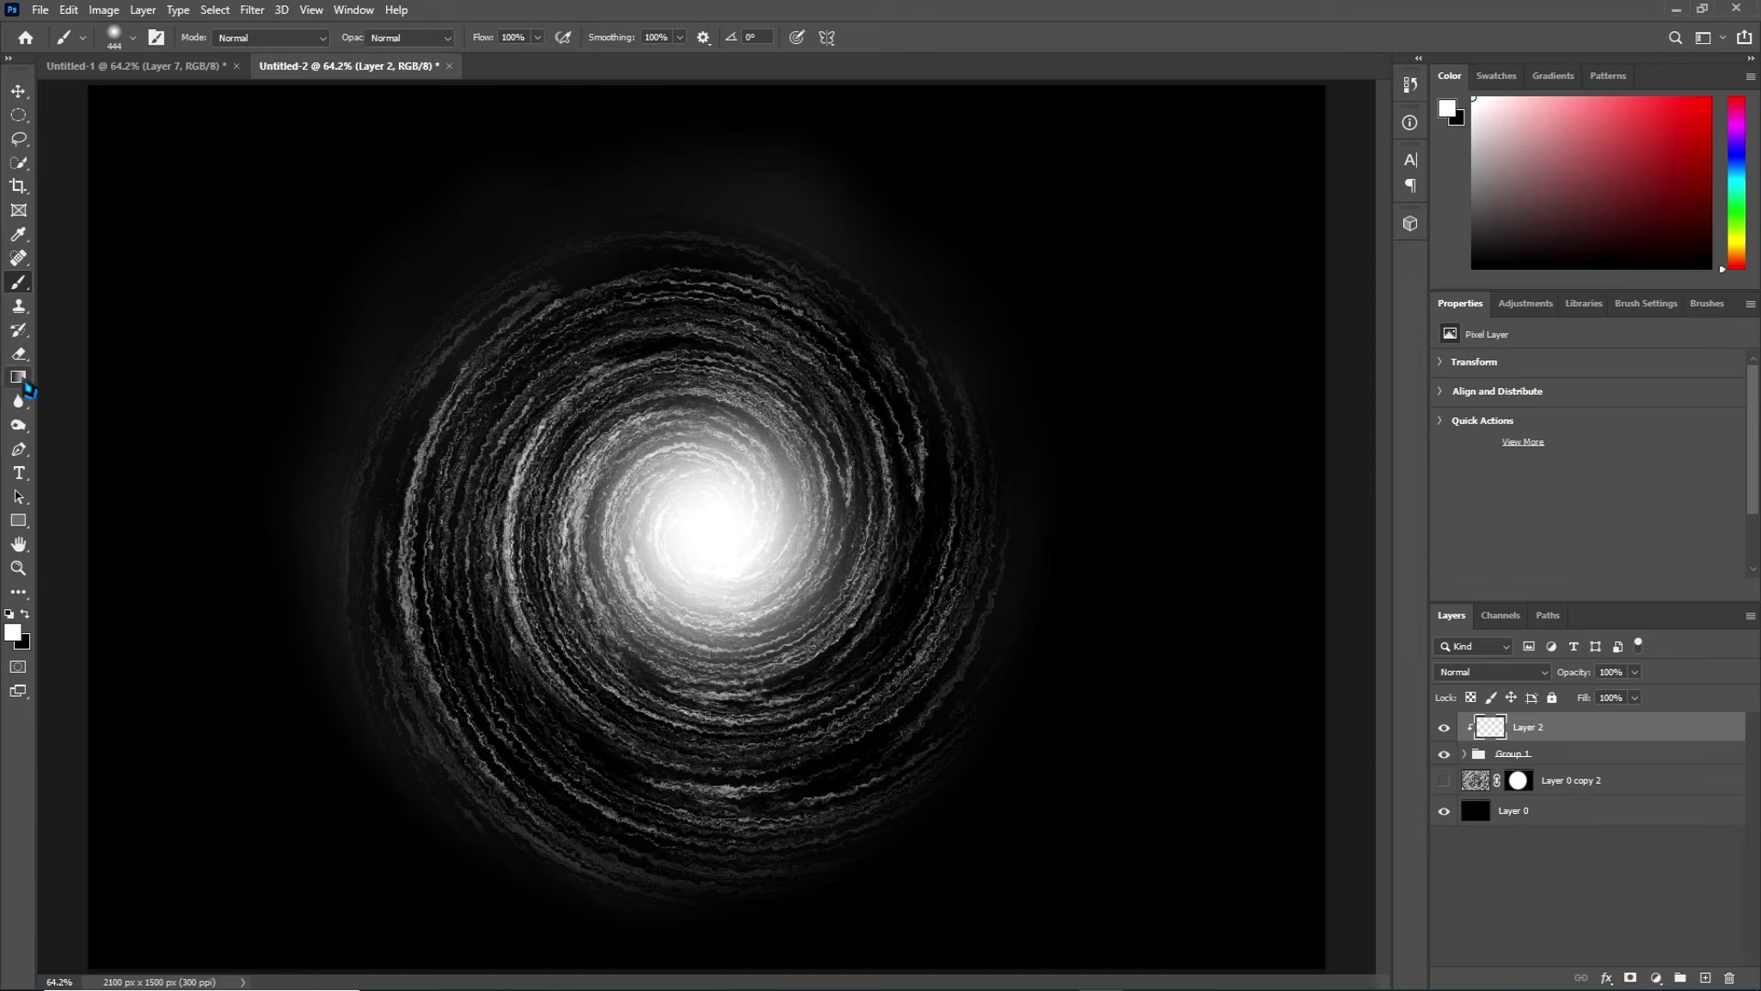
Switch to the Gradient Tool and show its Basics, Blues, Purples and Pinks preset folders.
{"action": "right_click", "coordinate": [29, 389]}
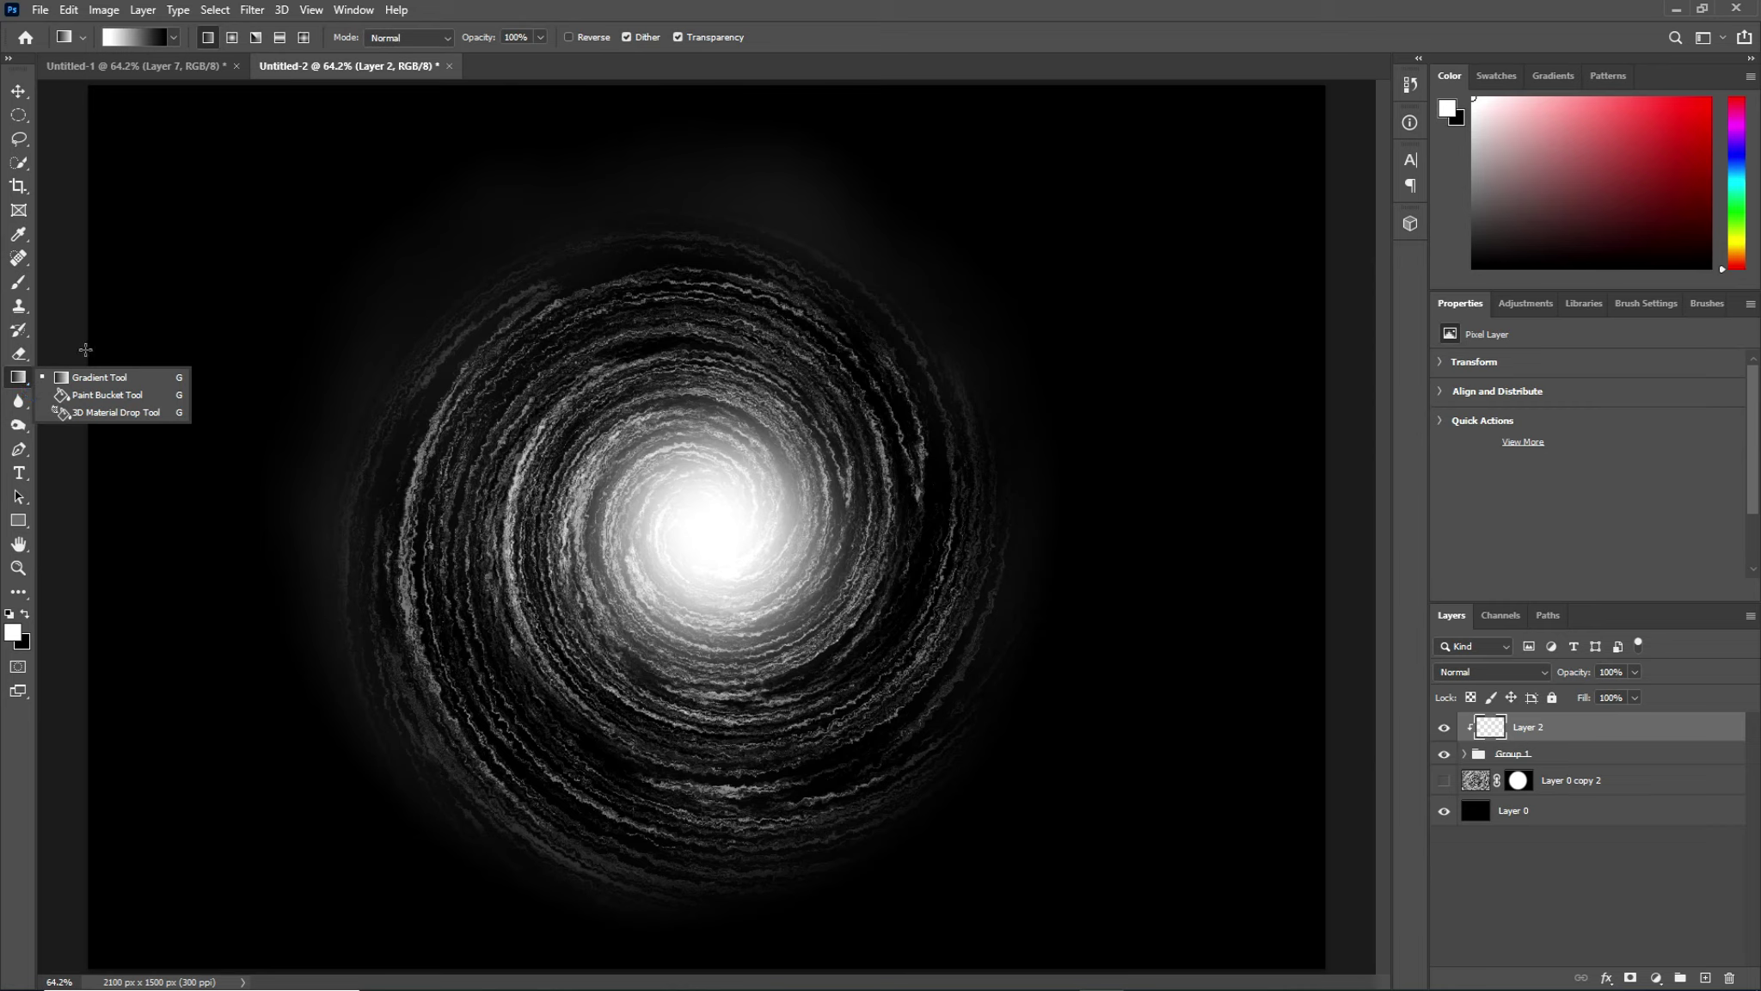
{"action": "left_click", "coordinate": [17, 381]}
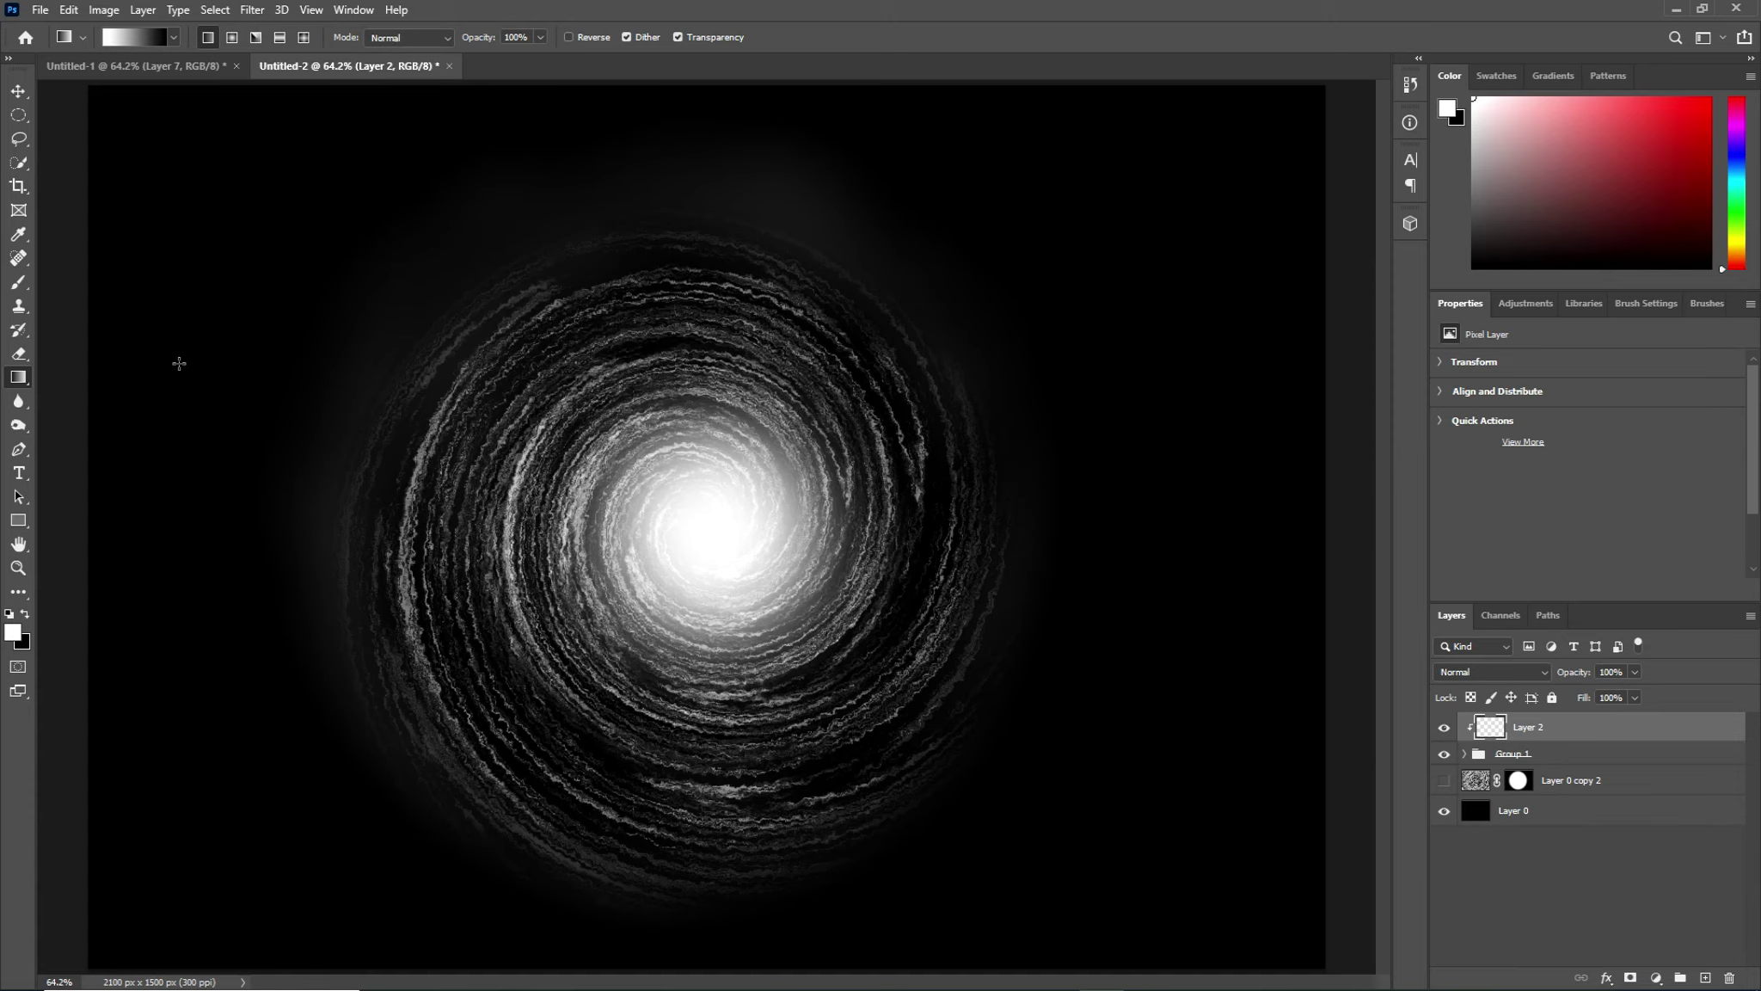
{"action": "left_click", "coordinate": [174, 38]}
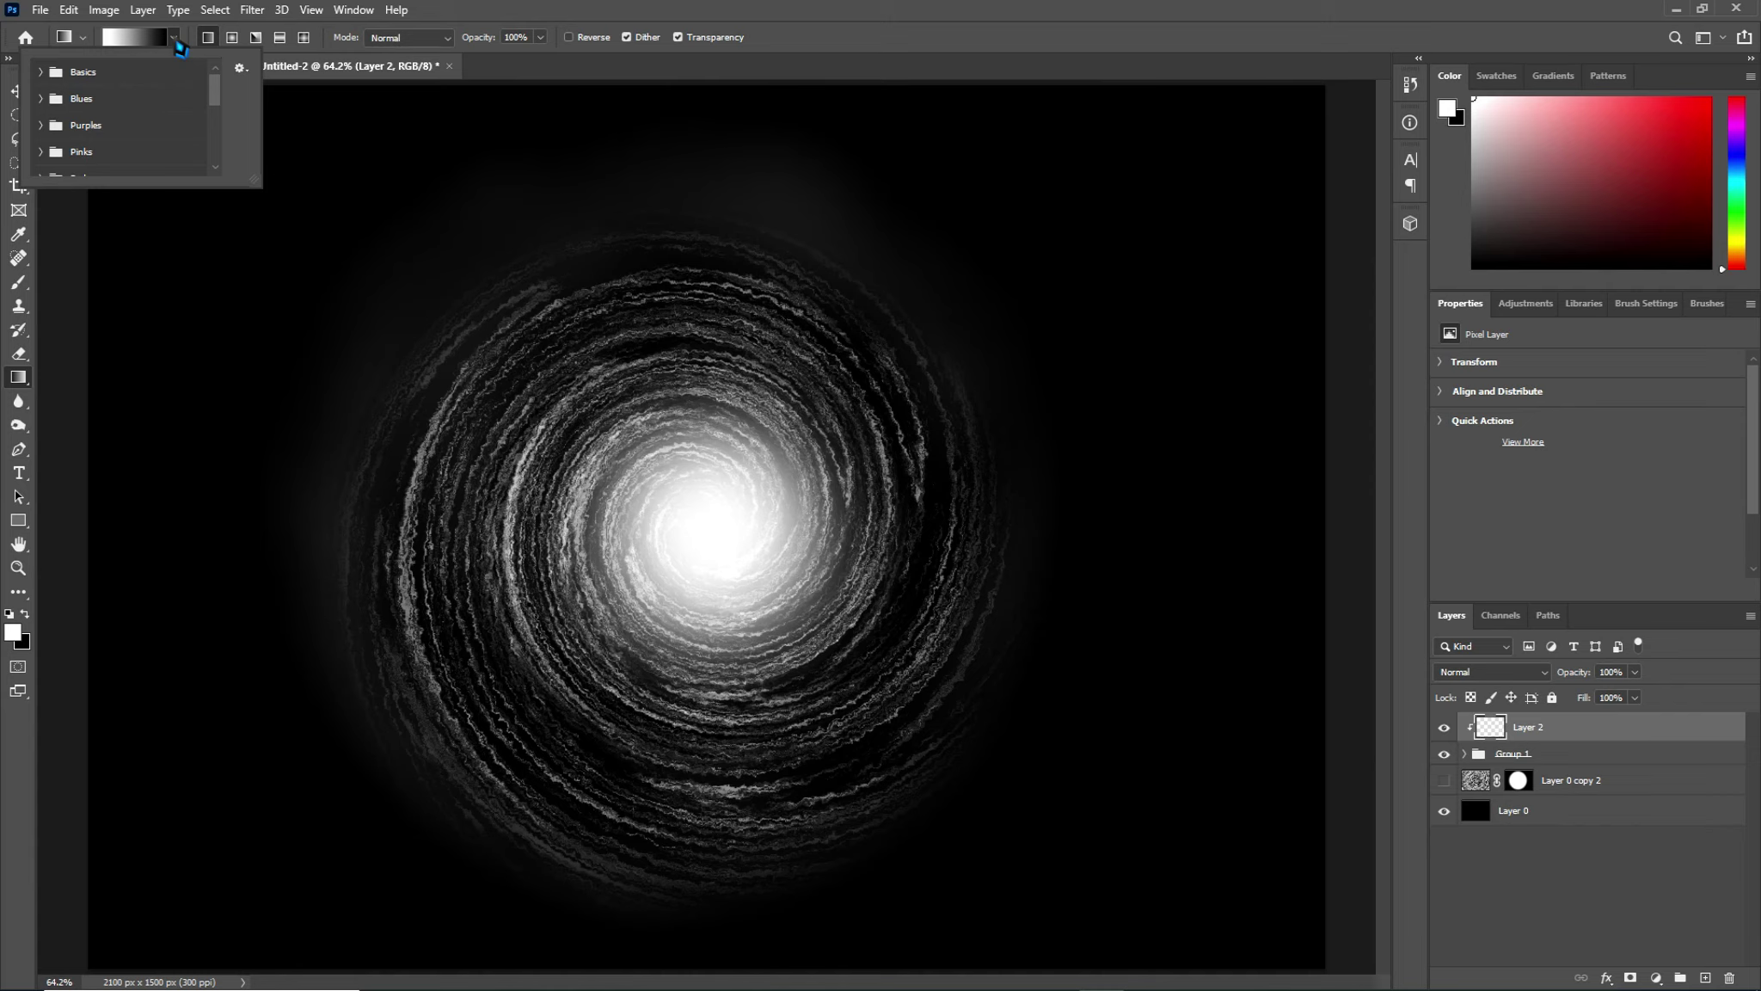
Open the Gradient Editor on the current Black, White gradient.
{"action": "left_click", "coordinate": [241, 69]}
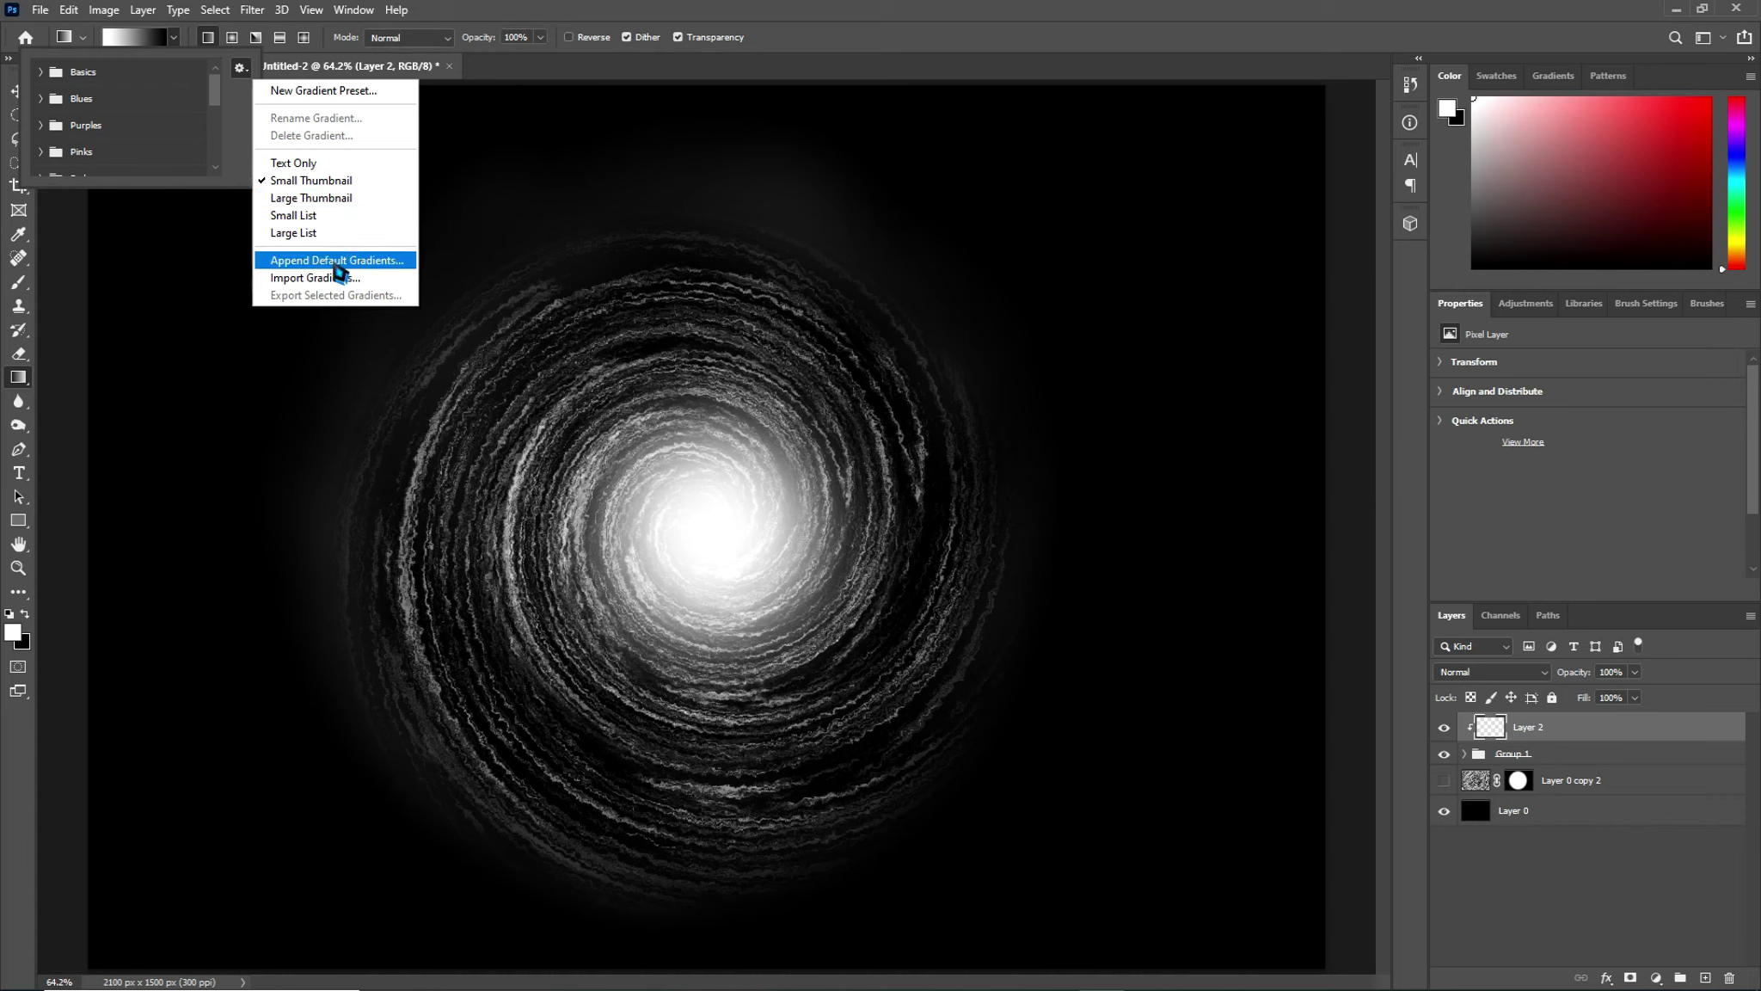
{"action": "left_click", "coordinate": [349, 95]}
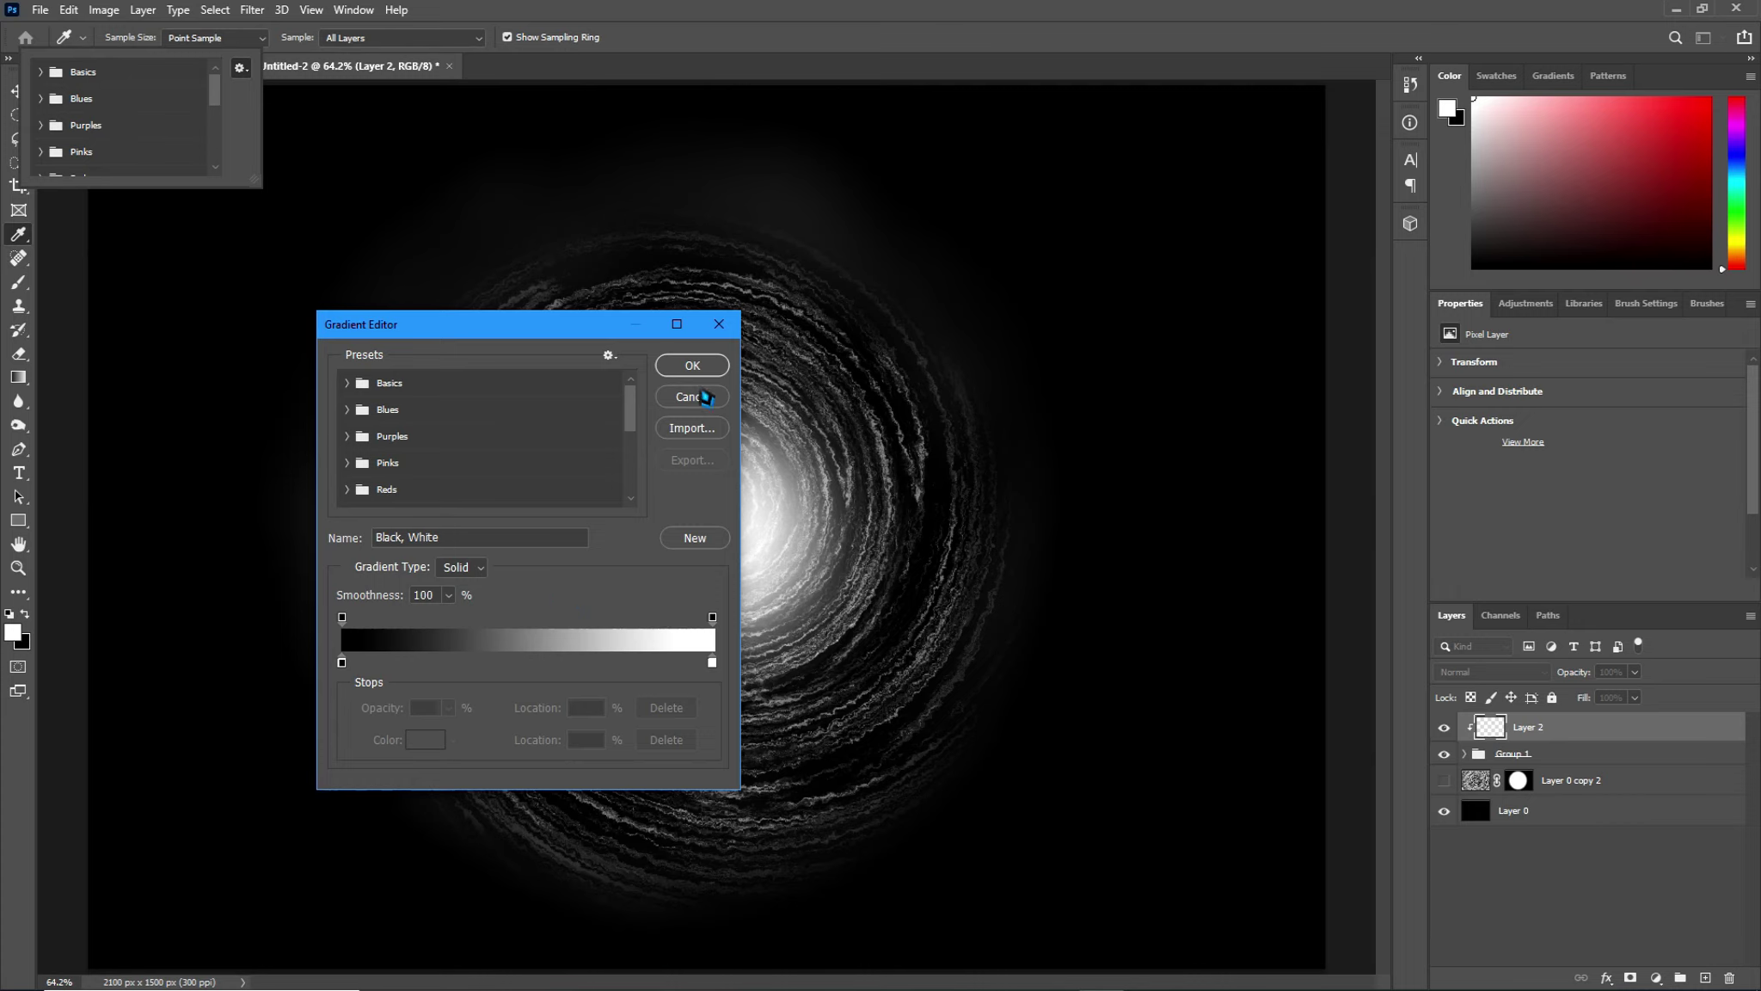
Browse the Gradient Editor's preset folders, then cancel without changing the gradient.
{"action": "scroll", "coordinate": [546, 422], "scroll_direction": "down", "scroll_amount": 2}
{"action": "scroll", "coordinate": [547, 425], "scroll_direction": "down", "scroll_amount": 2}
{"action": "scroll", "coordinate": [546, 425], "scroll_direction": "down", "scroll_amount": 3}
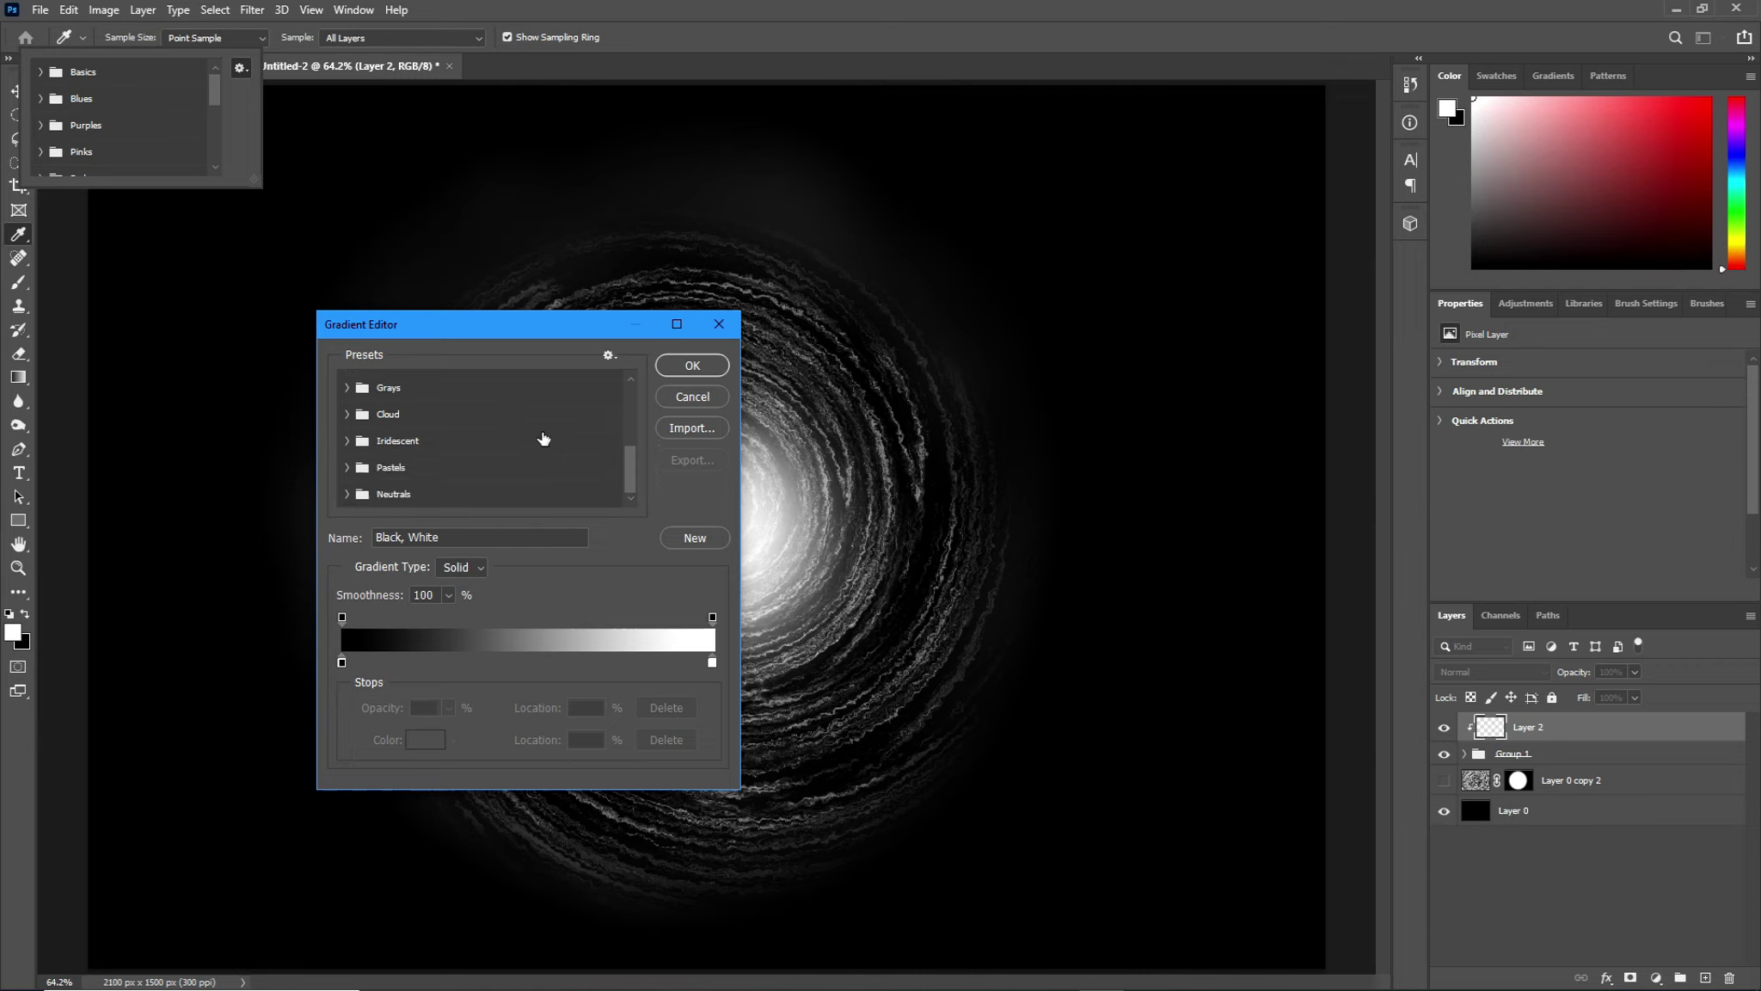
{"action": "scroll", "coordinate": [544, 439], "scroll_direction": "up", "scroll_amount": 1}
{"action": "scroll", "coordinate": [543, 439], "scroll_direction": "up", "scroll_amount": 1}
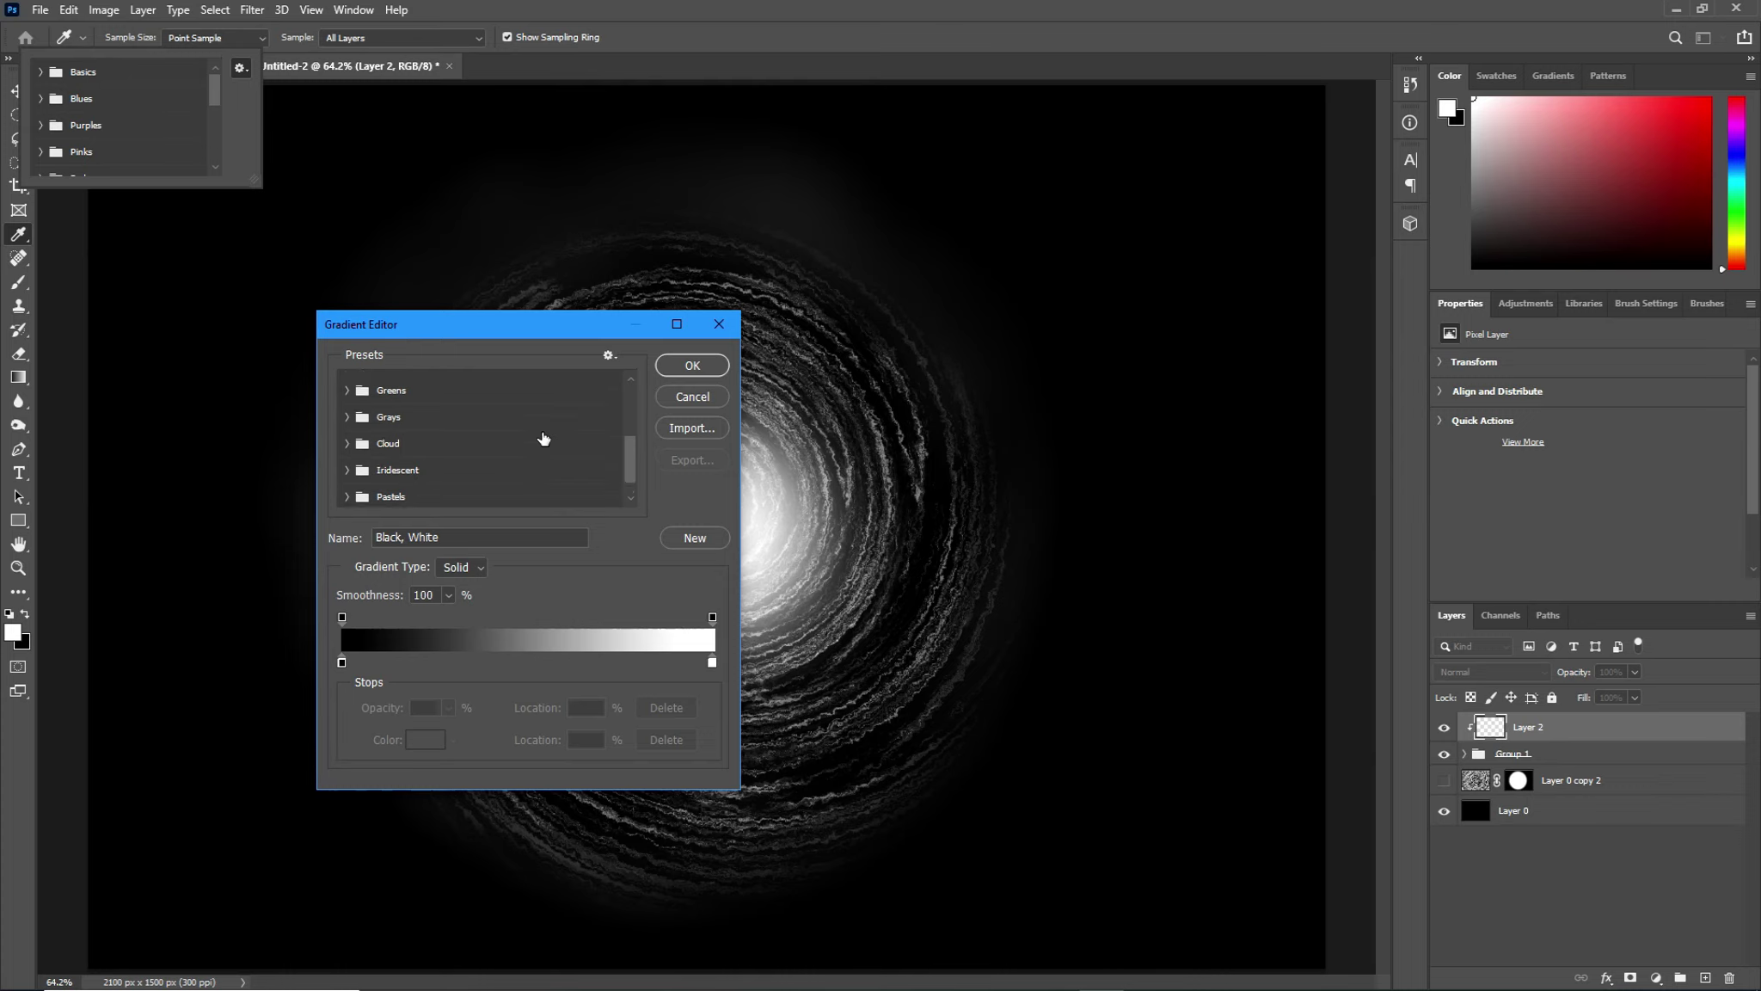
{"action": "scroll", "coordinate": [544, 439], "scroll_direction": "up", "scroll_amount": 1}
{"action": "scroll", "coordinate": [544, 439], "scroll_direction": "up", "scroll_amount": 2}
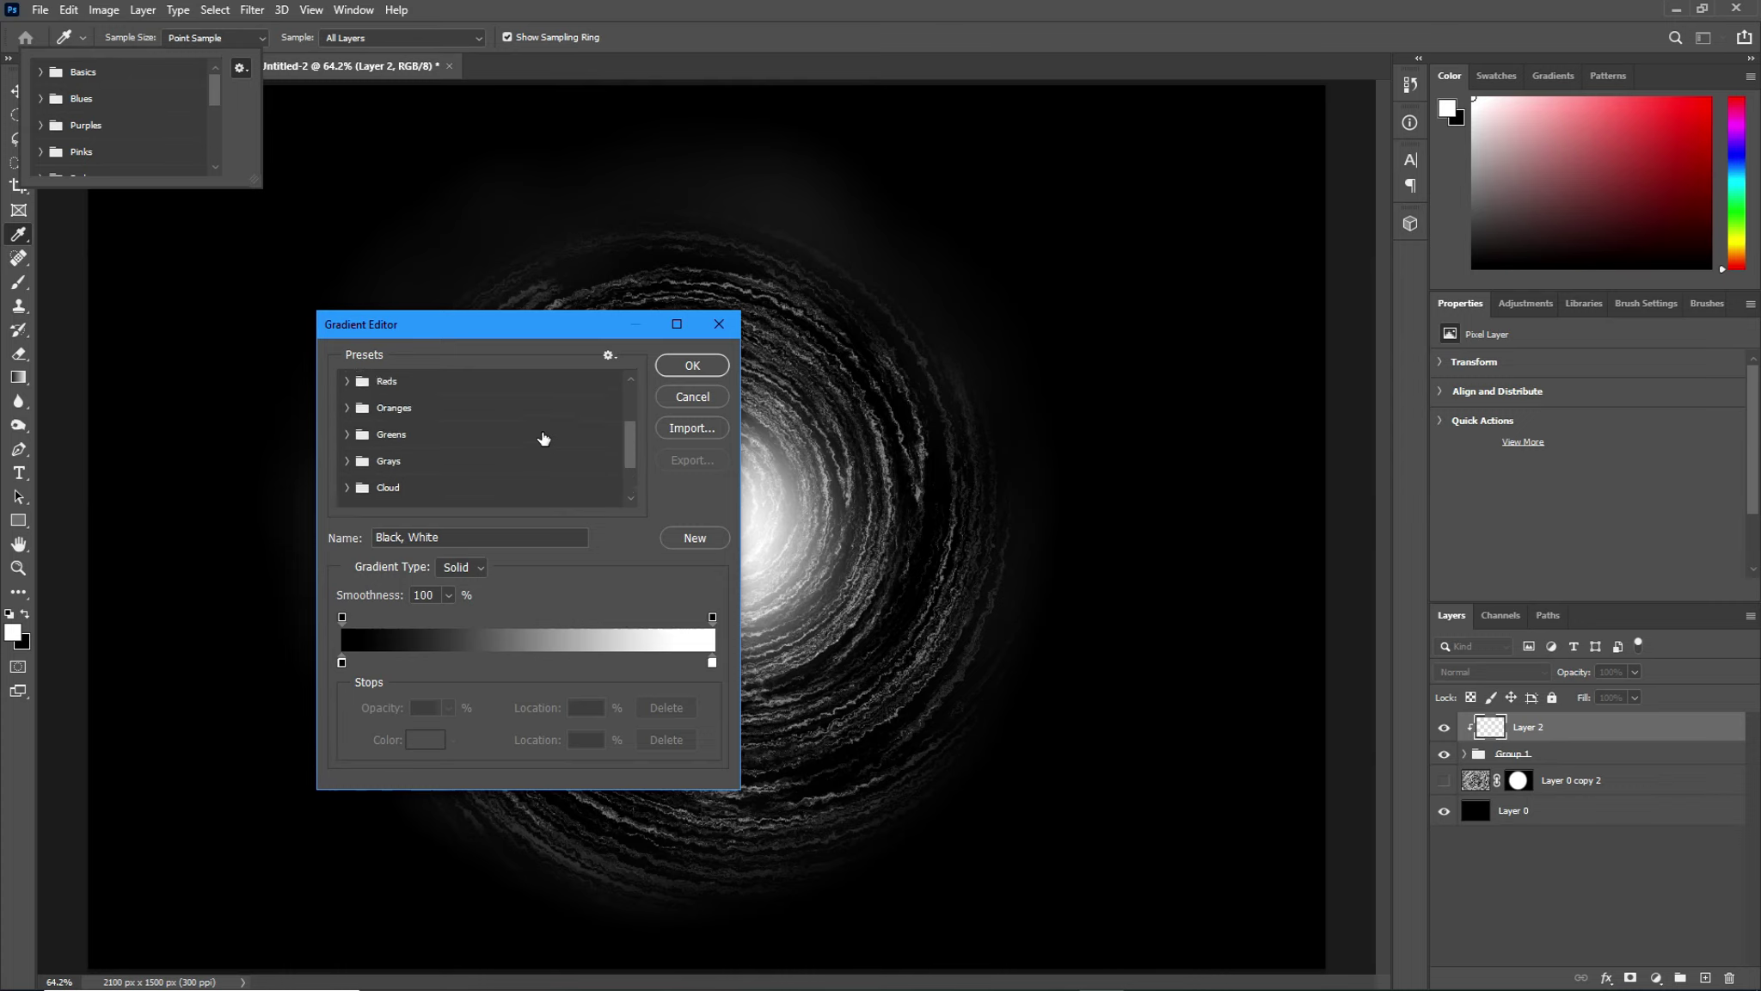
{"action": "scroll", "coordinate": [544, 439], "scroll_direction": "up", "scroll_amount": 1}
{"action": "scroll", "coordinate": [543, 438], "scroll_direction": "up", "scroll_amount": 1}
{"action": "scroll", "coordinate": [543, 439], "scroll_direction": "up", "scroll_amount": 2}
{"action": "scroll", "coordinate": [544, 439], "scroll_direction": "up", "scroll_amount": 2}
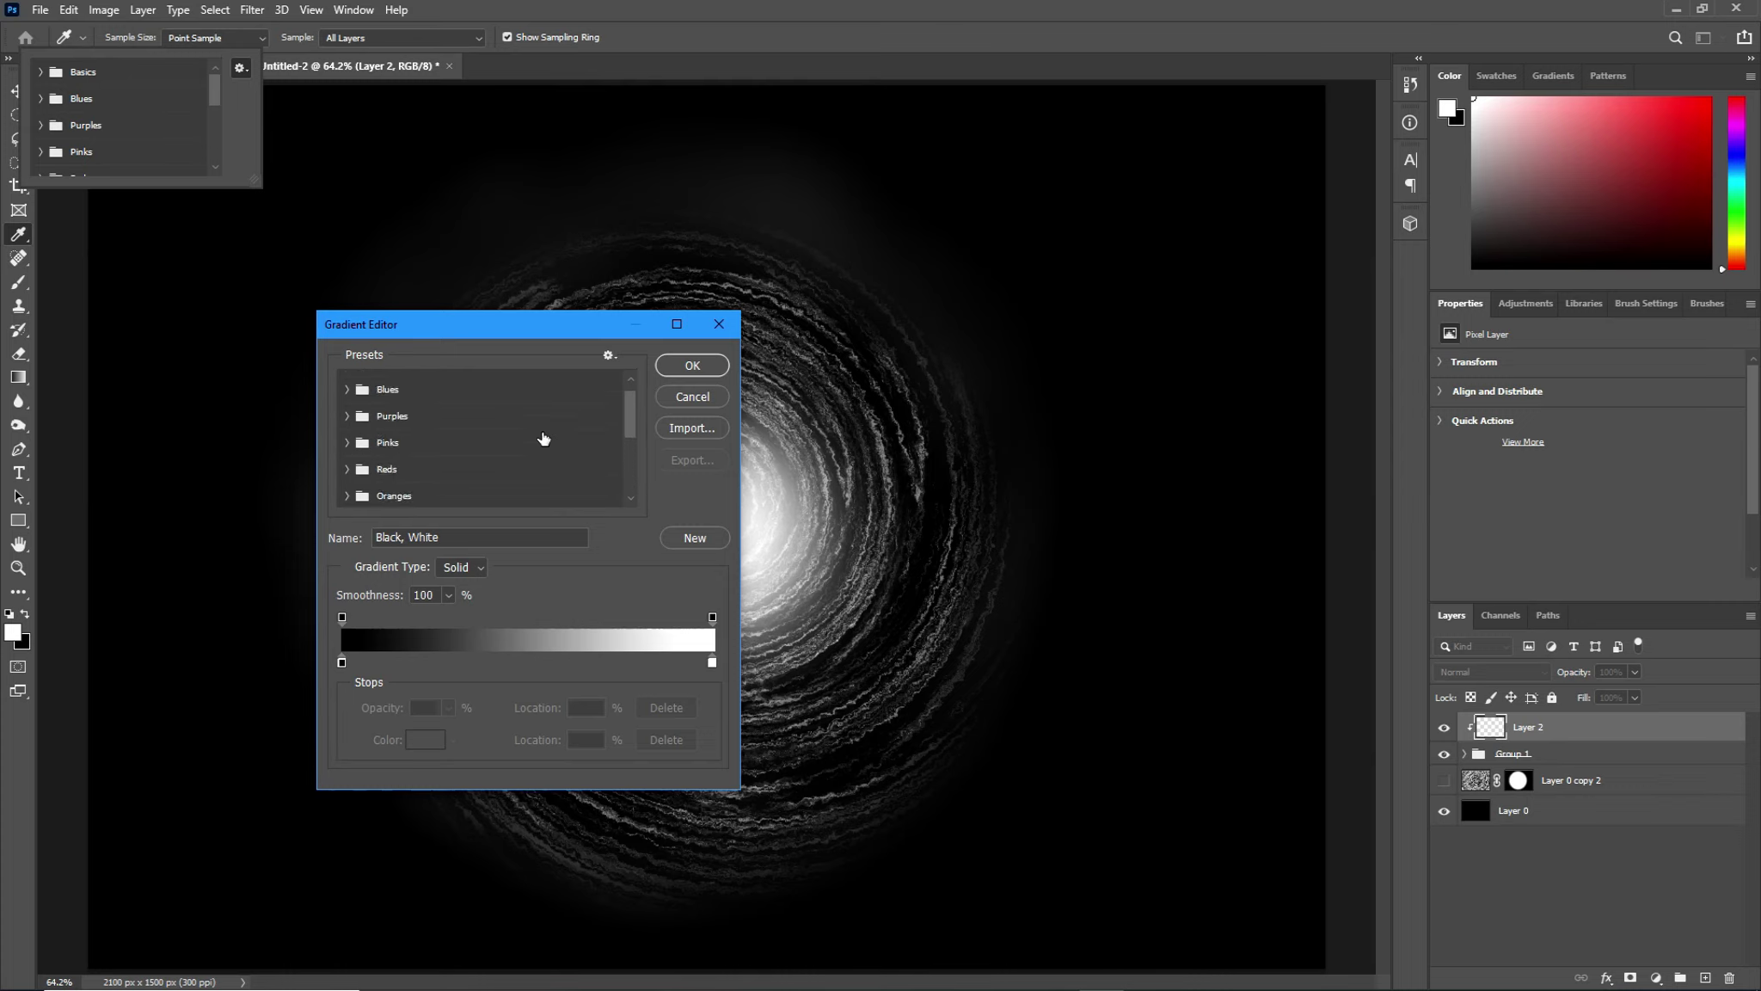
{"action": "scroll", "coordinate": [544, 439], "scroll_direction": "up", "scroll_amount": 2}
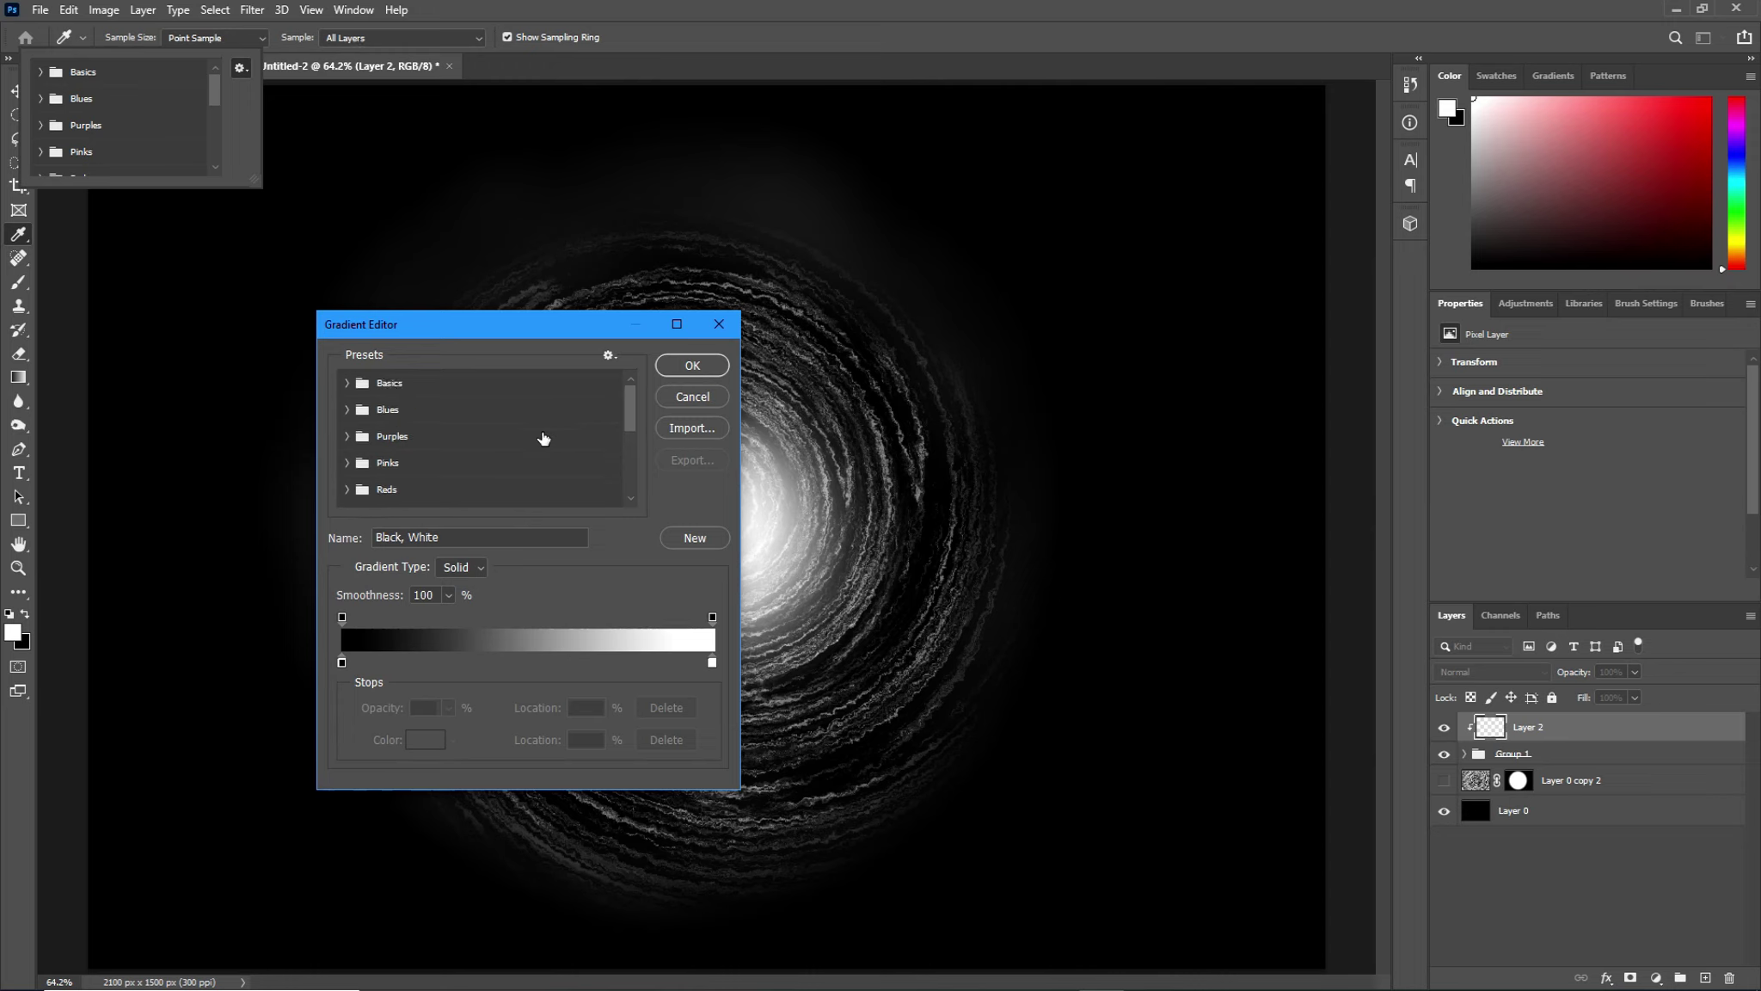
{"action": "left_click", "coordinate": [692, 396]}
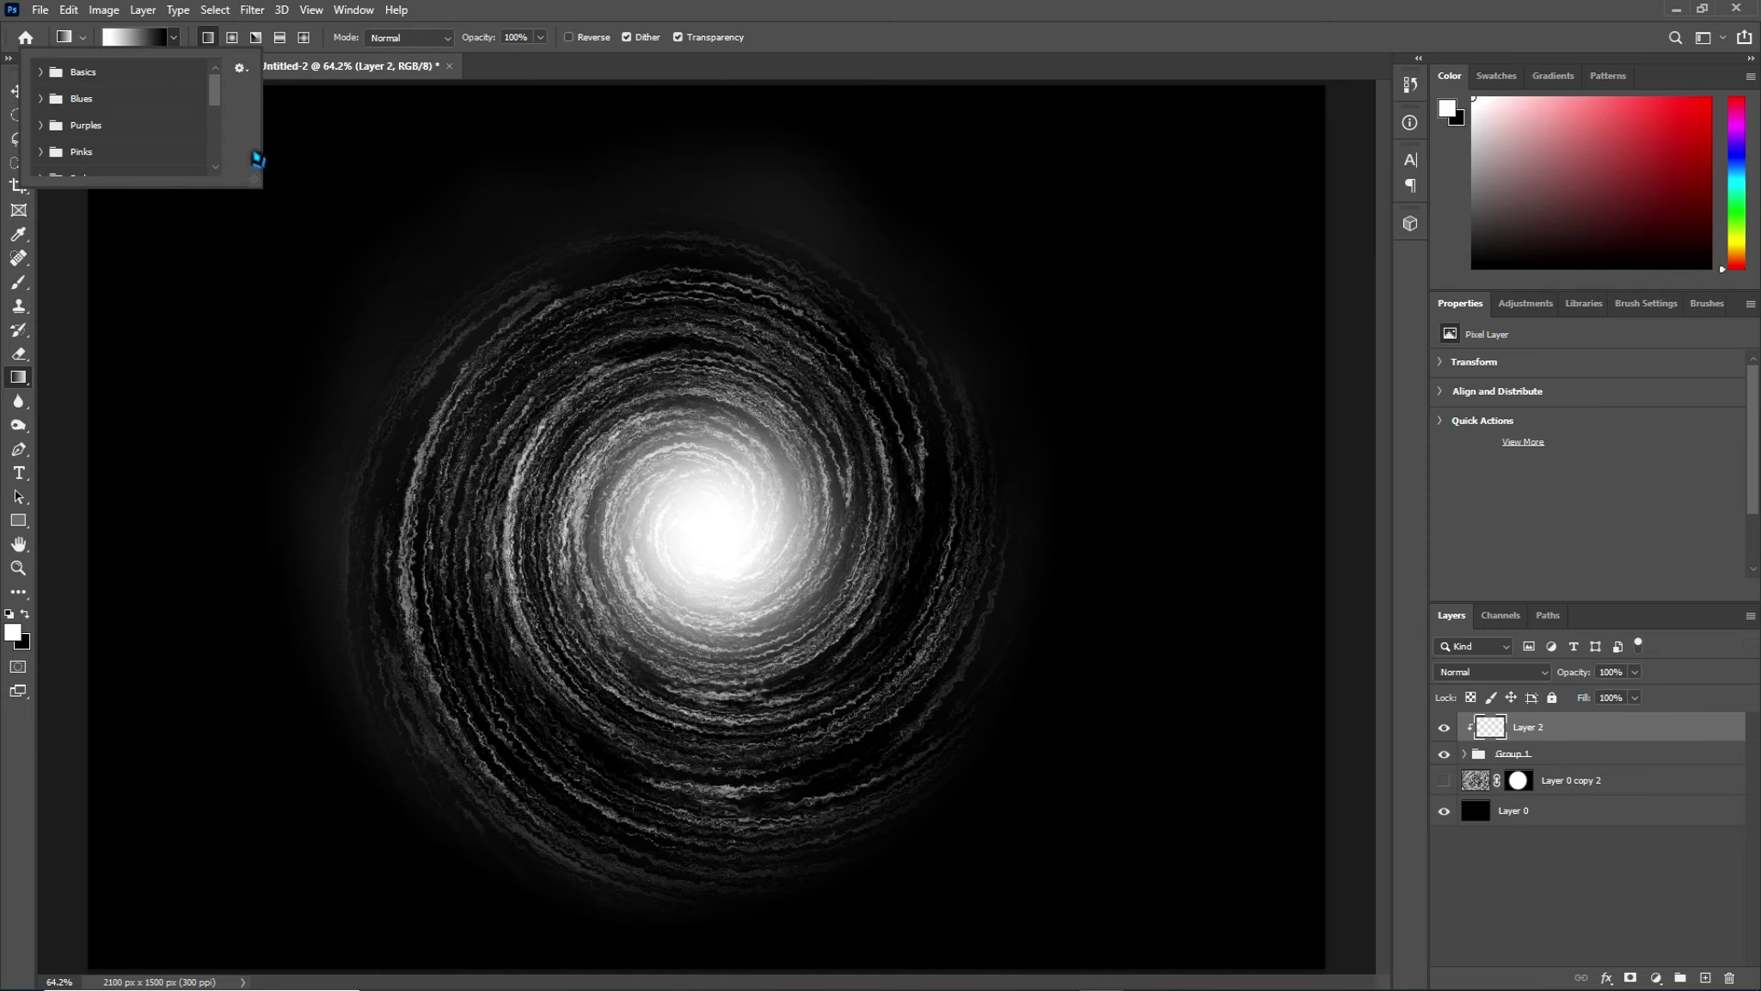
Scroll the gradient preset list and bring up its gear settings menu.
{"action": "scroll", "coordinate": [182, 127], "scroll_direction": "down", "scroll_amount": 2}
{"action": "scroll", "coordinate": [183, 127], "scroll_direction": "down", "scroll_amount": 2}
{"action": "scroll", "coordinate": [182, 127], "scroll_direction": "down", "scroll_amount": 2}
{"action": "scroll", "coordinate": [182, 128], "scroll_direction": "down", "scroll_amount": 2}
{"action": "scroll", "coordinate": [183, 127], "scroll_direction": "down", "scroll_amount": 1}
{"action": "scroll", "coordinate": [183, 127], "scroll_direction": "up", "scroll_amount": 5}
{"action": "scroll", "coordinate": [182, 128], "scroll_direction": "up", "scroll_amount": 4}
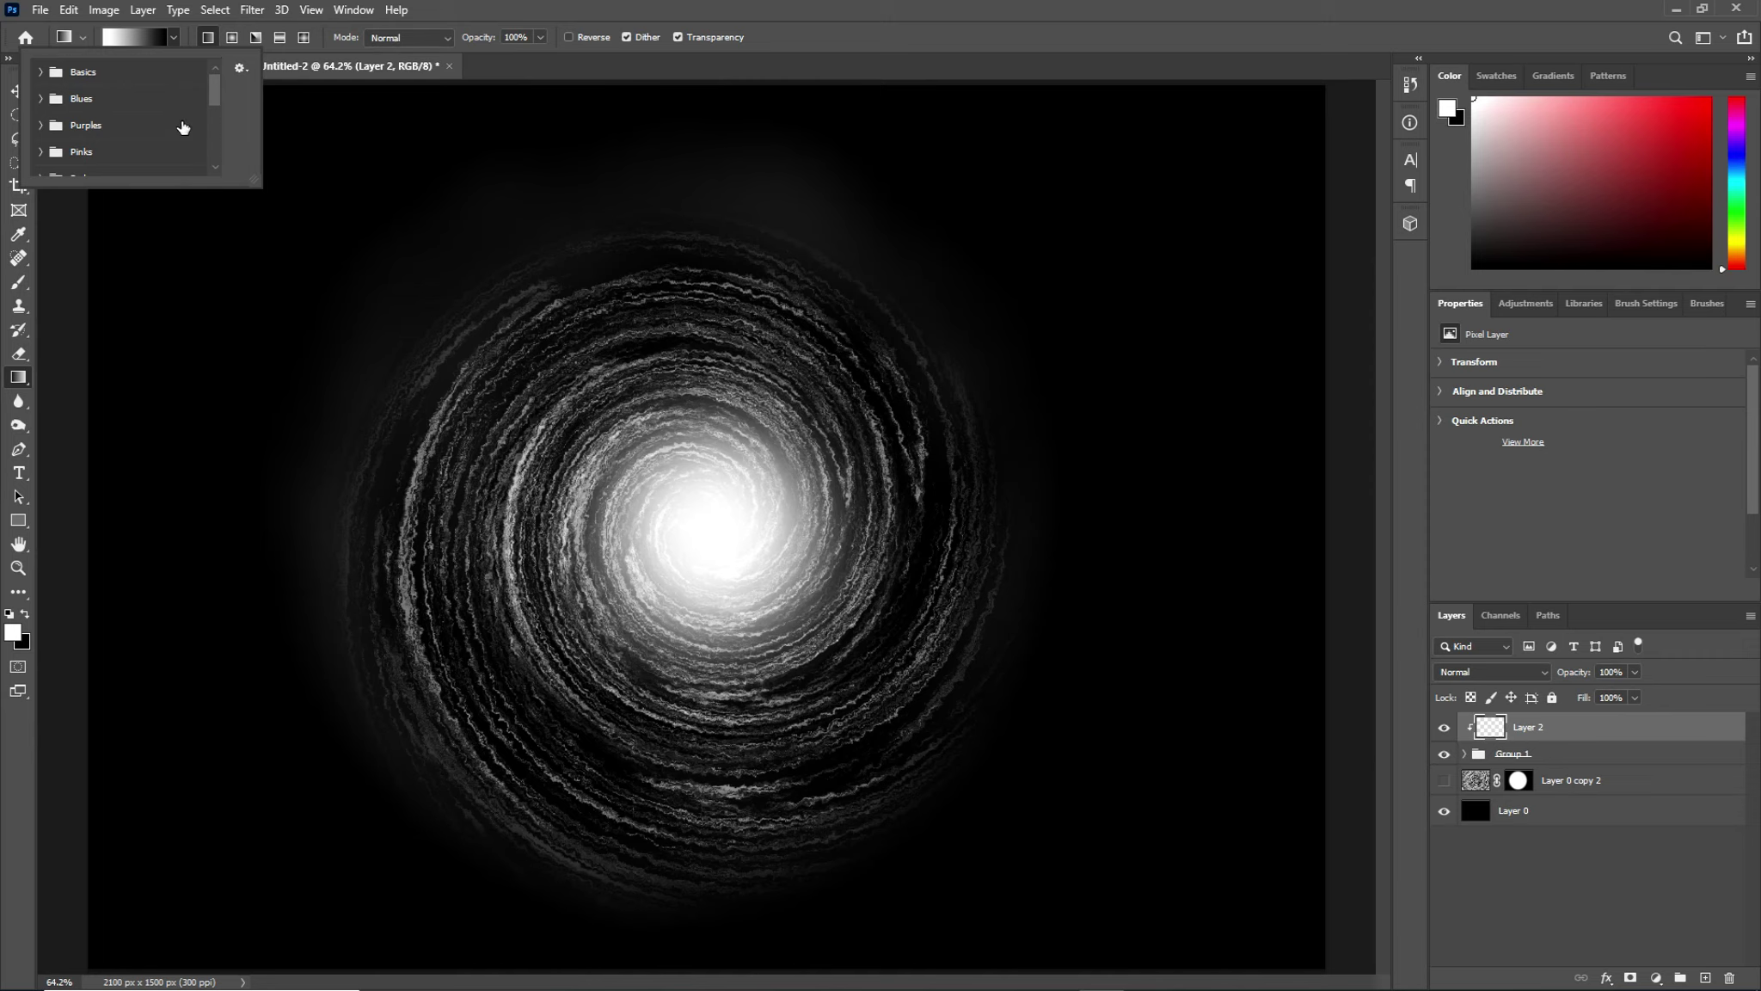
{"action": "left_click", "coordinate": [238, 72]}
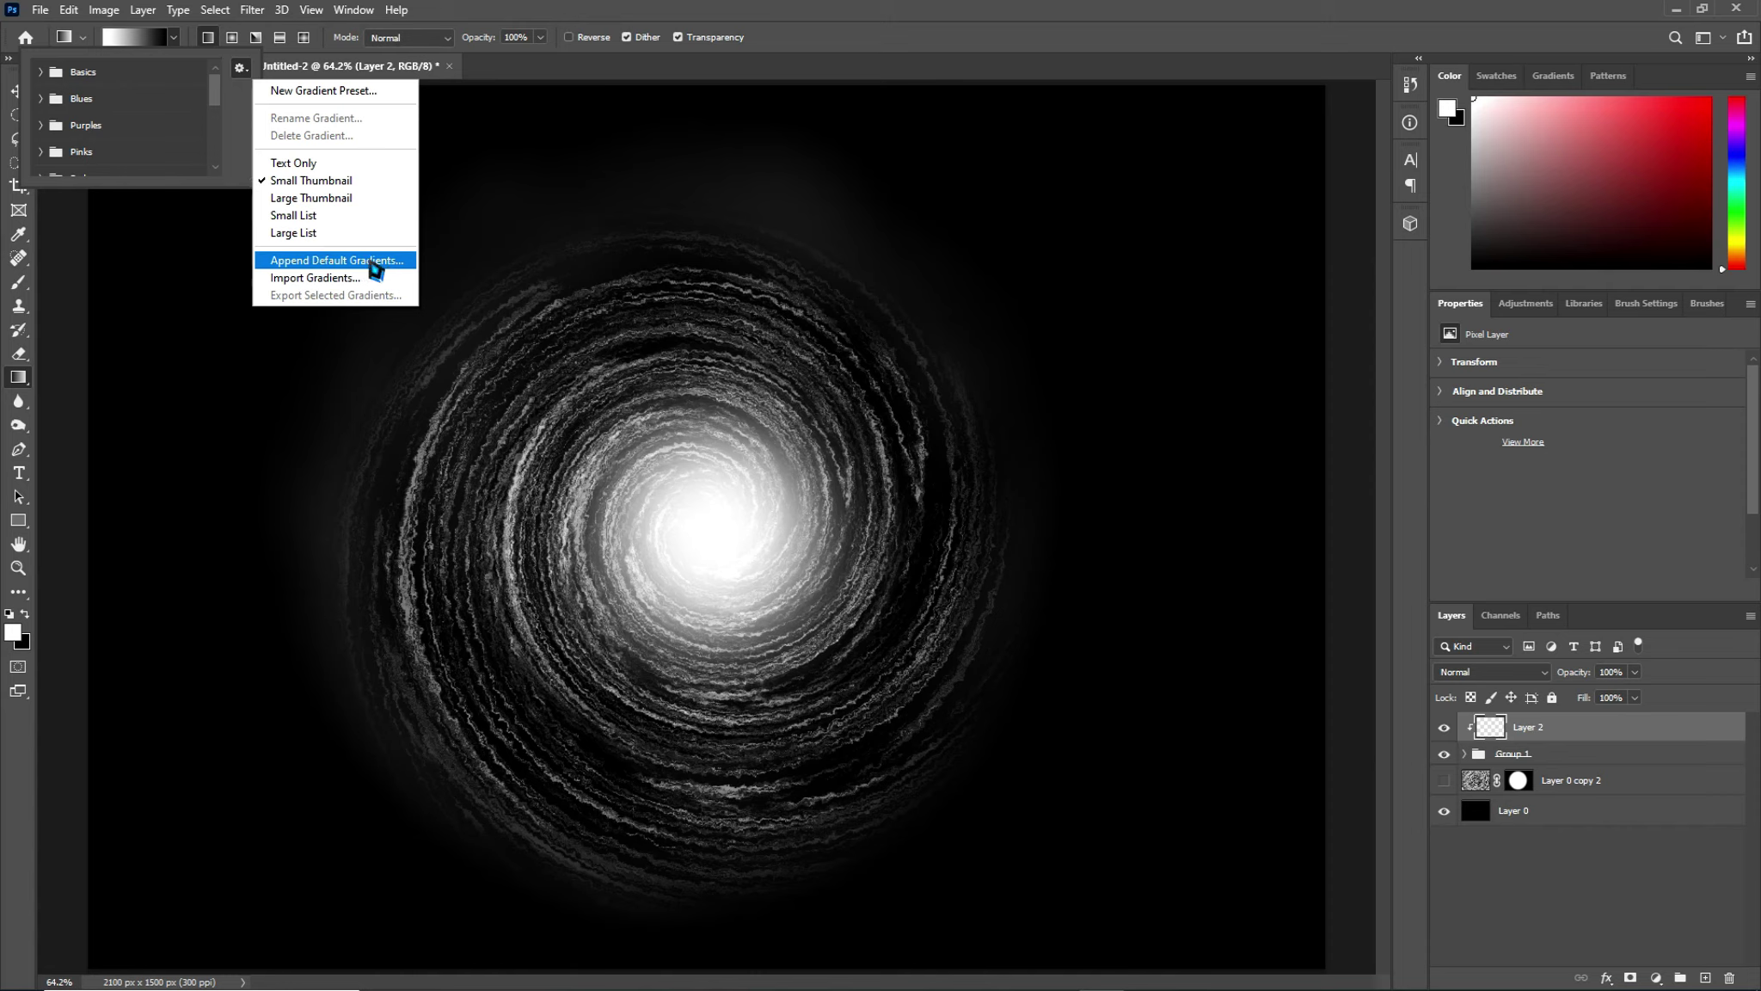
Append Photoshop's default gradients to the preset list, confirming the prompt with OK.
{"action": "left_click", "coordinate": [372, 262]}
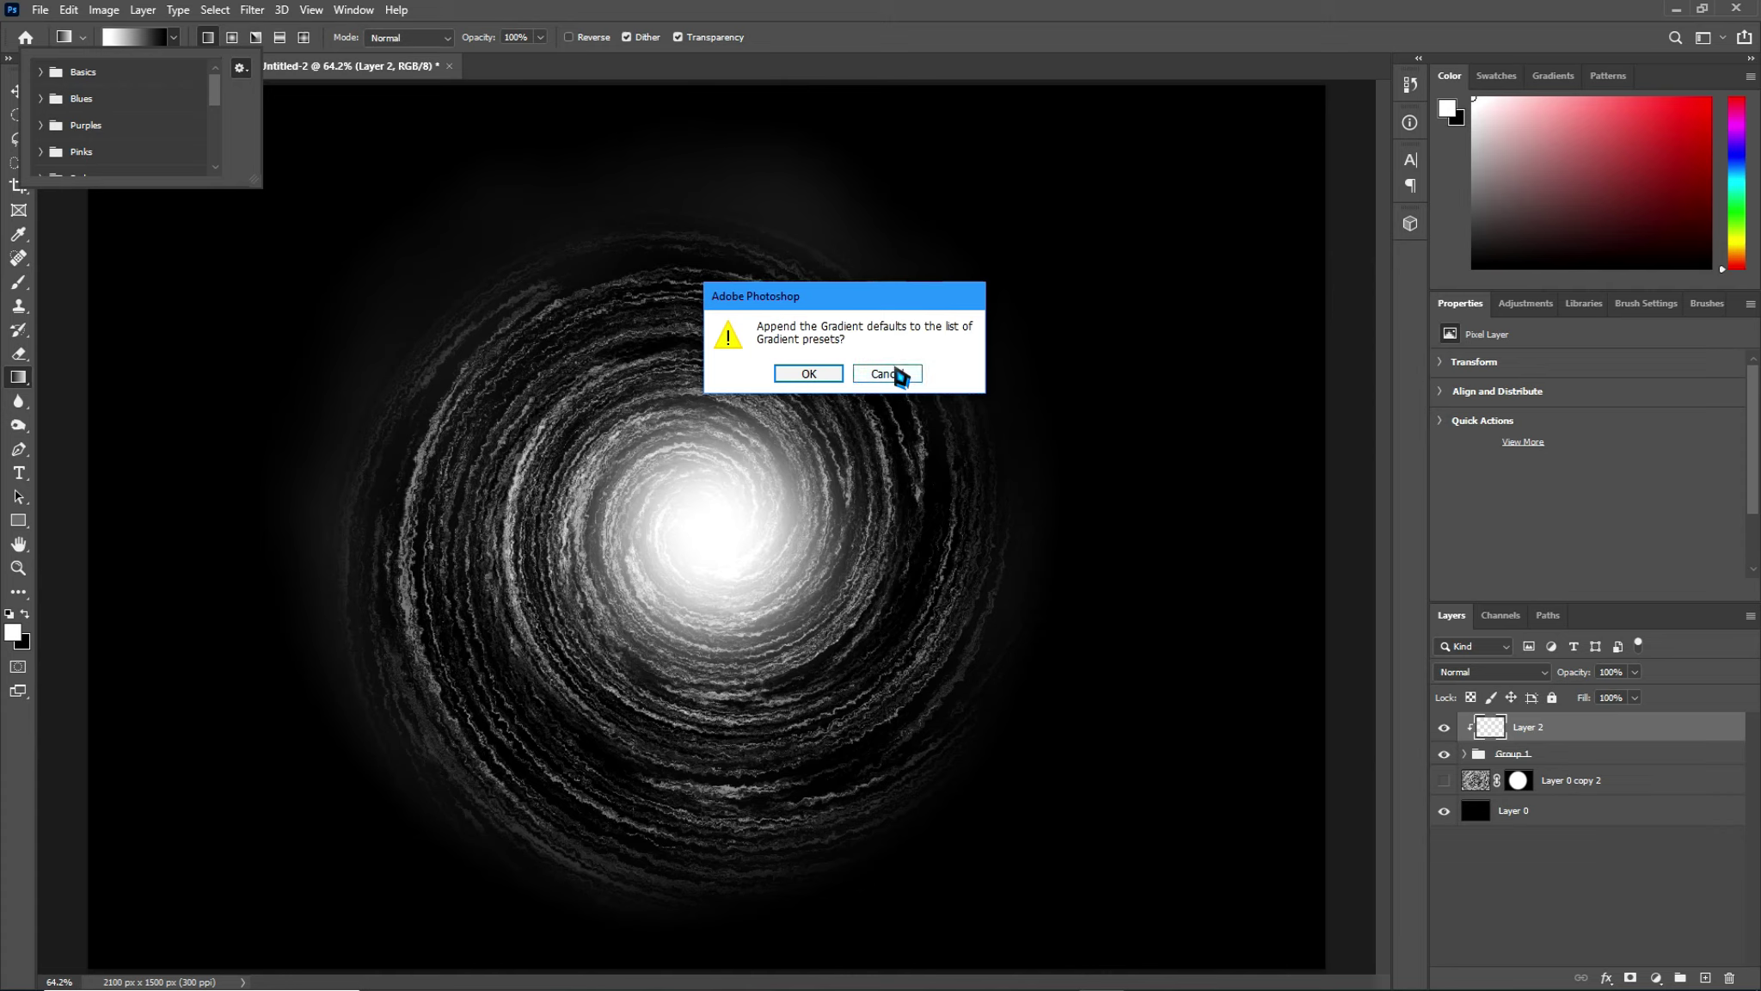
{"action": "left_click", "coordinate": [808, 375]}
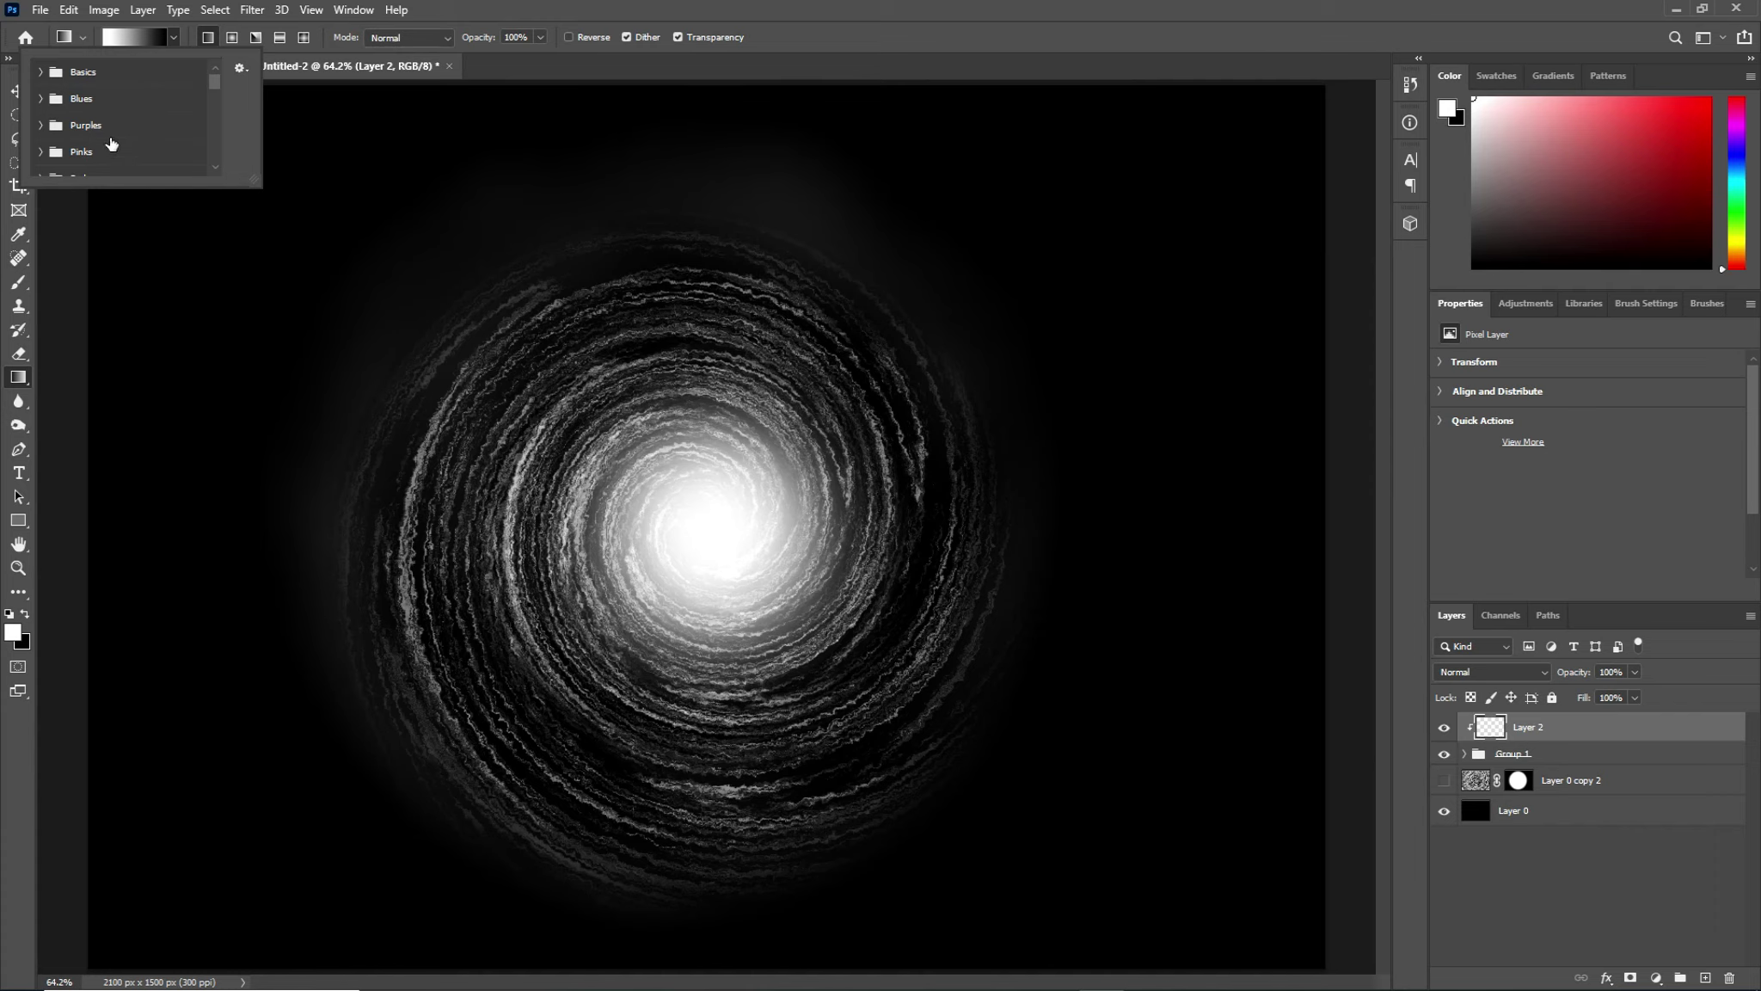
{"action": "scroll", "coordinate": [145, 130], "scroll_direction": "down", "scroll_amount": 2}
{"action": "scroll", "coordinate": [145, 130], "scroll_direction": "down", "scroll_amount": 1}
{"action": "scroll", "coordinate": [158, 137], "scroll_direction": "down", "scroll_amount": 1}
{"action": "scroll", "coordinate": [157, 137], "scroll_direction": "down", "scroll_amount": 2}
{"action": "scroll", "coordinate": [157, 138], "scroll_direction": "down", "scroll_amount": 1}
{"action": "scroll", "coordinate": [157, 137], "scroll_direction": "down", "scroll_amount": 1}
{"action": "scroll", "coordinate": [158, 138], "scroll_direction": "down", "scroll_amount": 1}
{"action": "scroll", "coordinate": [157, 138], "scroll_direction": "down", "scroll_amount": 1}
{"action": "scroll", "coordinate": [158, 138], "scroll_direction": "down", "scroll_amount": 1}
{"action": "scroll", "coordinate": [157, 138], "scroll_direction": "down", "scroll_amount": 1}
{"action": "scroll", "coordinate": [158, 138], "scroll_direction": "down", "scroll_amount": 1}
{"action": "scroll", "coordinate": [158, 137], "scroll_direction": "down", "scroll_amount": 1}
{"action": "scroll", "coordinate": [158, 137], "scroll_direction": "up", "scroll_amount": 1}
{"action": "scroll", "coordinate": [157, 138], "scroll_direction": "up", "scroll_amount": 1}
{"action": "scroll", "coordinate": [157, 138], "scroll_direction": "up", "scroll_amount": 1}
{"action": "scroll", "coordinate": [158, 138], "scroll_direction": "up", "scroll_amount": 1}
{"action": "scroll", "coordinate": [157, 138], "scroll_direction": "down", "scroll_amount": 2}
{"action": "scroll", "coordinate": [158, 138], "scroll_direction": "down", "scroll_amount": 1}
{"action": "left_click", "coordinate": [242, 69]}
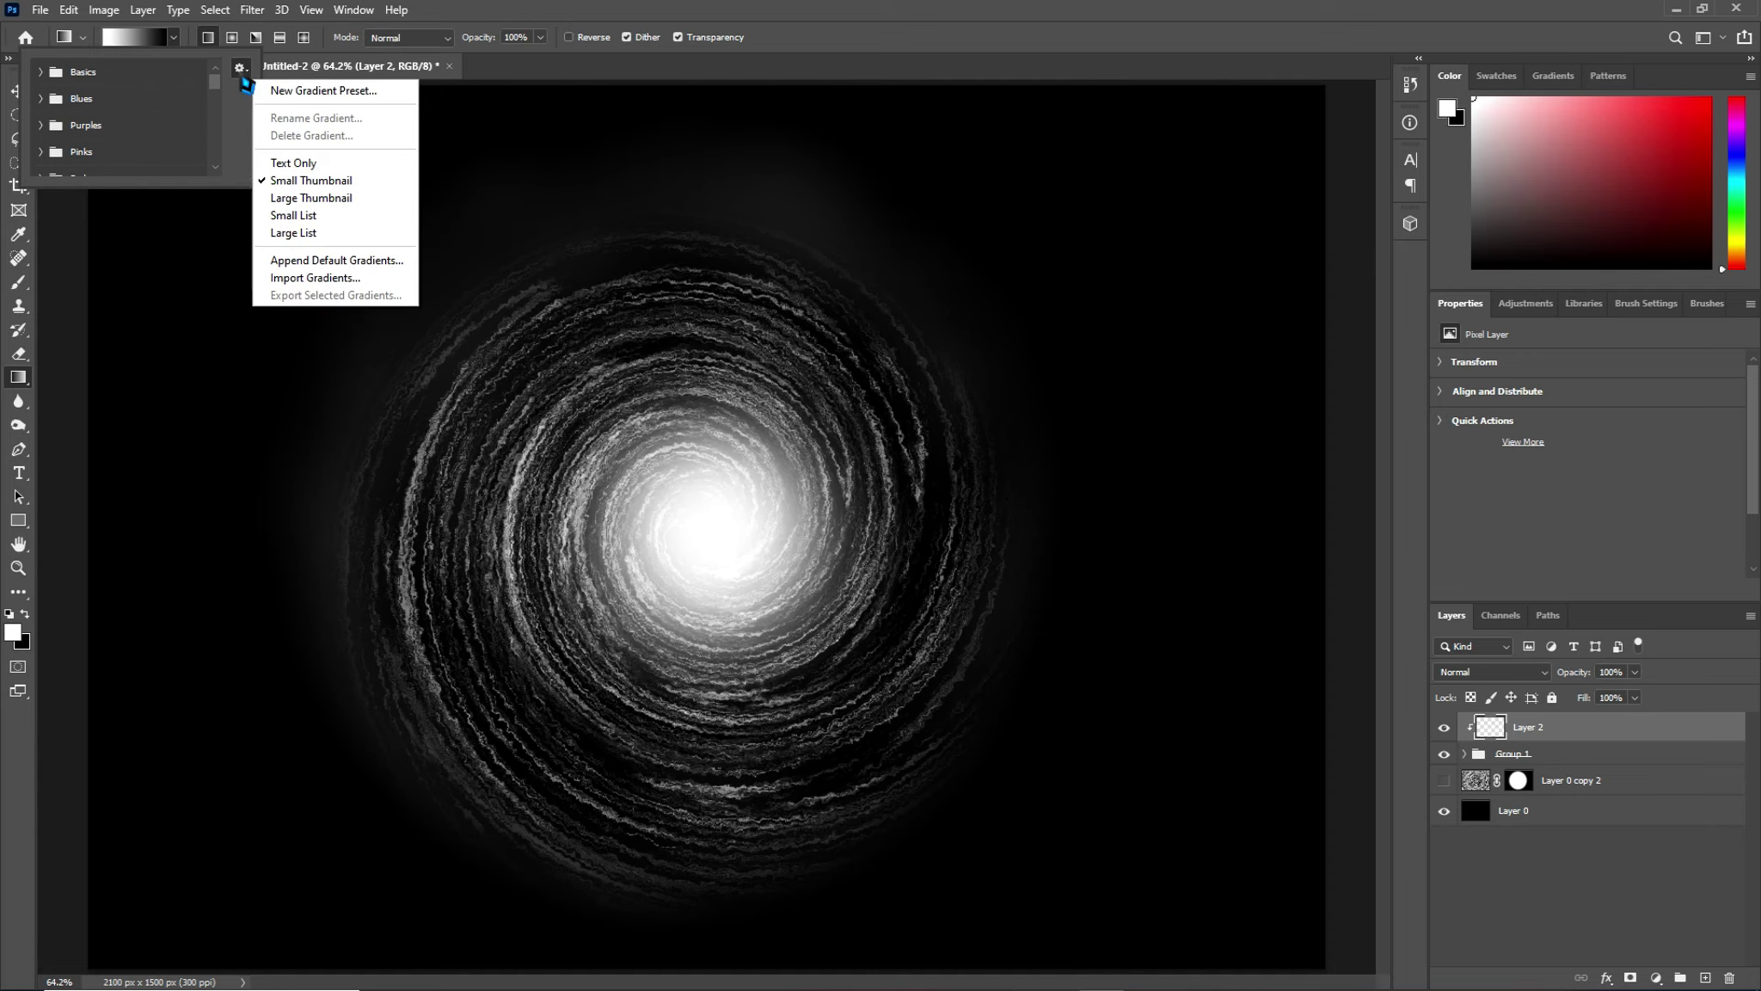
{"action": "left_click", "coordinate": [342, 280]}
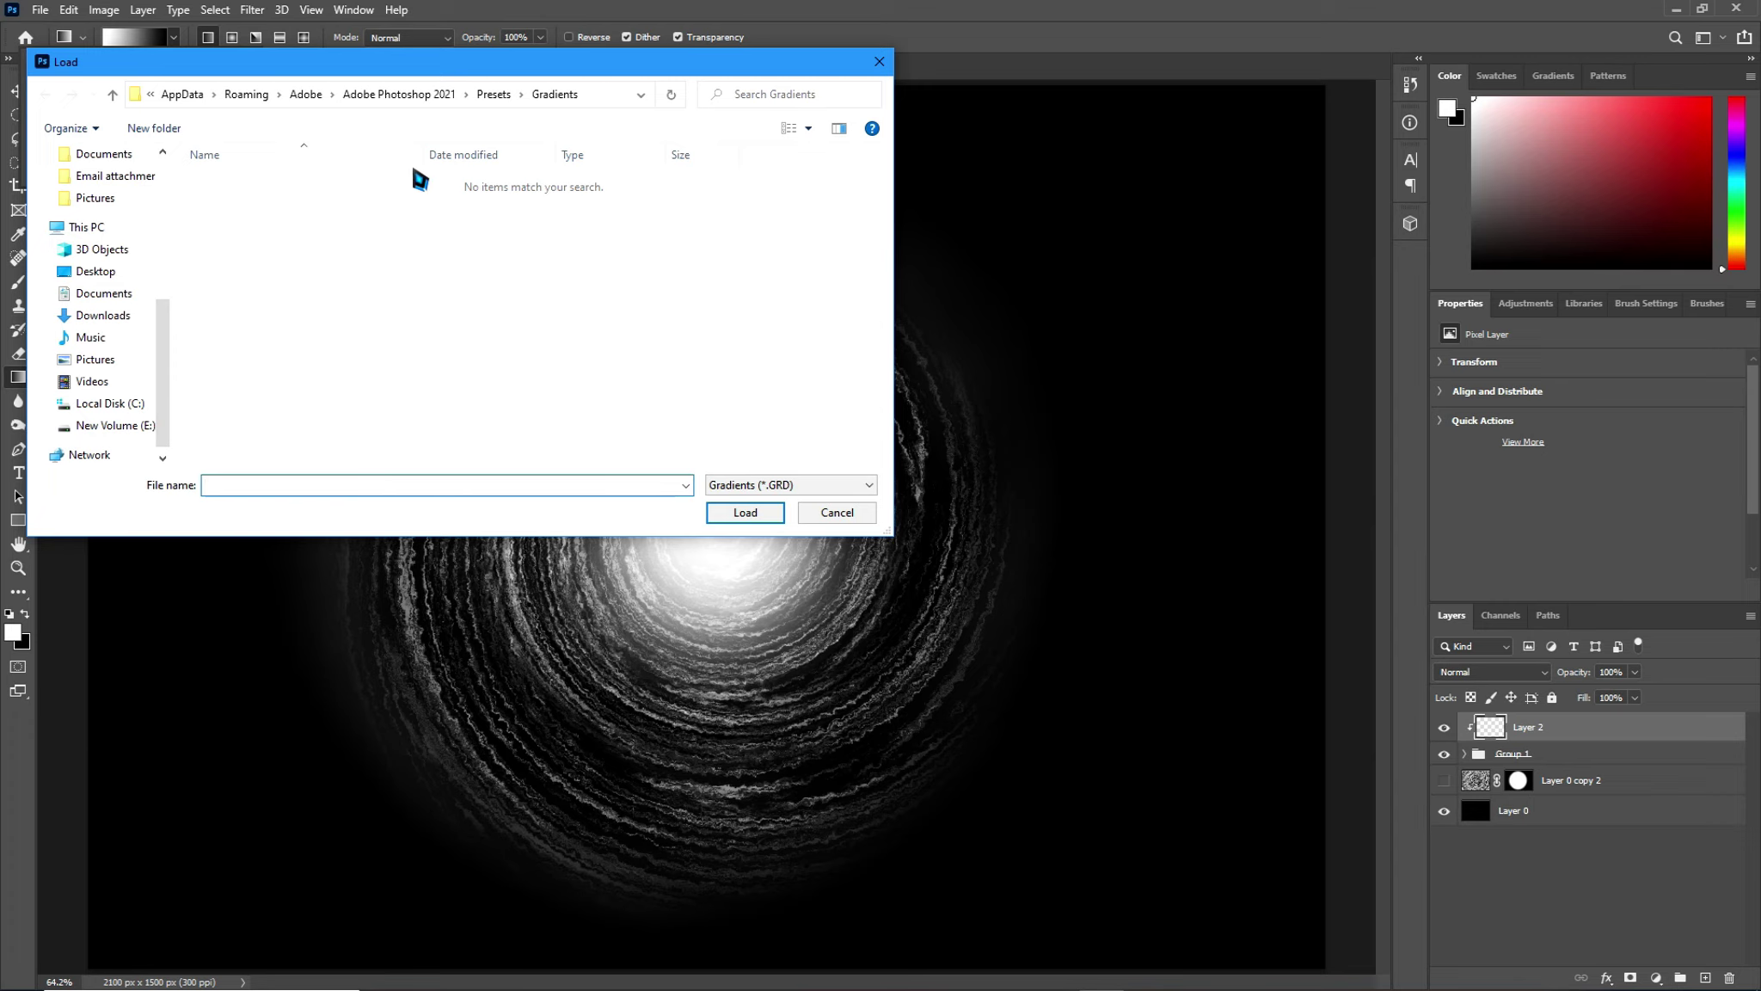
{"action": "left_click", "coordinate": [822, 513]}
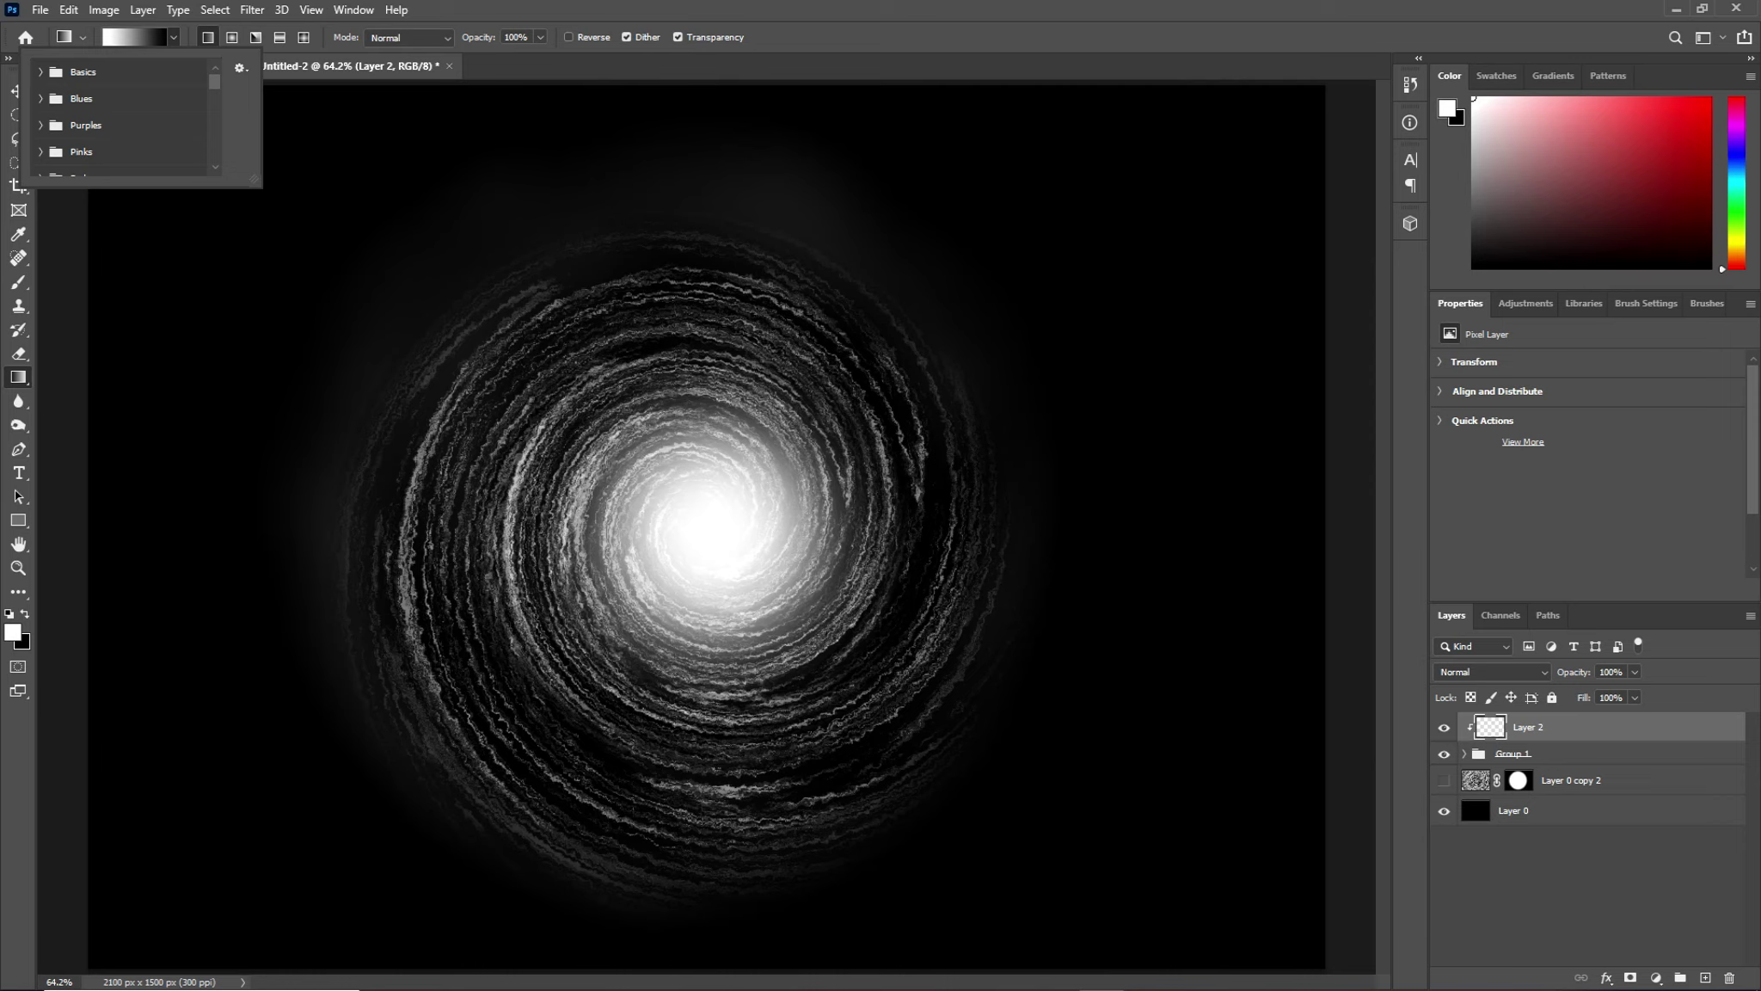
Dismiss the gradient preset list, keeping the Gradient tool active on Layer 2.
{"action": "key", "text": "Escape"}
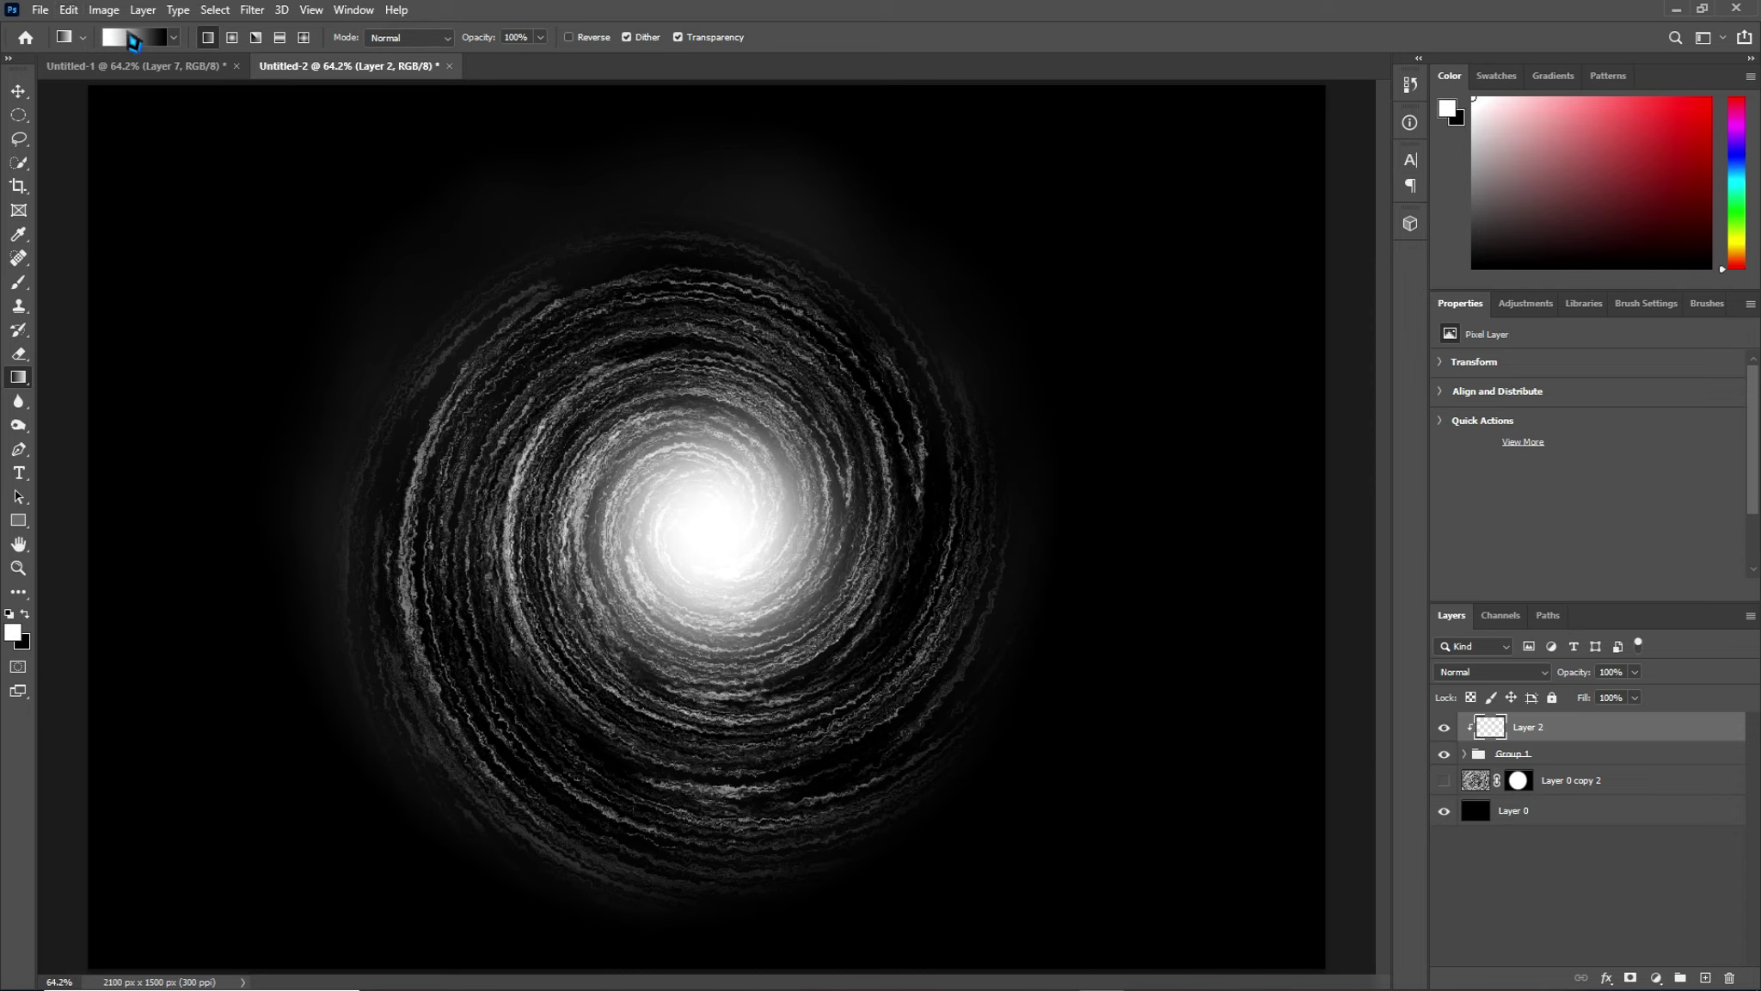
Load the purple-to-blue preset from the Blues folder and set the gradient type to Radial.
{"action": "left_click", "coordinate": [173, 39]}
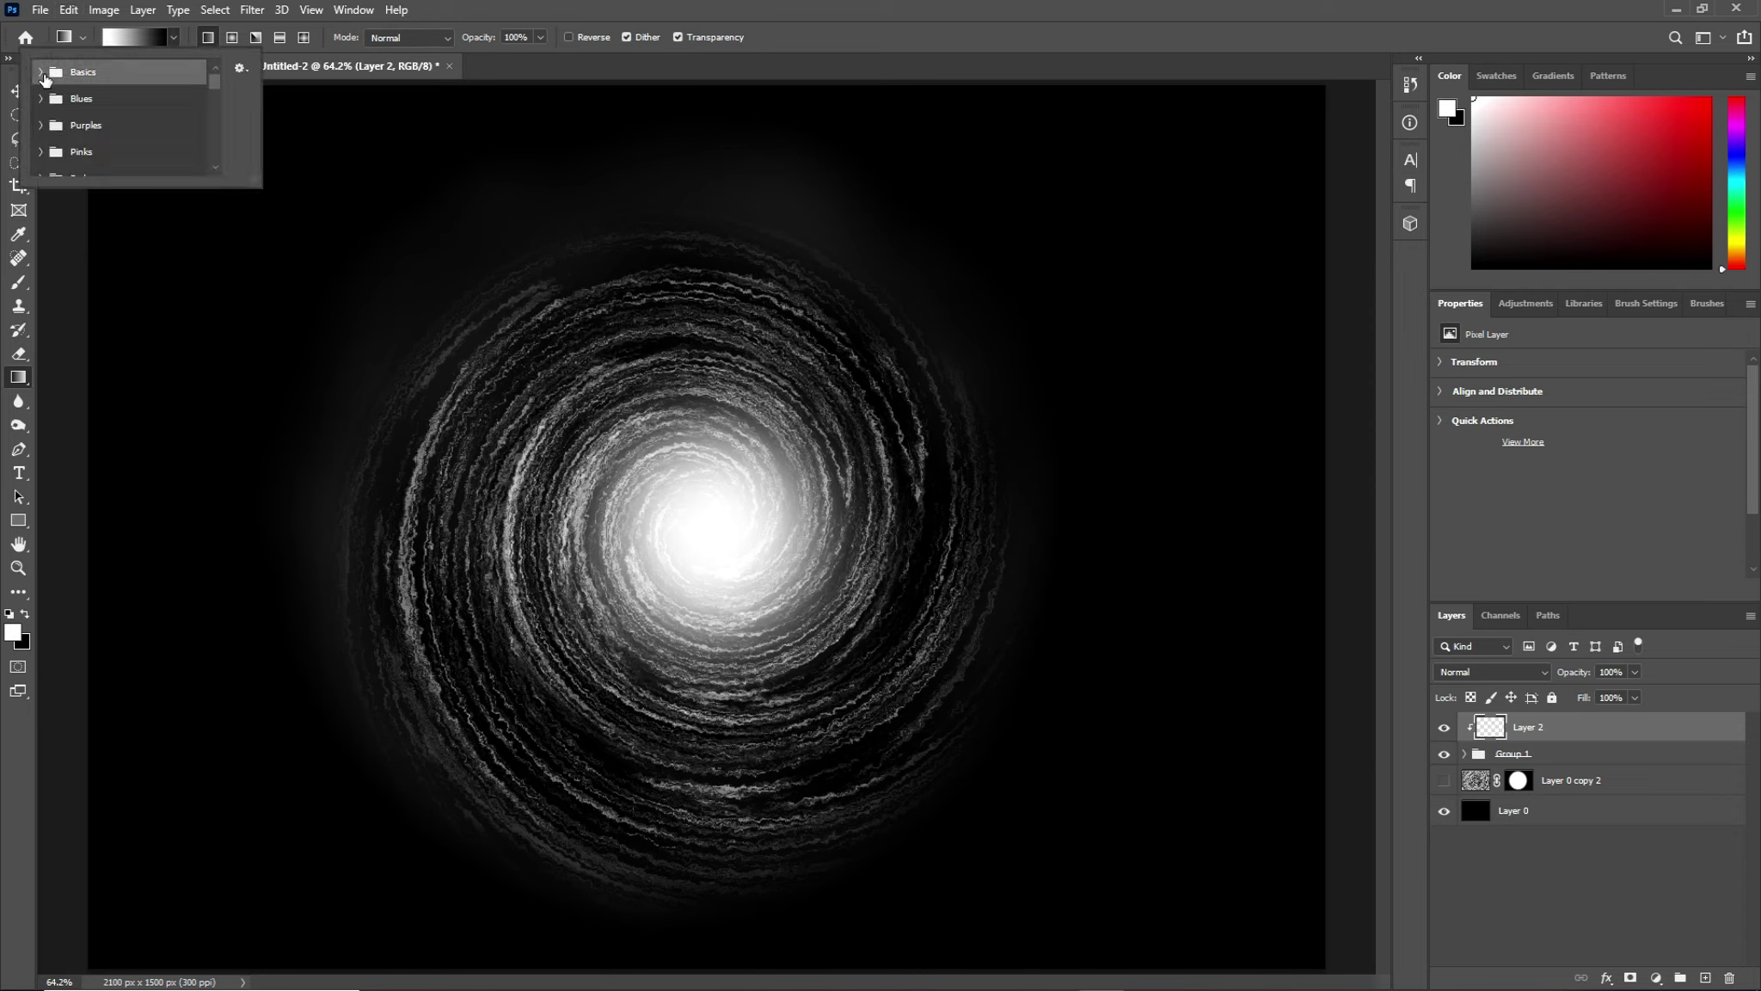
{"action": "left_click", "coordinate": [45, 73]}
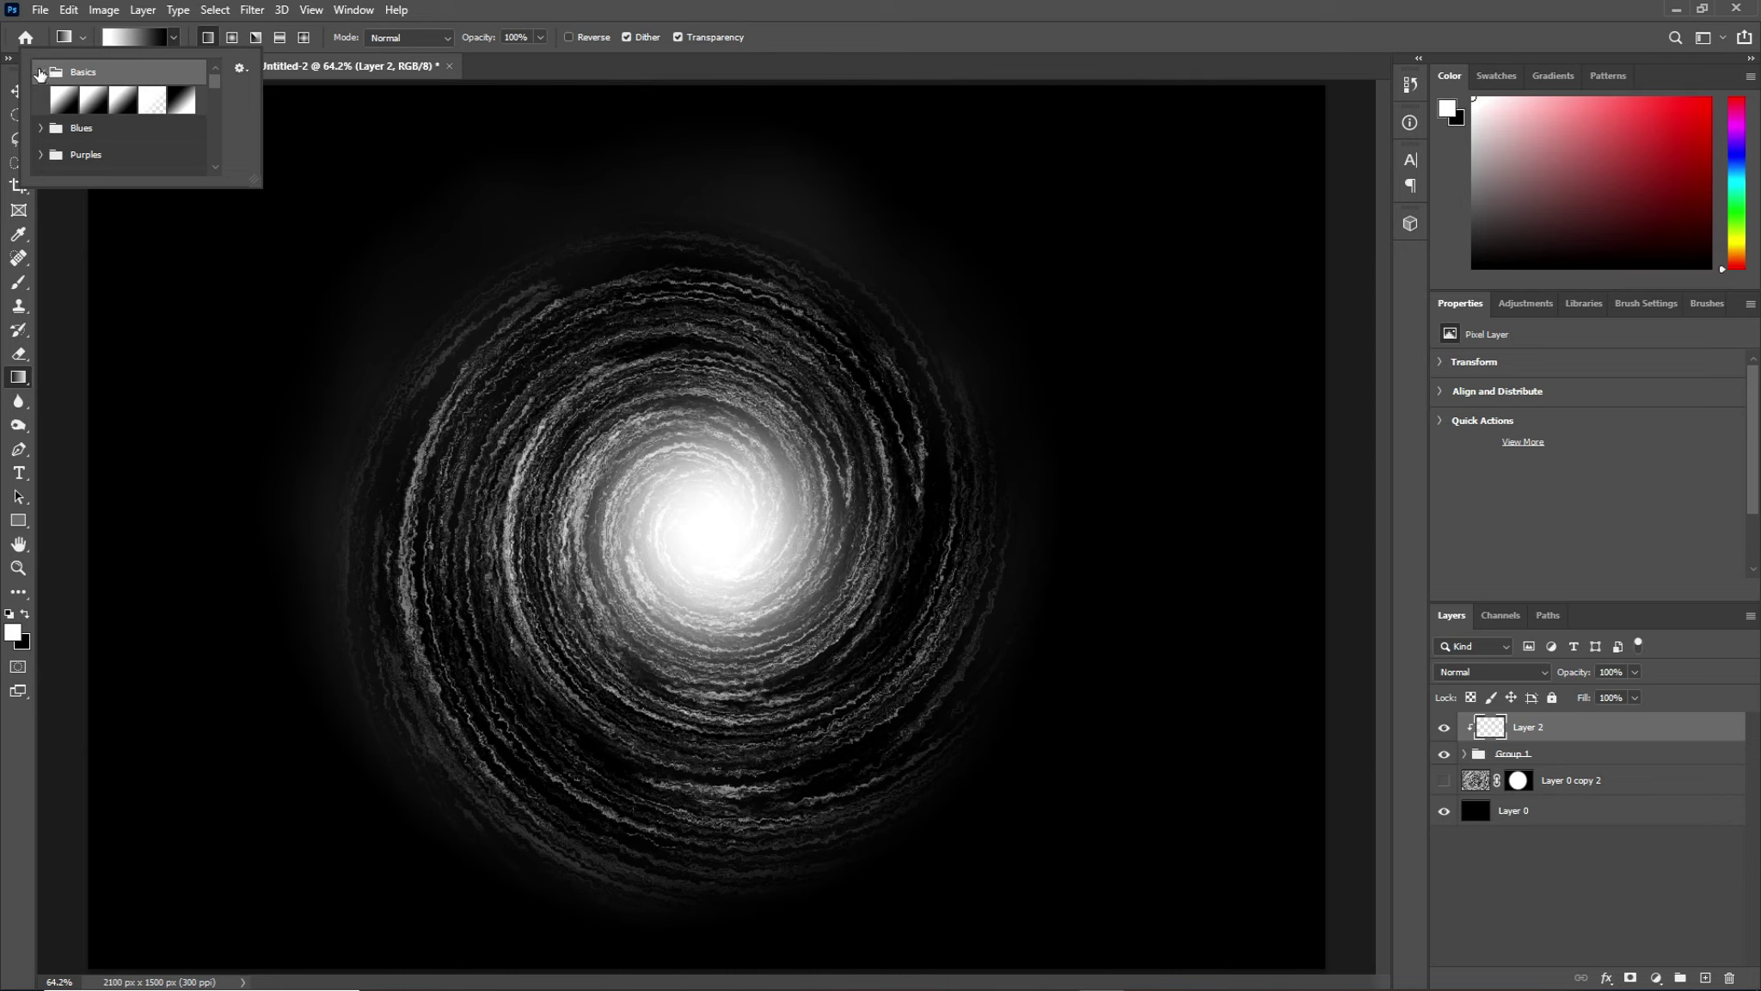
{"action": "left_click", "coordinate": [39, 74]}
{"action": "left_click", "coordinate": [41, 99]}
{"action": "scroll", "coordinate": [125, 117], "scroll_direction": "down", "scroll_amount": 2}
{"action": "scroll", "coordinate": [129, 121], "scroll_direction": "down", "scroll_amount": 2}
{"action": "scroll", "coordinate": [137, 123], "scroll_direction": "down", "scroll_amount": 2}
{"action": "scroll", "coordinate": [144, 125], "scroll_direction": "down", "scroll_amount": 2}
{"action": "scroll", "coordinate": [144, 125], "scroll_direction": "up", "scroll_amount": 1}
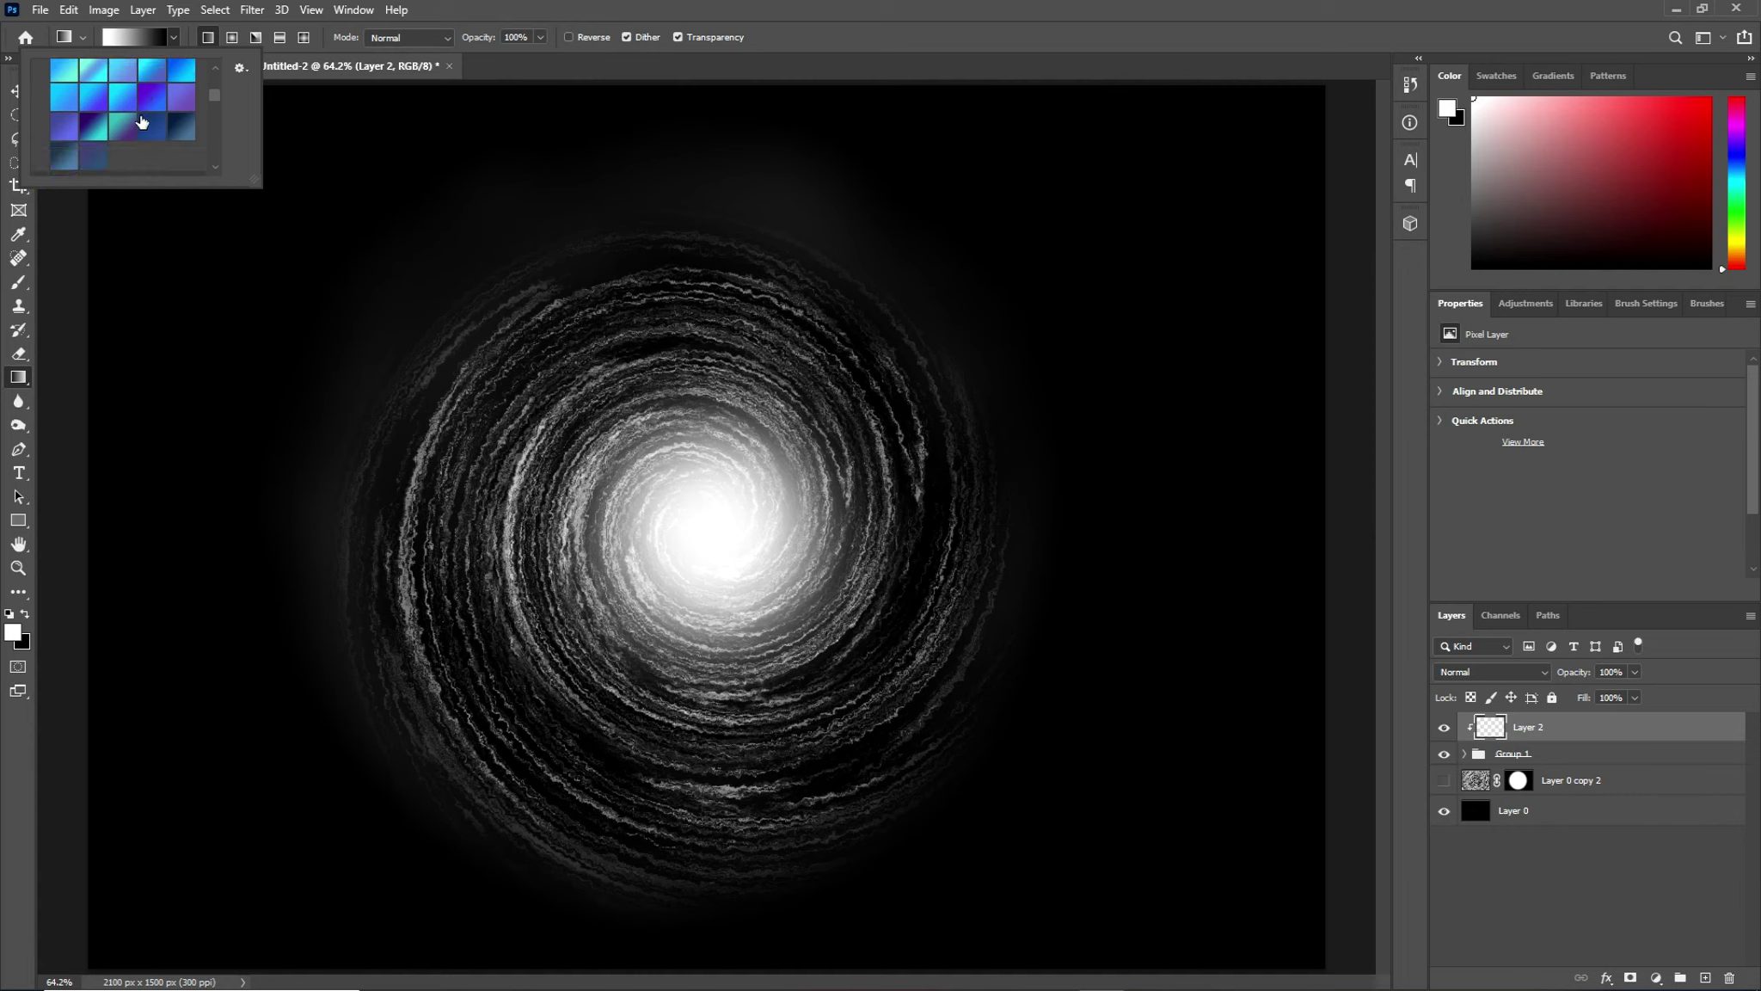
{"action": "left_click", "coordinate": [145, 109]}
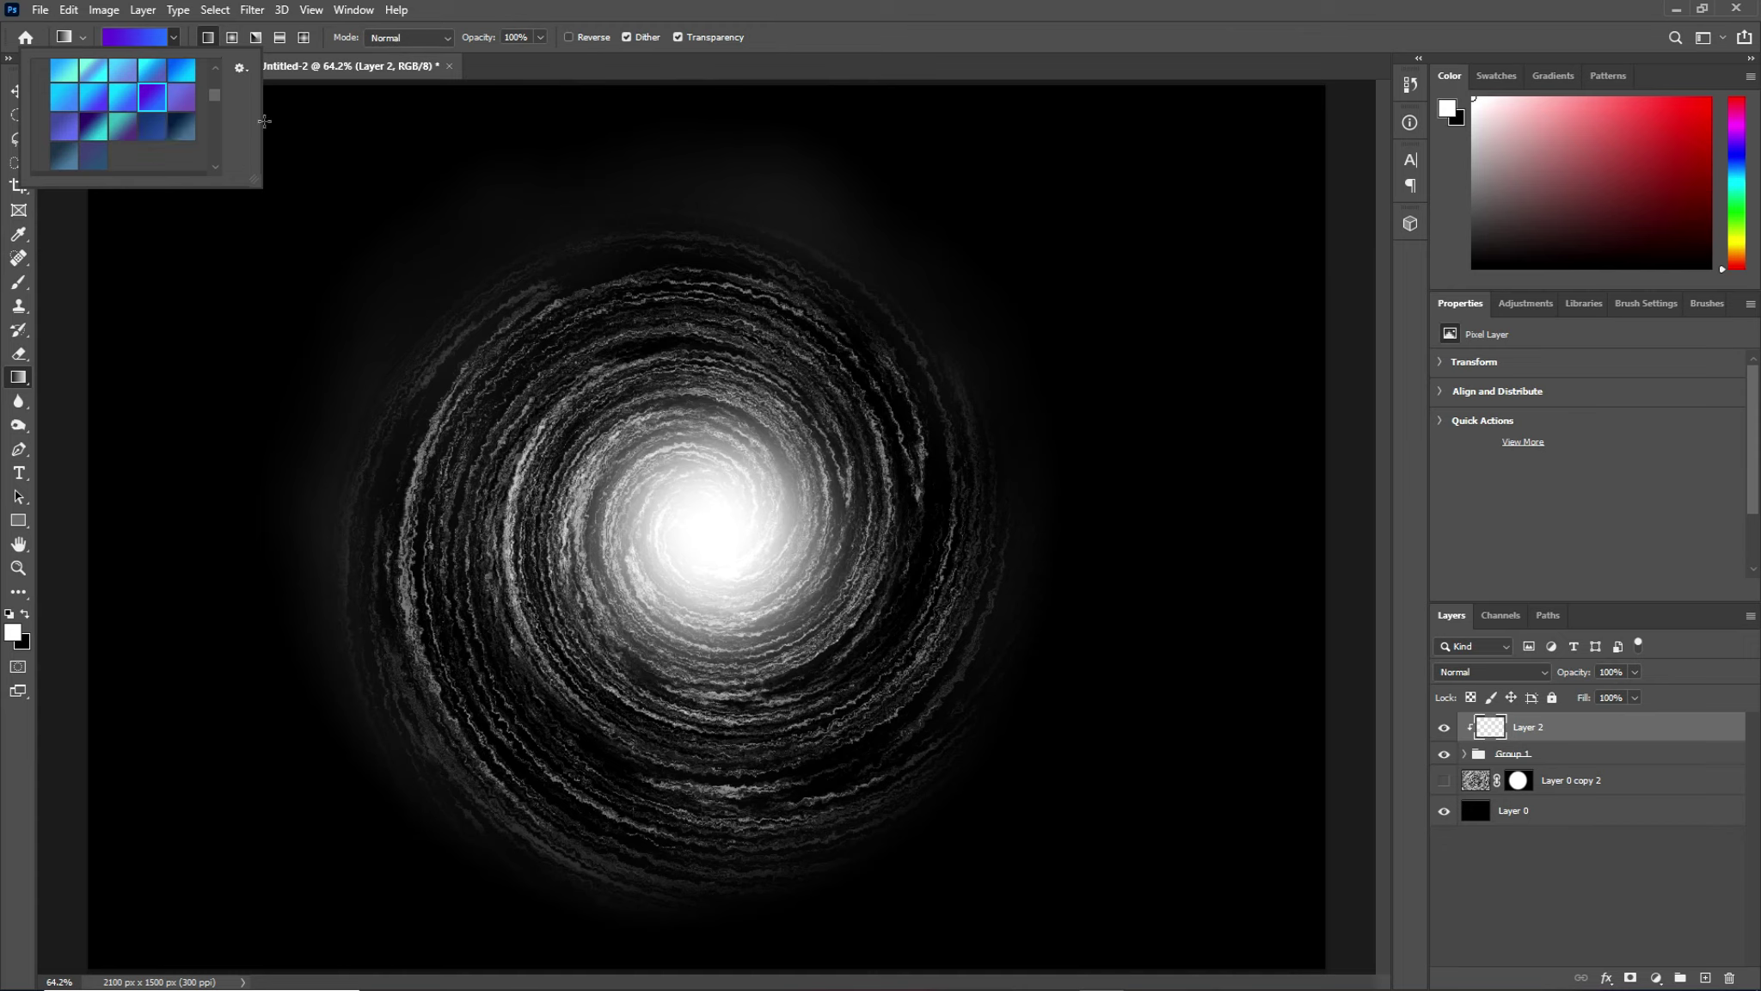
{"action": "left_click", "coordinate": [232, 37]}
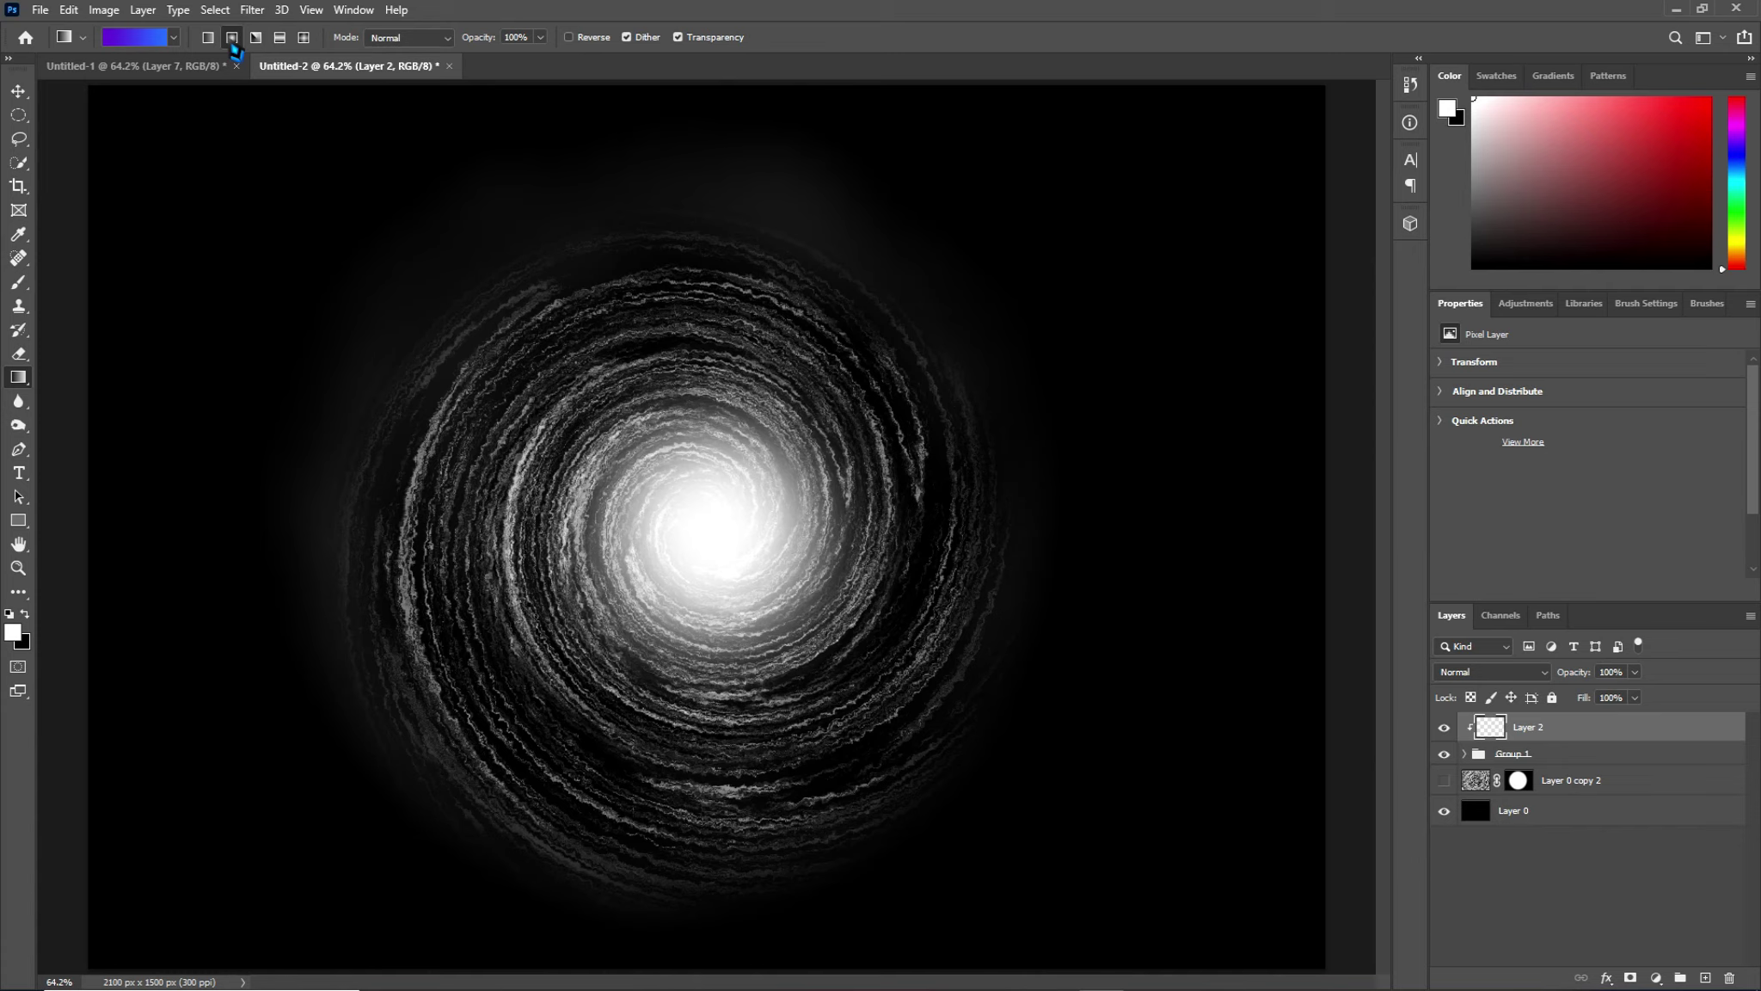
{"action": "left_click", "coordinate": [209, 40]}
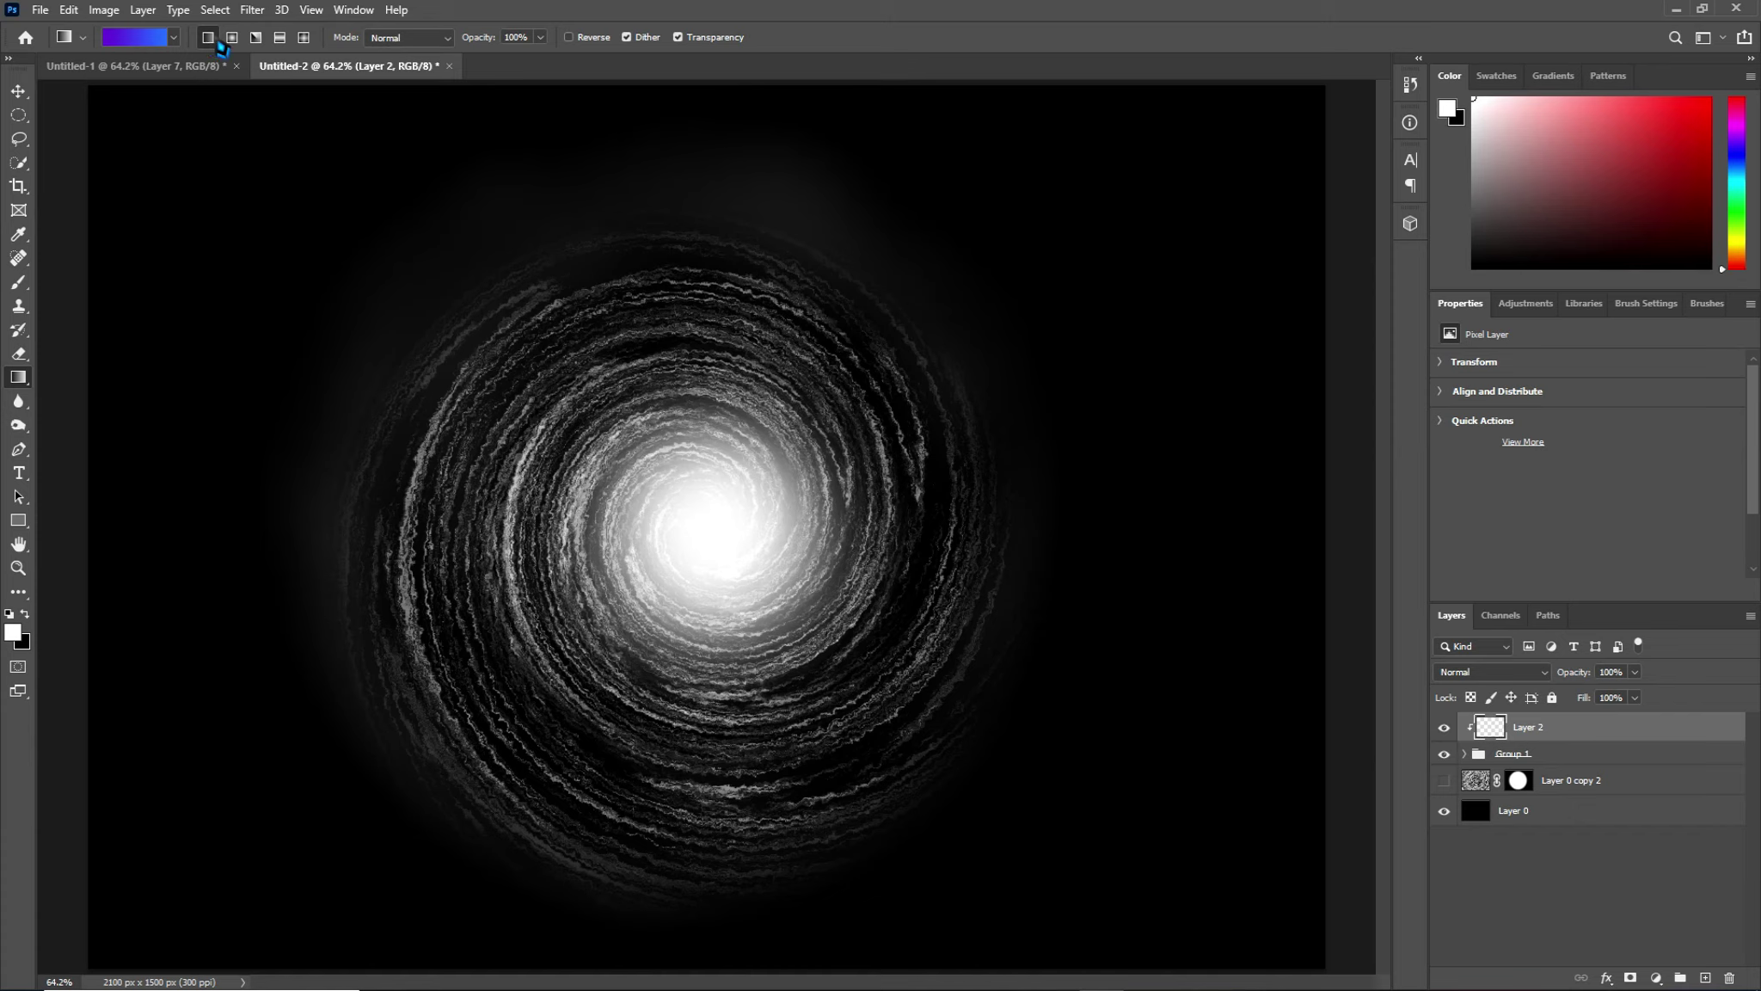
{"action": "left_click", "coordinate": [258, 40]}
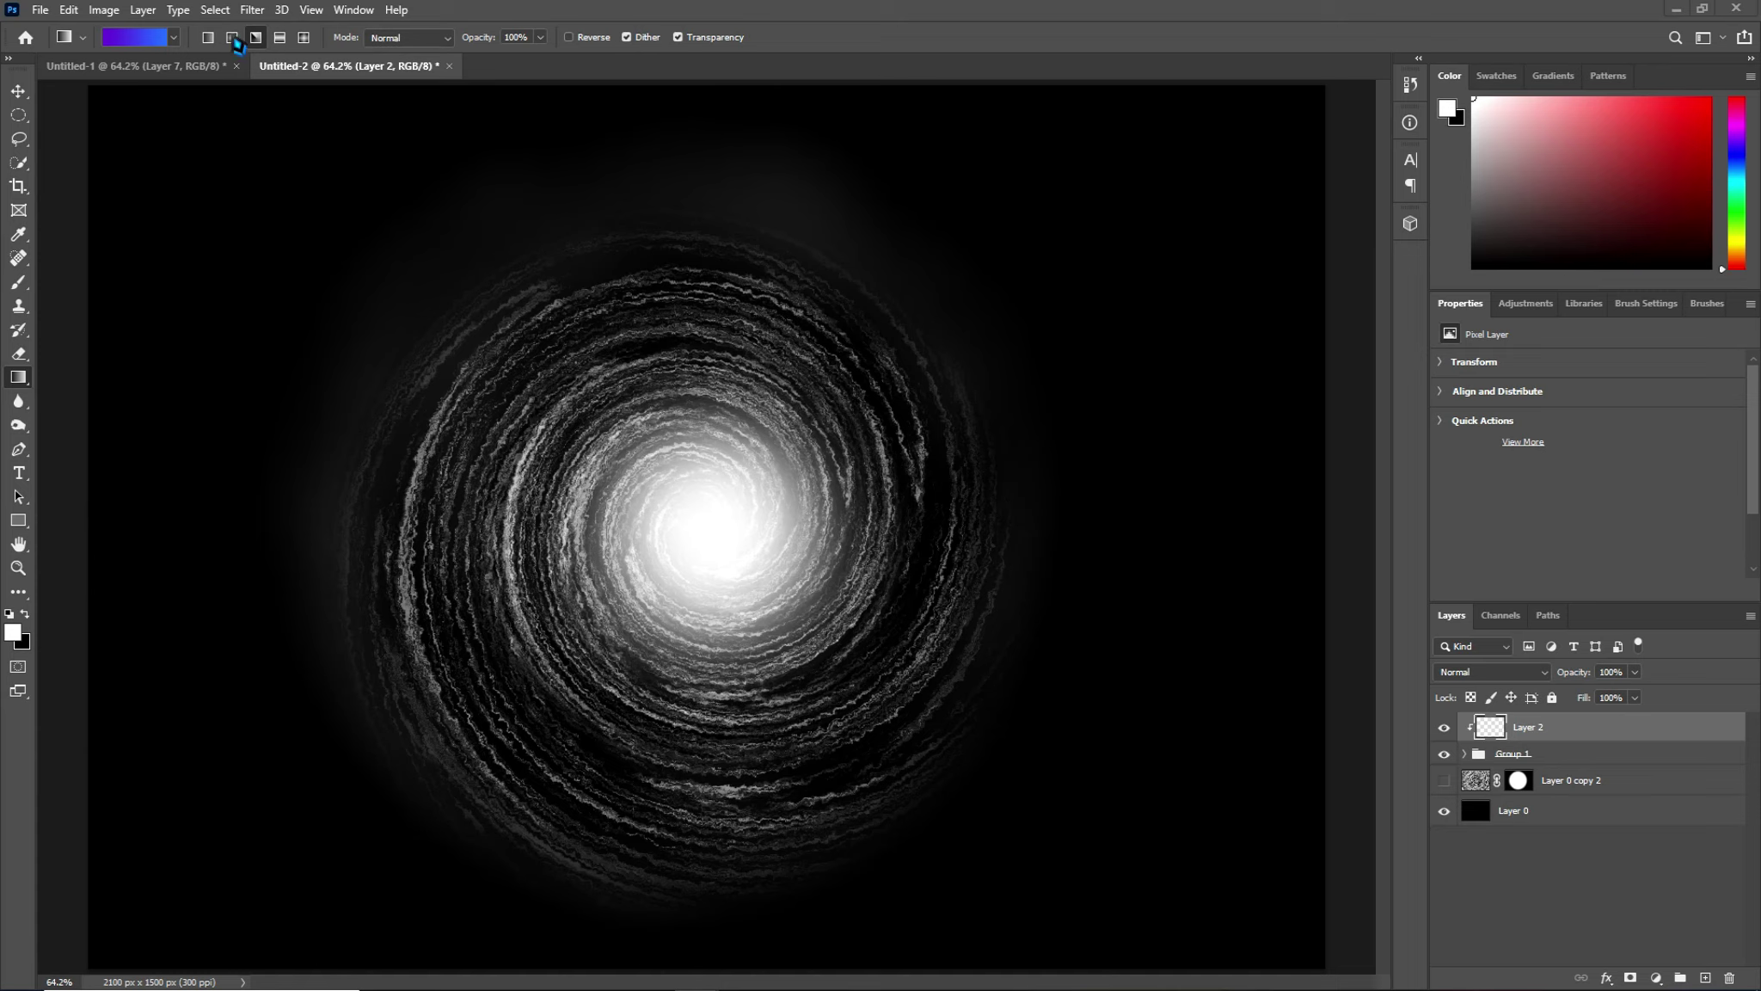
{"action": "left_click", "coordinate": [233, 38]}
Drag a purple-blue radial gradient from the galaxy centre on Layer 2 and set it to 56% opacity.
{"action": "left_click_drag", "start_coordinate": [707, 528], "coordinate": [1041, 938]}
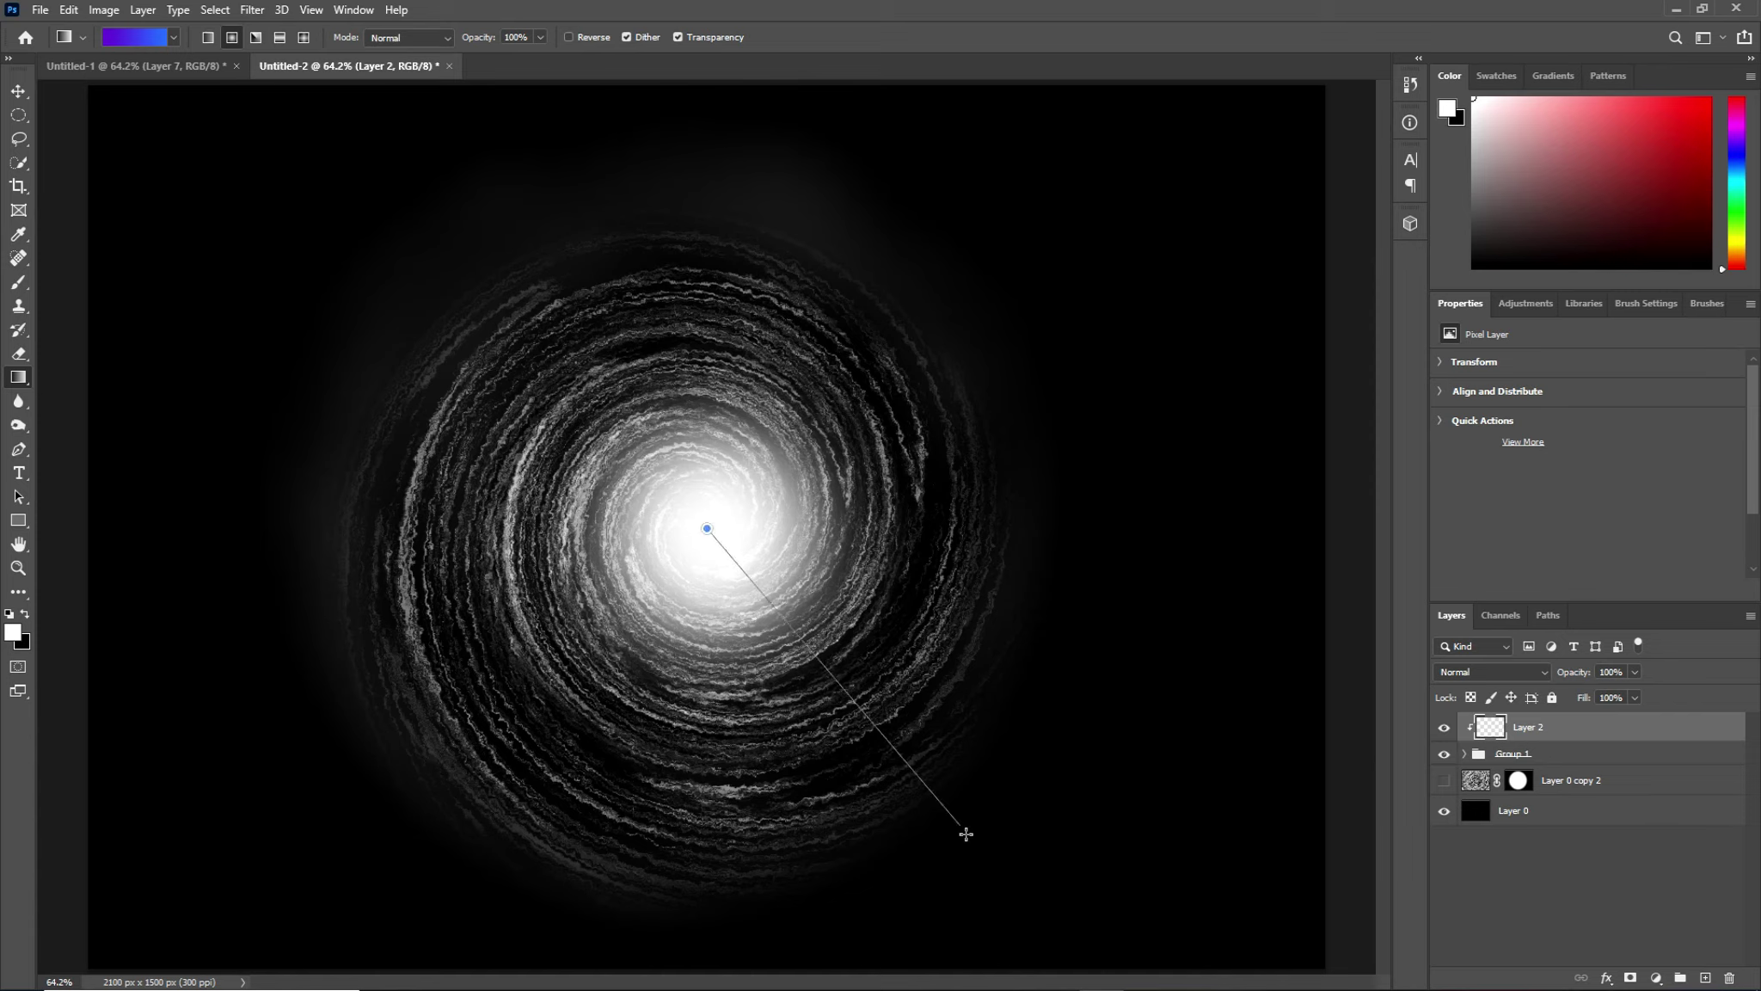
{"action": "left_click_drag", "start_coordinate": [1041, 938], "coordinate": [1041, 938]}
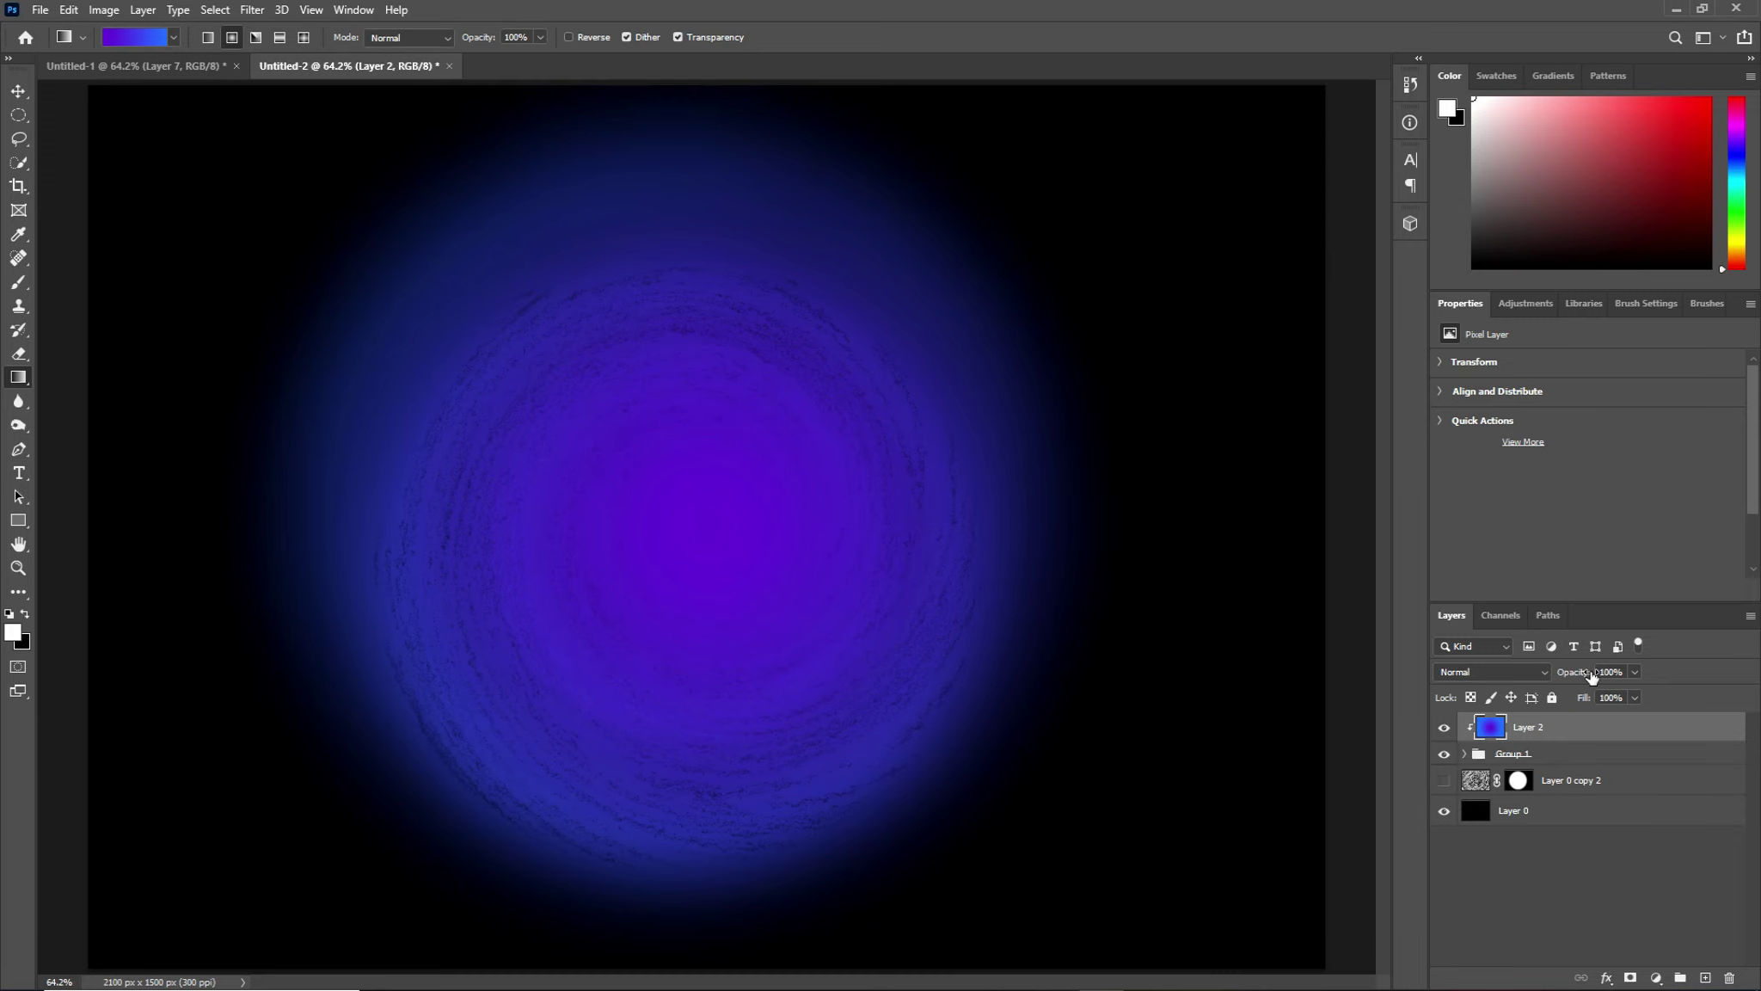
{"action": "mouse_move", "coordinate": [1592, 676]}
{"action": "left_mouse_down"}
{"action": "mouse_move", "coordinate": [1531, 678]}
{"action": "mouse_move", "coordinate": [1569, 682]}
{"action": "mouse_move", "coordinate": [1550, 681]}
{"action": "left_mouse_up"}
{"action": "key", "text": "Return"}
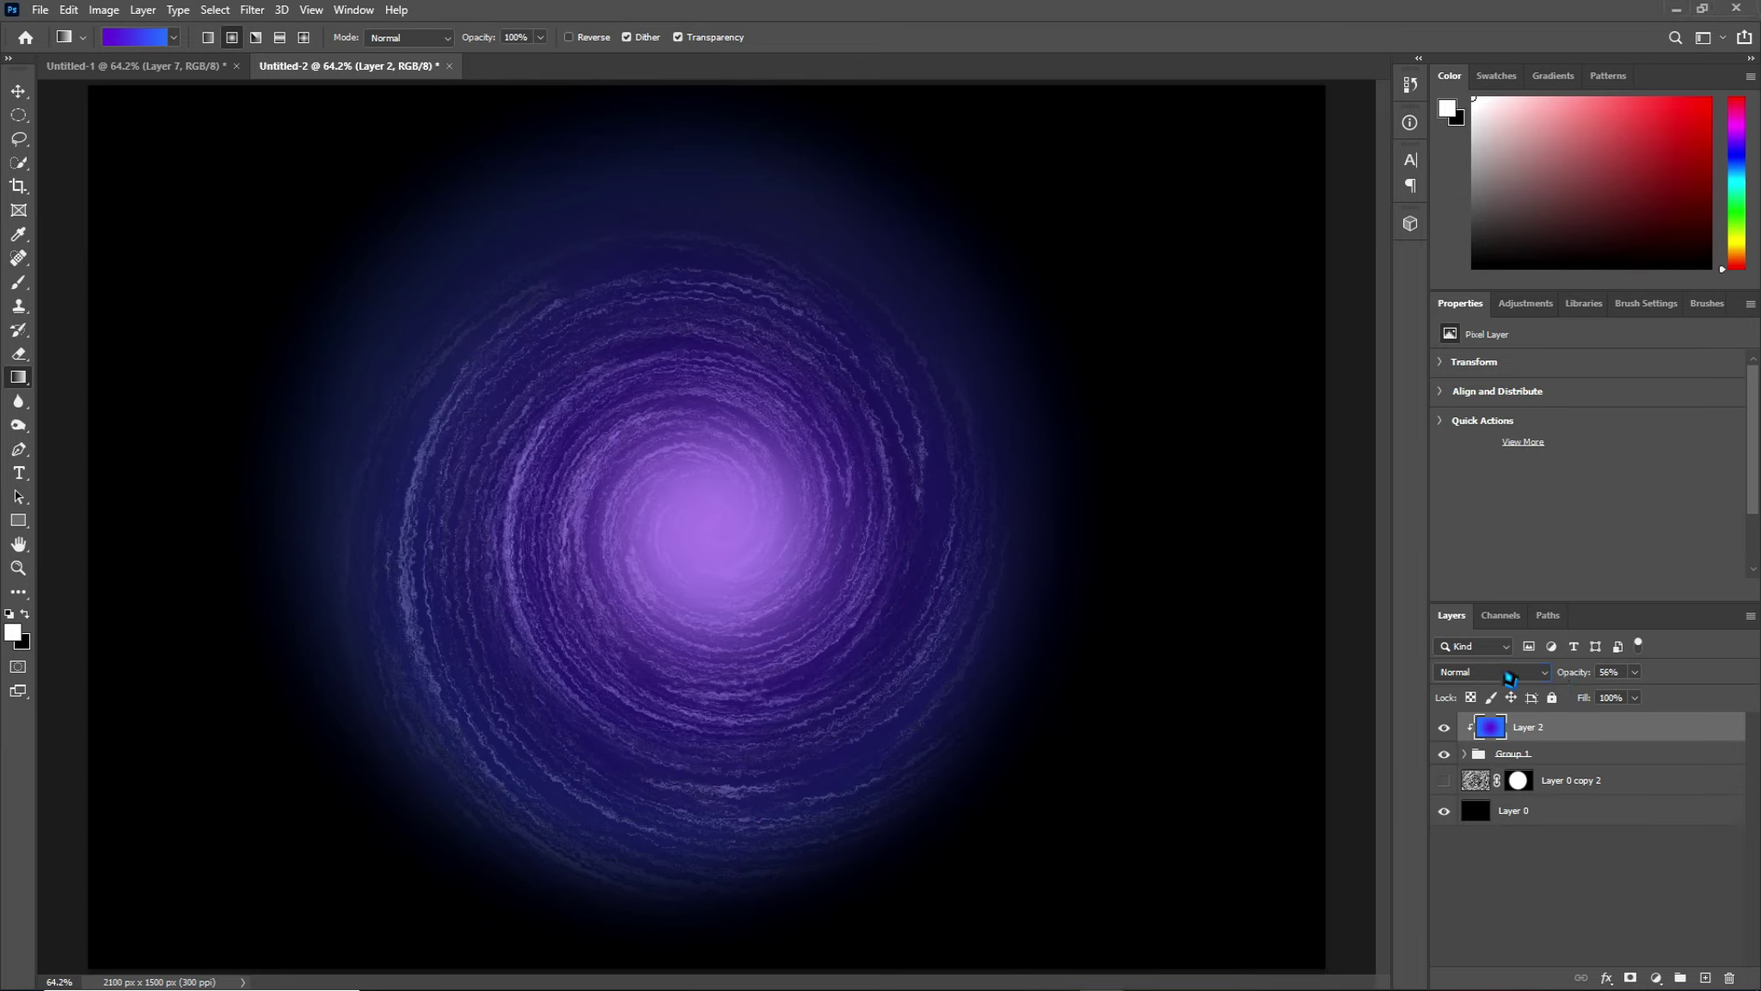
{"action": "left_click", "coordinate": [1511, 678]}
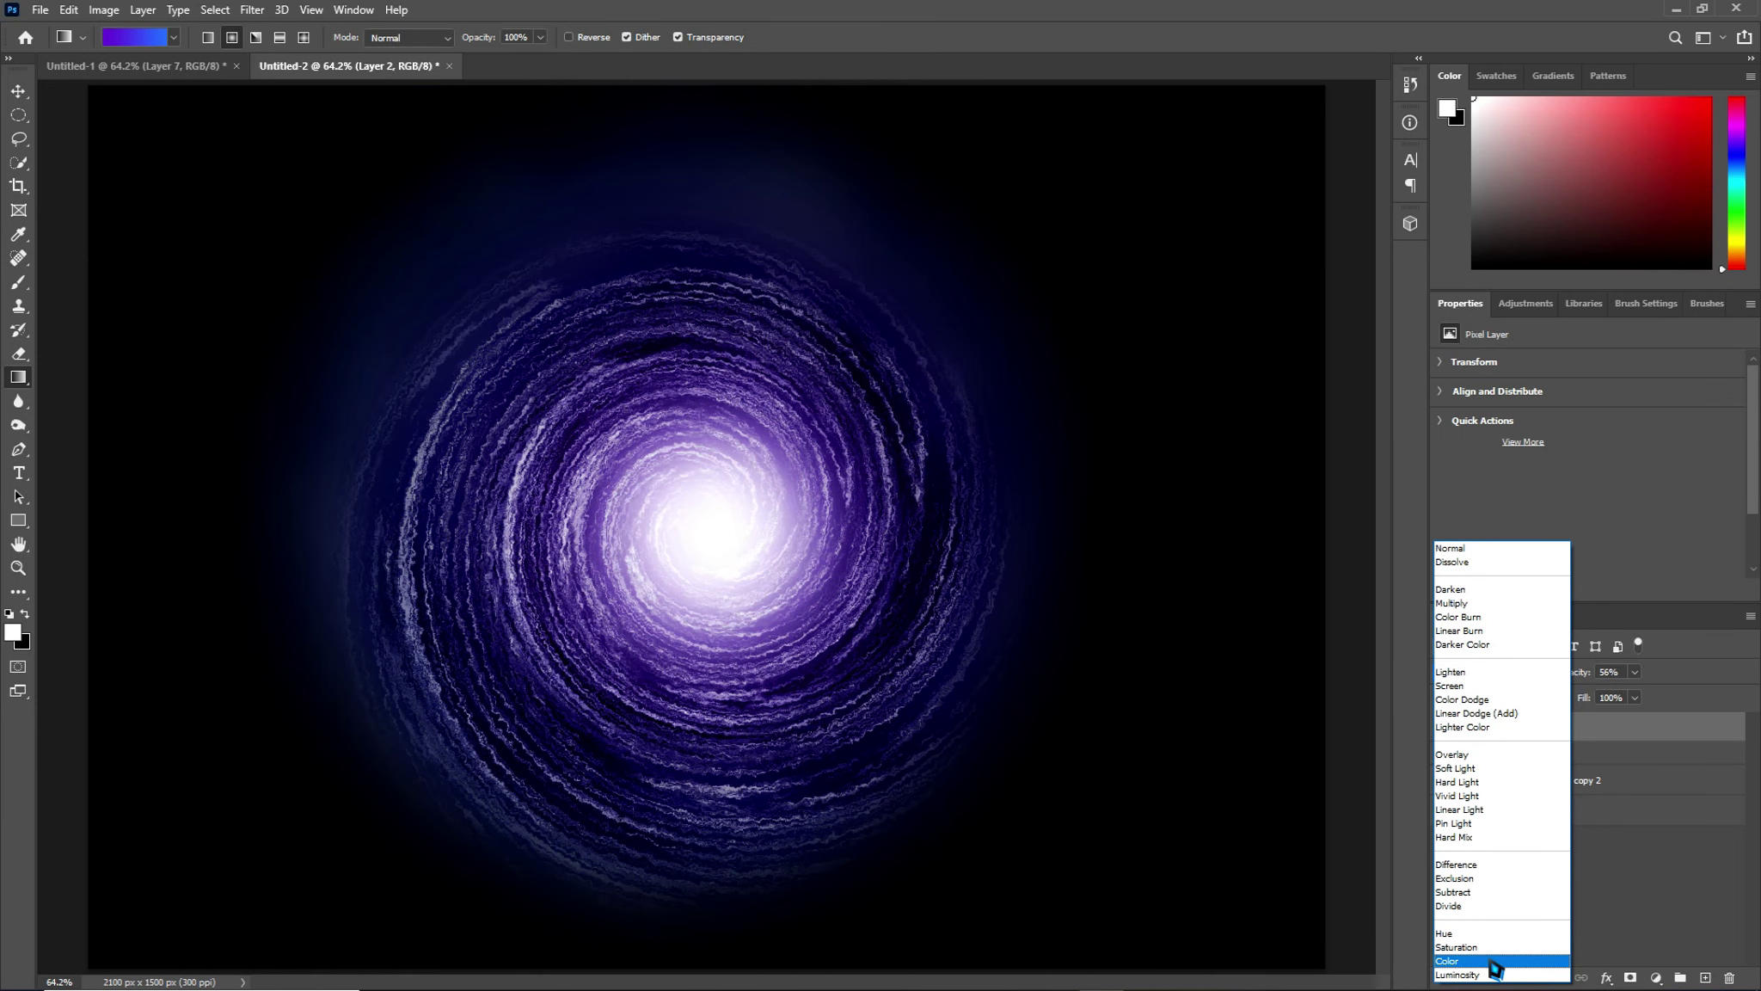
Switch Layer 2 to Color blend mode and raise its opacity from 64% to about 97%.
{"action": "left_click", "coordinate": [1493, 963]}
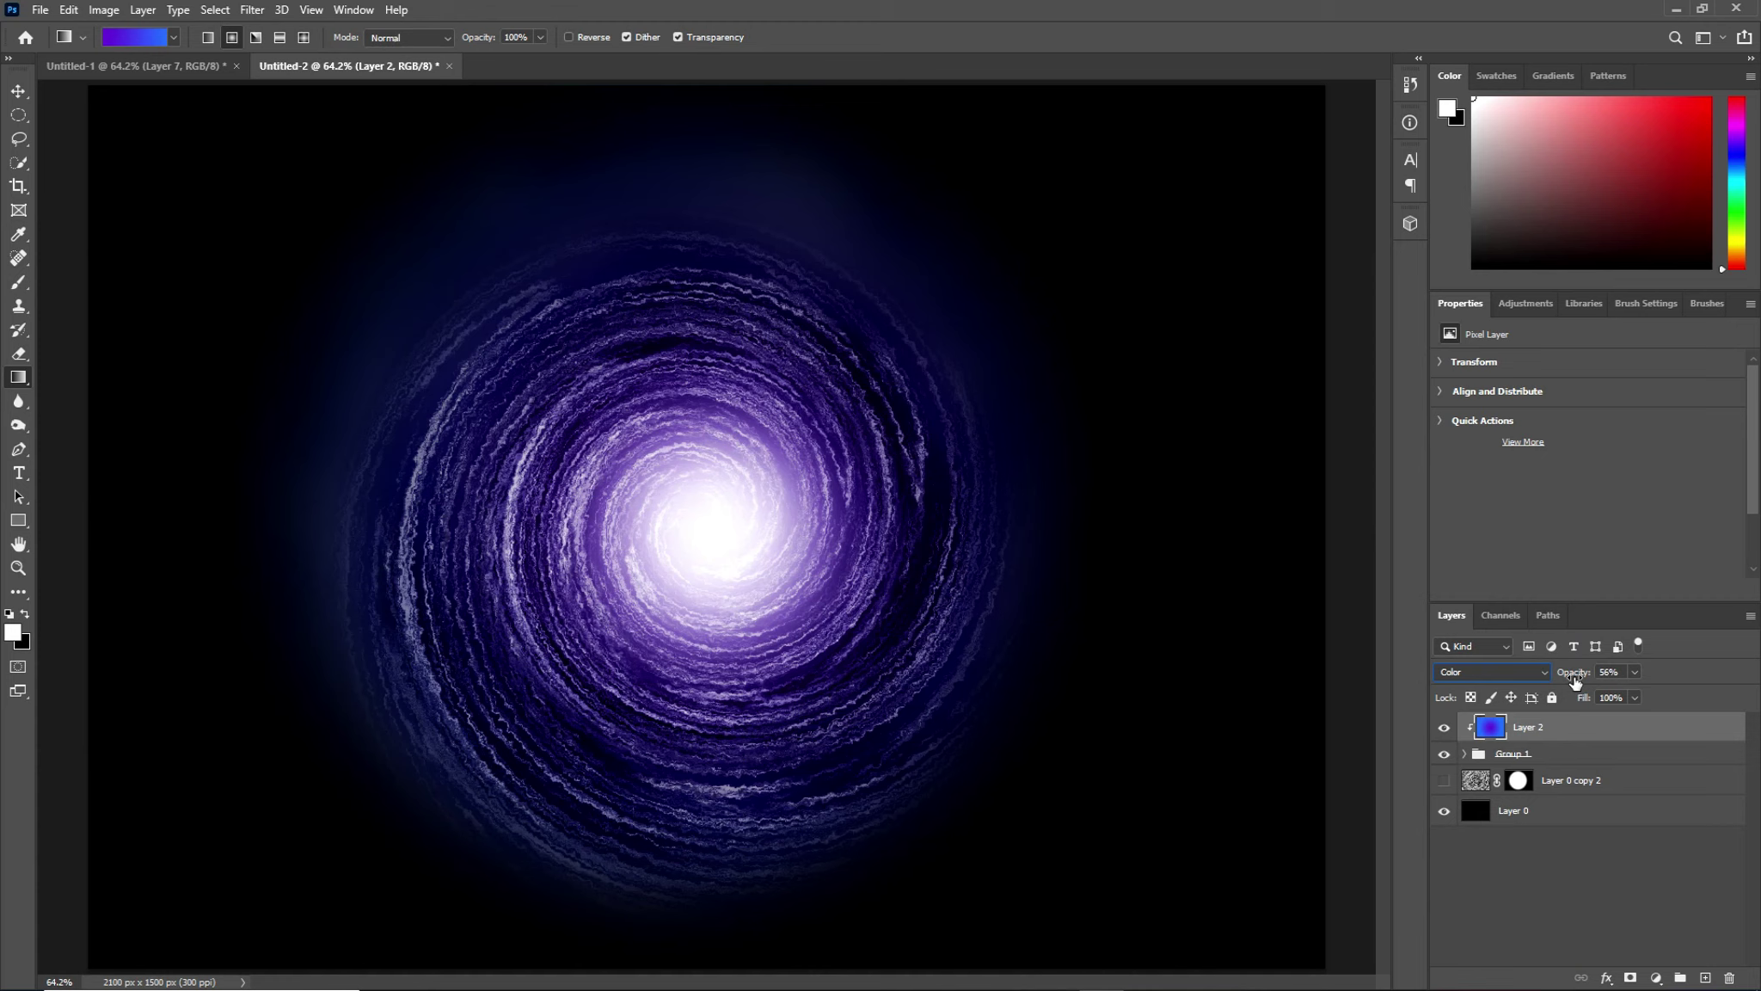
{"action": "left_click", "coordinate": [1608, 672]}
{"action": "type", "text": "64"}
{"action": "key", "text": "Return"}
{"action": "left_click_drag", "start_coordinate": [1592, 673], "coordinate": [1606, 674]}
{"action": "left_click", "coordinate": [1610, 680]}
{"action": "left_click_drag", "start_coordinate": [1564, 673], "coordinate": [1581, 674]}
{"action": "left_click_drag", "start_coordinate": [1581, 673], "coordinate": [1598, 674]}
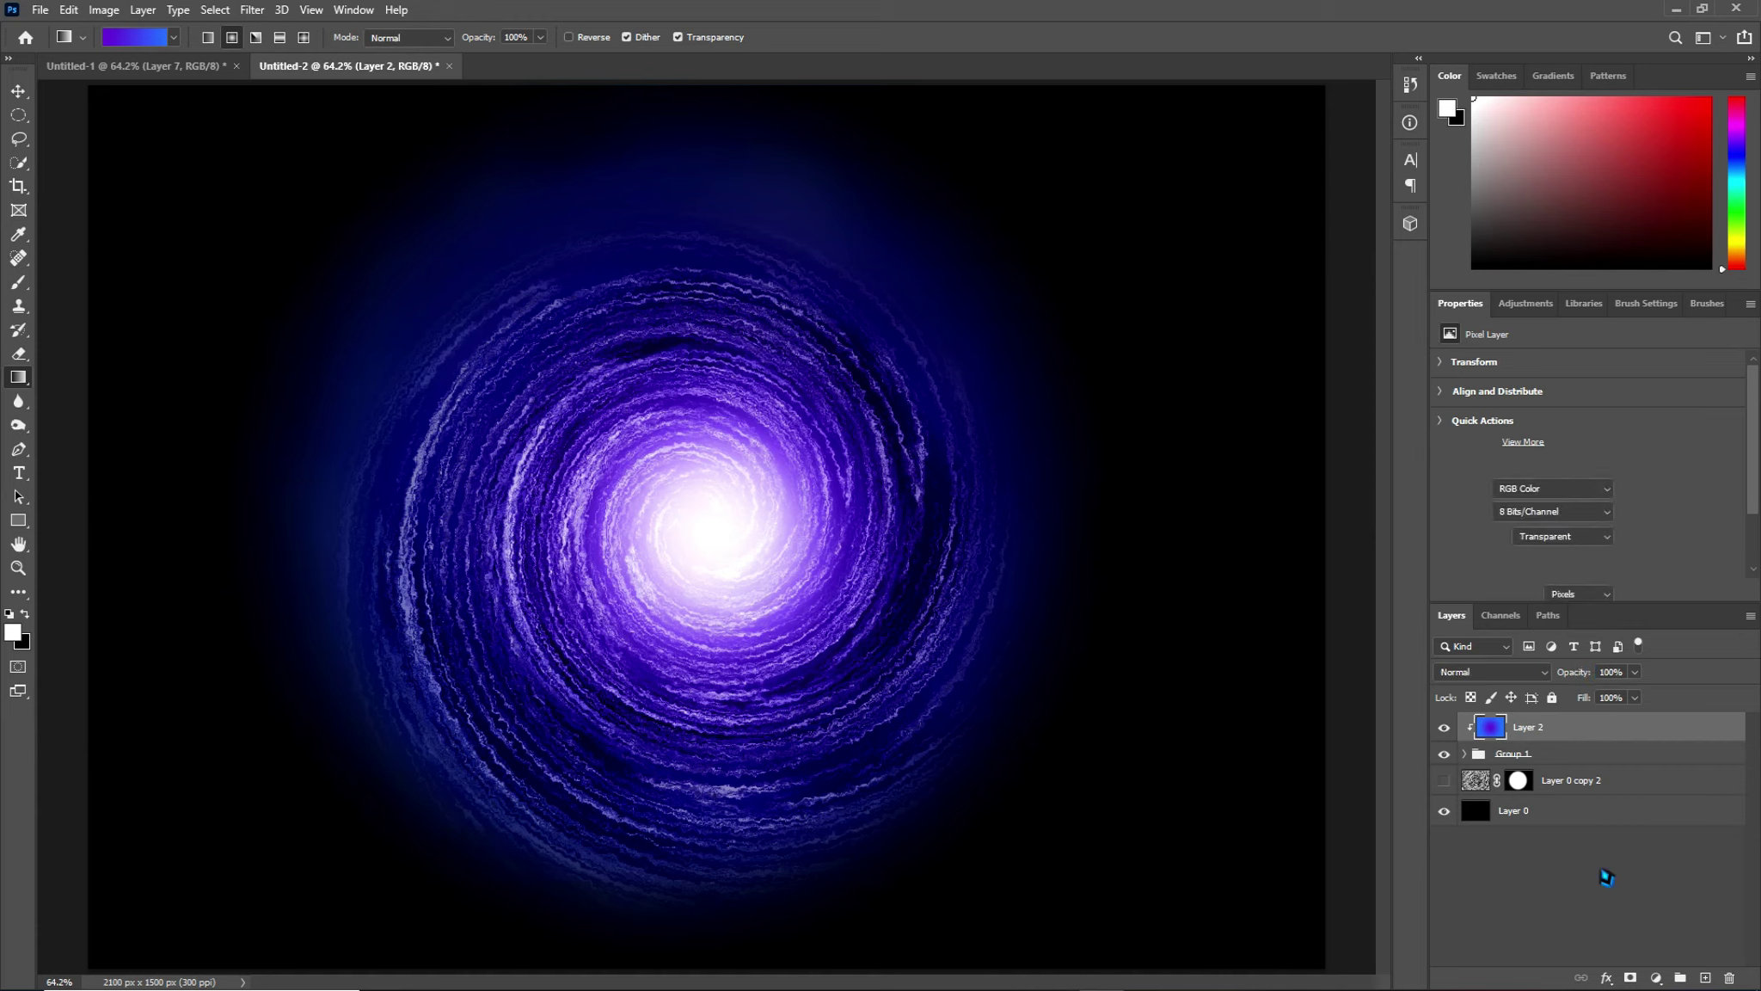
{"action": "left_click", "coordinate": [1605, 876]}
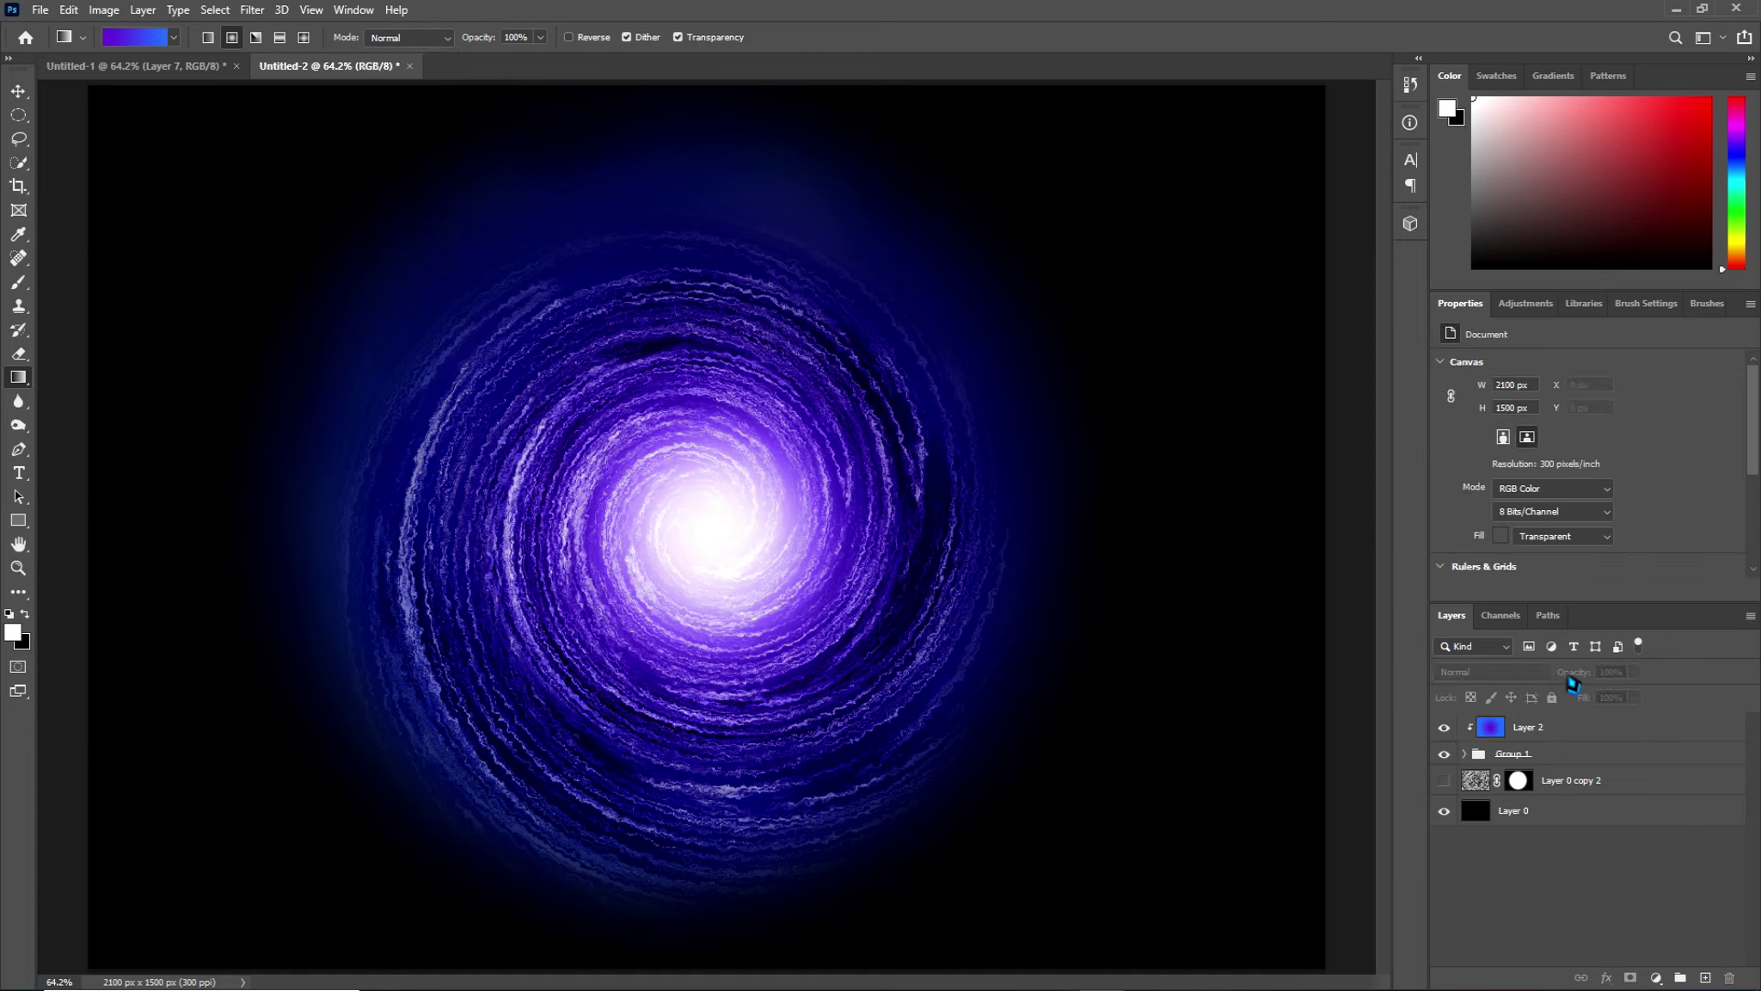
{"action": "left_click", "coordinate": [1589, 728]}
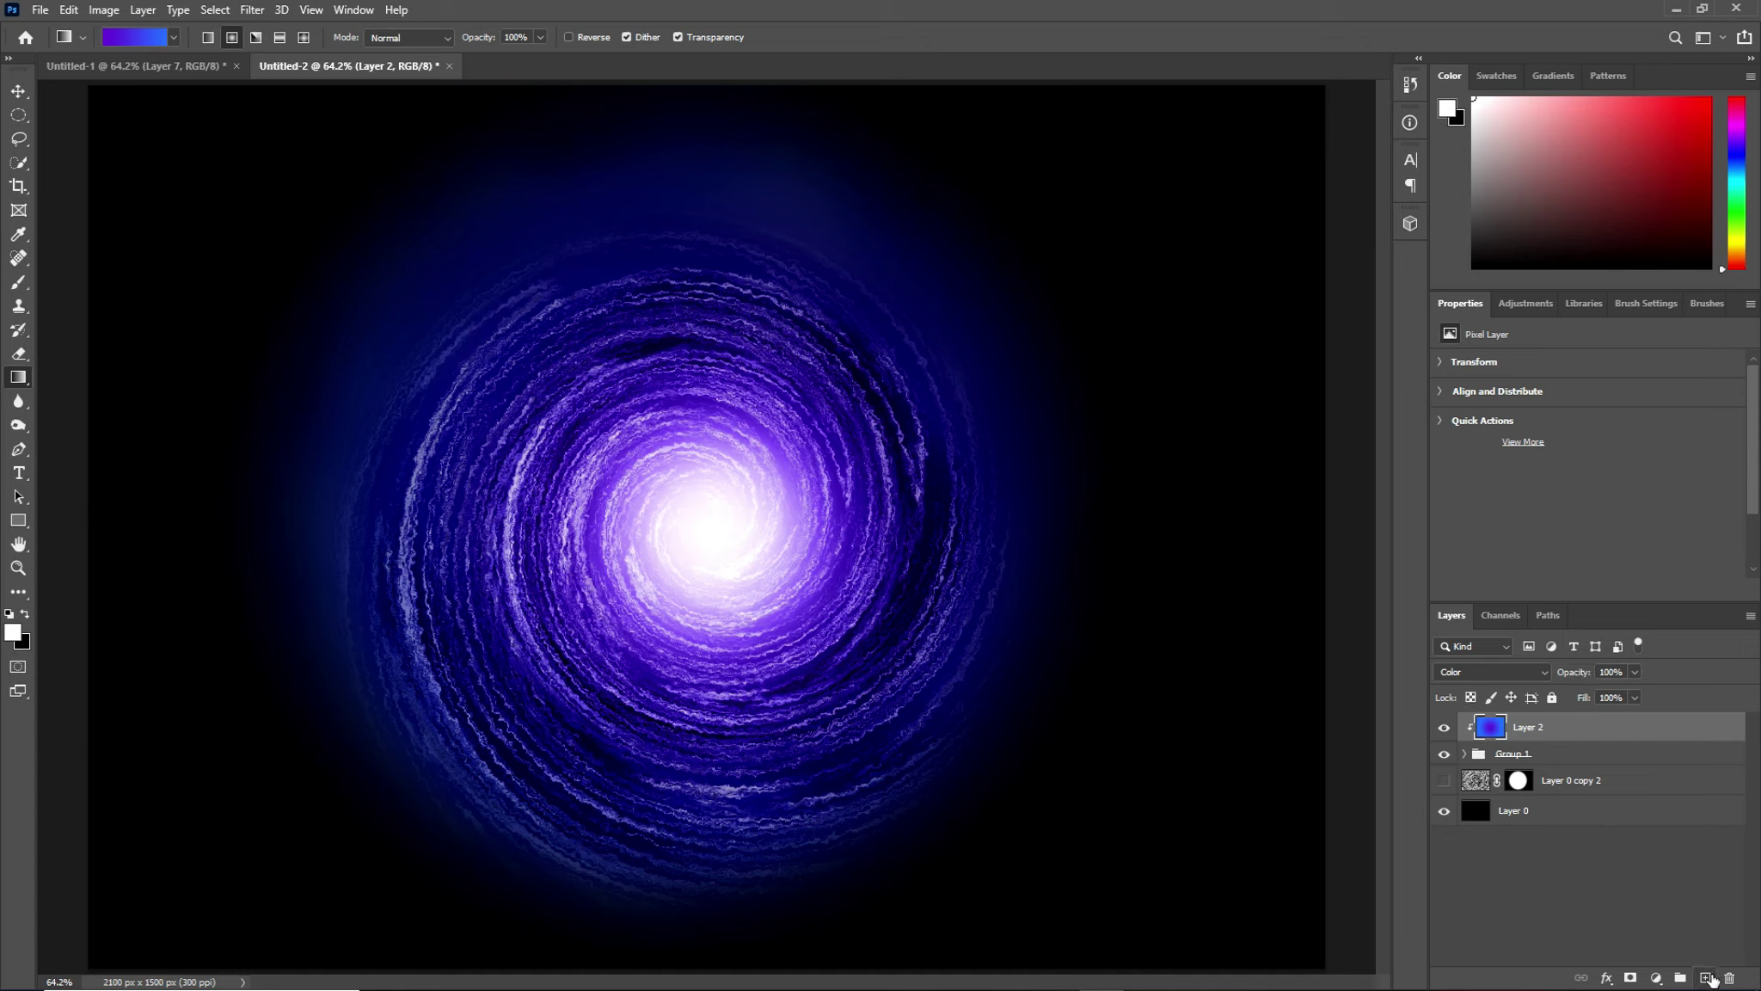
Add an empty Layer 3 clipped to Layer 2, then bring up the gradient presets.
{"action": "left_click", "coordinate": [1711, 979]}
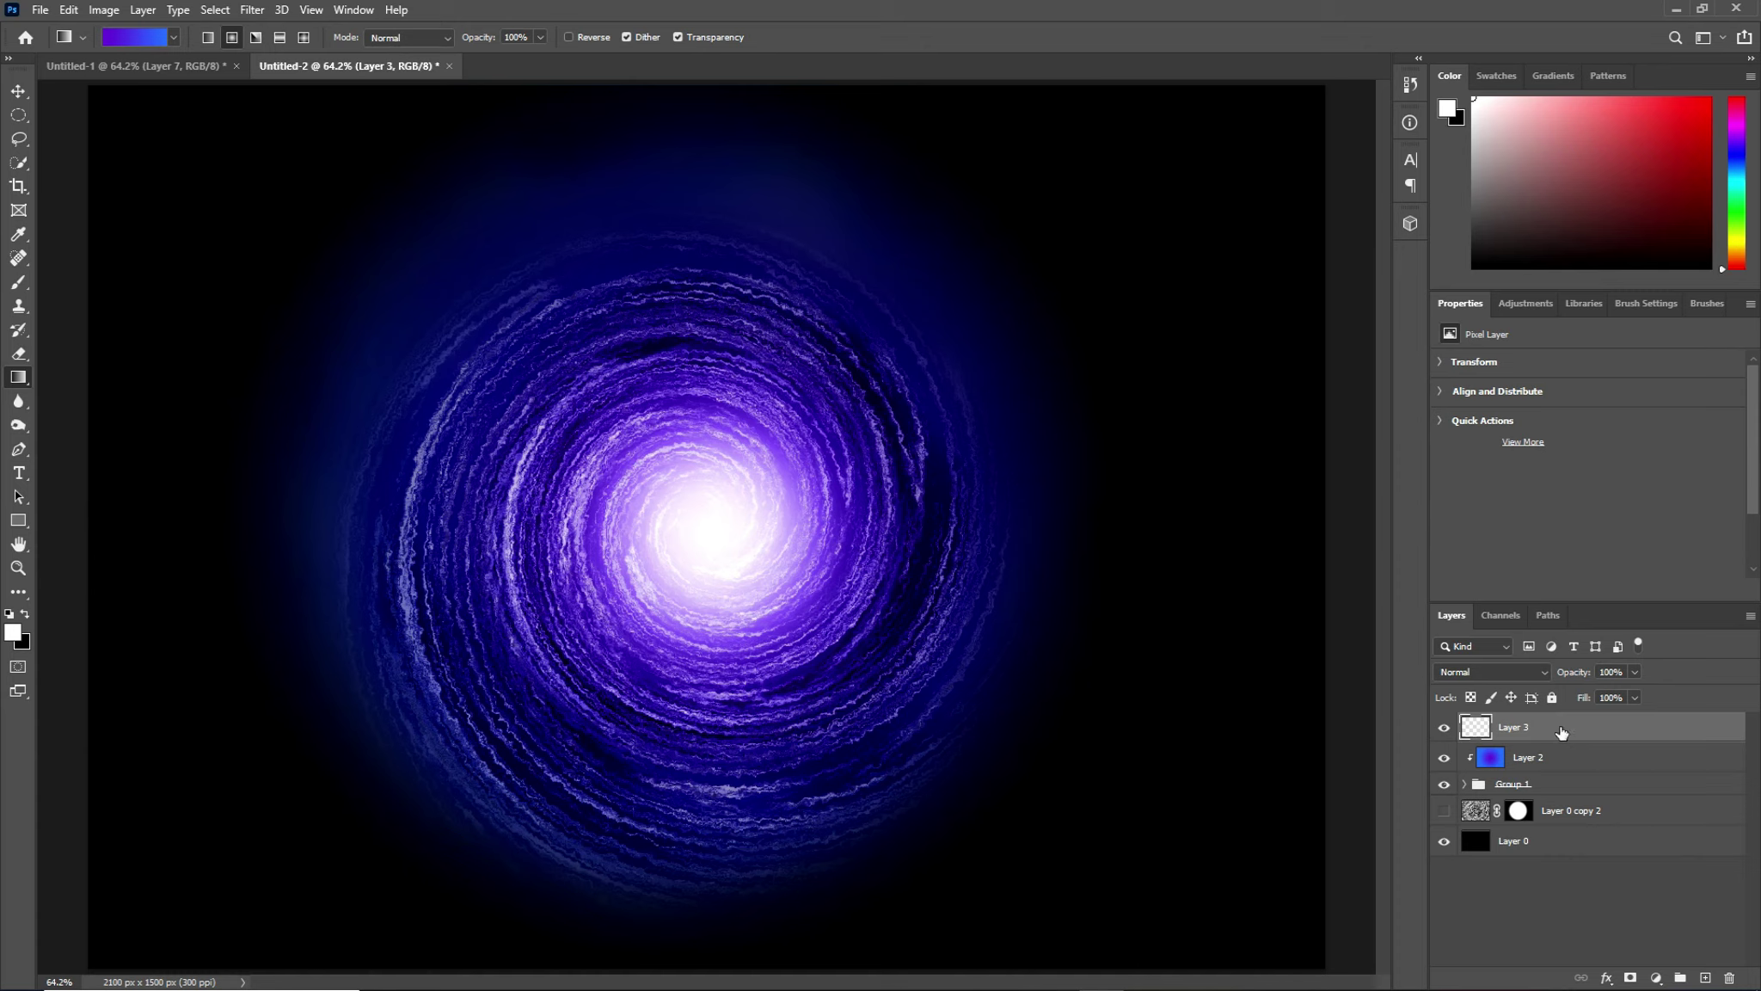
{"action": "right_click", "coordinate": [1564, 733]}
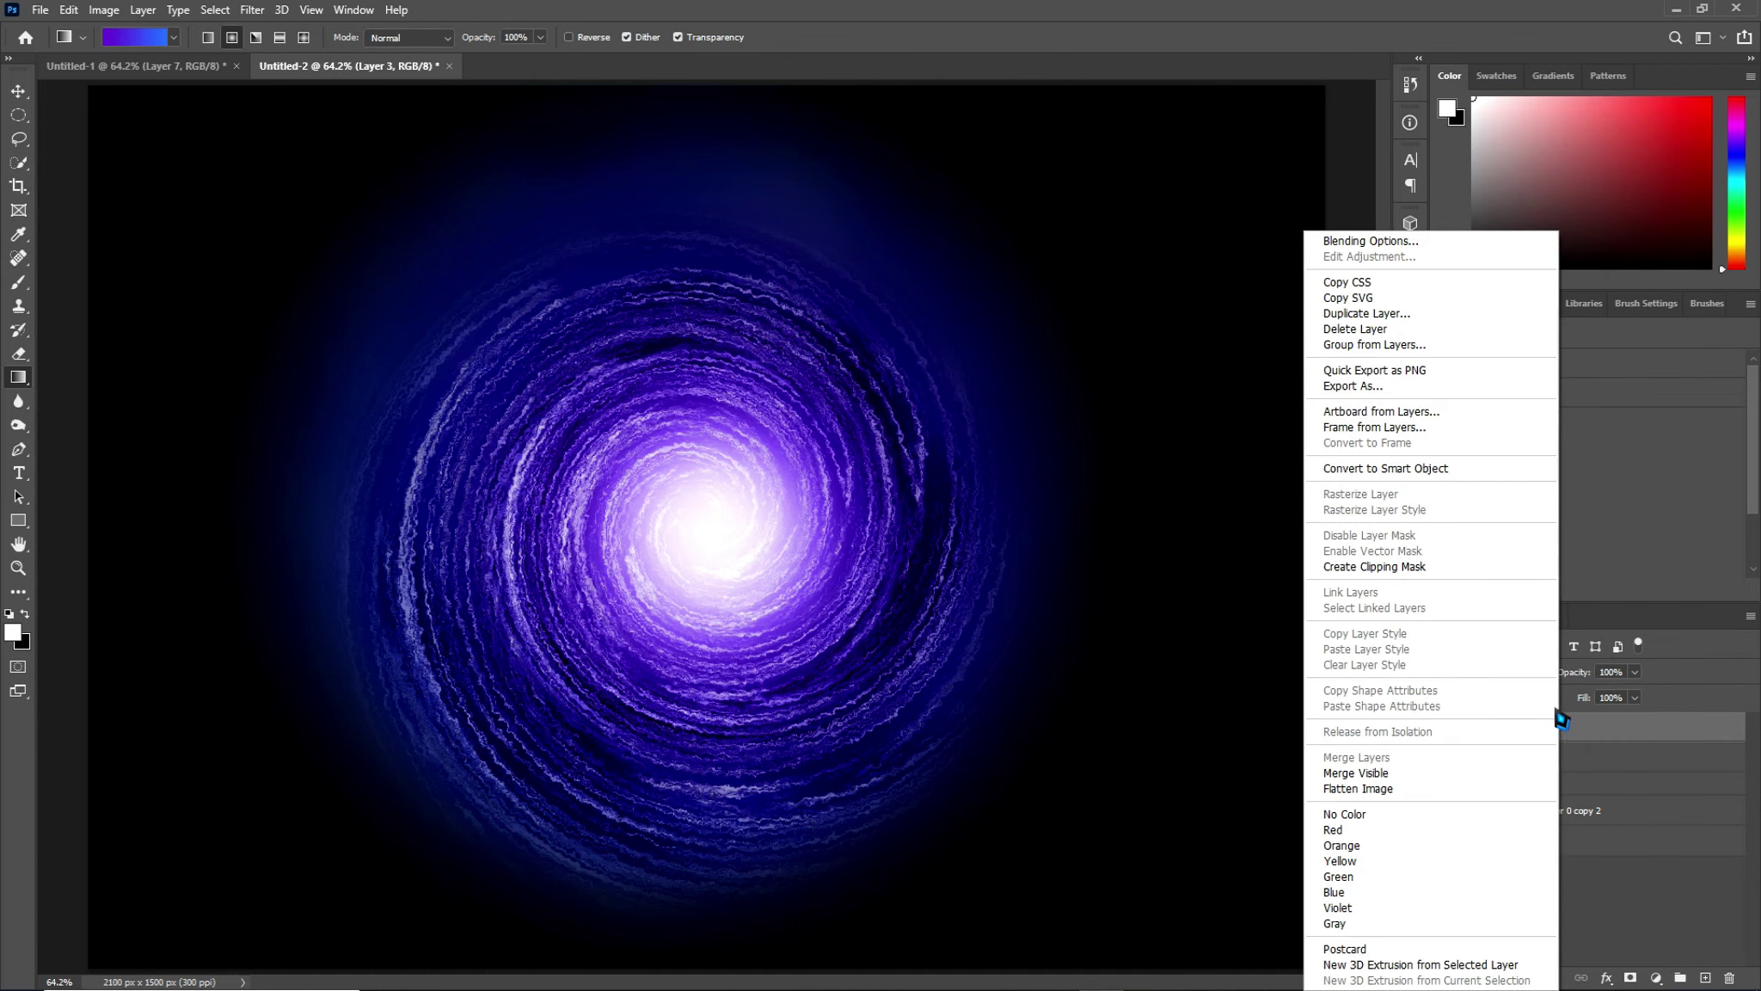
{"action": "left_click", "coordinate": [1414, 568]}
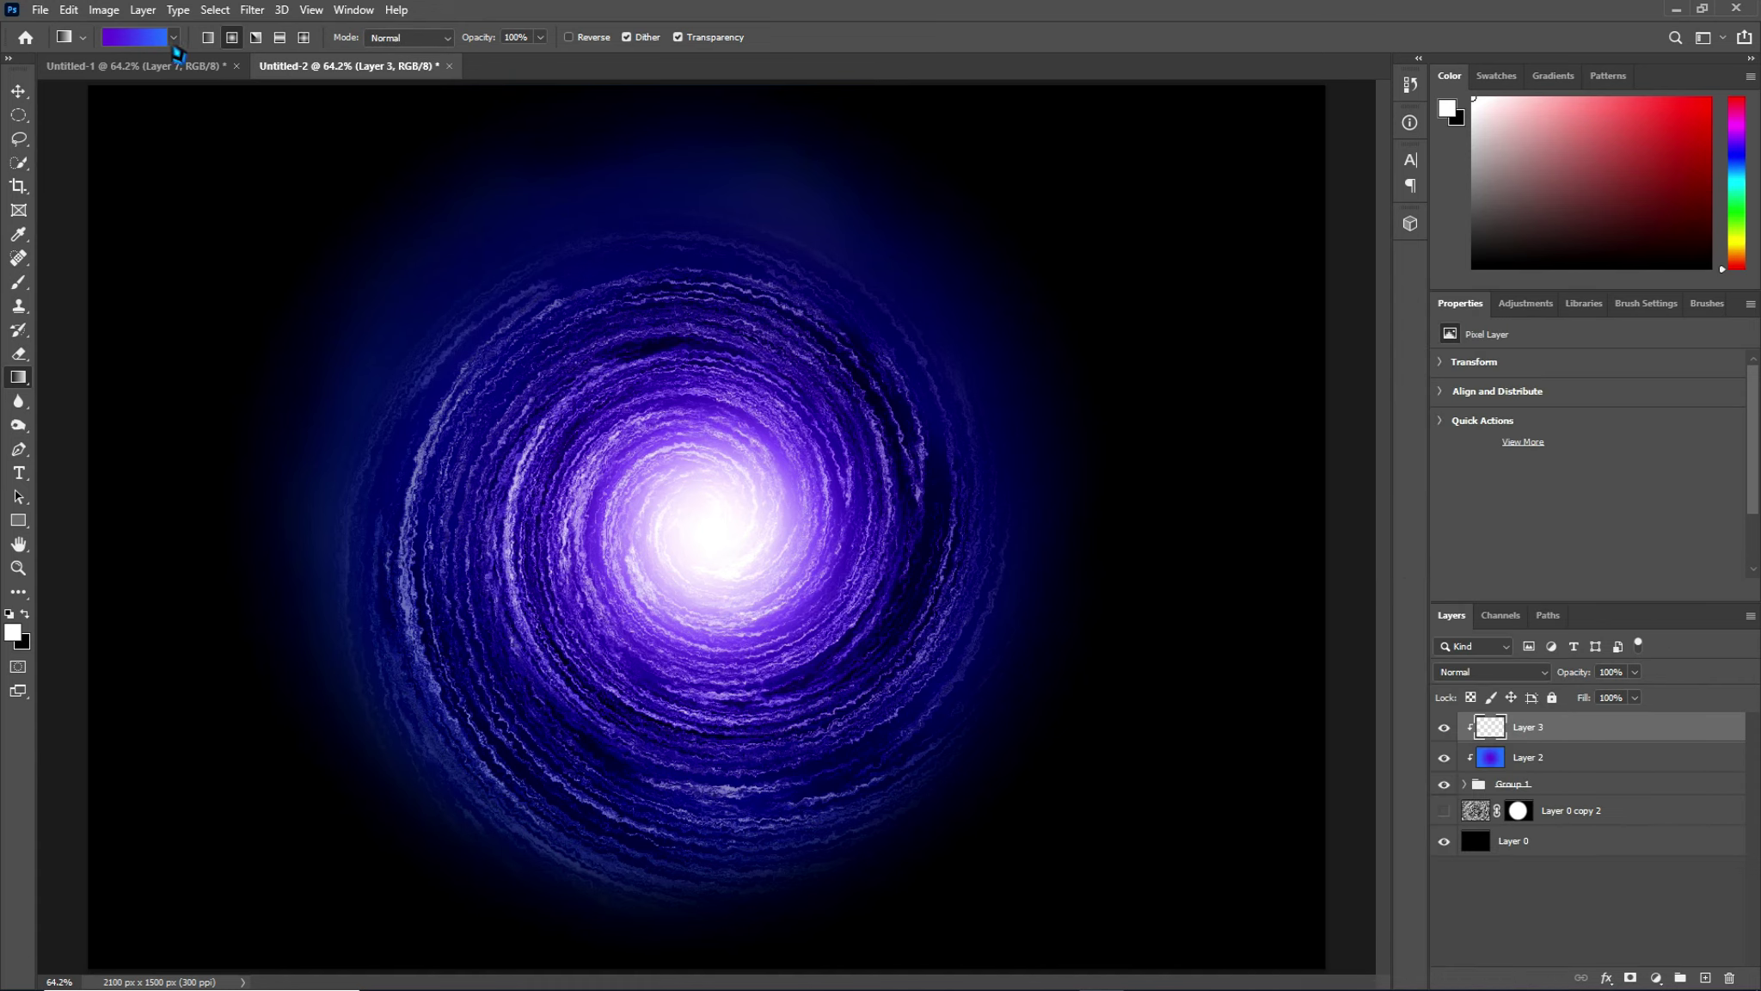
{"action": "left_click", "coordinate": [173, 38]}
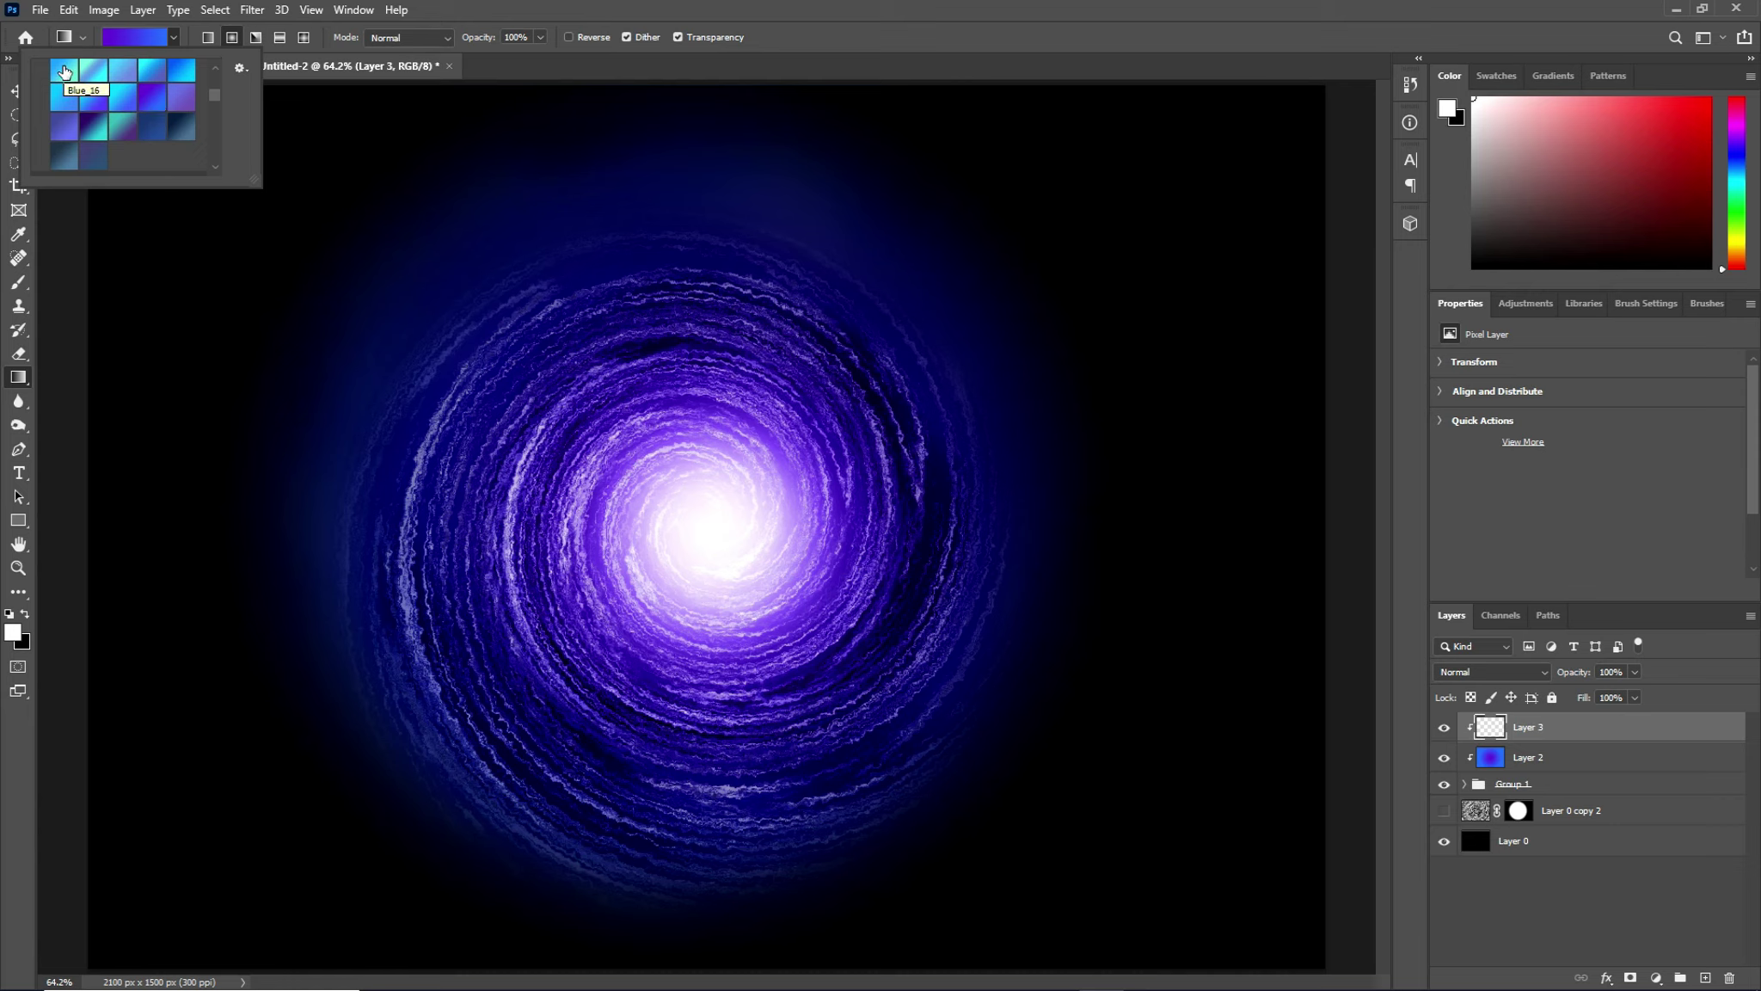
Draw a cyan Blue_16 radial gradient on Layer 3 from the galaxy centre.
{"action": "left_click", "coordinate": [65, 72]}
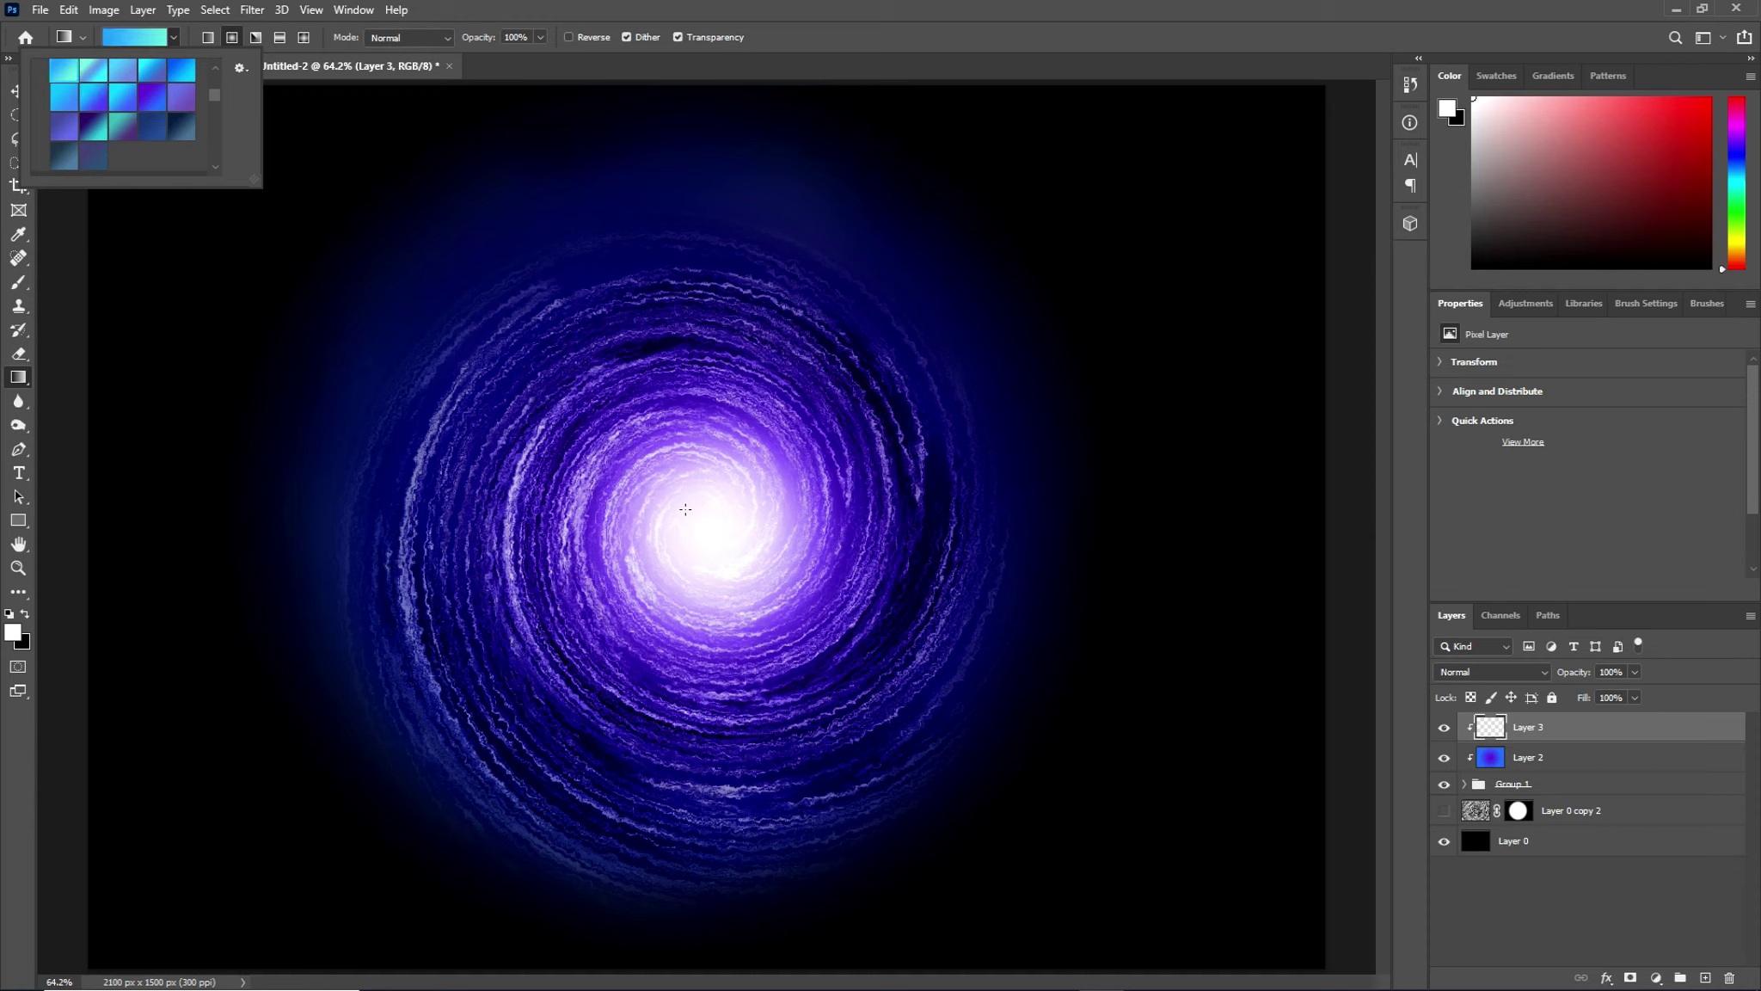
{"action": "left_click", "coordinate": [702, 519]}
{"action": "left_click_drag", "start_coordinate": [698, 519], "coordinate": [942, 870]}
{"action": "key", "text": "Escape"}
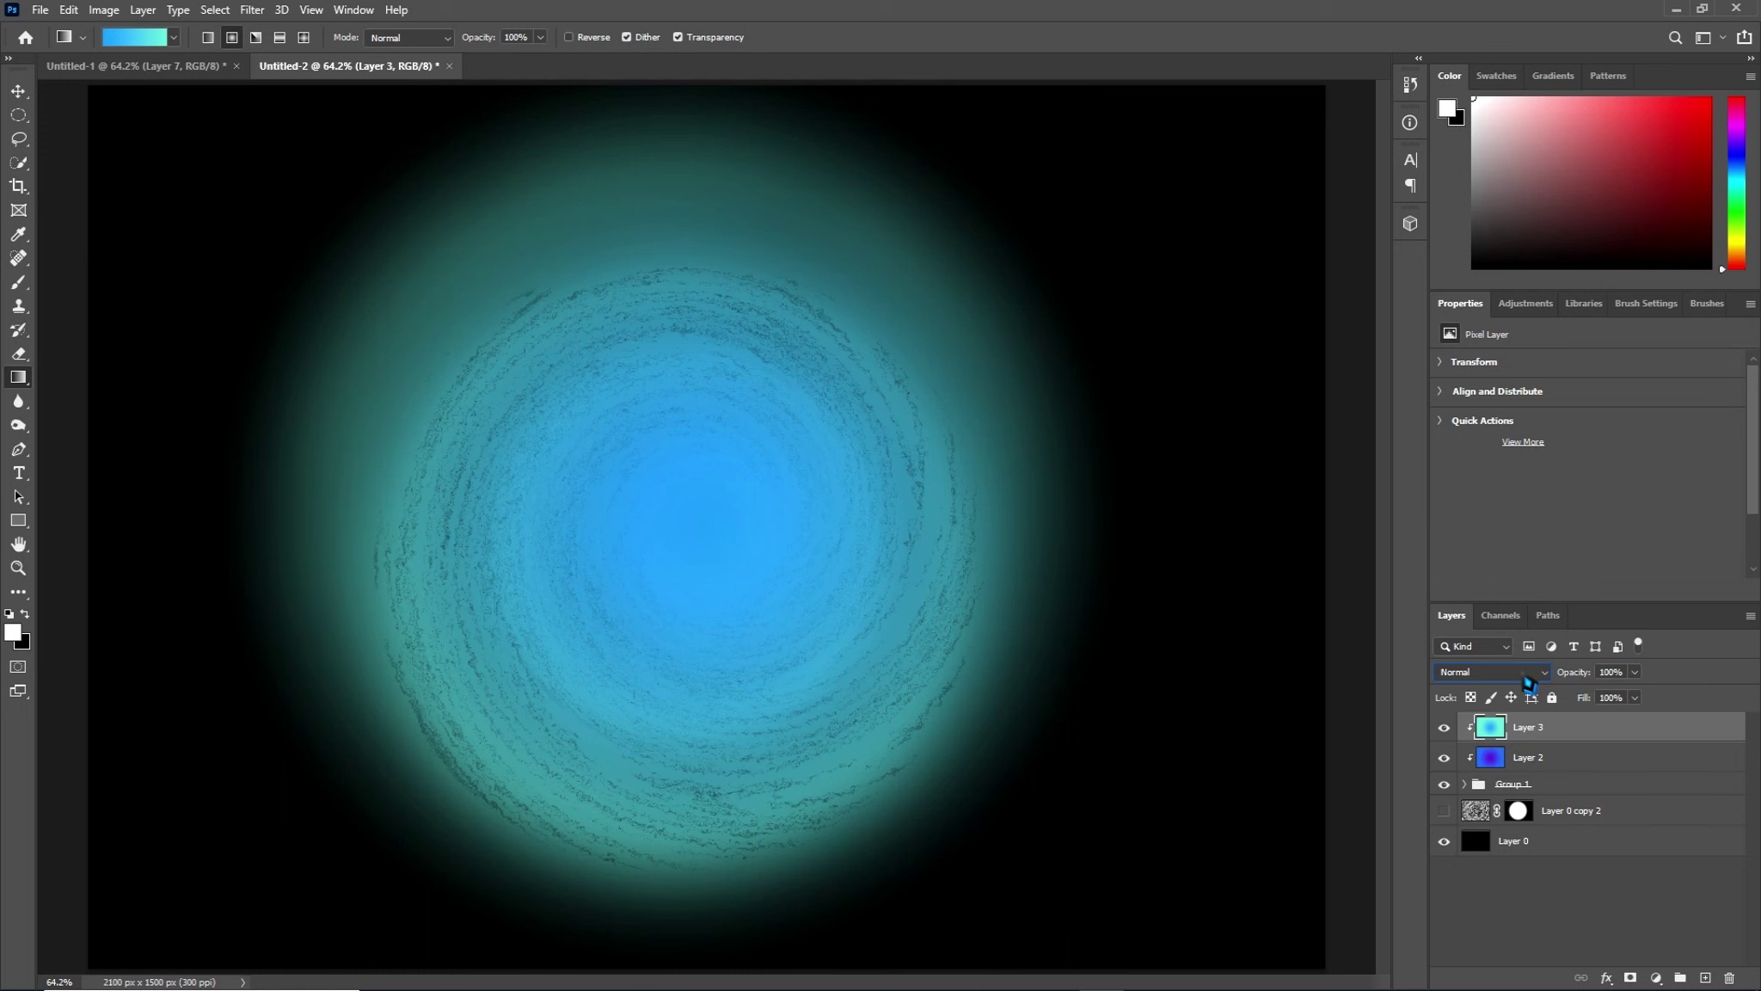
Set Layer 3 to Color blend mode at 38% opacity.
{"action": "left_click", "coordinate": [1527, 678]}
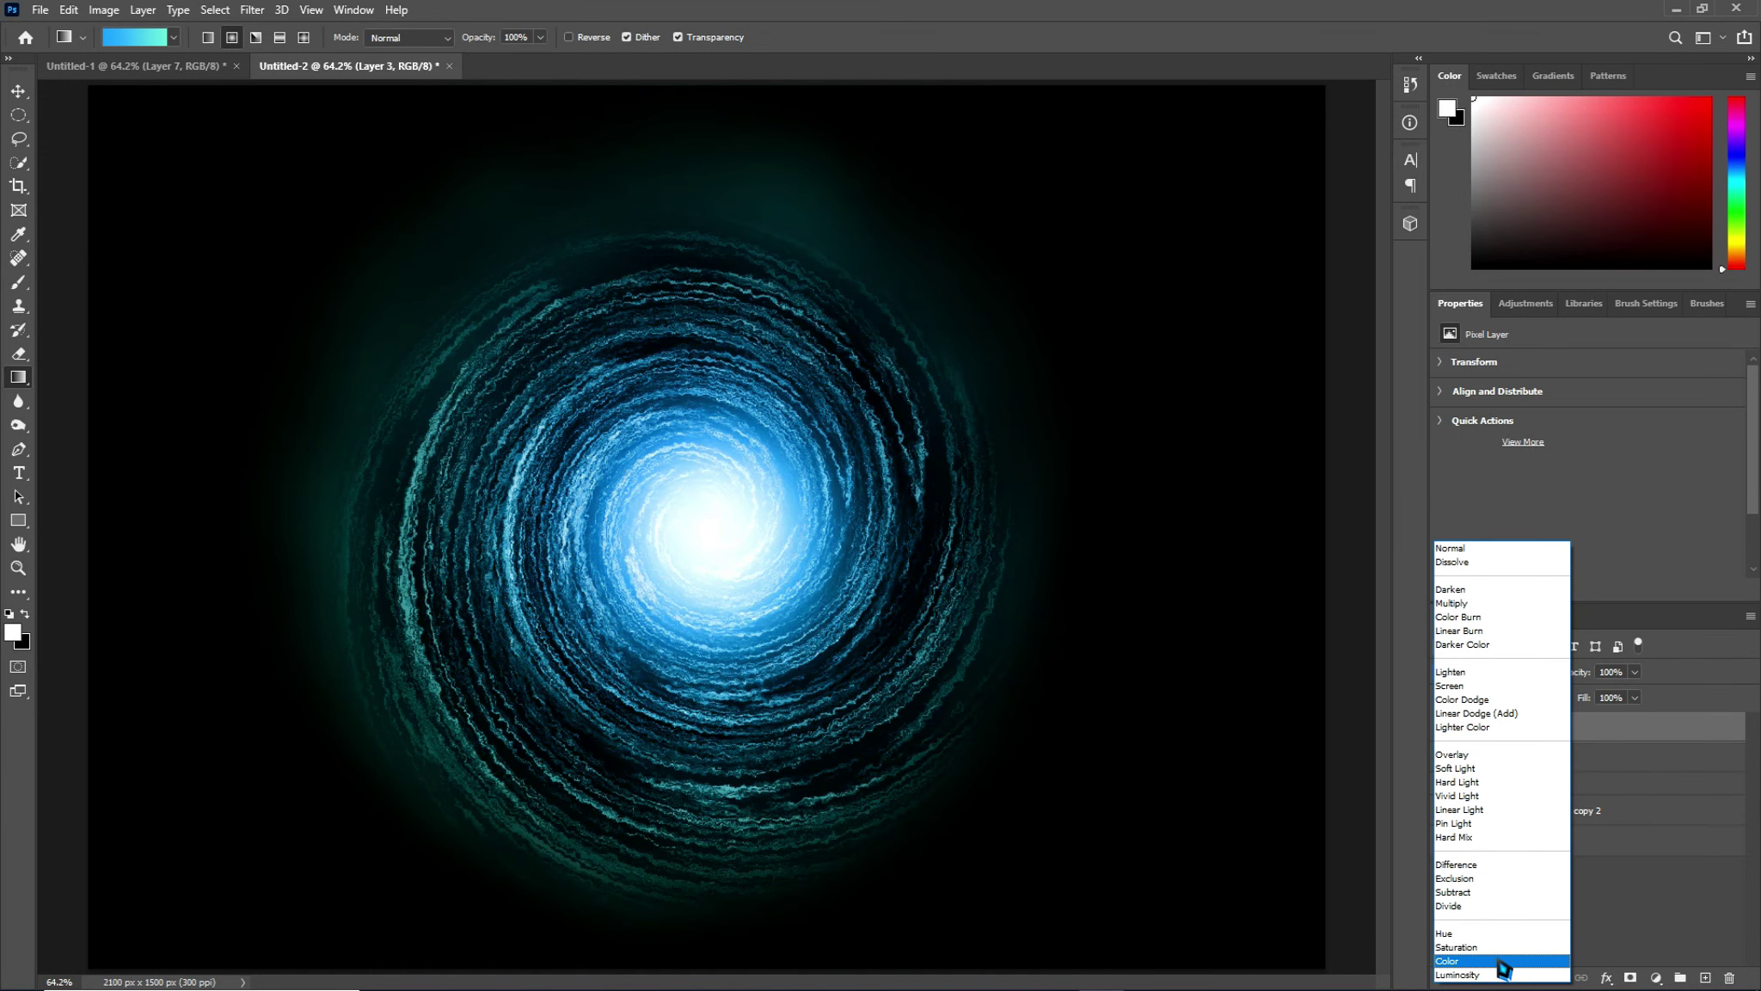
{"action": "left_click", "coordinate": [1499, 962]}
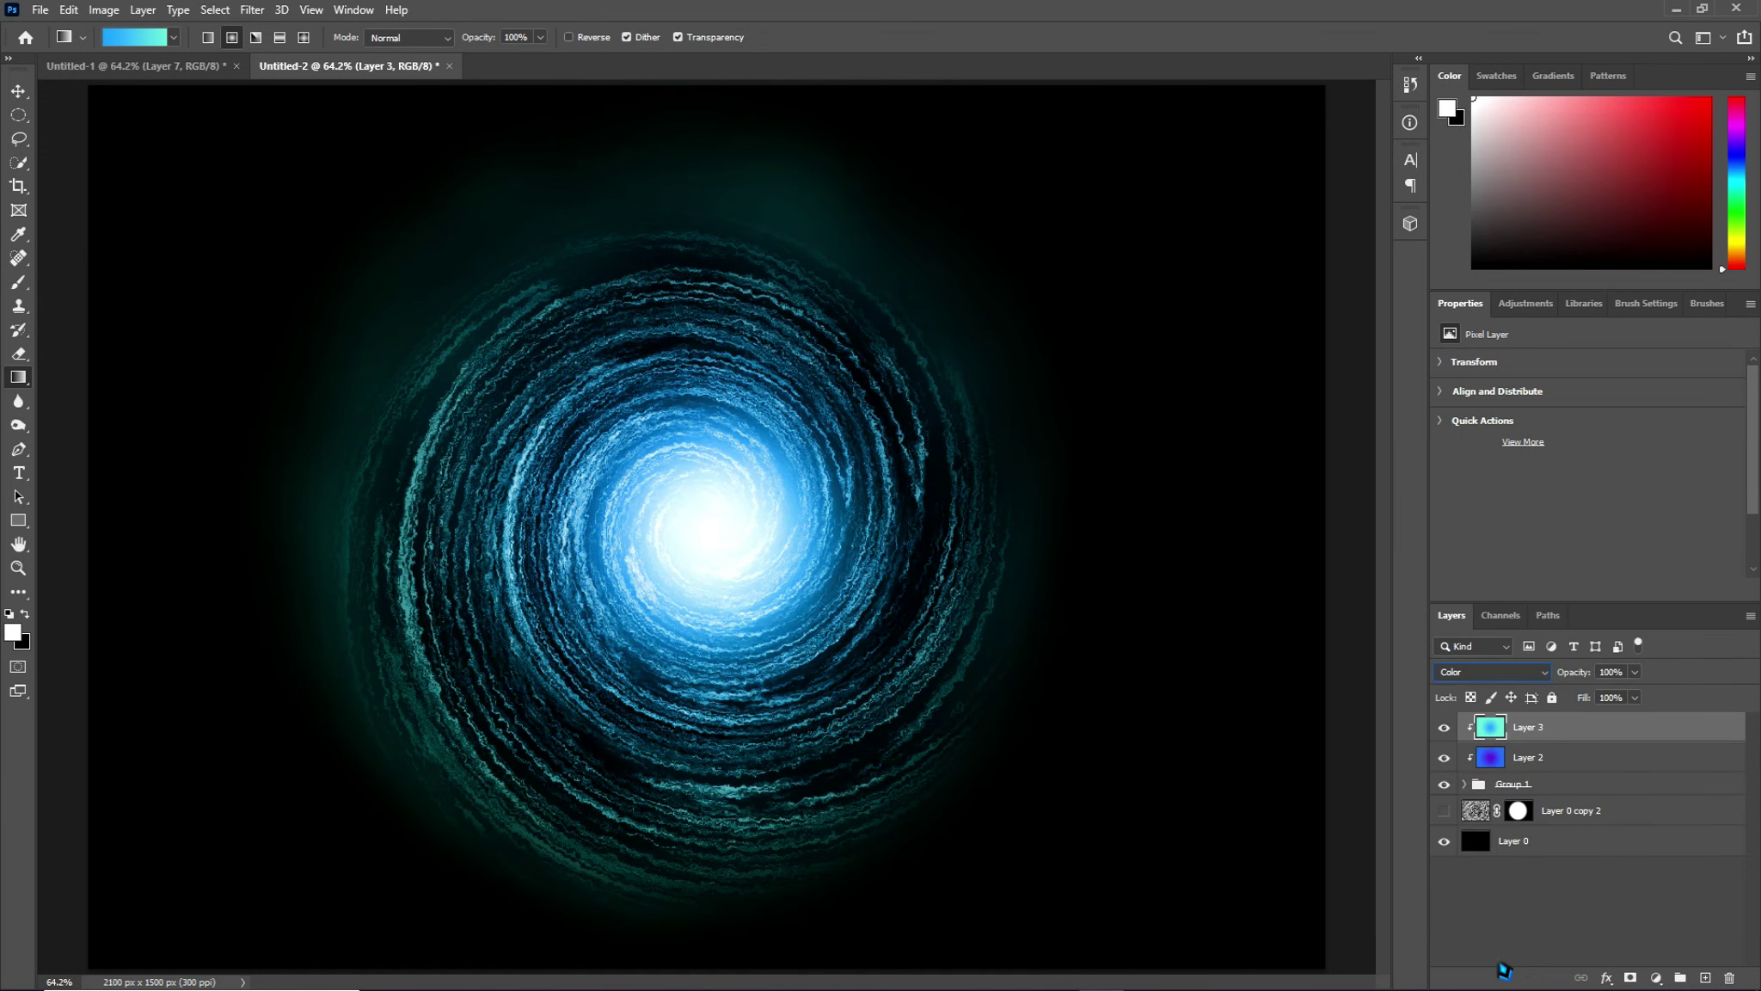
{"action": "left_click_drag", "start_coordinate": [1585, 675], "coordinate": [1539, 677]}
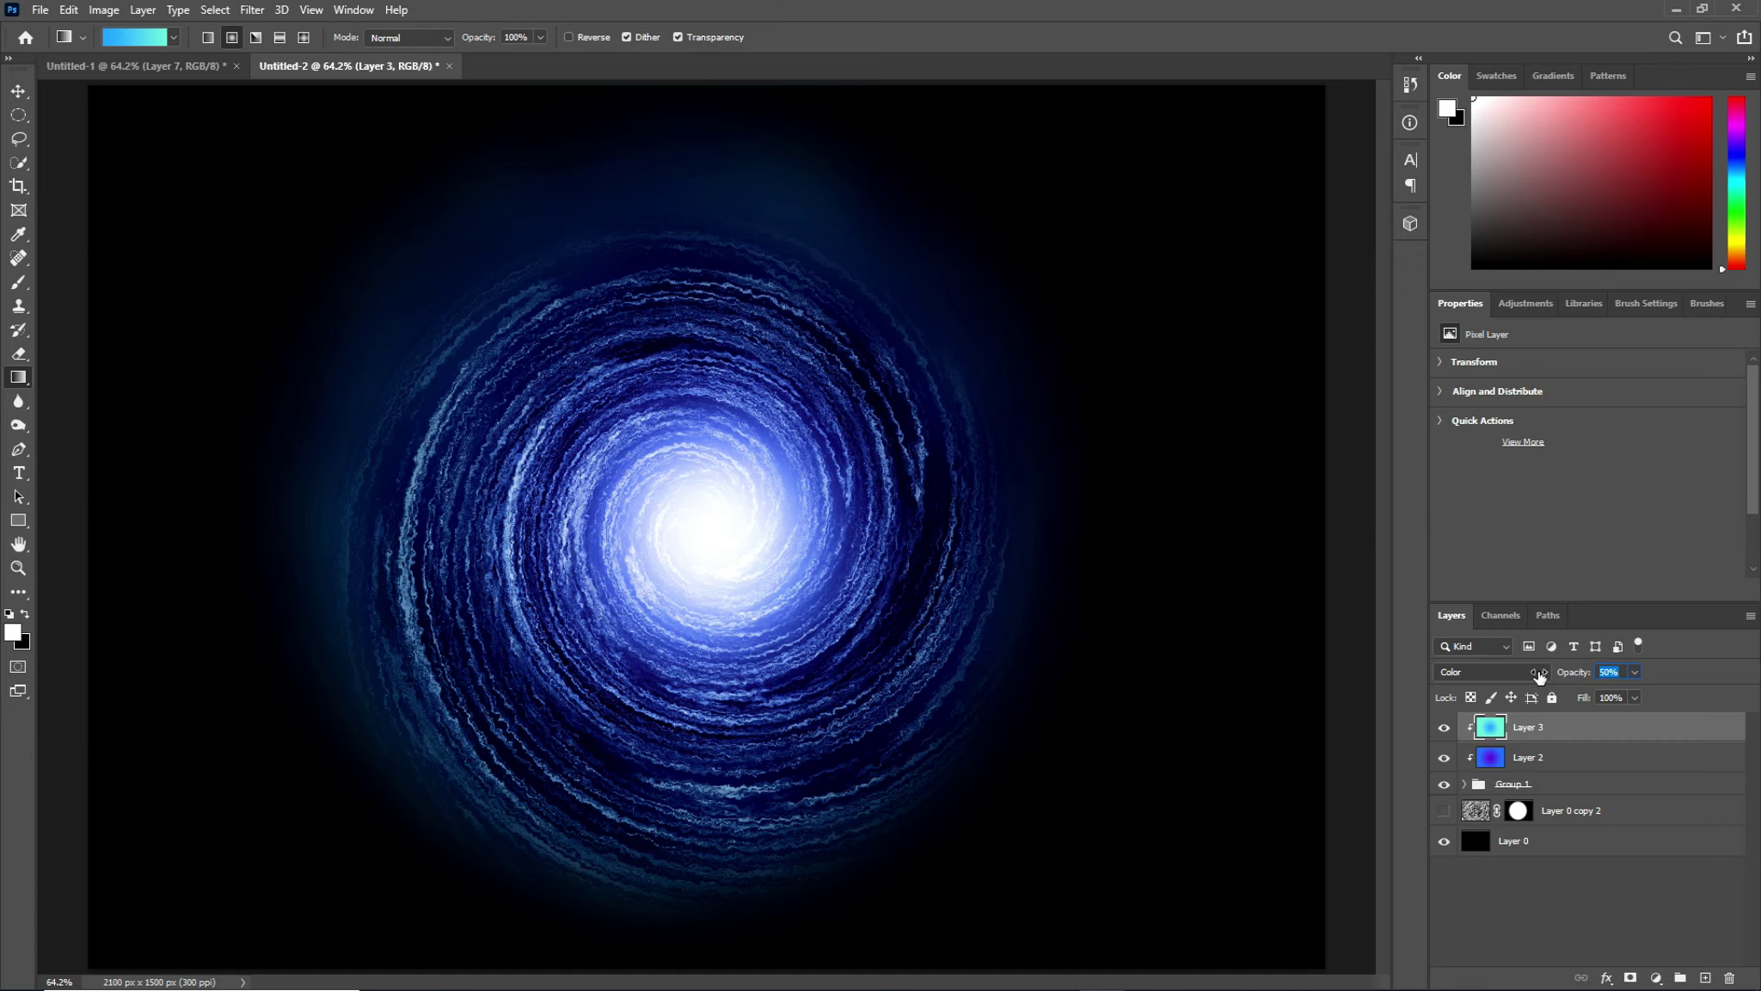
{"action": "left_click_drag", "start_coordinate": [1540, 676], "coordinate": [1528, 677]}
{"action": "left_click", "coordinate": [1567, 850]}
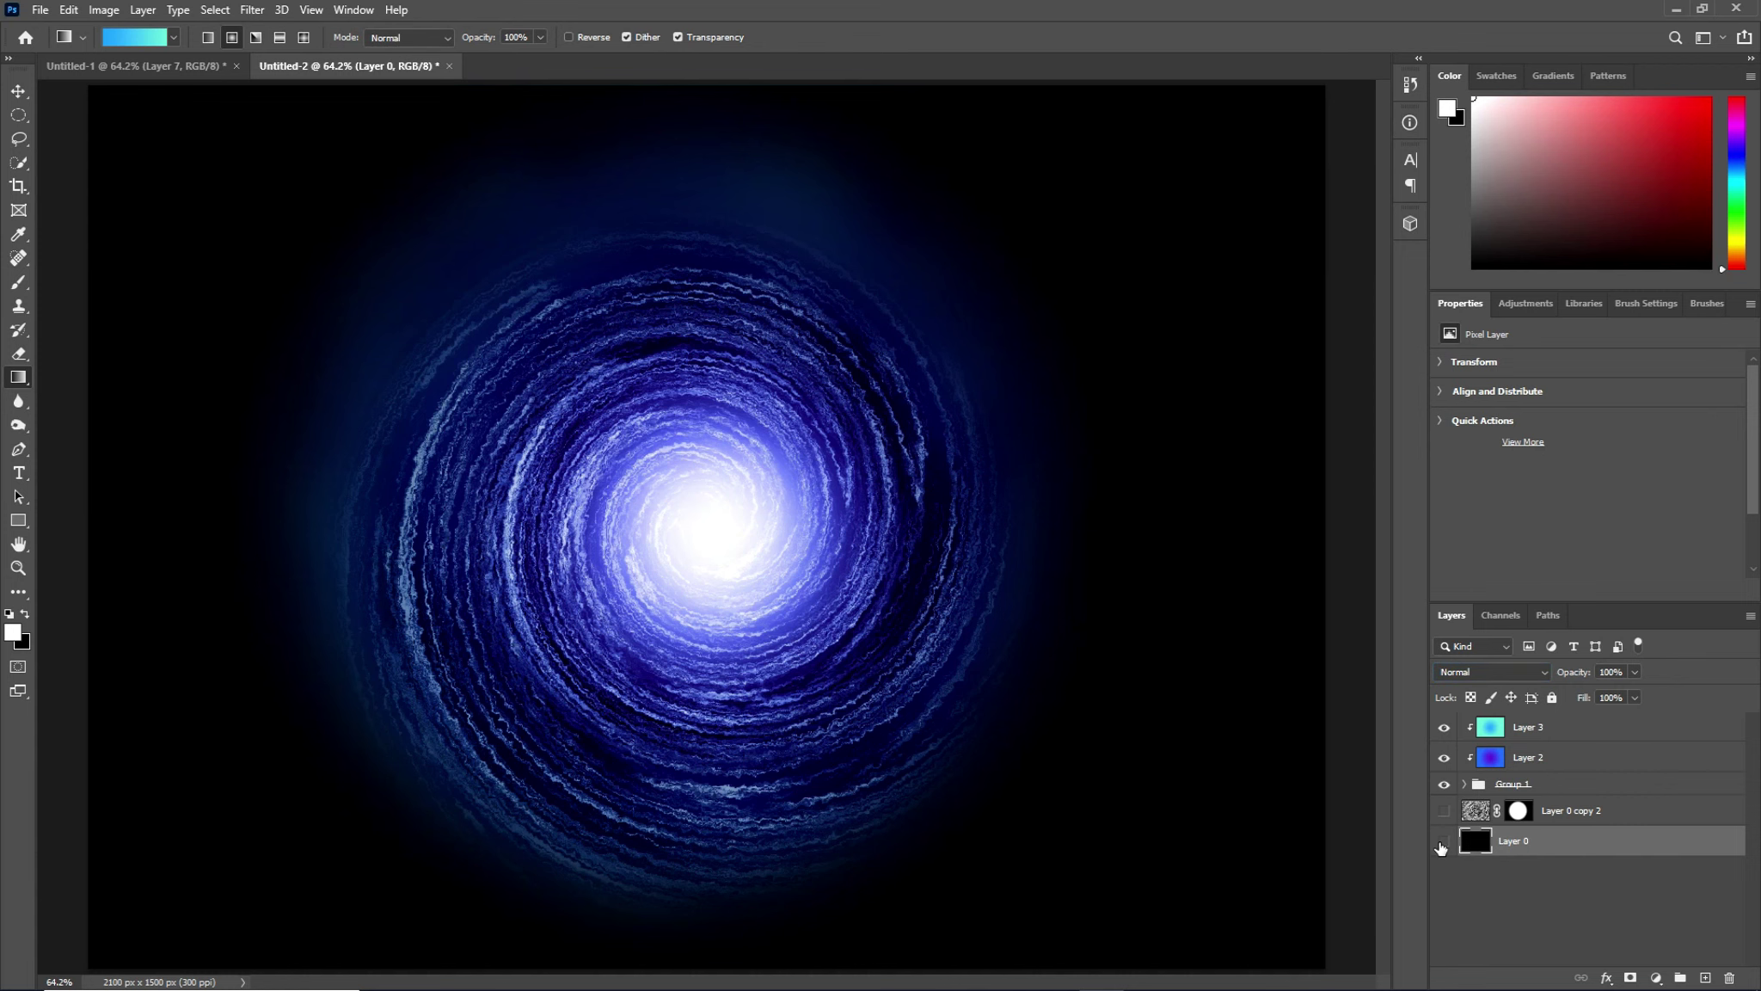
{"action": "left_click", "coordinate": [1444, 842]}
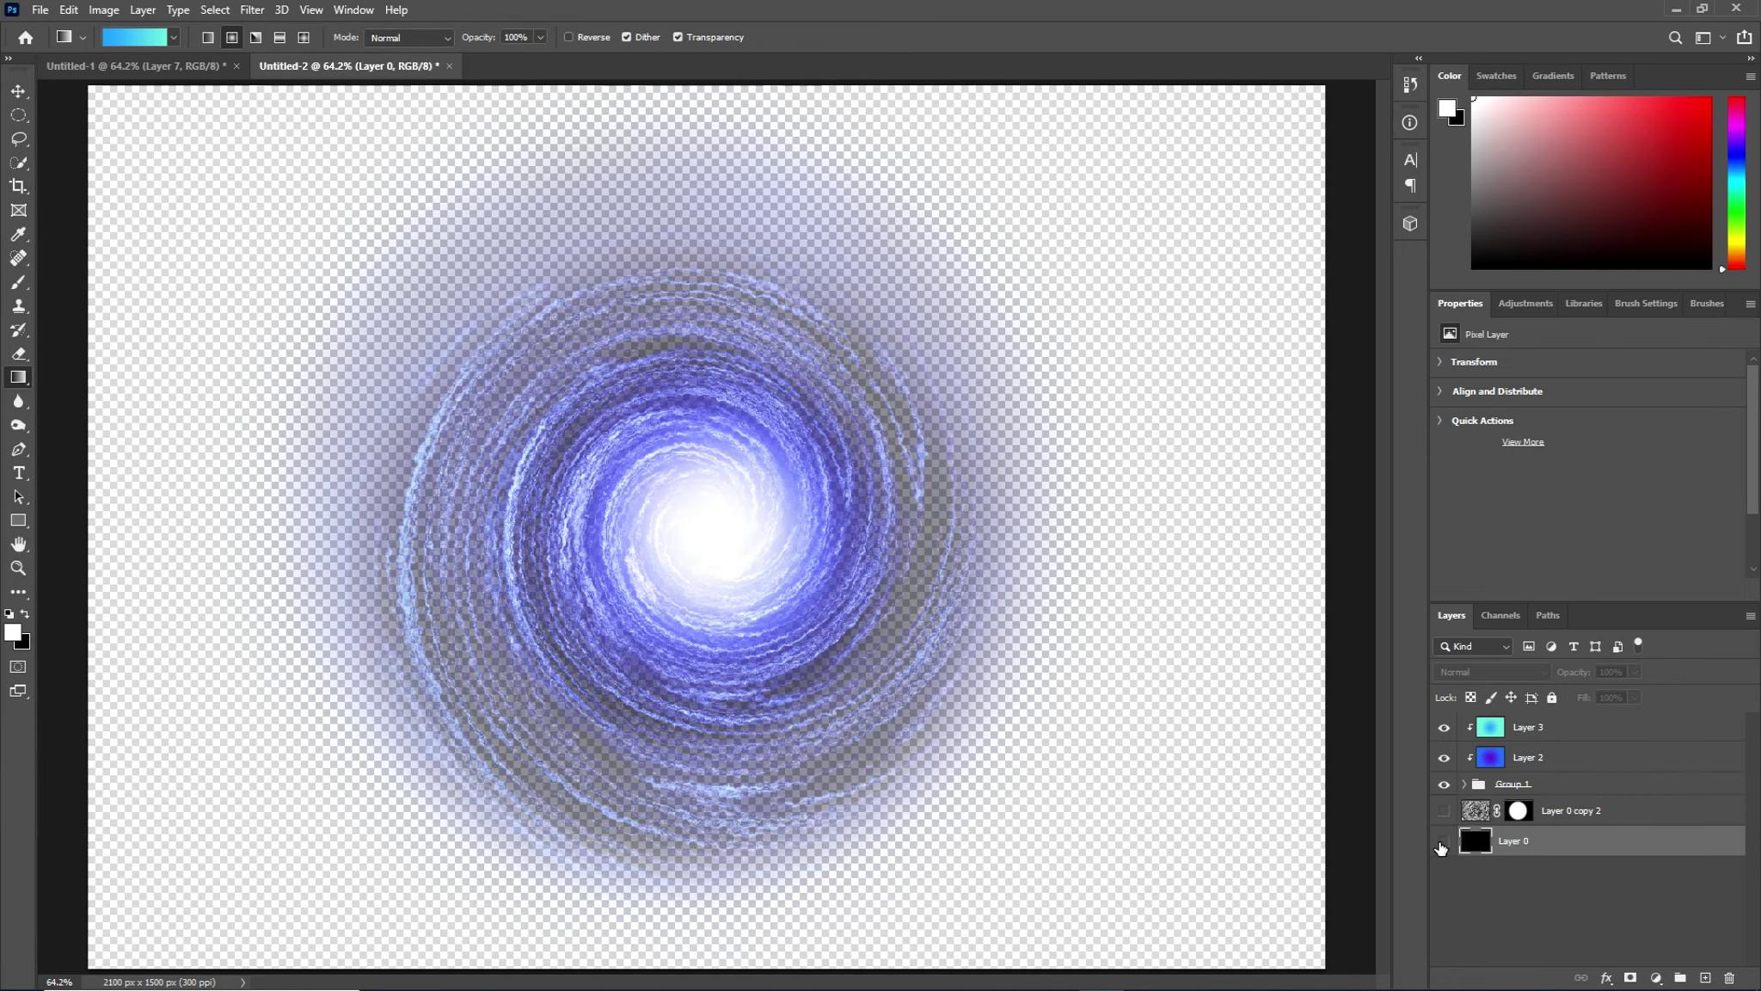
{"action": "left_click", "coordinate": [1444, 842]}
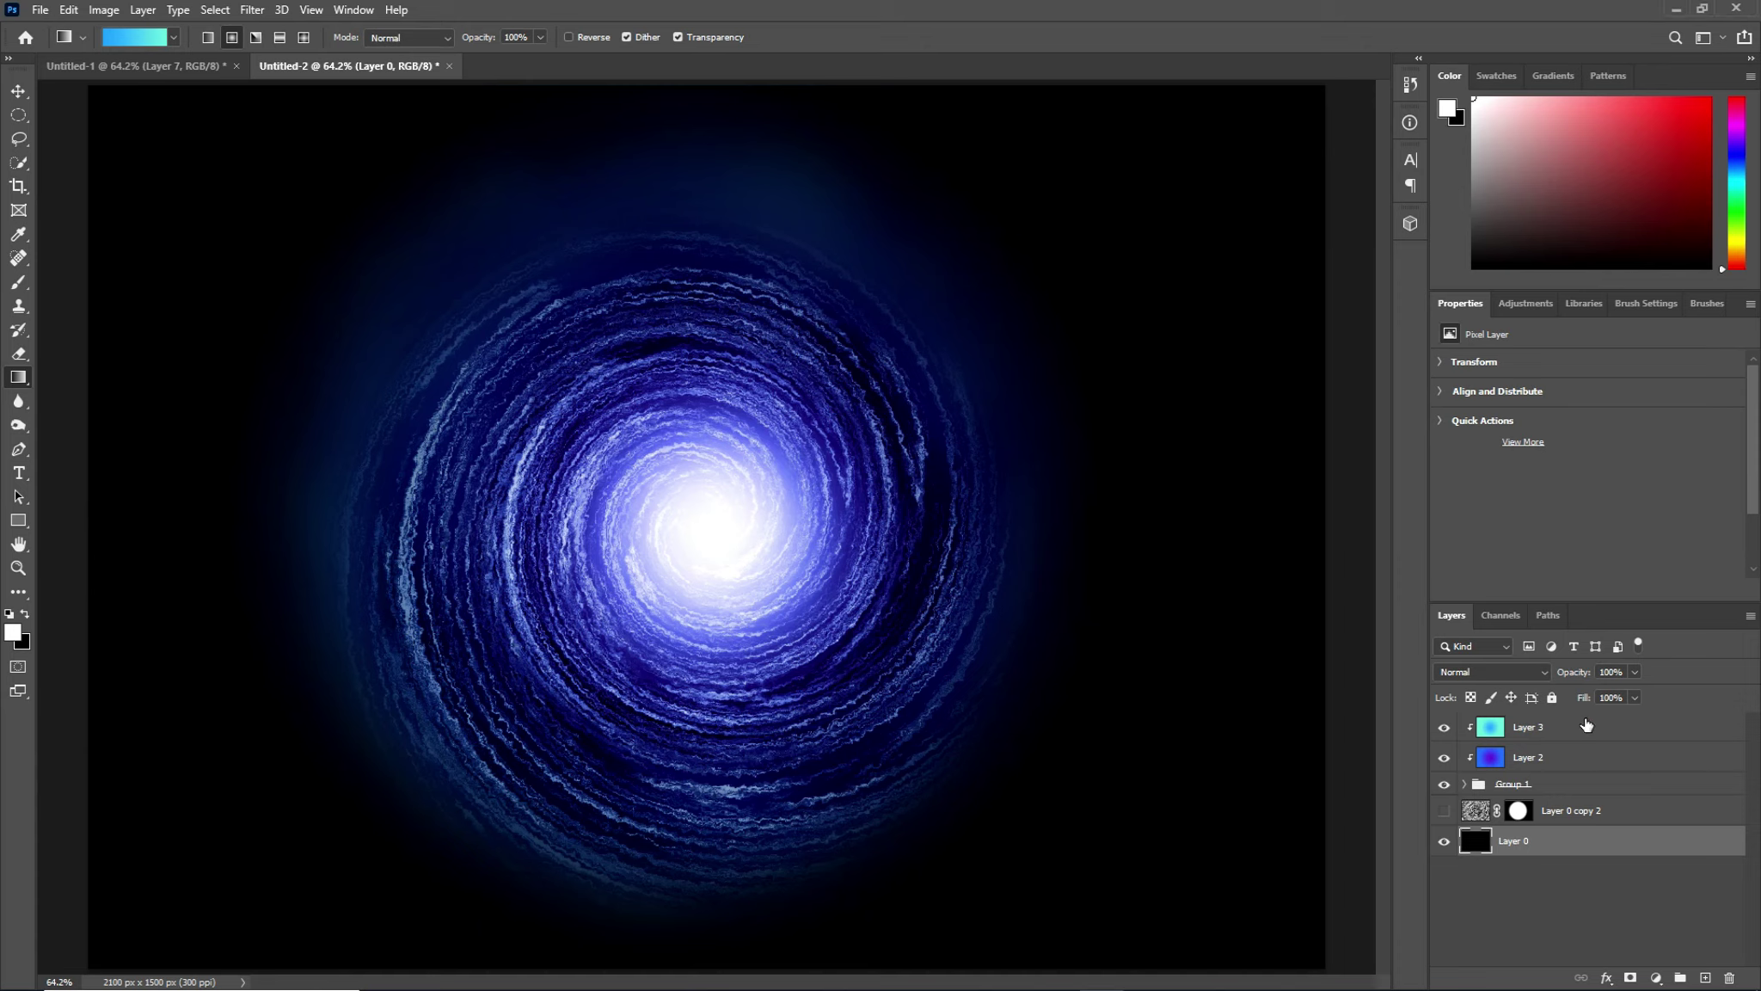
{"action": "left_click", "coordinate": [1583, 763]}
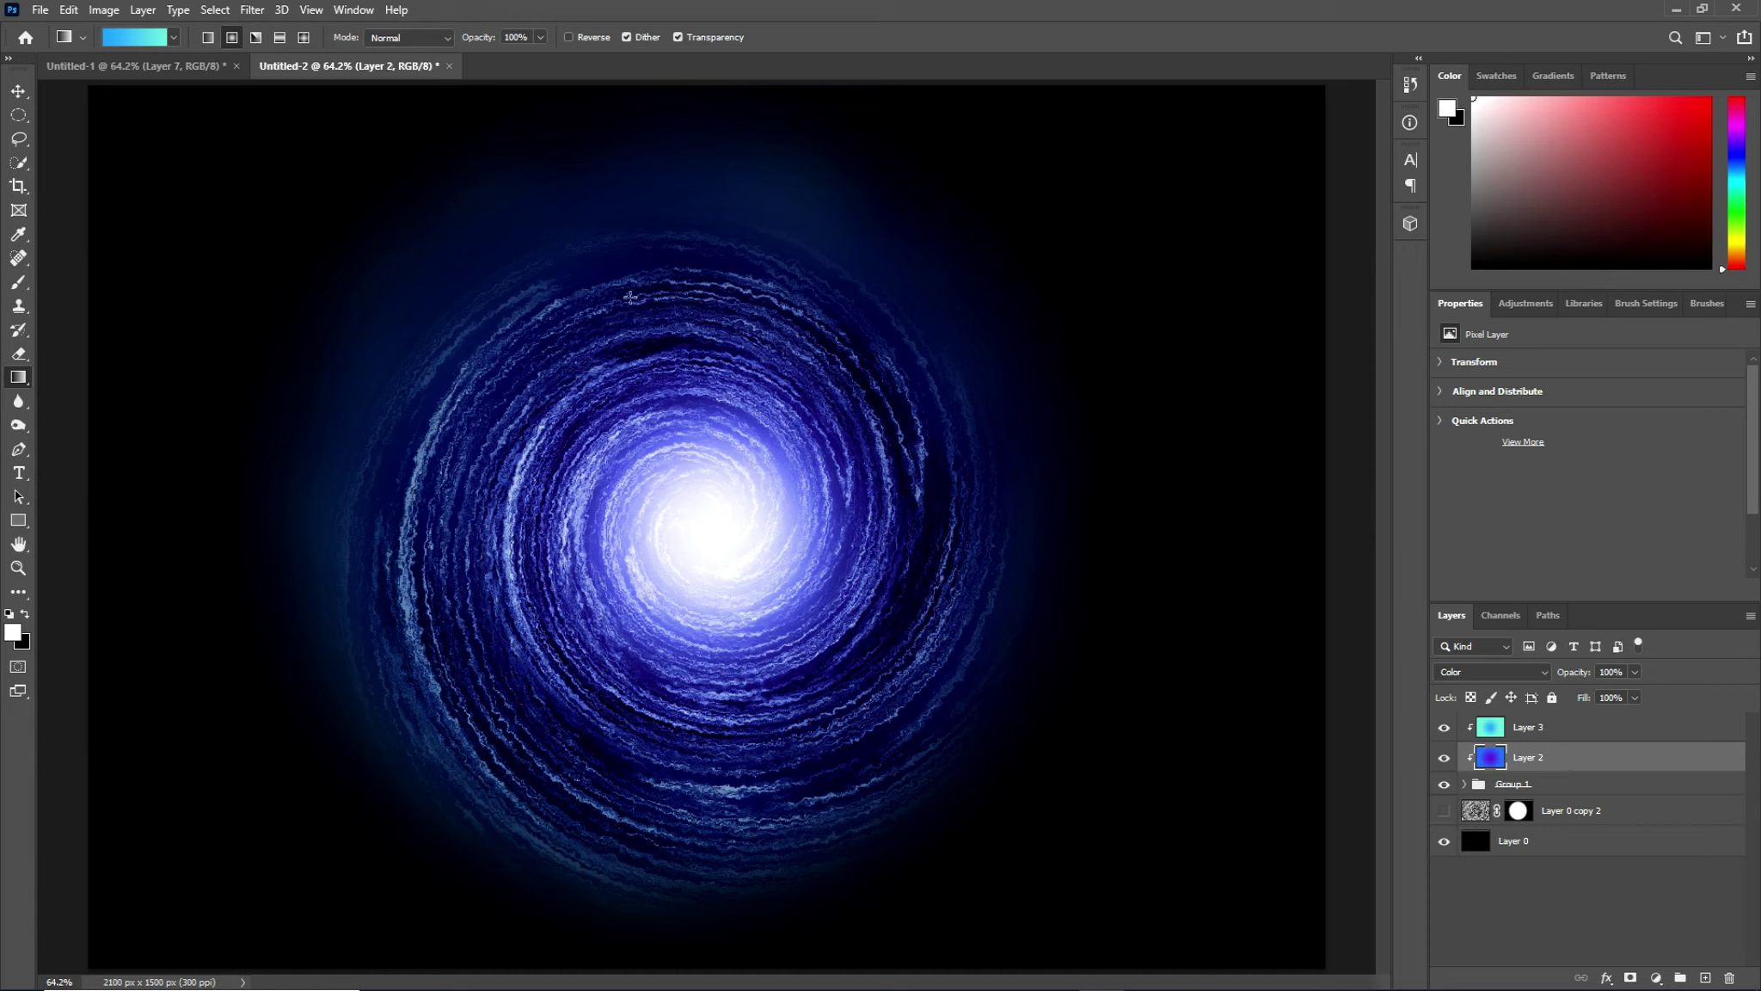
Hide cyan Layer 3 and apply the Distort > Wave filter to purple Layer 2.
{"action": "left_click", "coordinate": [252, 11]}
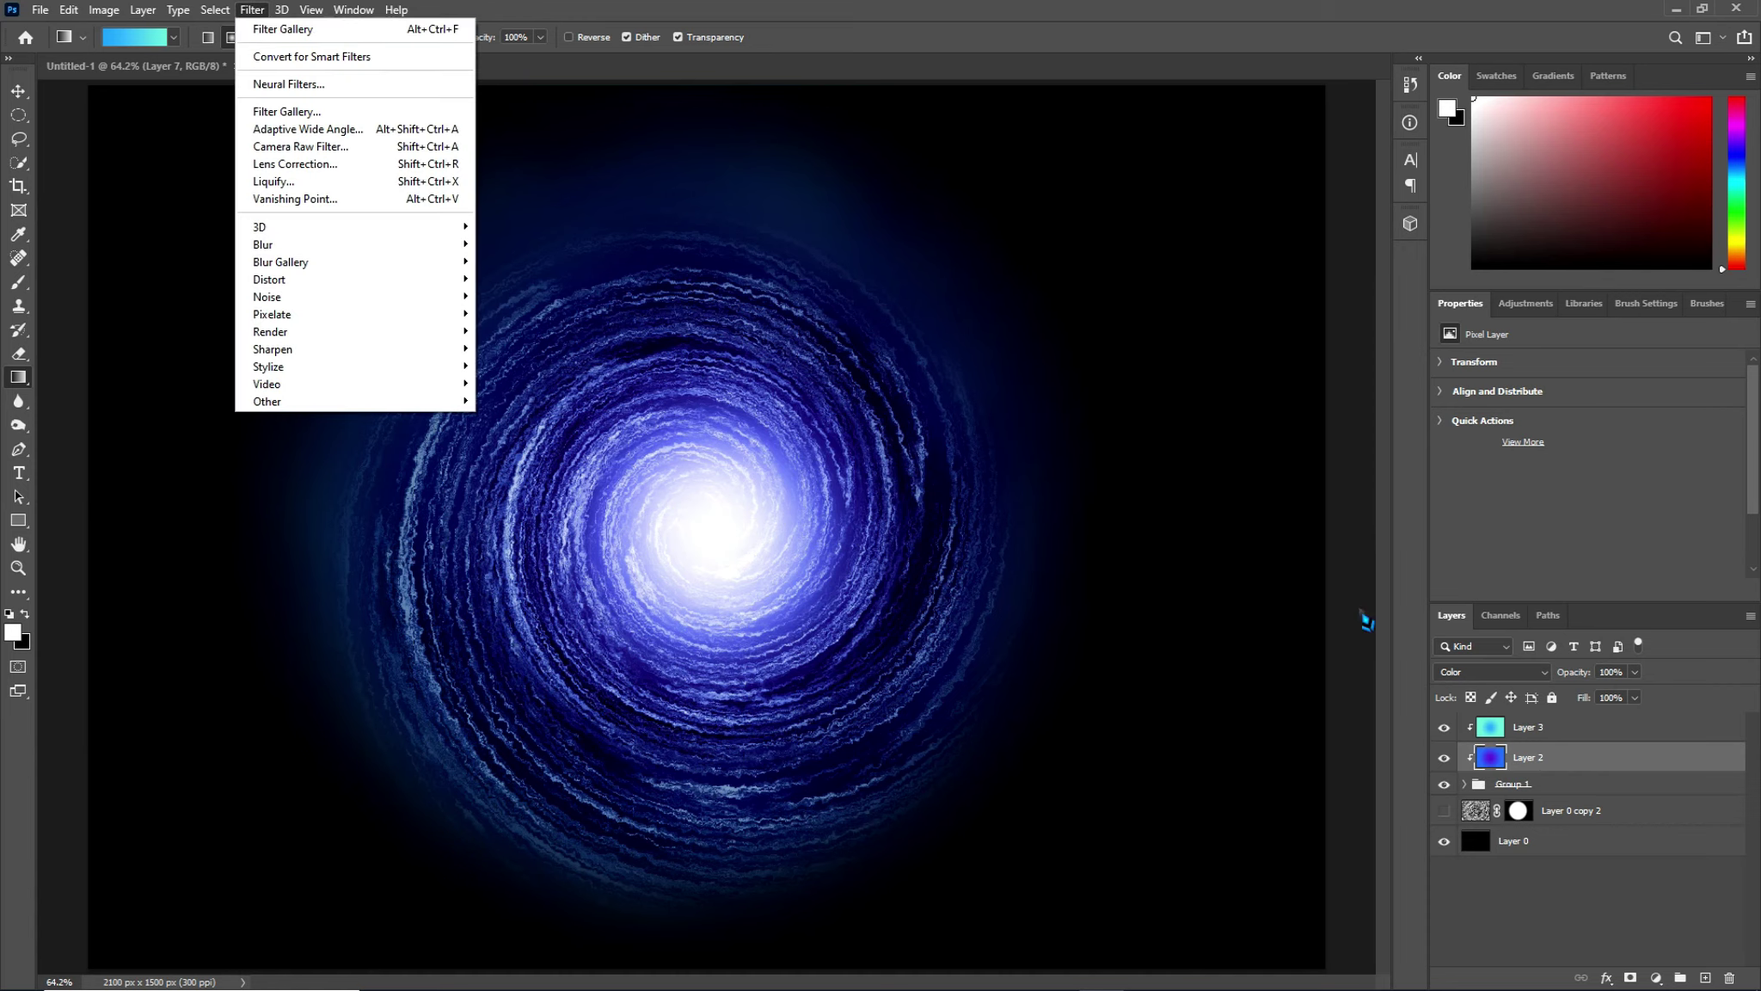
{"action": "key", "text": "Escape"}
{"action": "left_click", "coordinate": [1444, 728]}
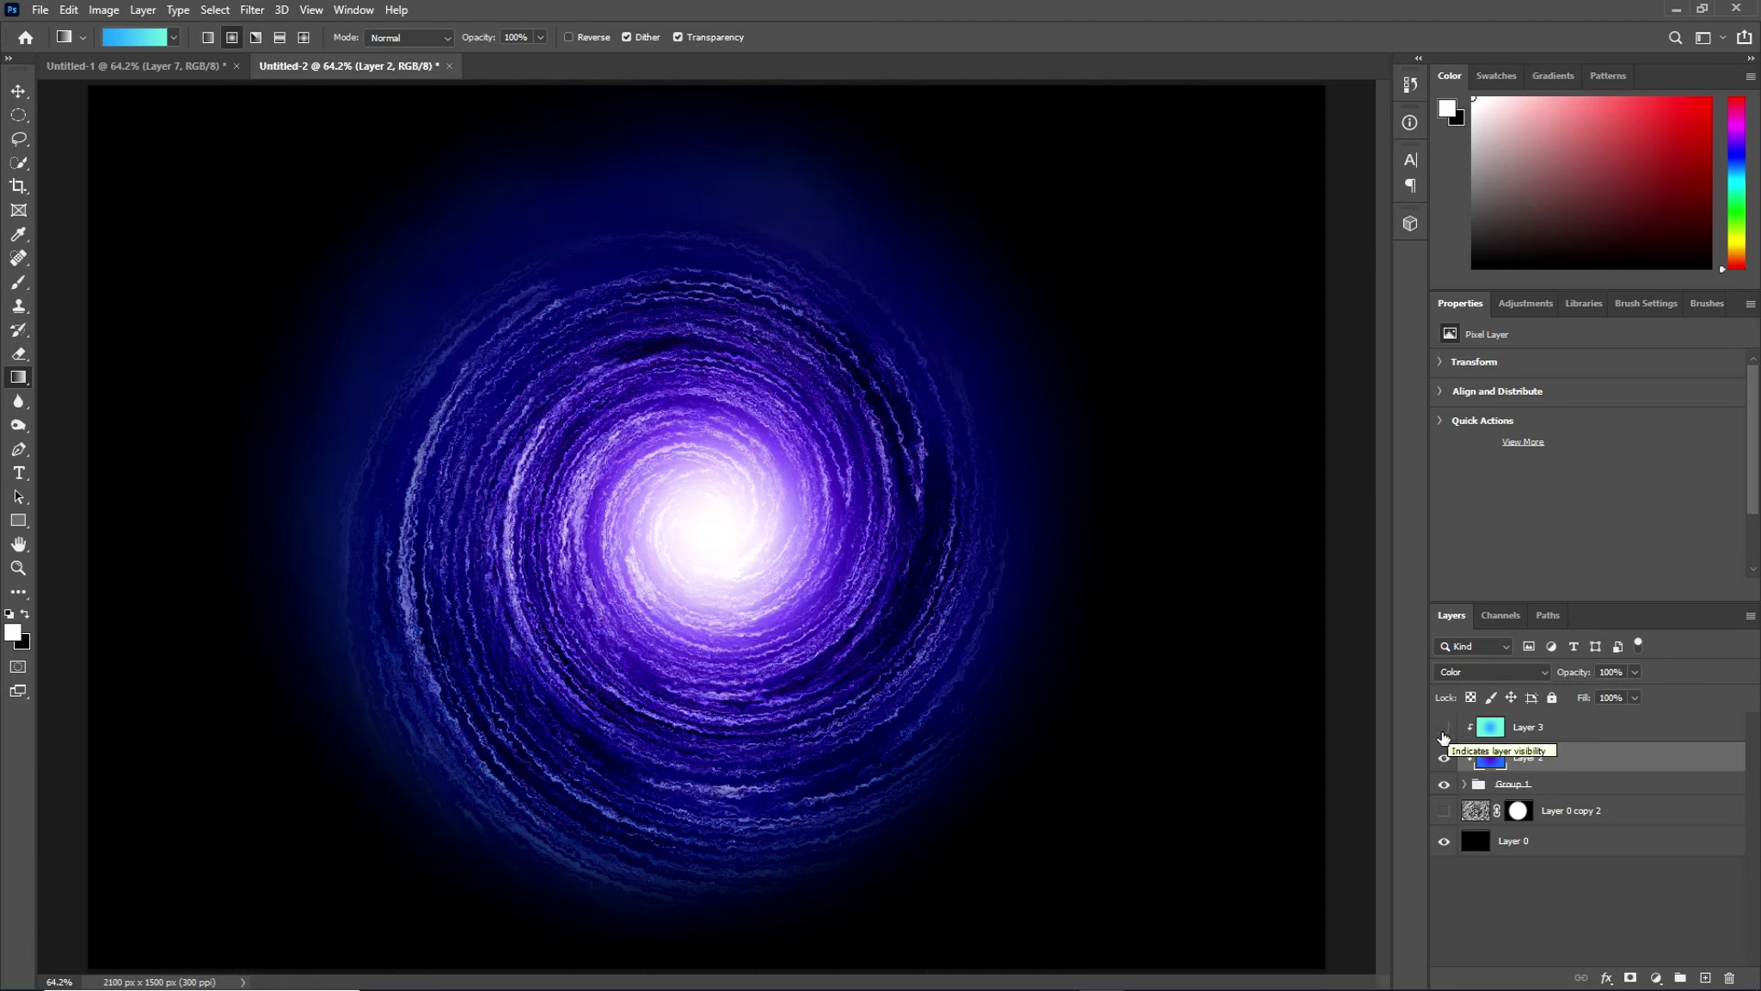
{"action": "left_click", "coordinate": [251, 10]}
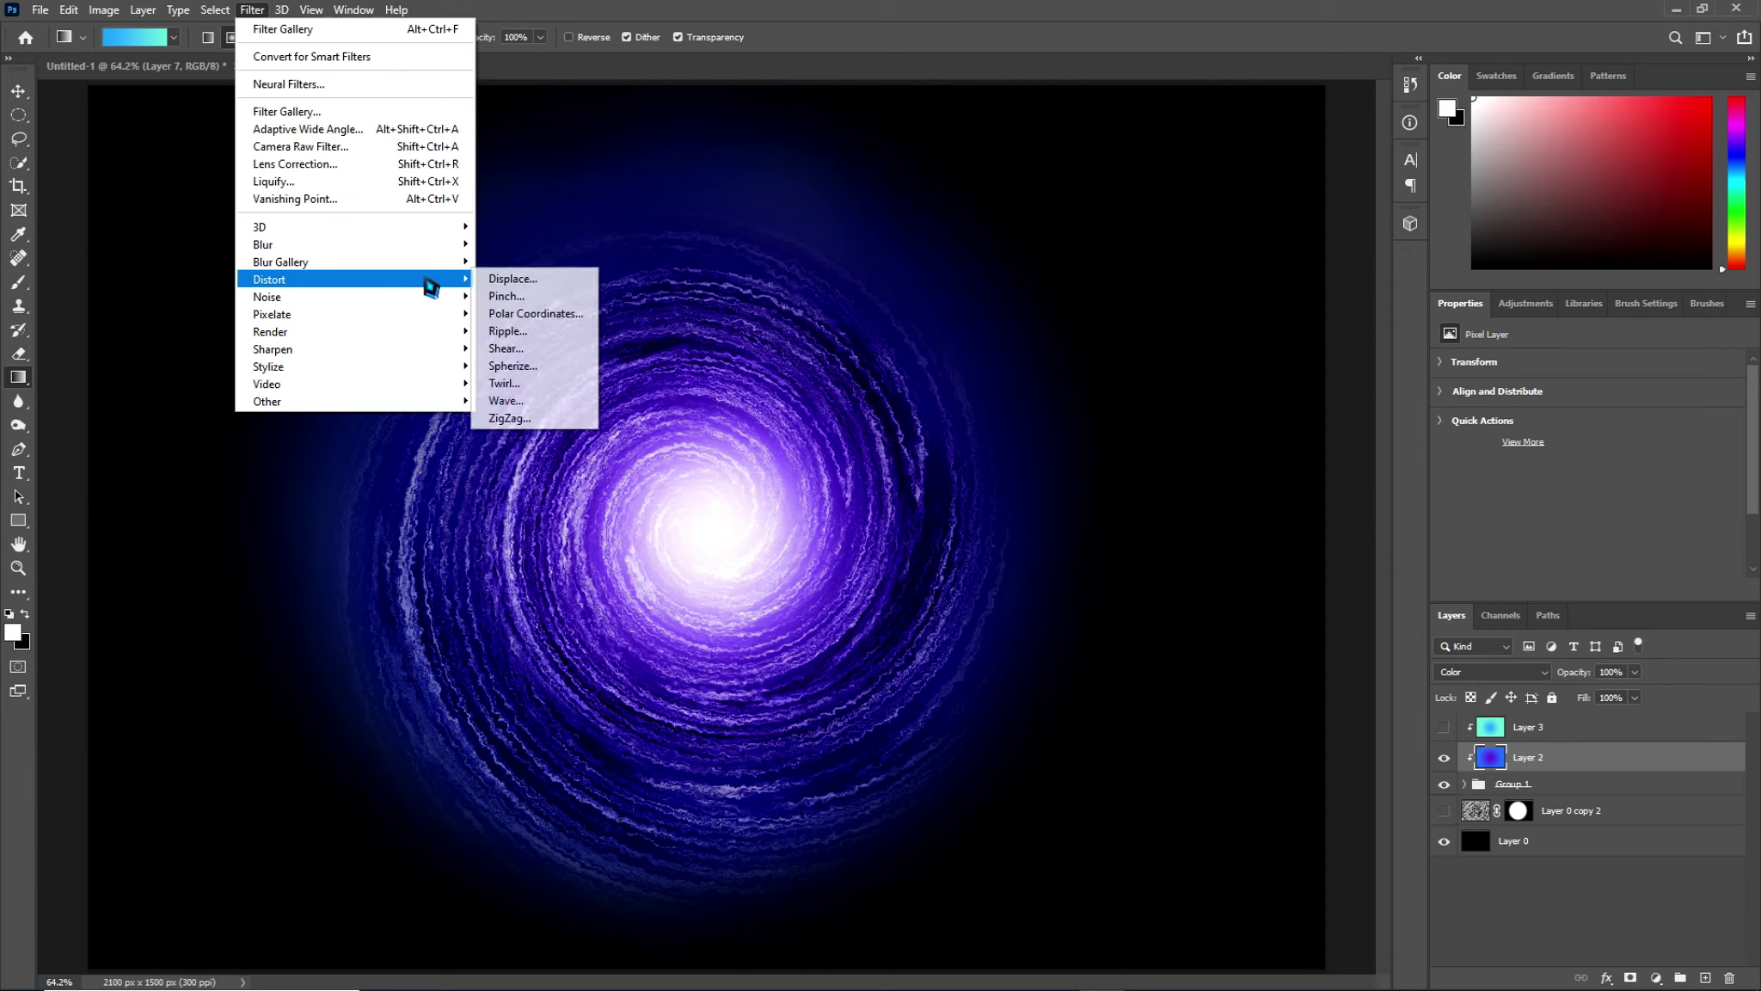
{"action": "mouse_move", "coordinate": [270, 279]}
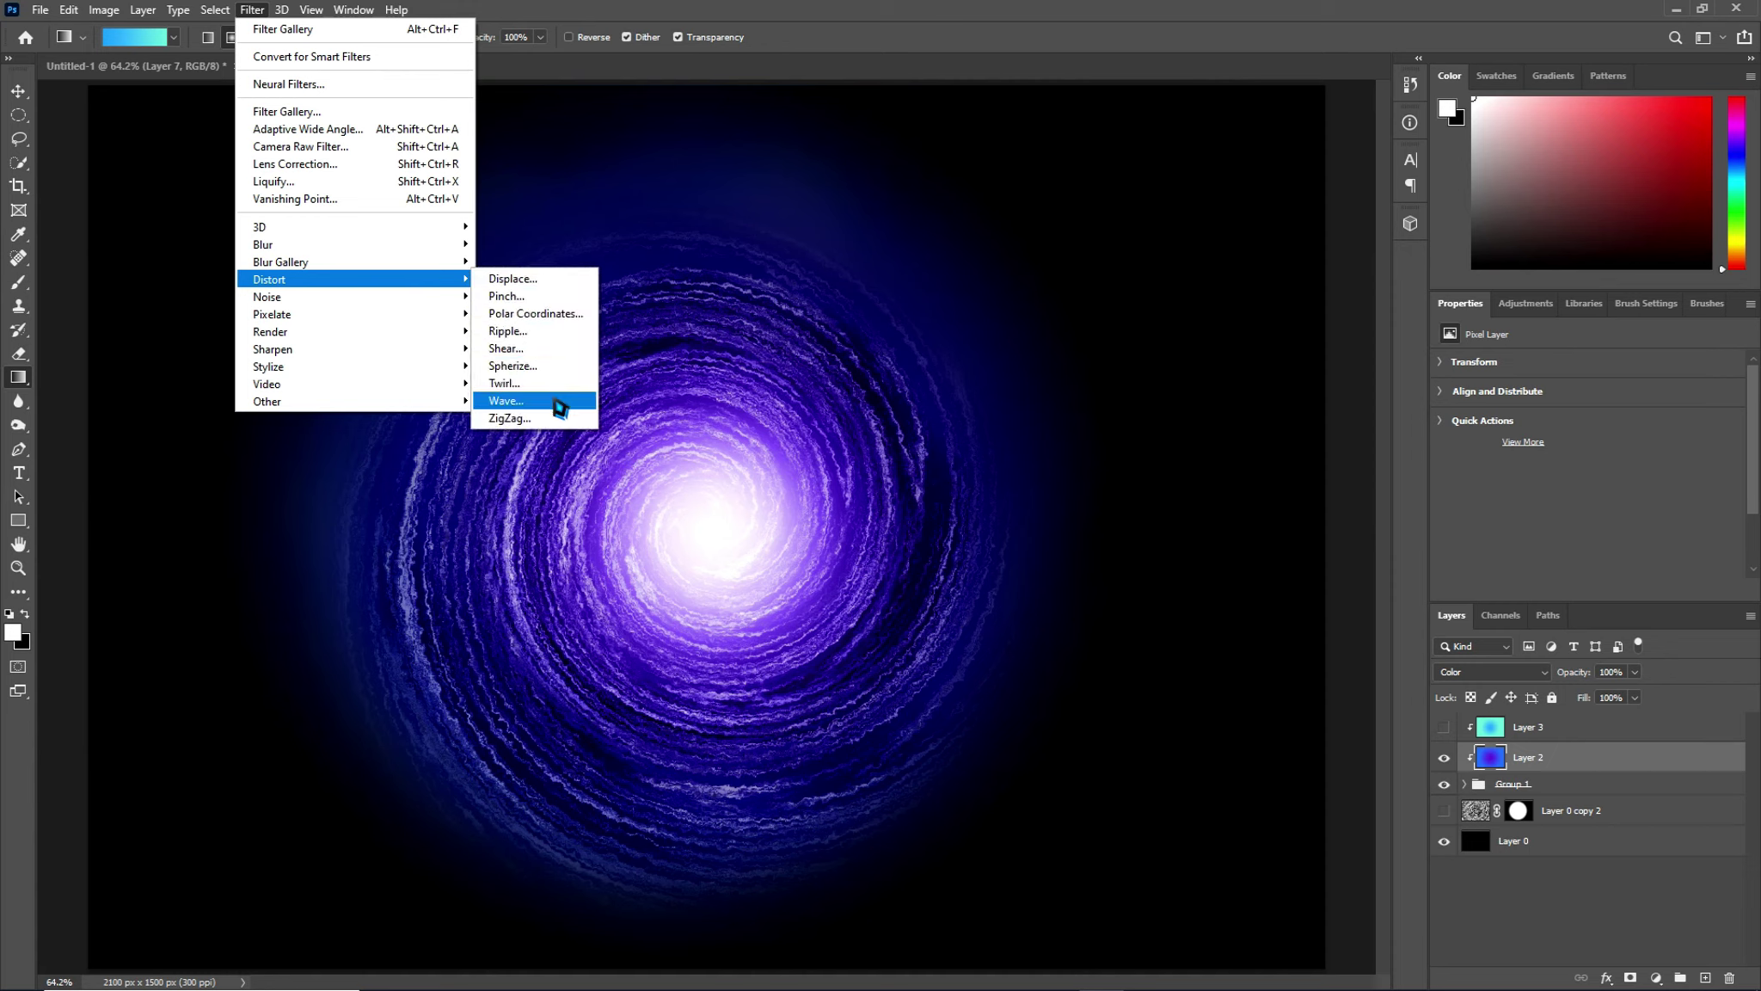
{"action": "left_click", "coordinate": [554, 402]}
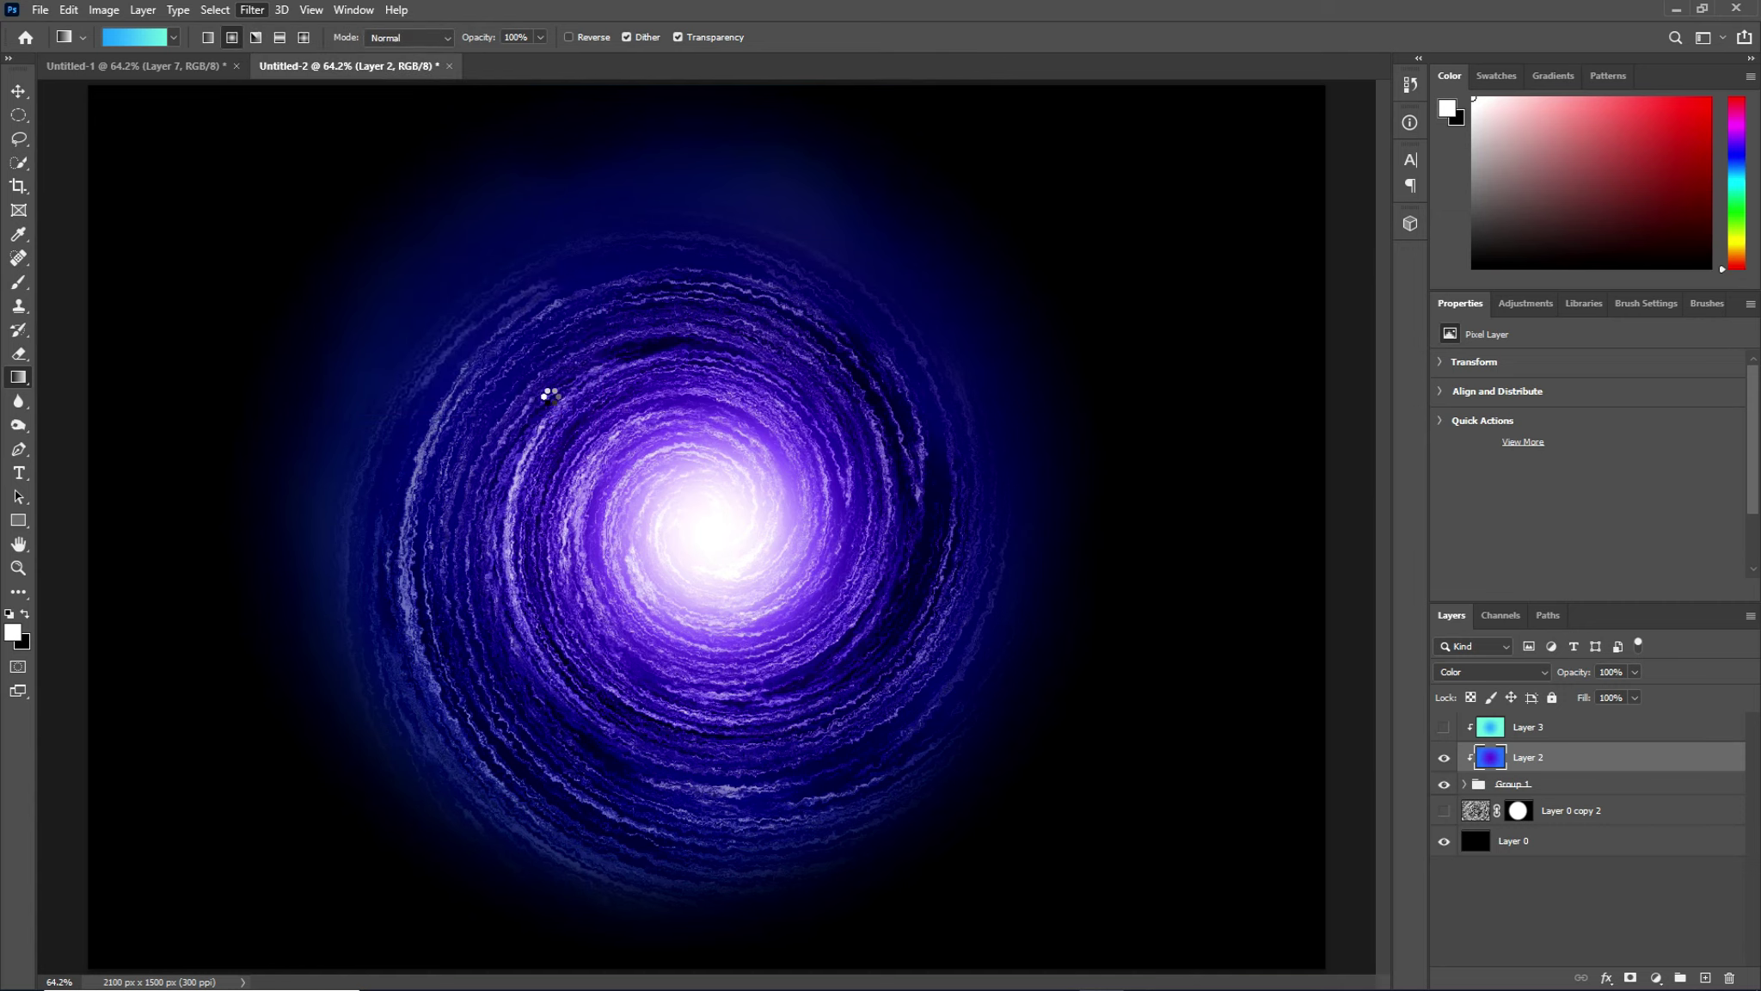
{"action": "left_click", "coordinate": [1092, 256]}
Make Layer 3 visible again and apply the Wave filter with 5 generators to it.
{"action": "left_click", "coordinate": [1564, 737]}
{"action": "left_click", "coordinate": [1445, 729]}
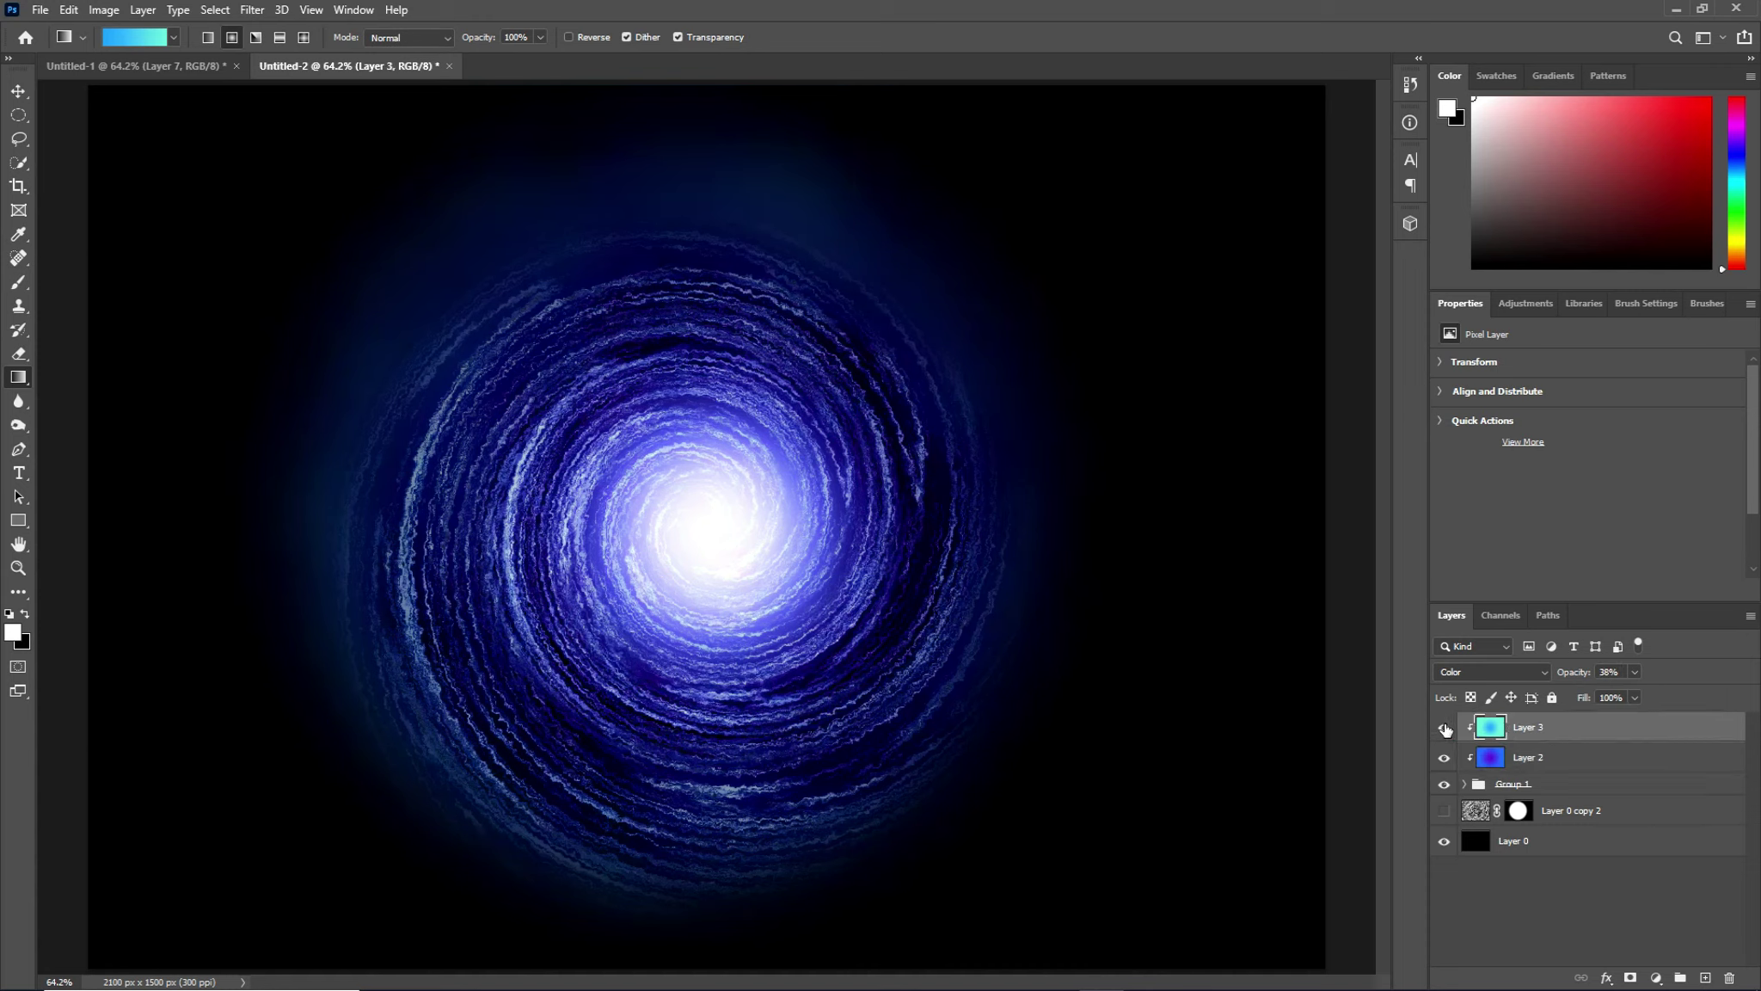
{"action": "left_click", "coordinate": [252, 10]}
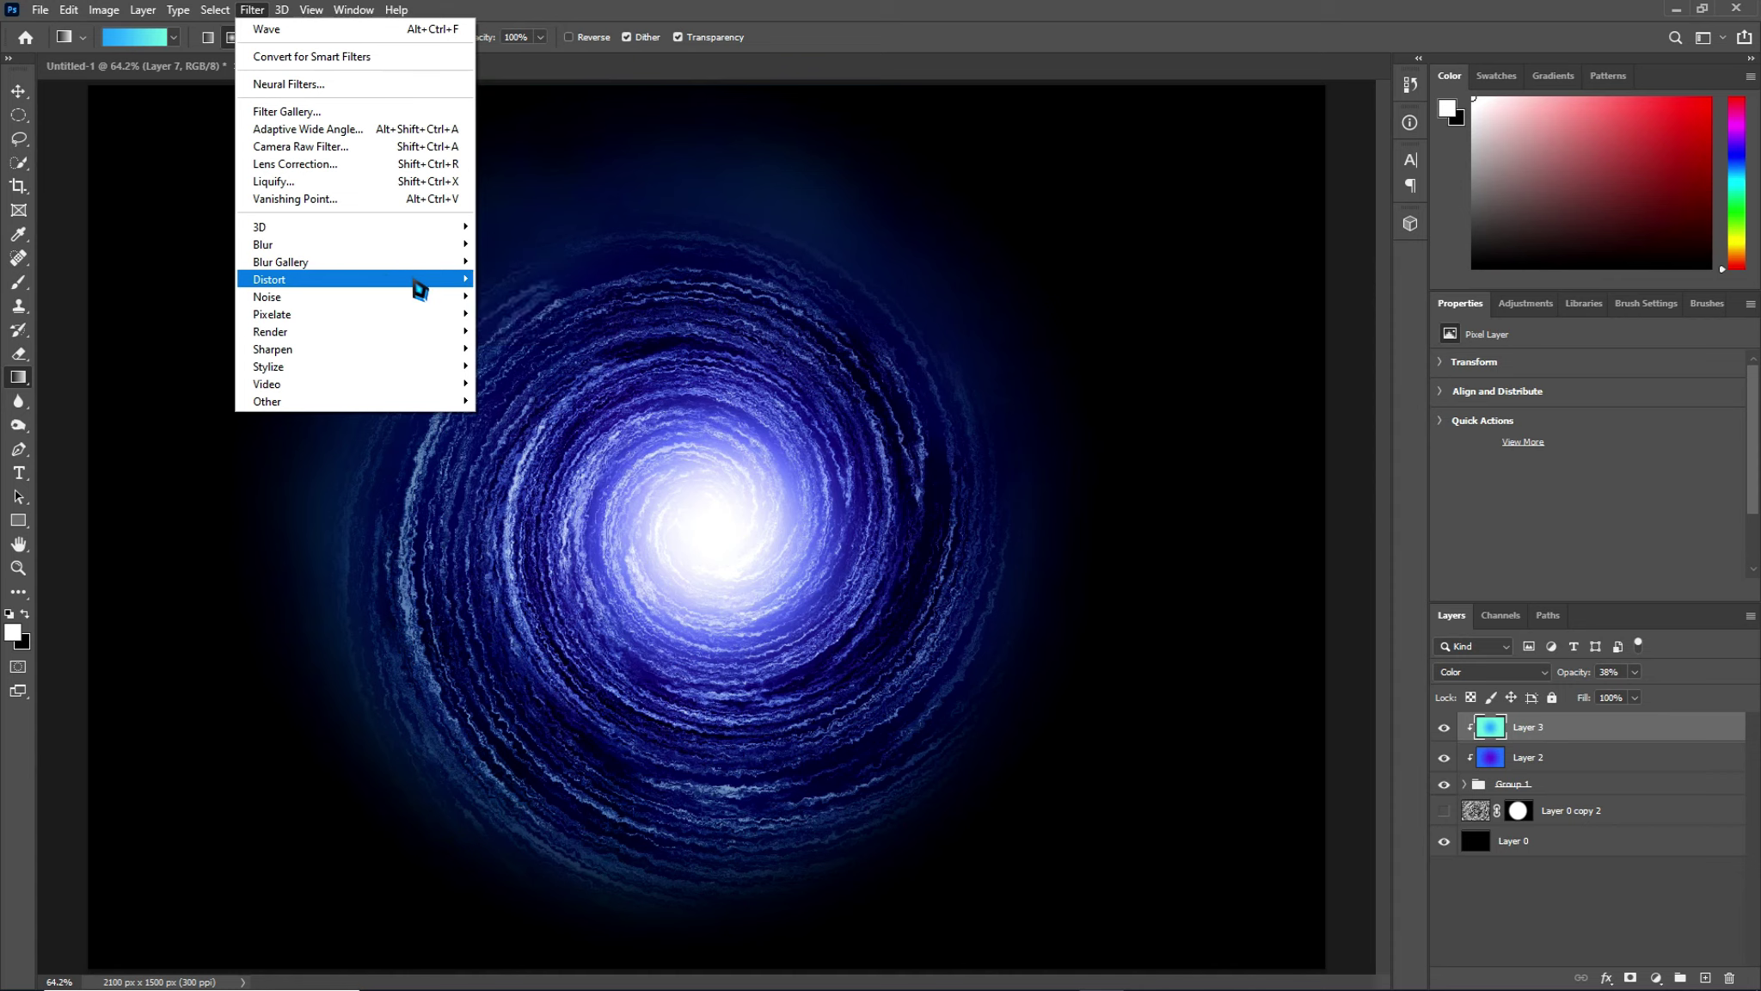
{"action": "mouse_move", "coordinate": [270, 279]}
{"action": "left_click", "coordinate": [532, 404]}
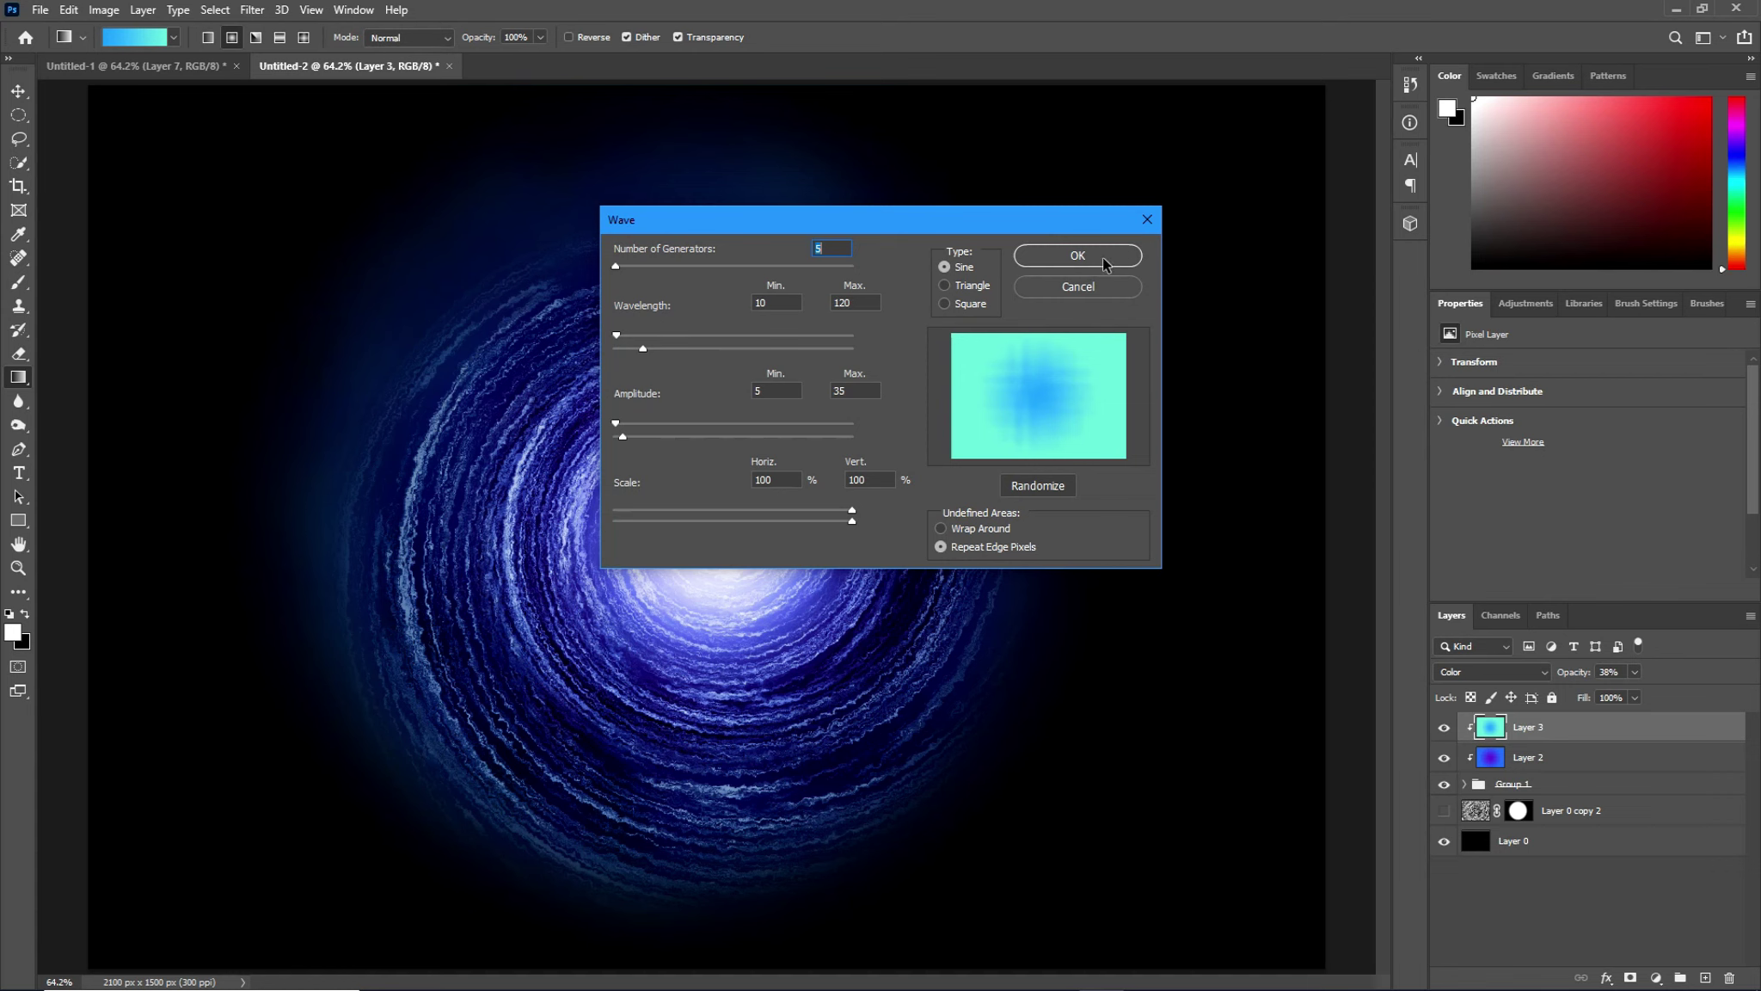
{"action": "left_click", "coordinate": [1104, 258]}
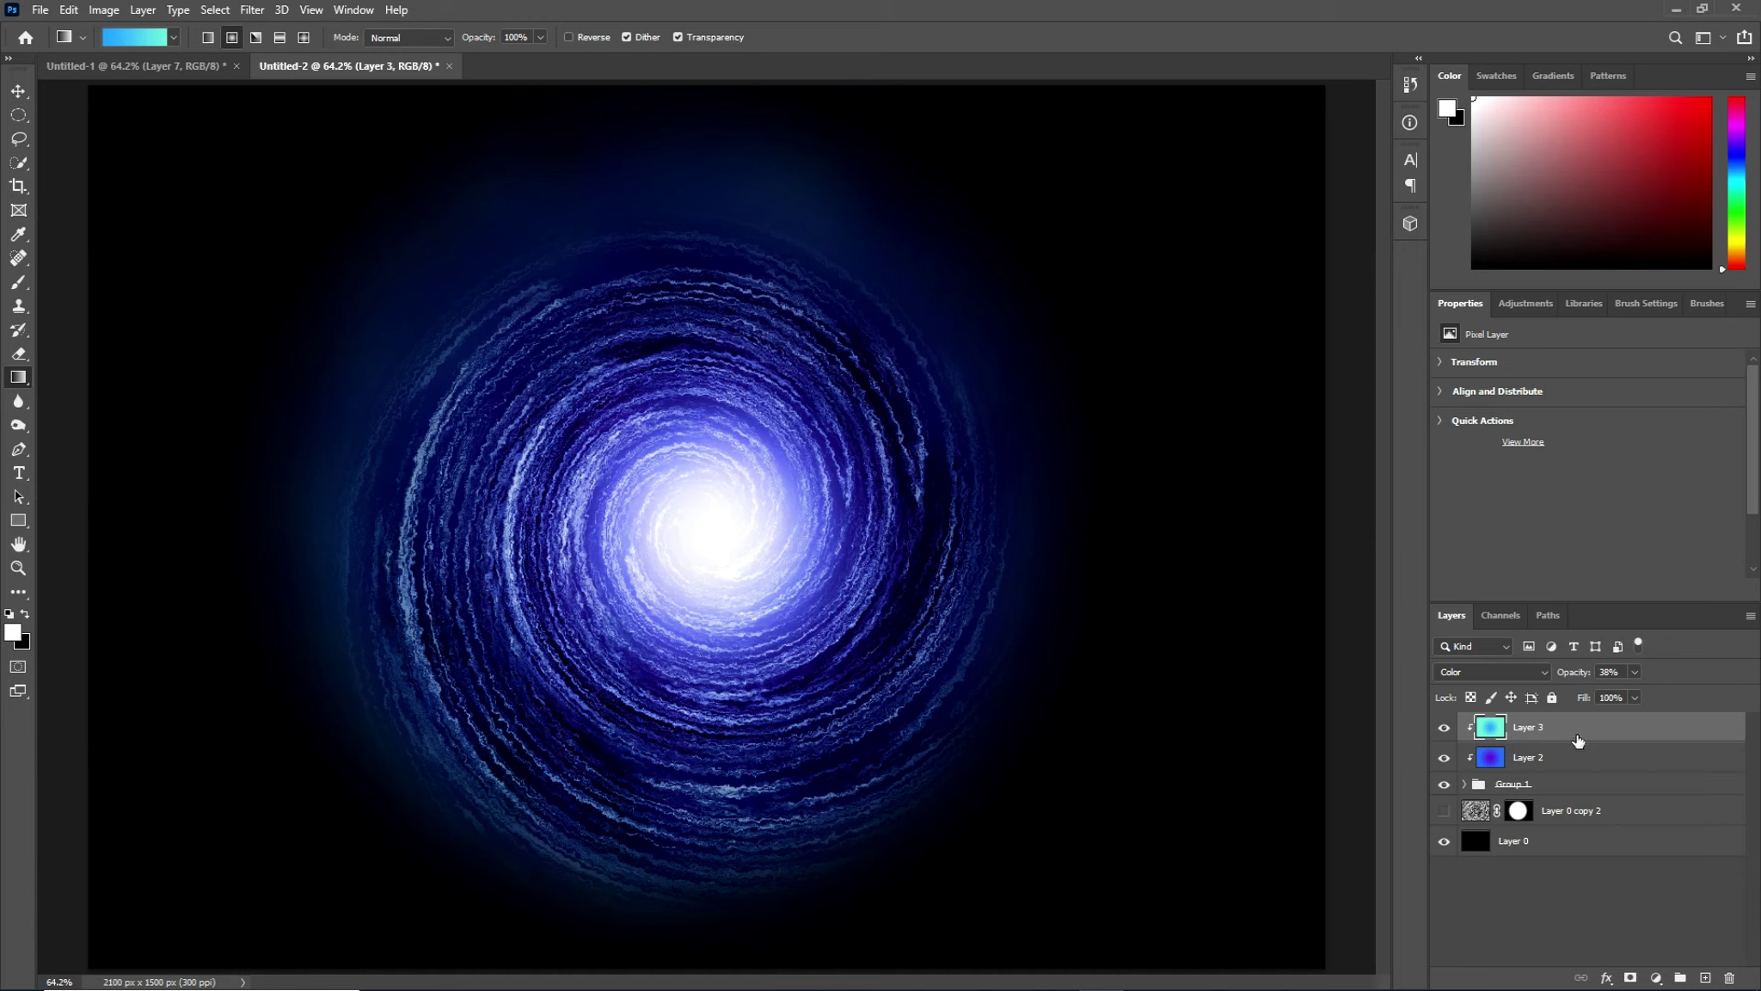
Duplicate Layer 3, Layer 2 and Group 1 with Ctrl+J, then merge the copies with Ctrl+E.
{"action": "left_click", "coordinate": [1580, 784], "text": "ctrl"}
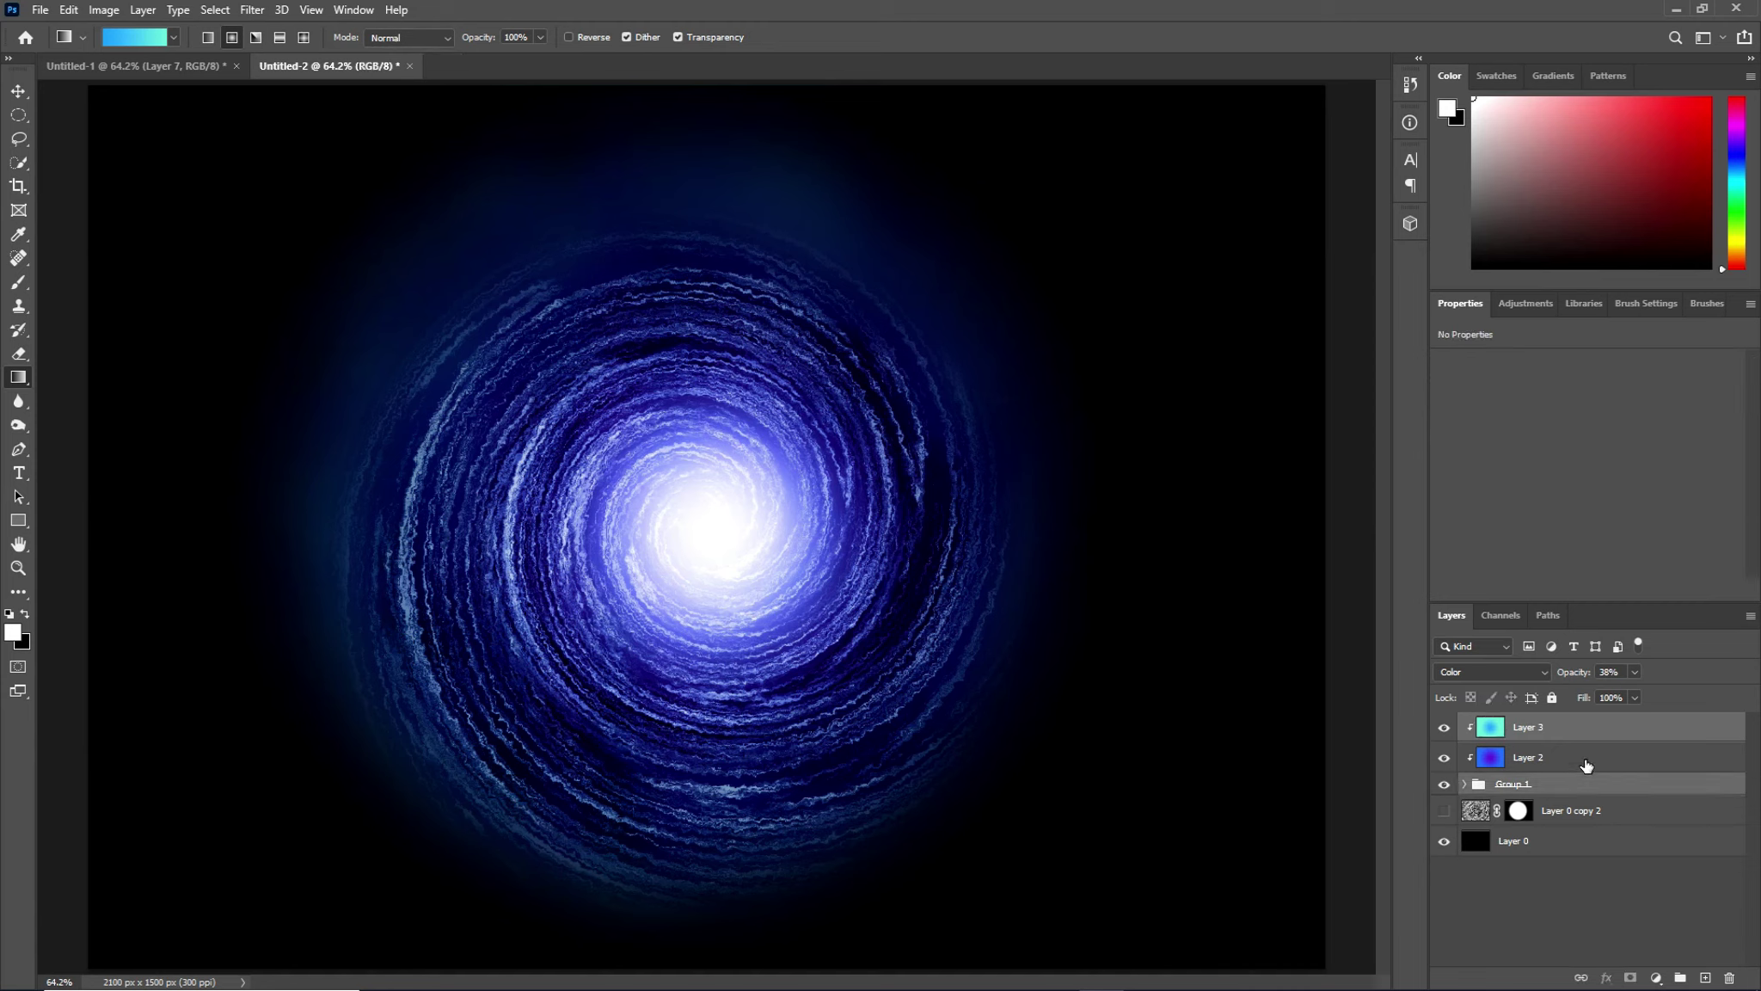
{"action": "left_click", "coordinate": [1587, 765], "text": "ctrl"}
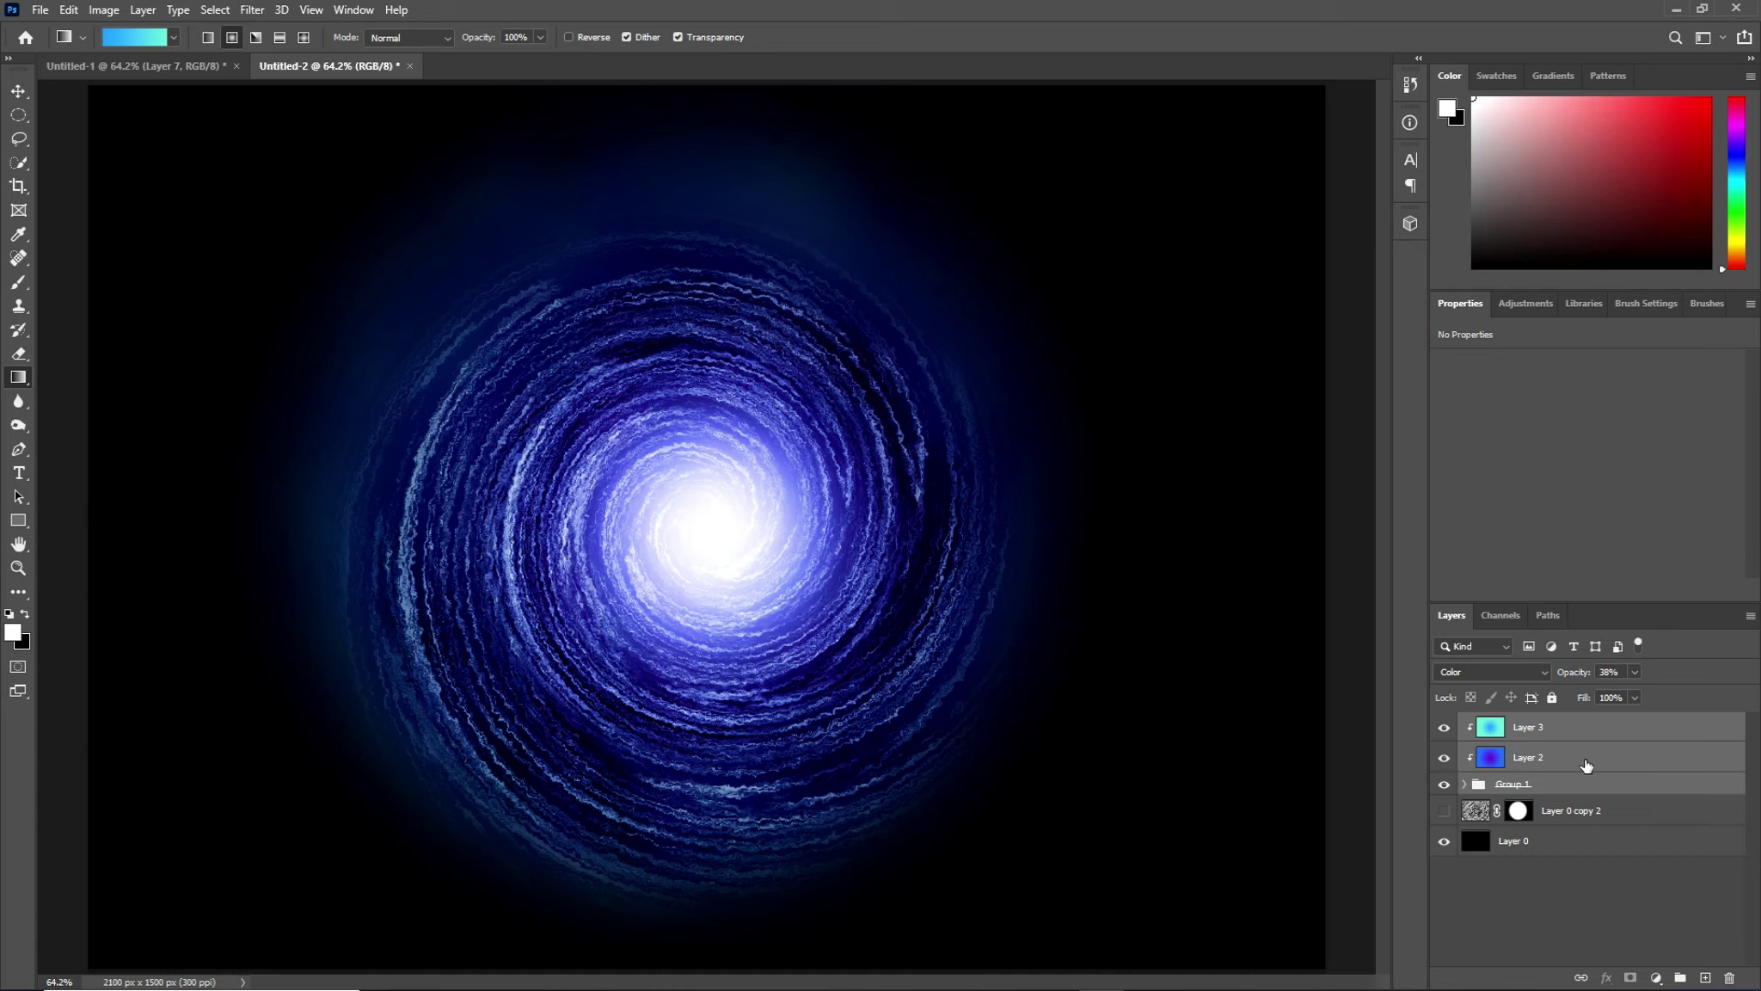
{"action": "key", "text": "ctrl+j"}
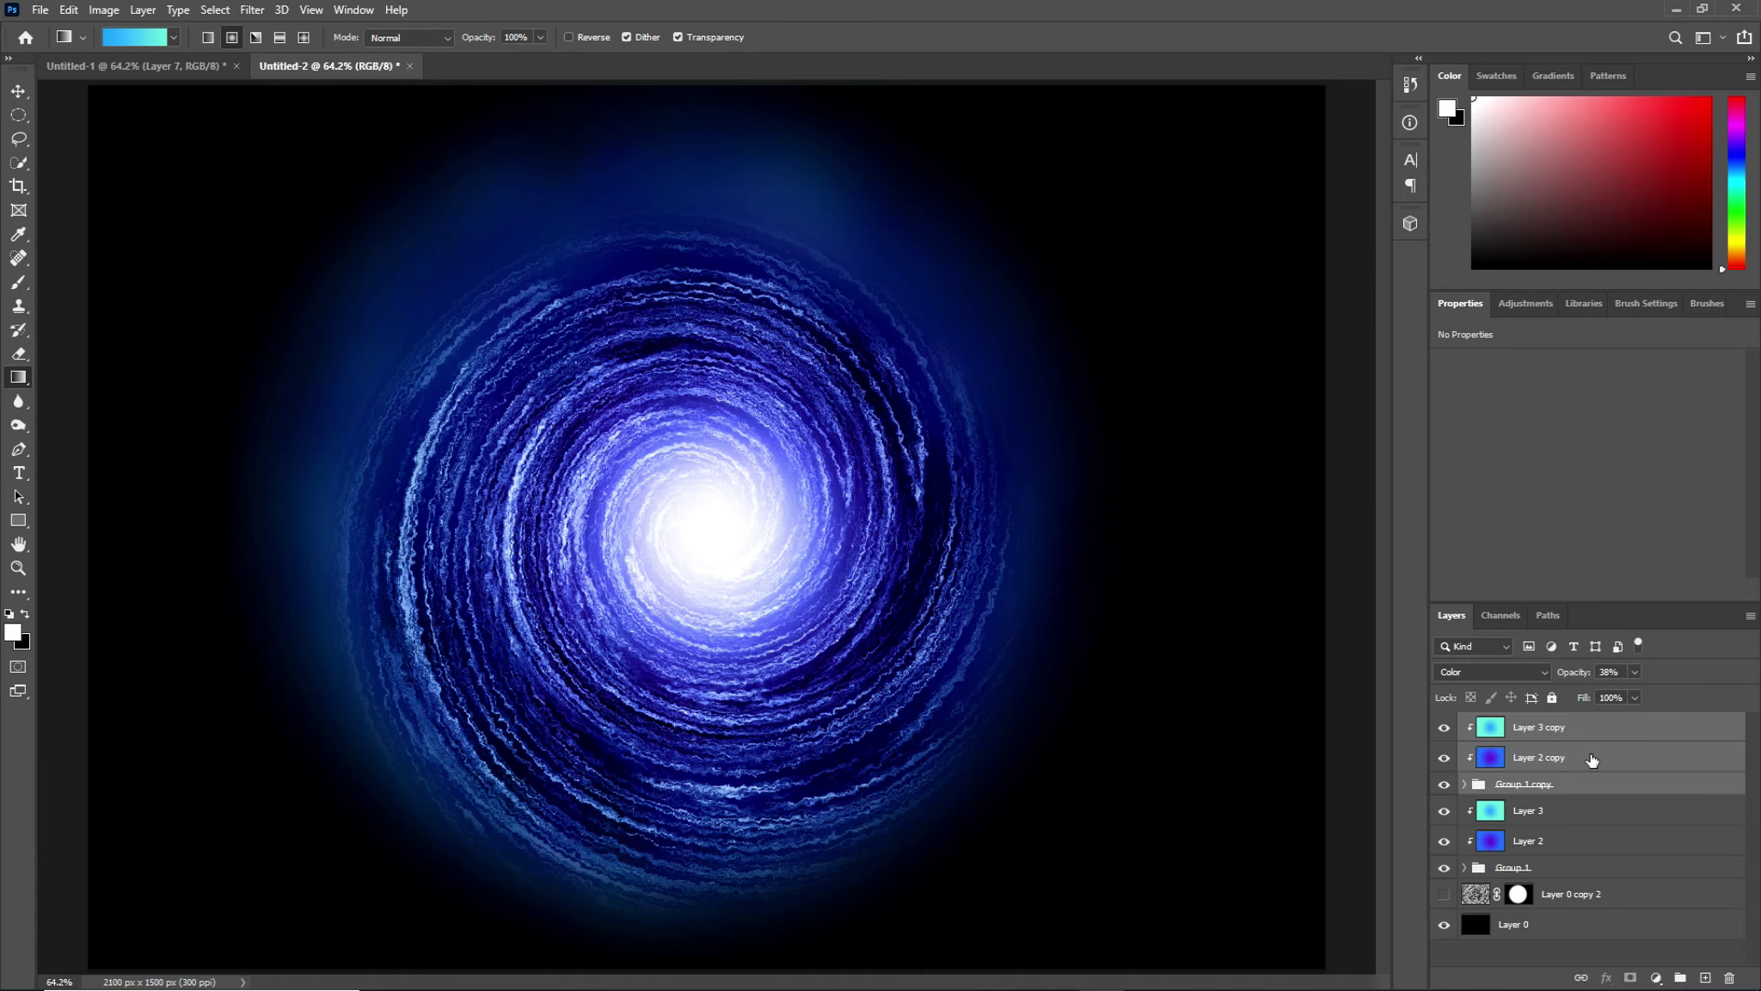
{"action": "key", "text": "ctrl+e"}
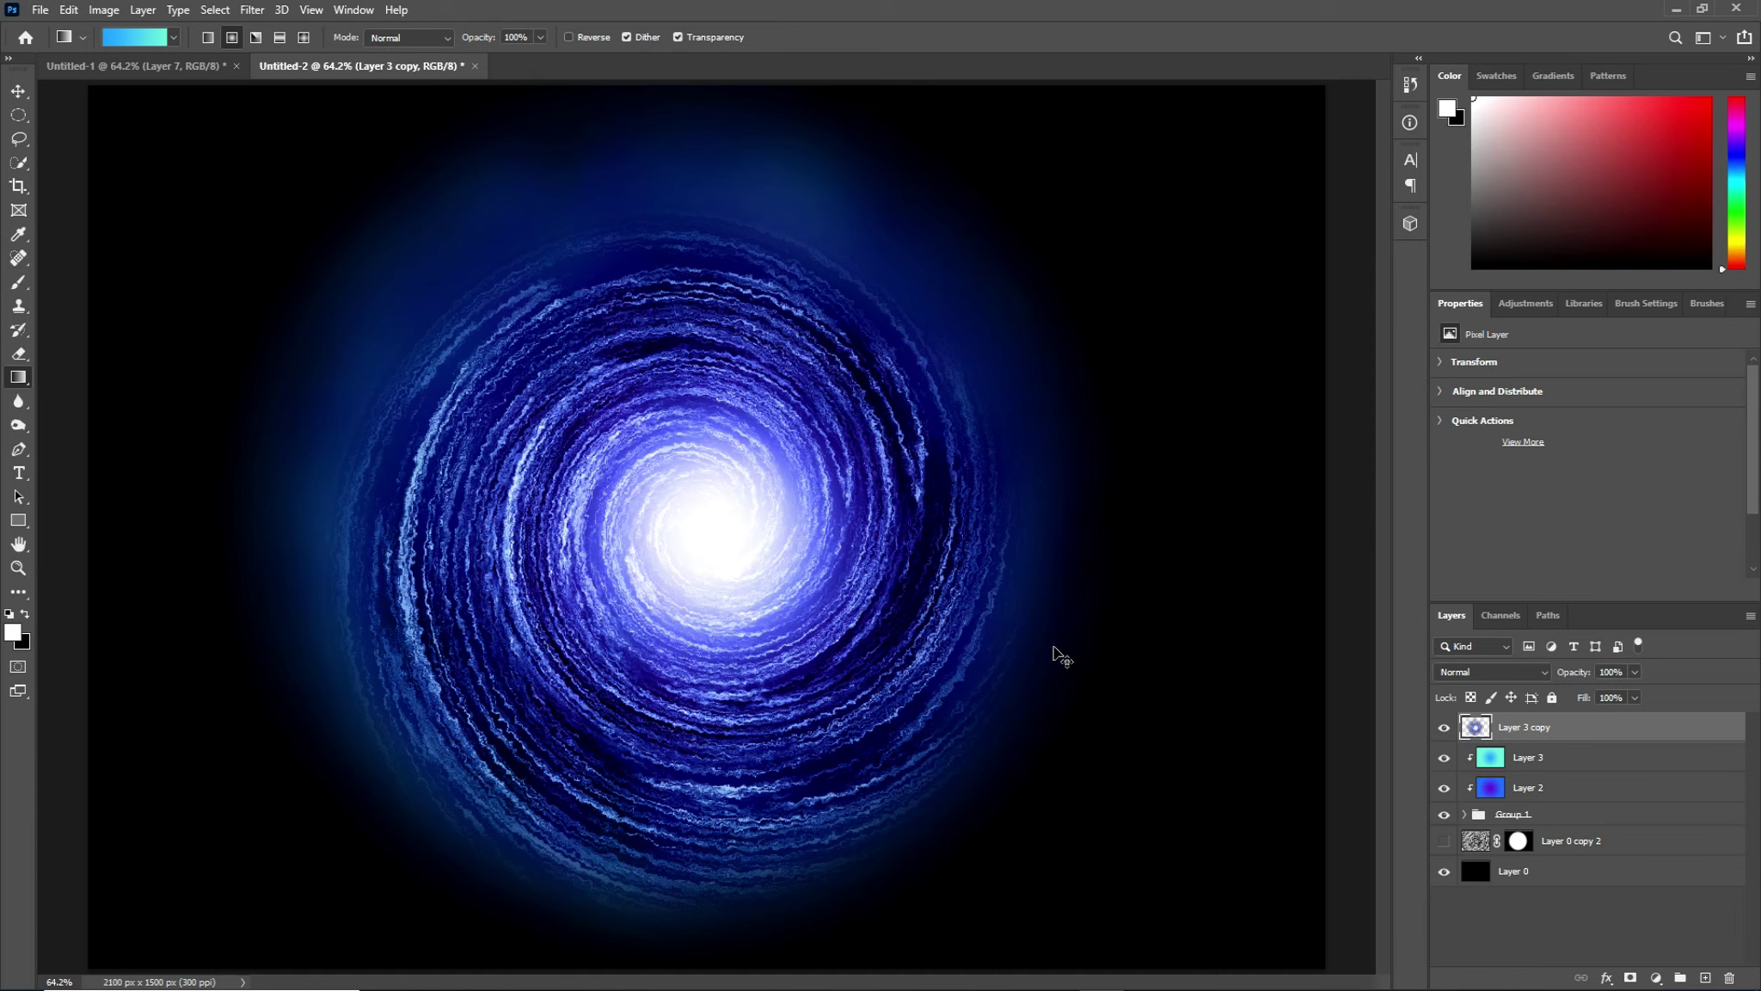
Start Free Transform on the merged Layer 3 copy.
{"action": "key", "text": "ctrl+t"}
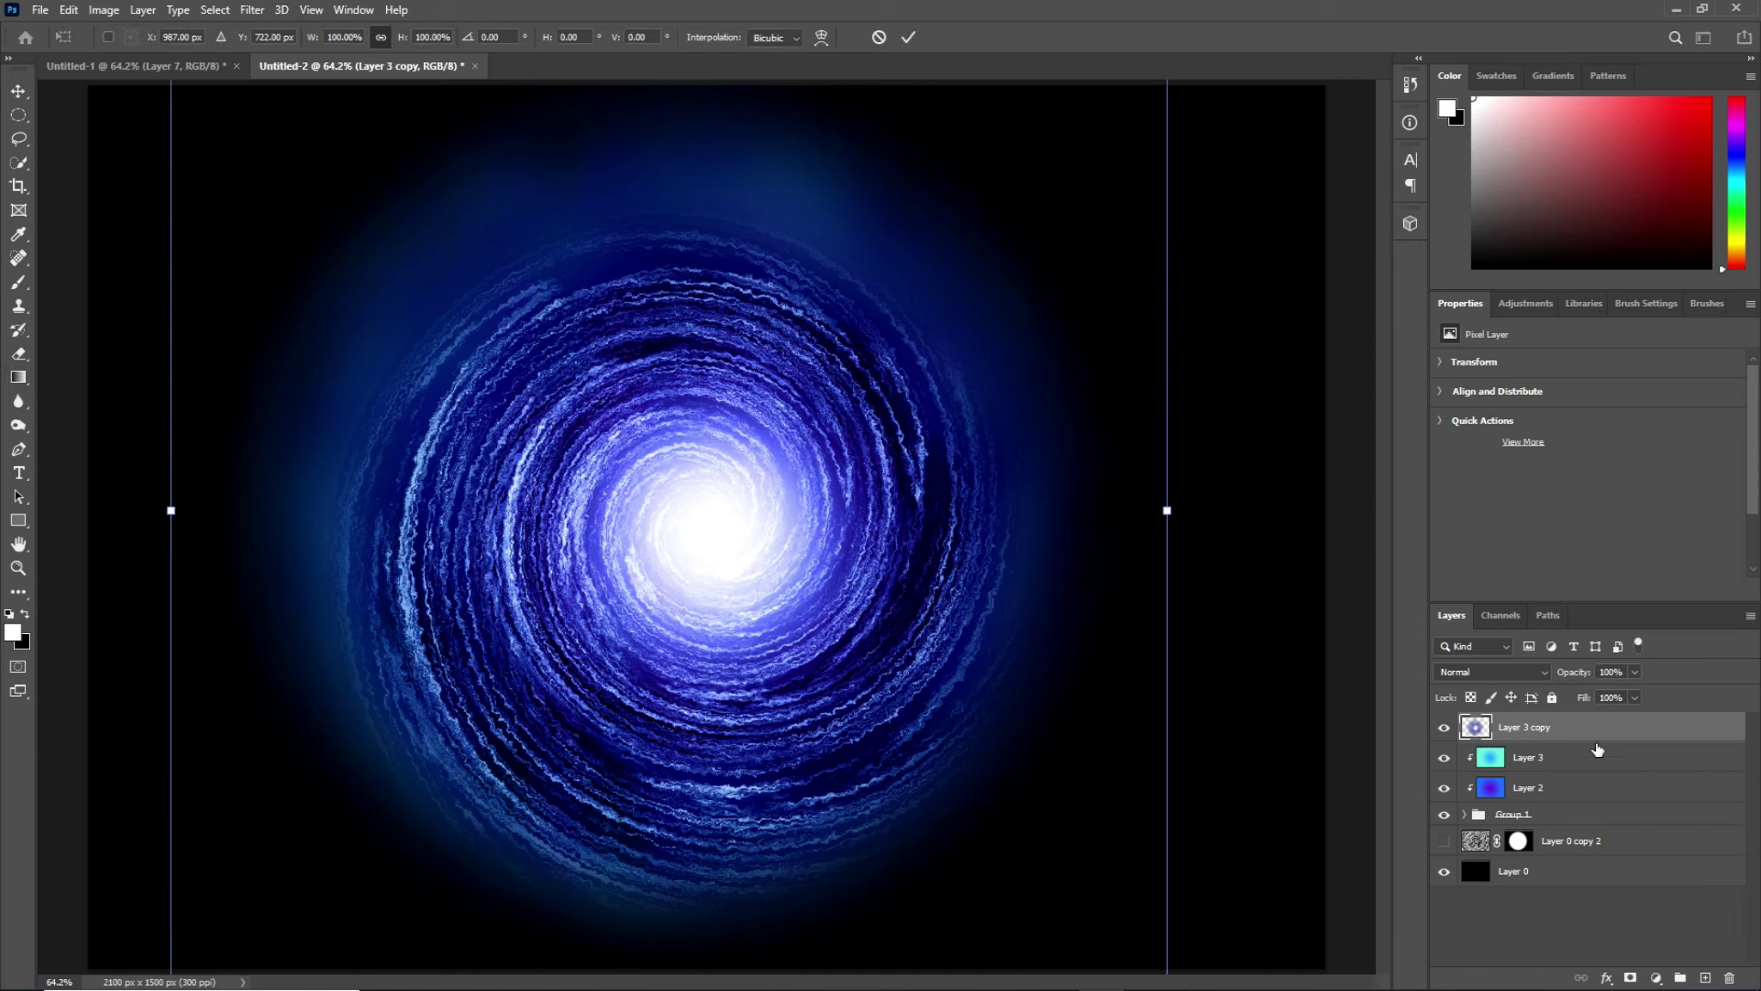
End the transform and zoom out to show the whole canvas.
{"action": "key", "text": "Return"}
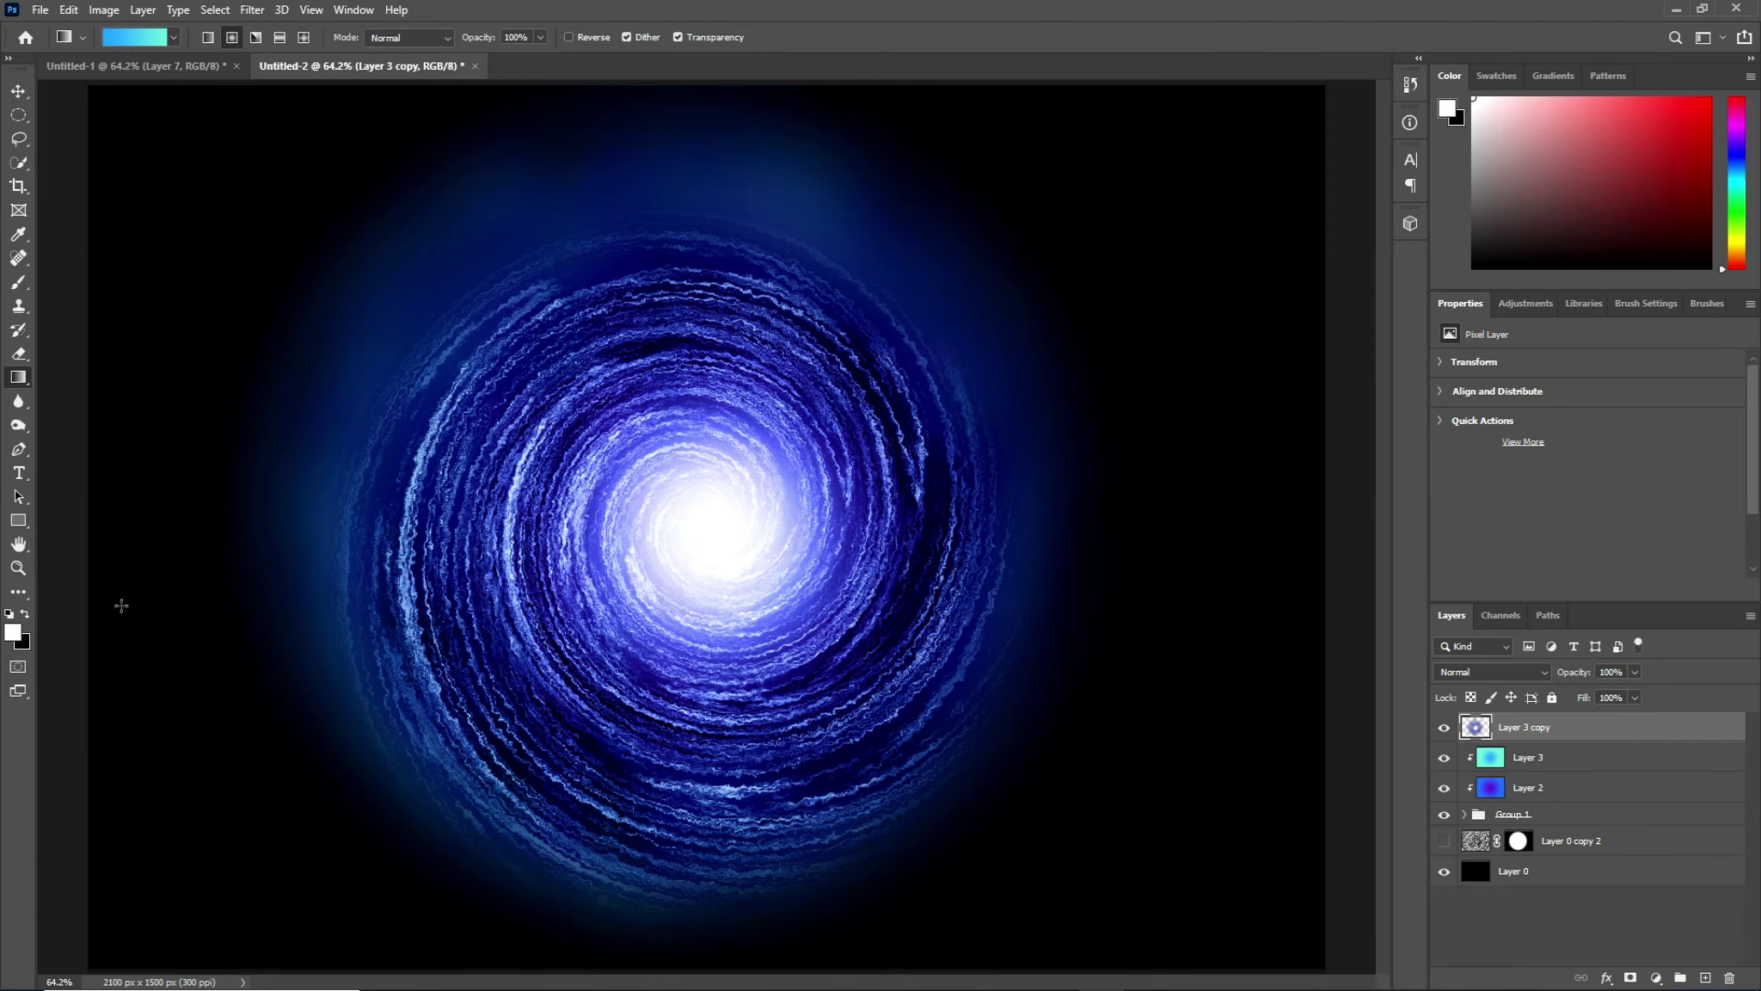
{"action": "key", "text": "z"}
{"action": "left_click_drag", "start_coordinate": [978, 656], "coordinate": [923, 656]}
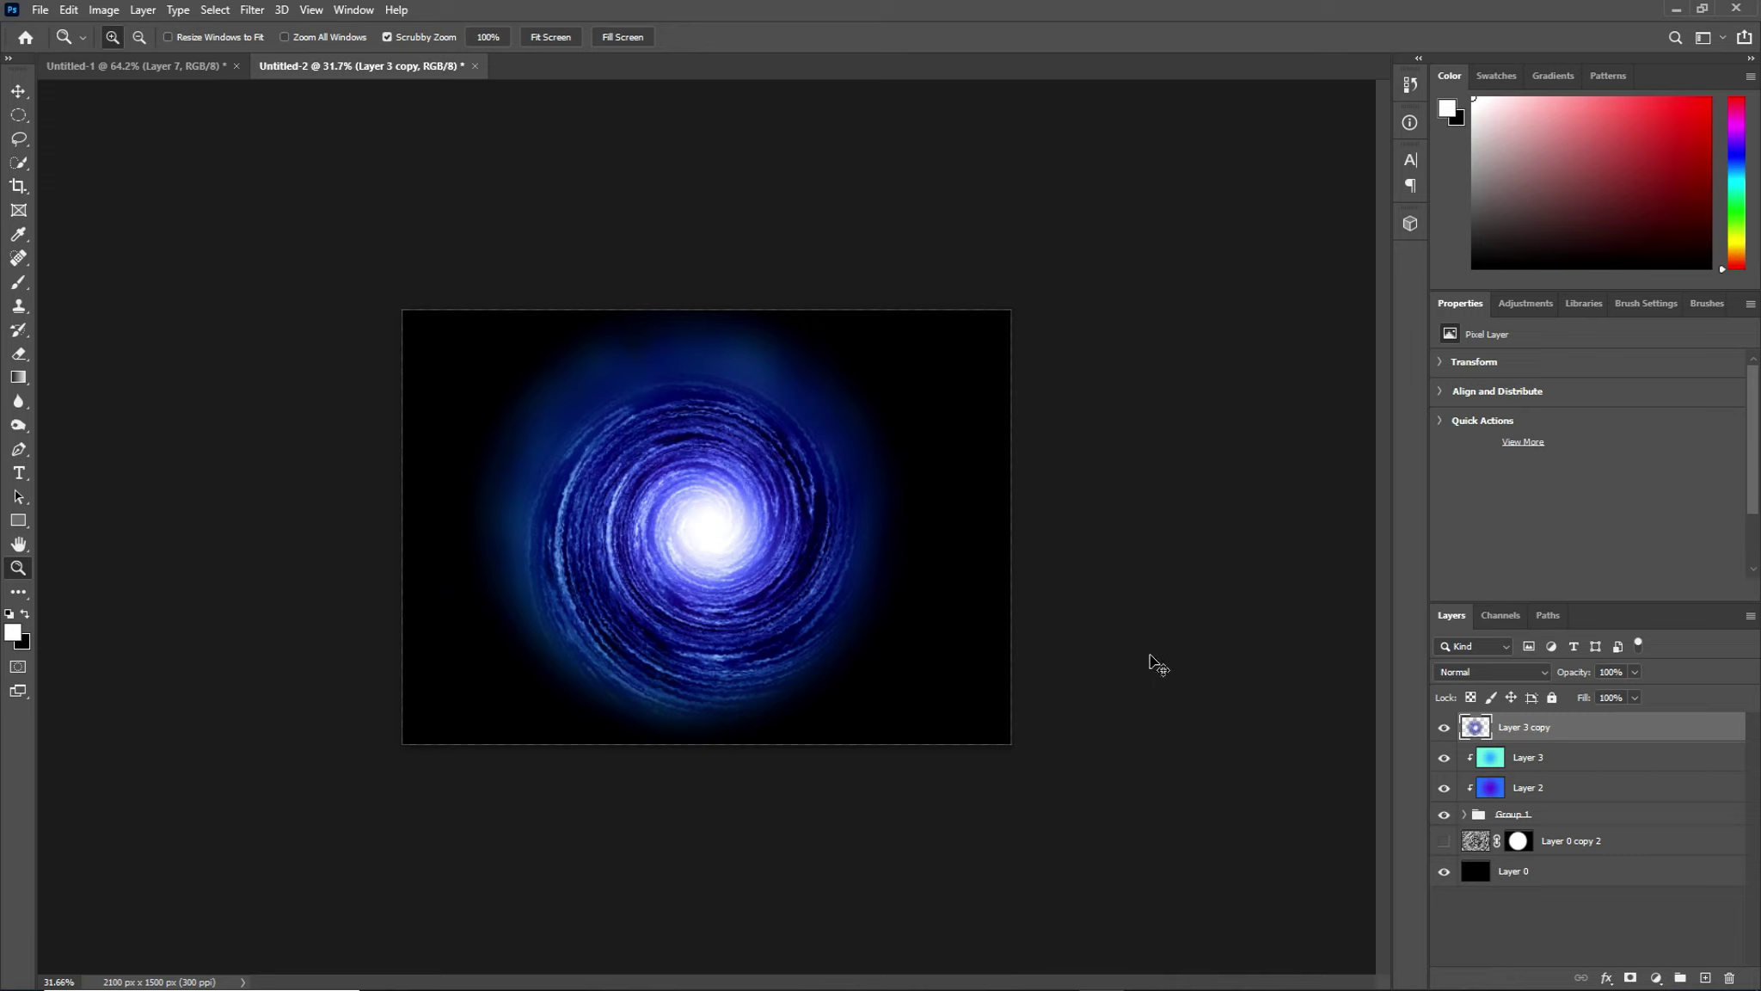
Try a lower-left corner distortion on Layer 3 copy, then undo and cancel it.
{"action": "key", "text": "ctrl+t"}
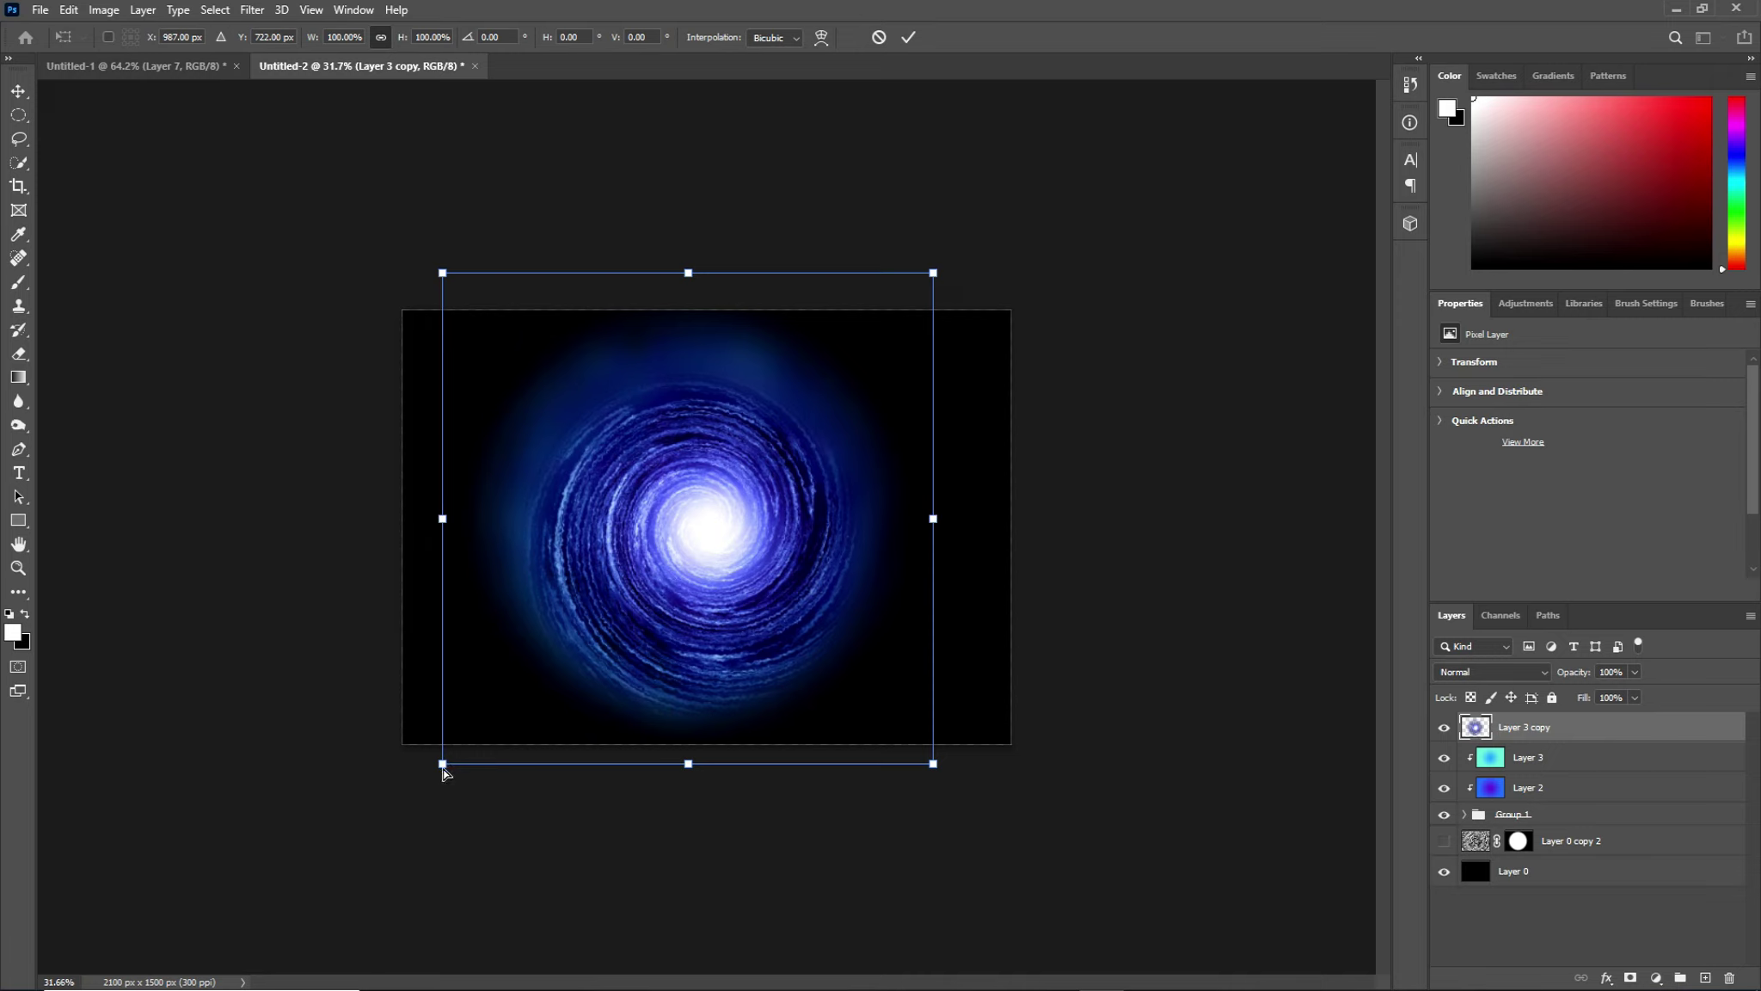
{"action": "left_click_drag", "start_coordinate": [440, 768], "coordinate": [329, 755]}
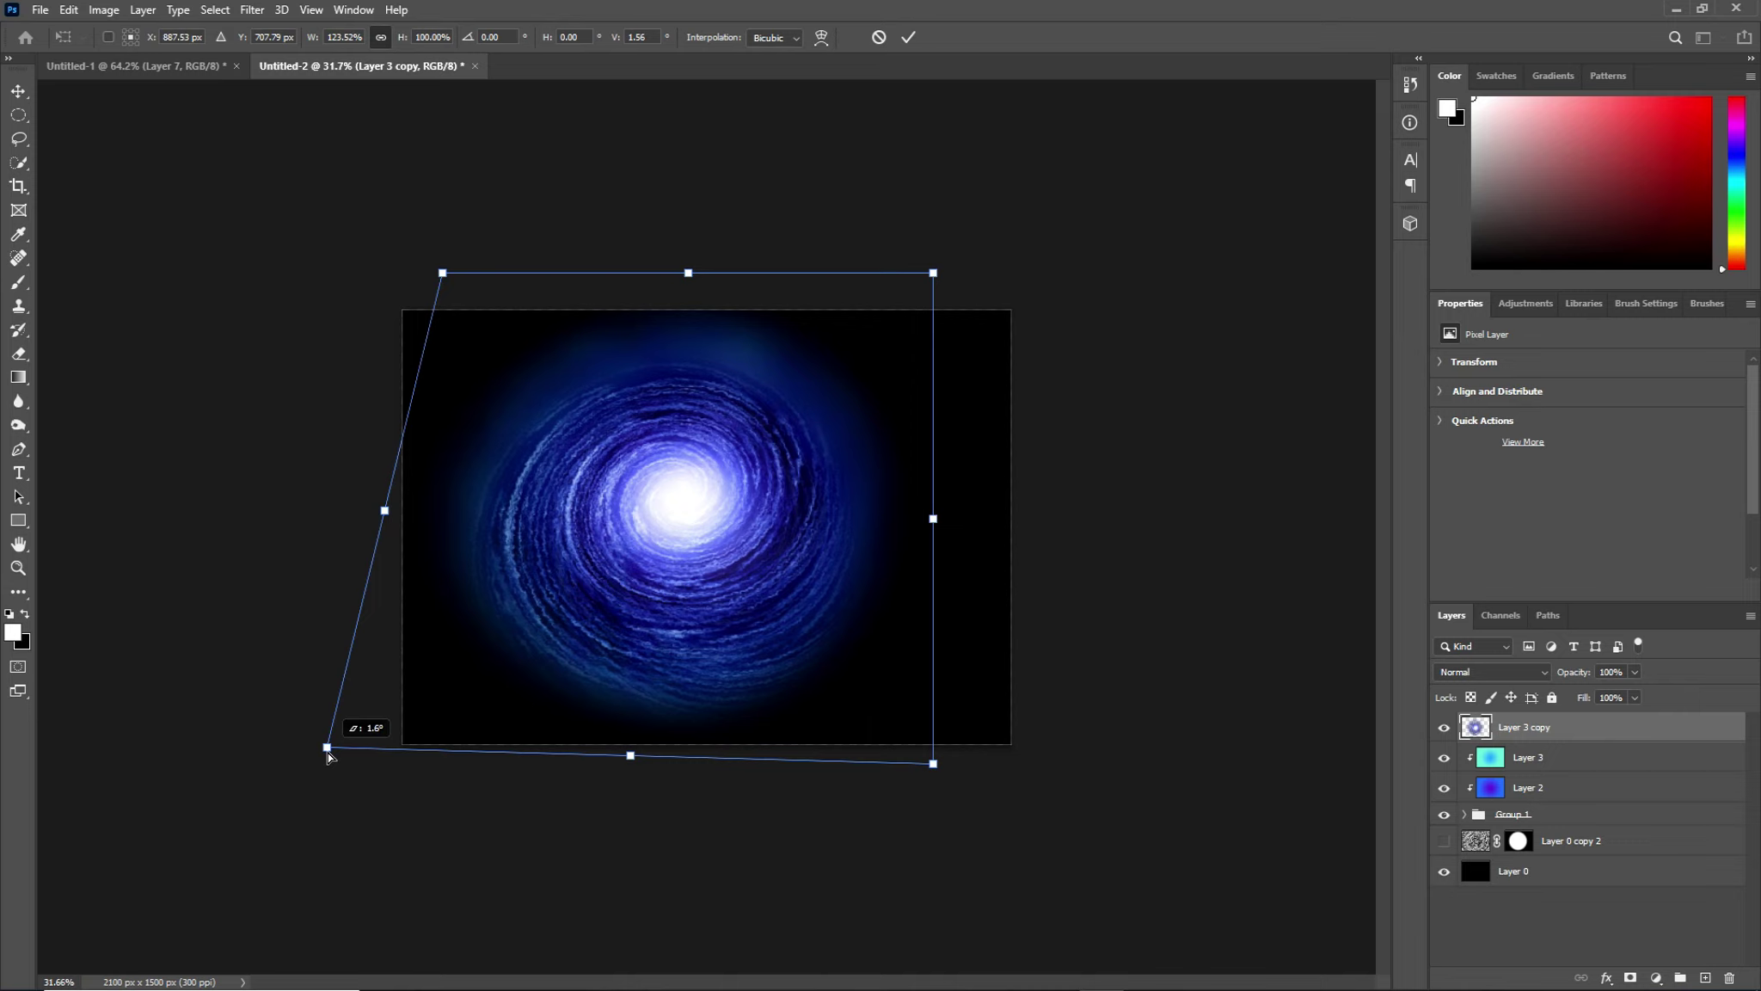
{"action": "left_click_drag", "start_coordinate": [328, 755], "coordinate": [375, 771]}
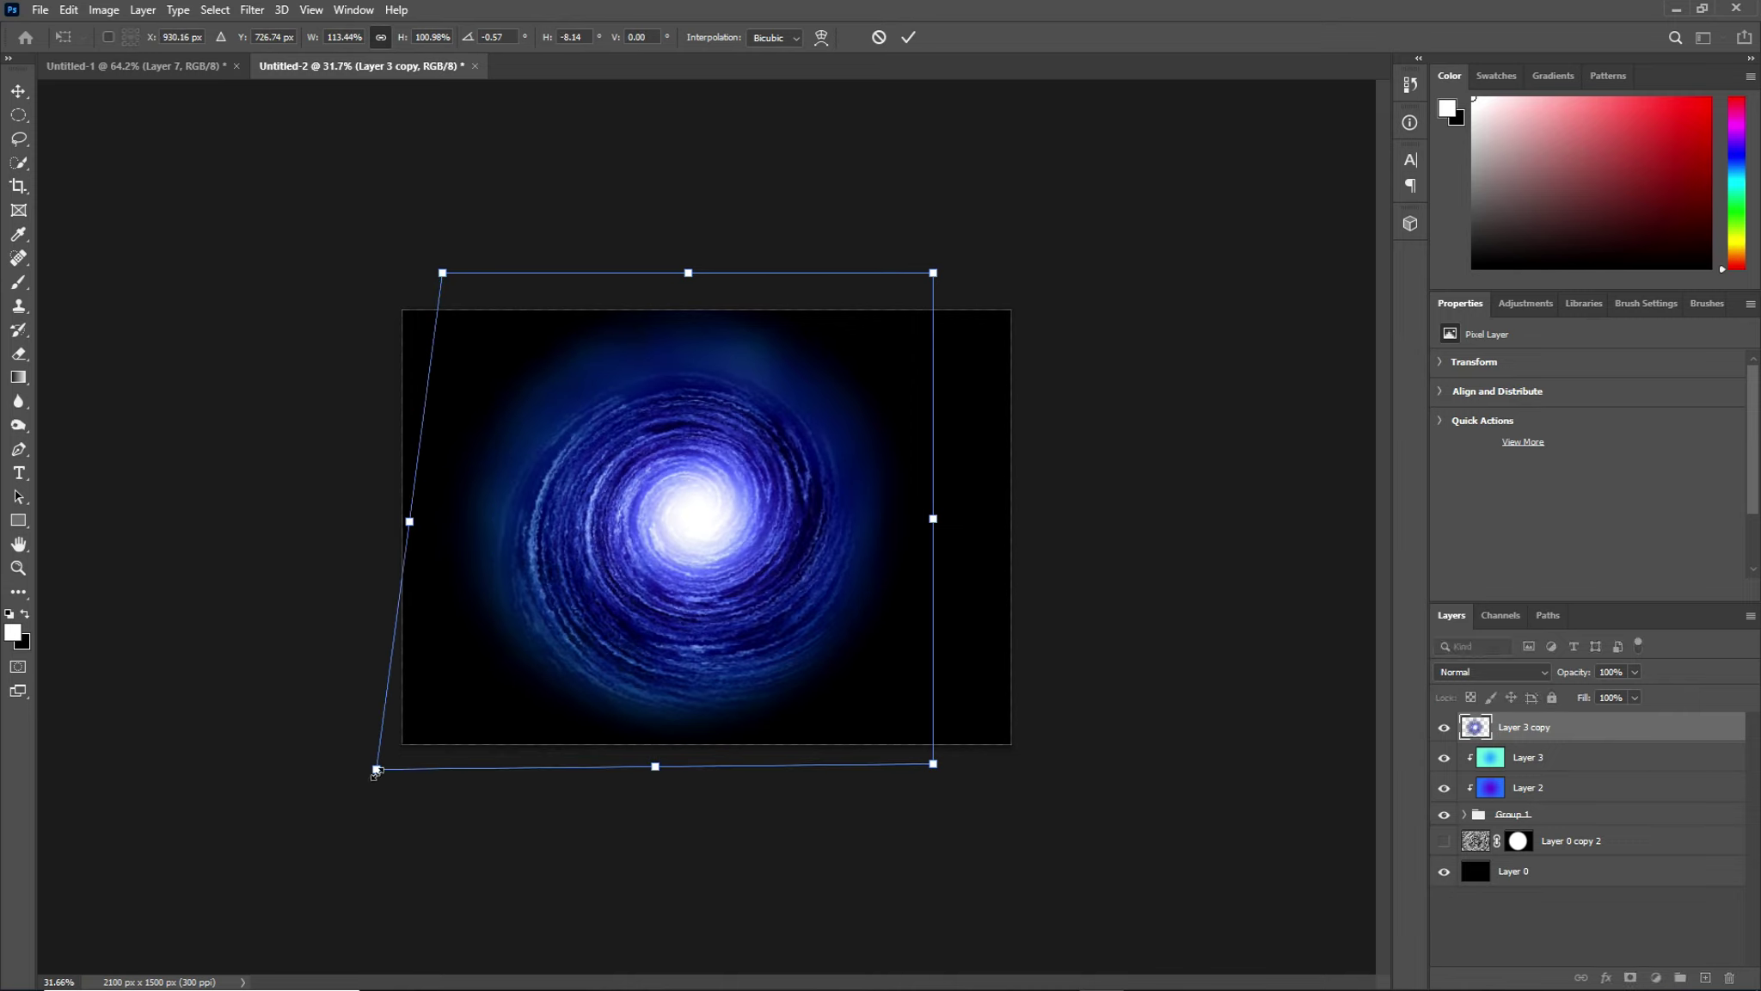
{"action": "key", "text": "ctrl+z"}
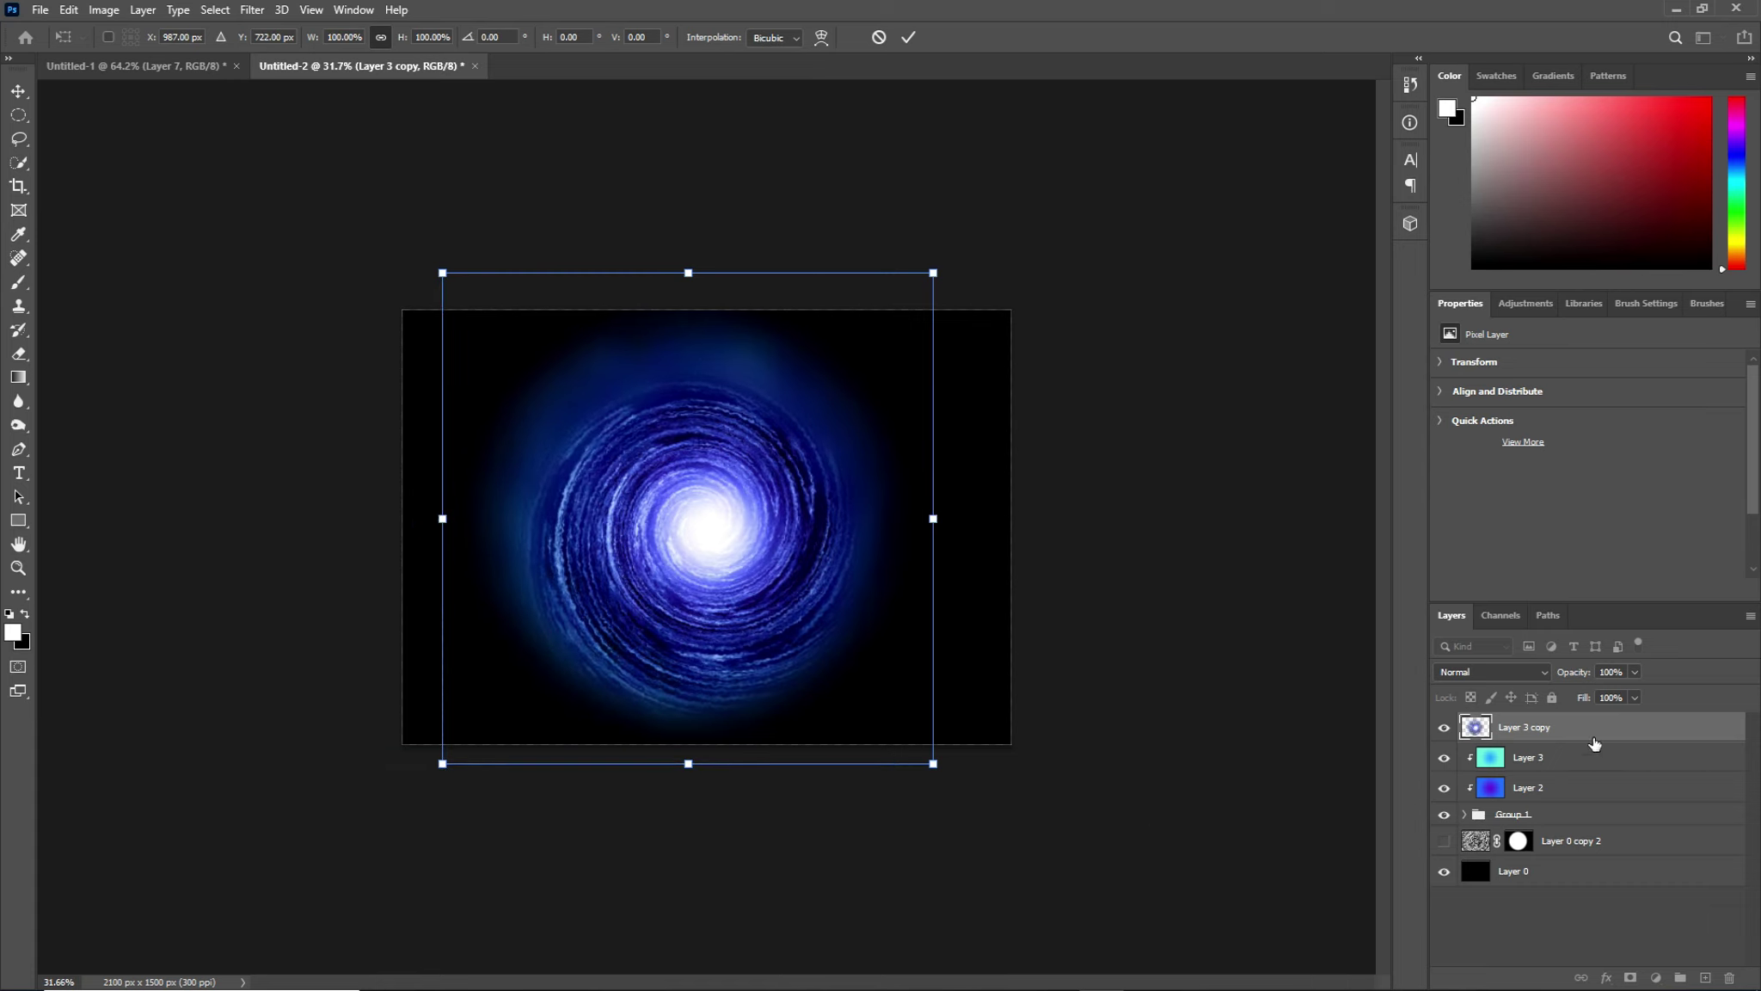
{"action": "key", "text": "Escape"}
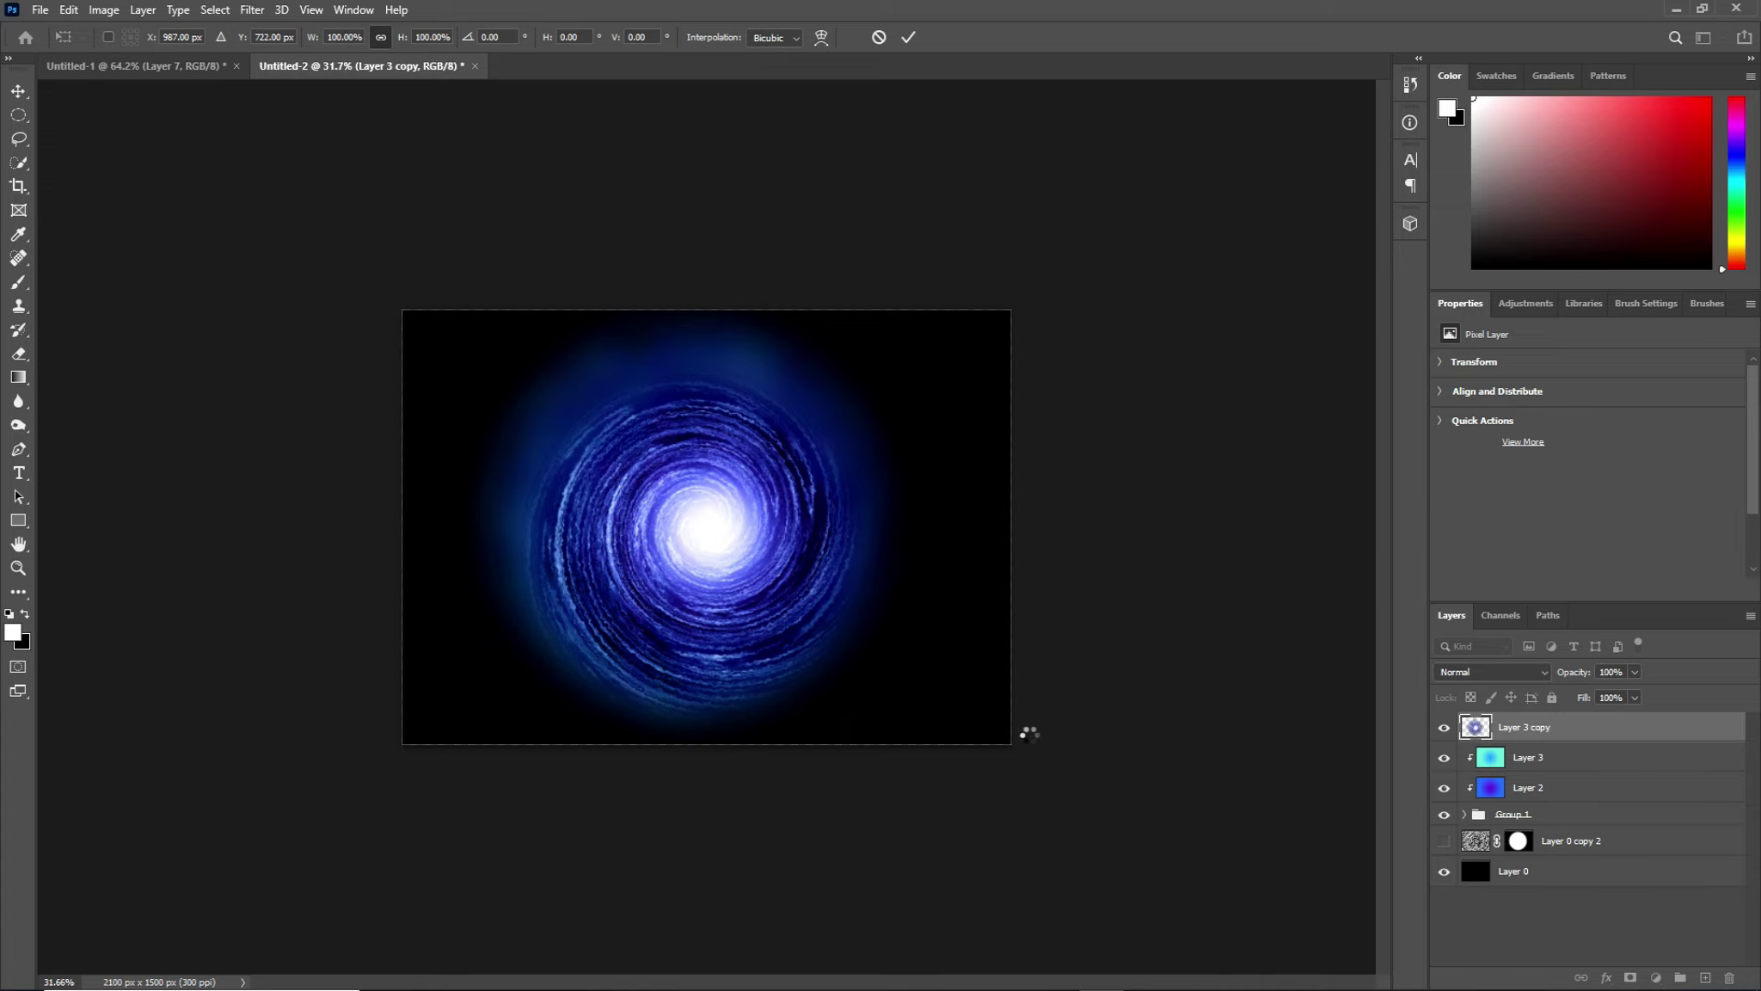
{"action": "key", "text": "z"}
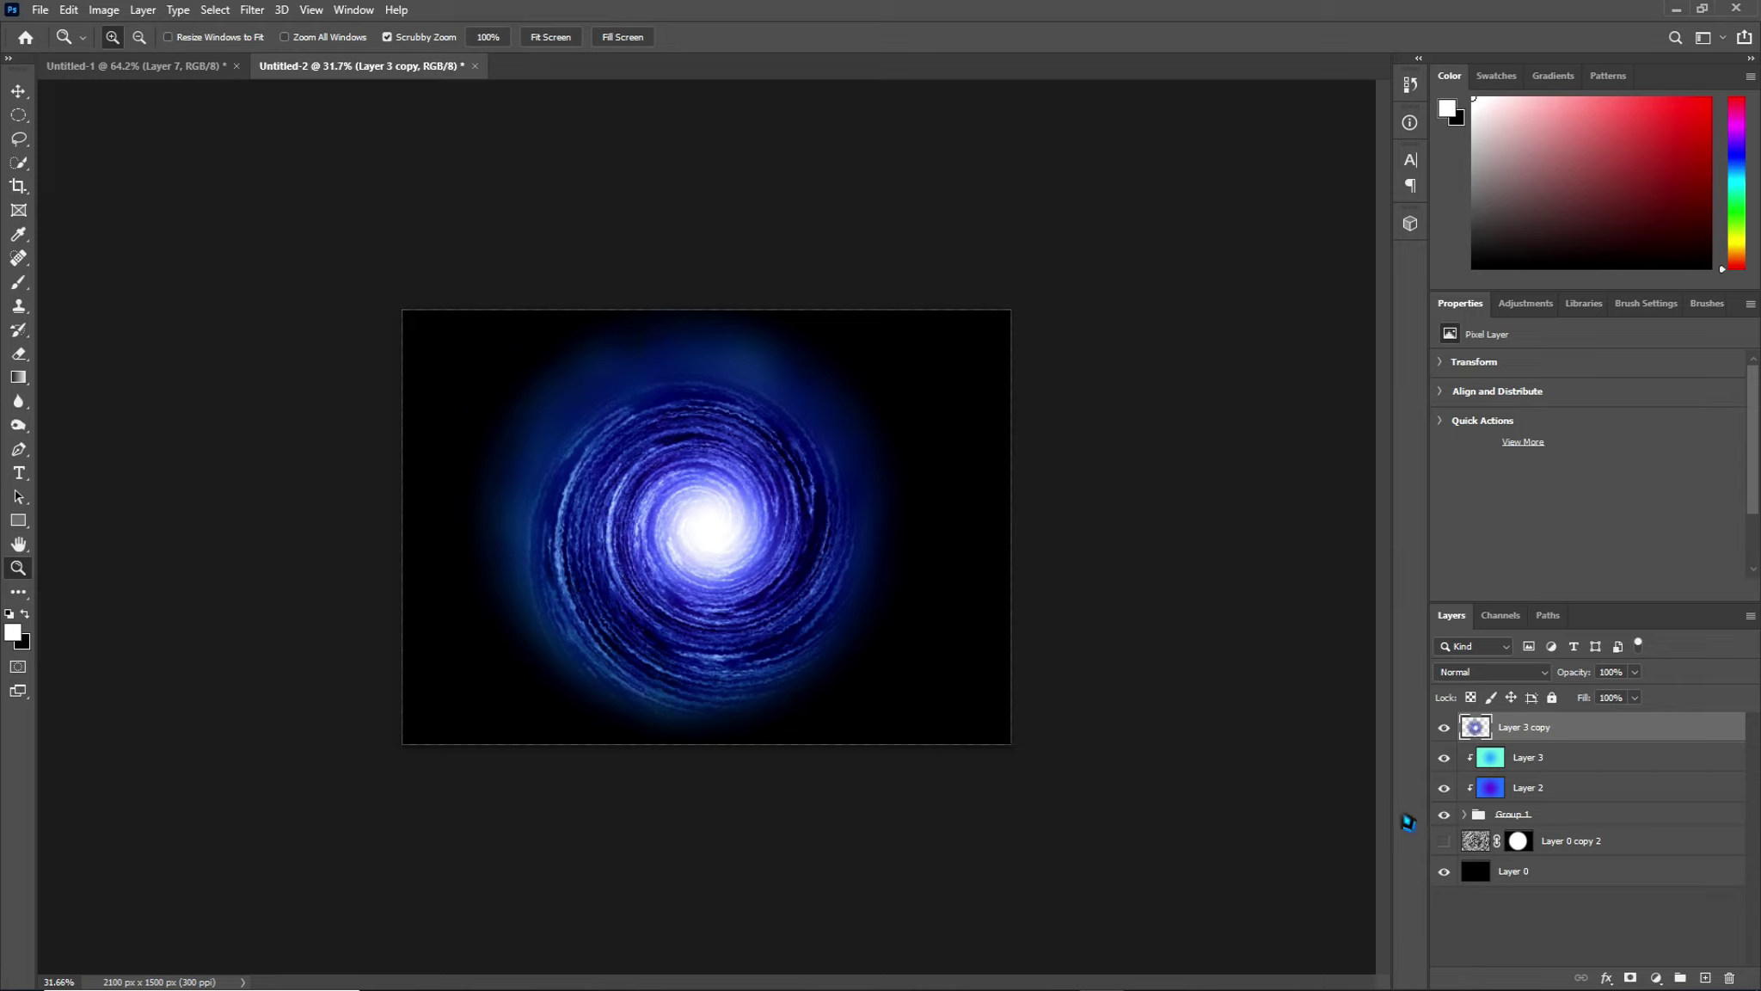
{"action": "left_click", "coordinate": [1445, 841]}
{"action": "left_click", "coordinate": [1445, 816]}
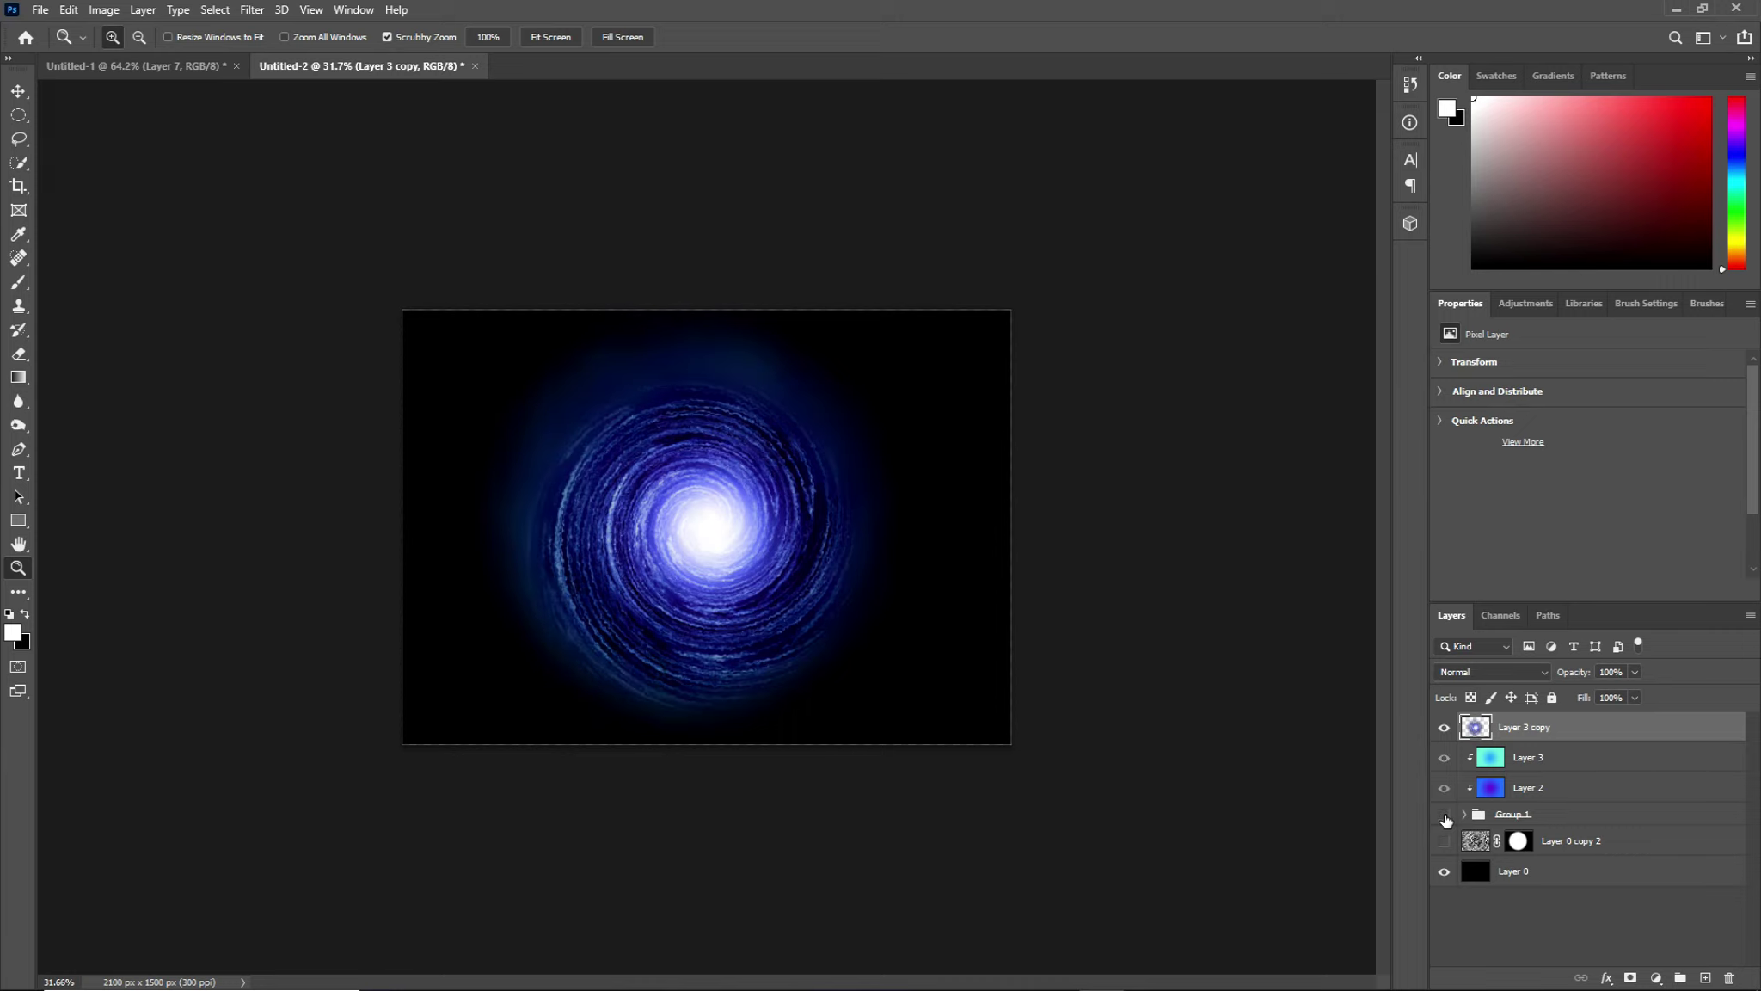
{"action": "left_click", "coordinate": [1445, 815]}
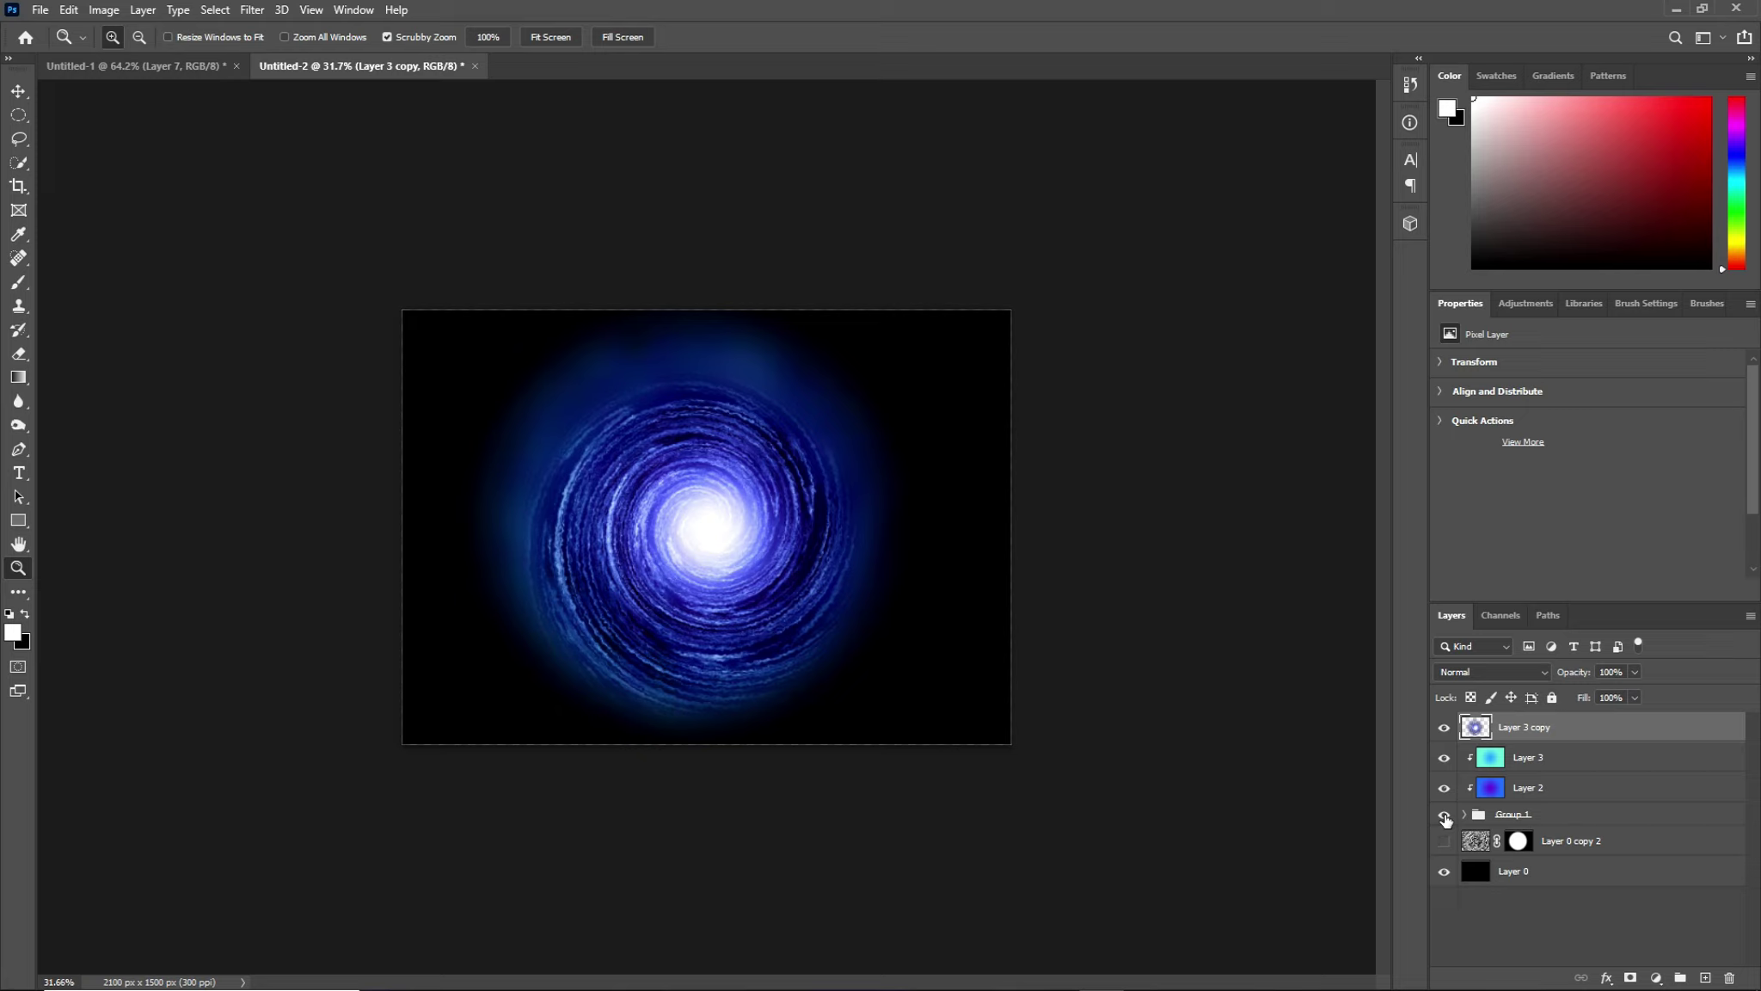
{"action": "left_click", "coordinate": [1587, 761], "text": "shift"}
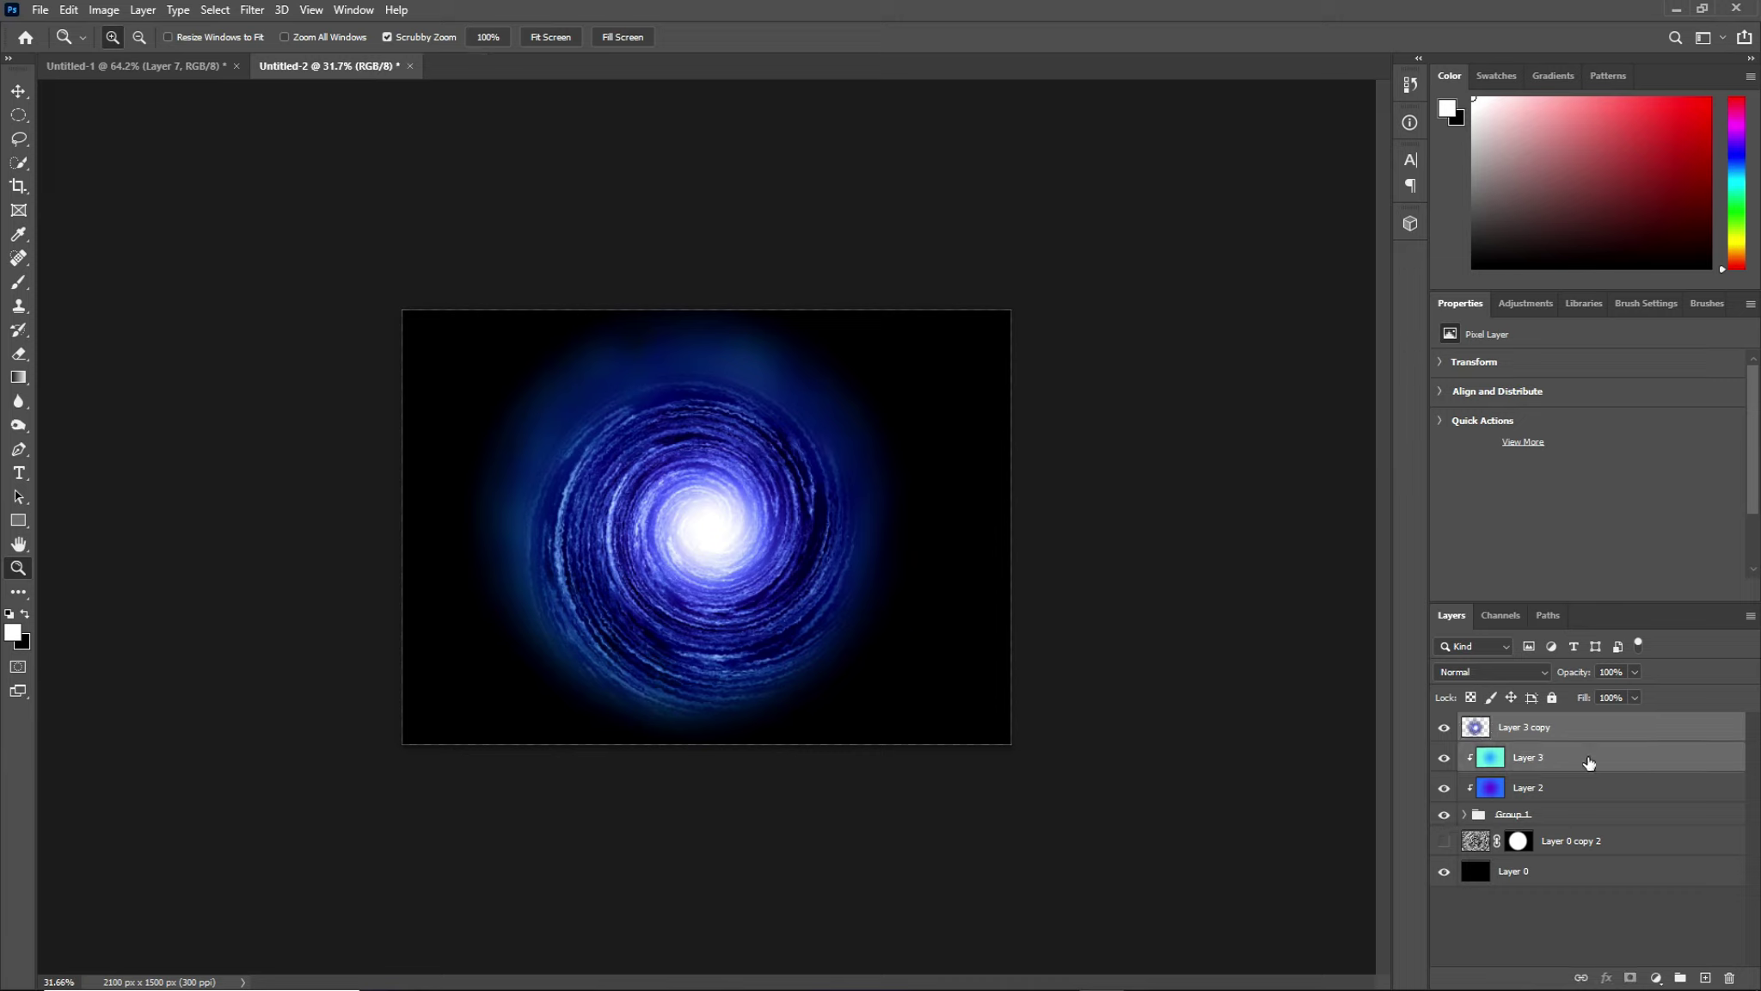
Free-transform Layer 3 copy through Group 1, pulling the top-left corner inward to tilt the spiral.
{"action": "left_click", "coordinate": [1588, 818], "text": "shift"}
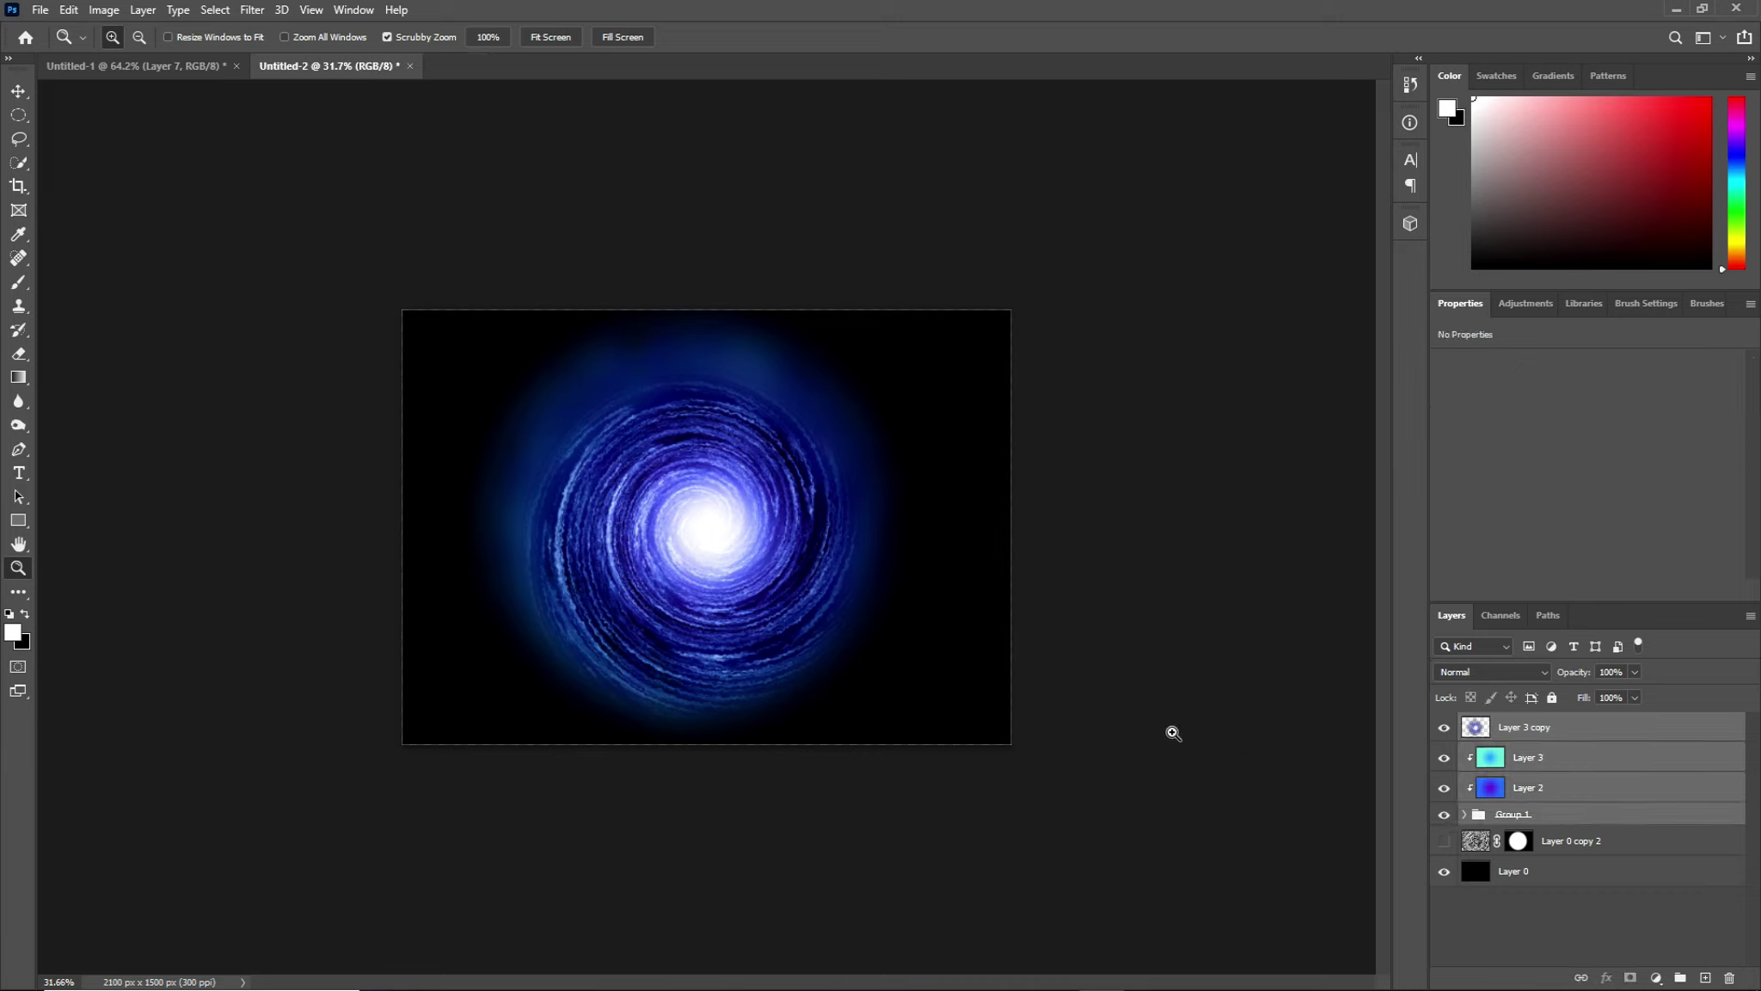
{"action": "key", "text": "ctrl+t"}
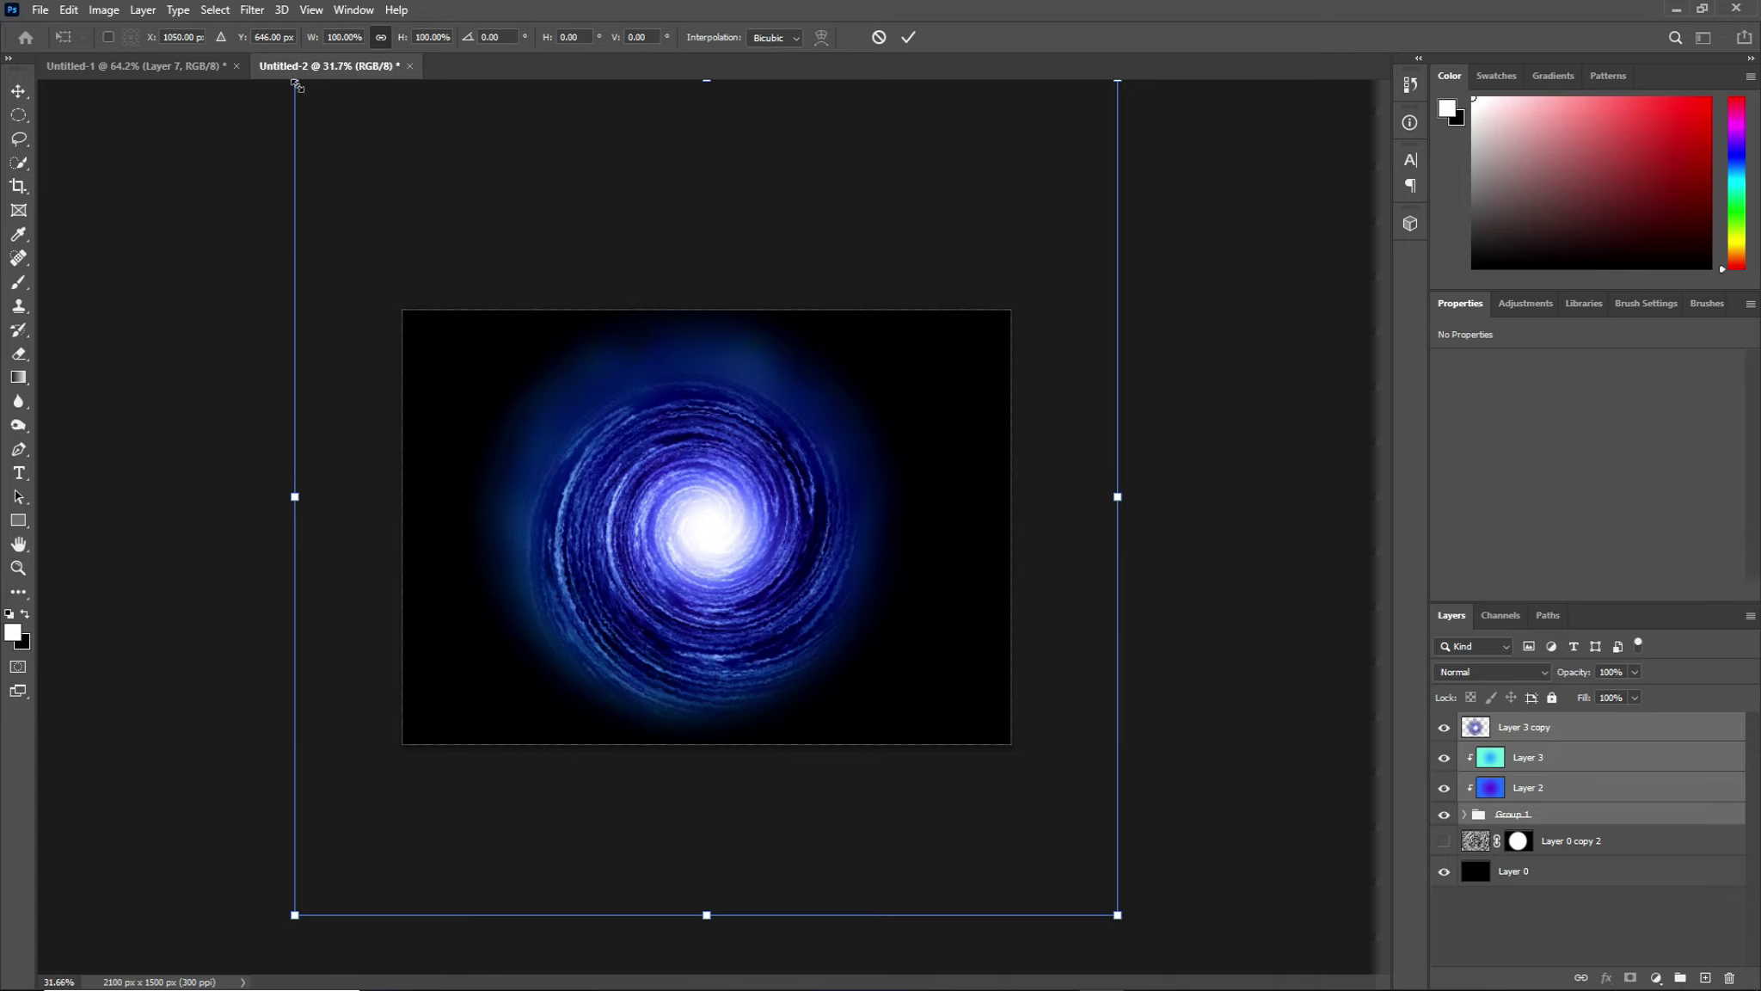
{"action": "mouse_move", "coordinate": [297, 85]}
{"action": "left_mouse_down"}
{"action": "mouse_move", "coordinate": [311, 103]}
{"action": "mouse_move", "coordinate": [302, 85]}
{"action": "left_mouse_up"}
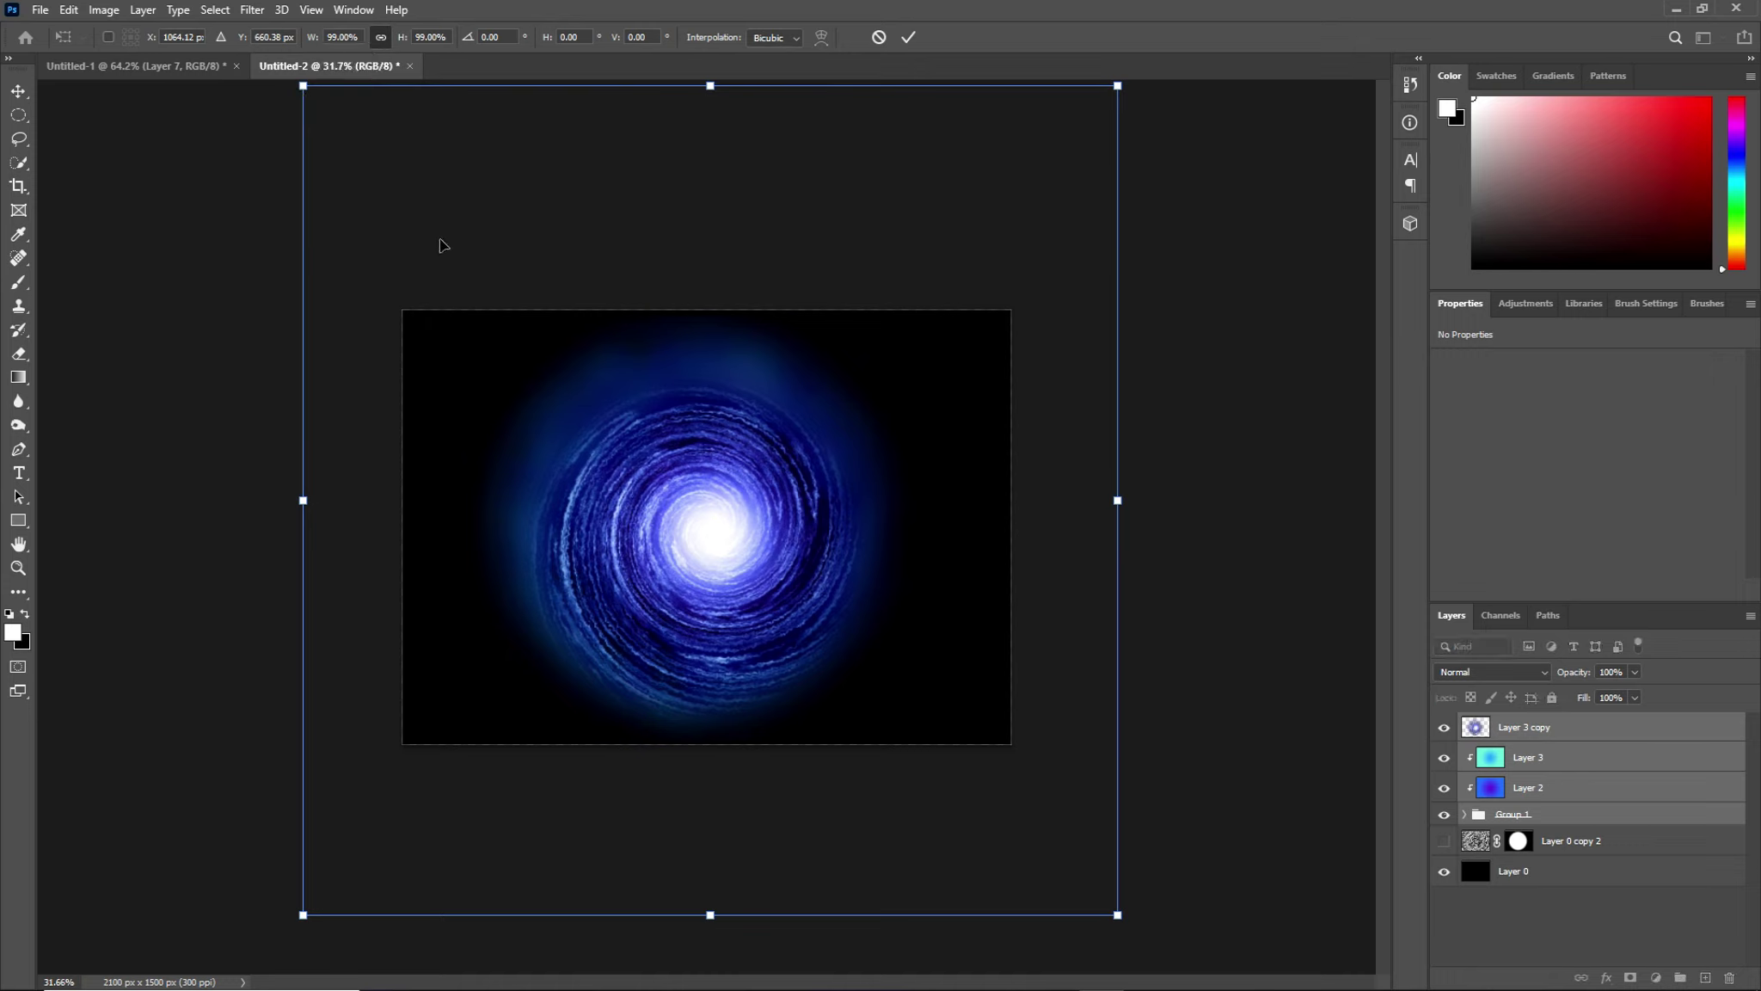
{"action": "key", "text": "ctrl+z"}
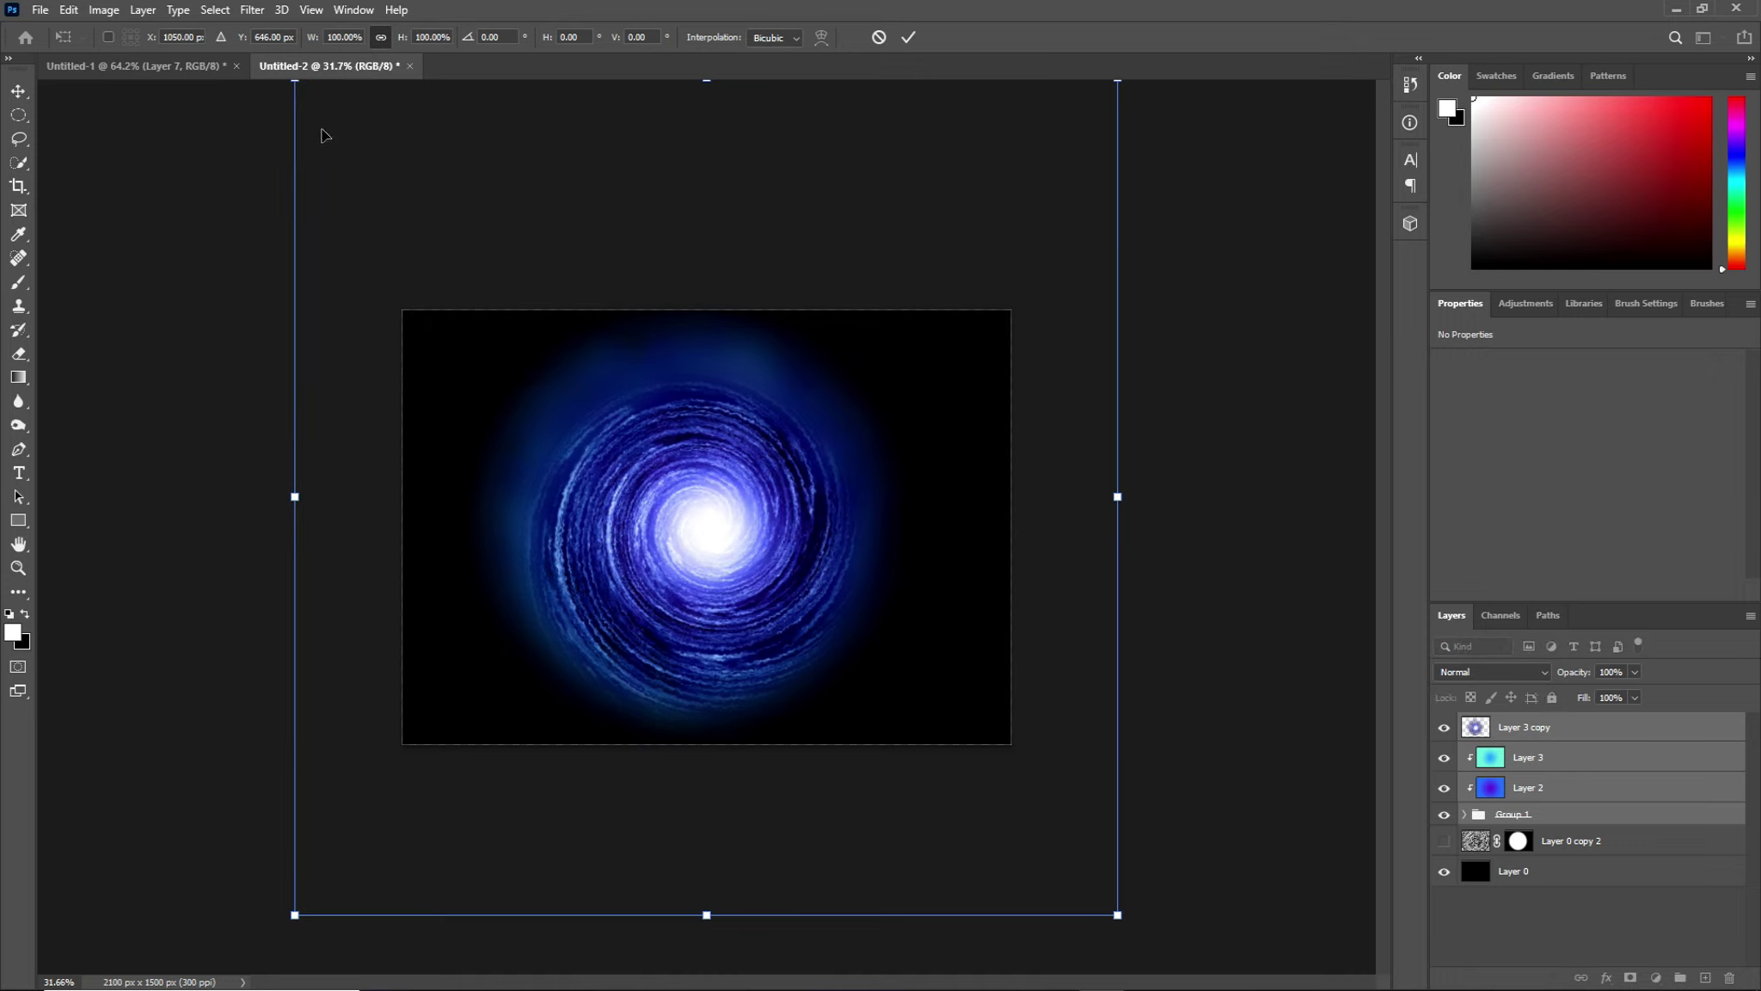
{"action": "left_click_drag", "start_coordinate": [298, 86], "coordinate": [360, 140]}
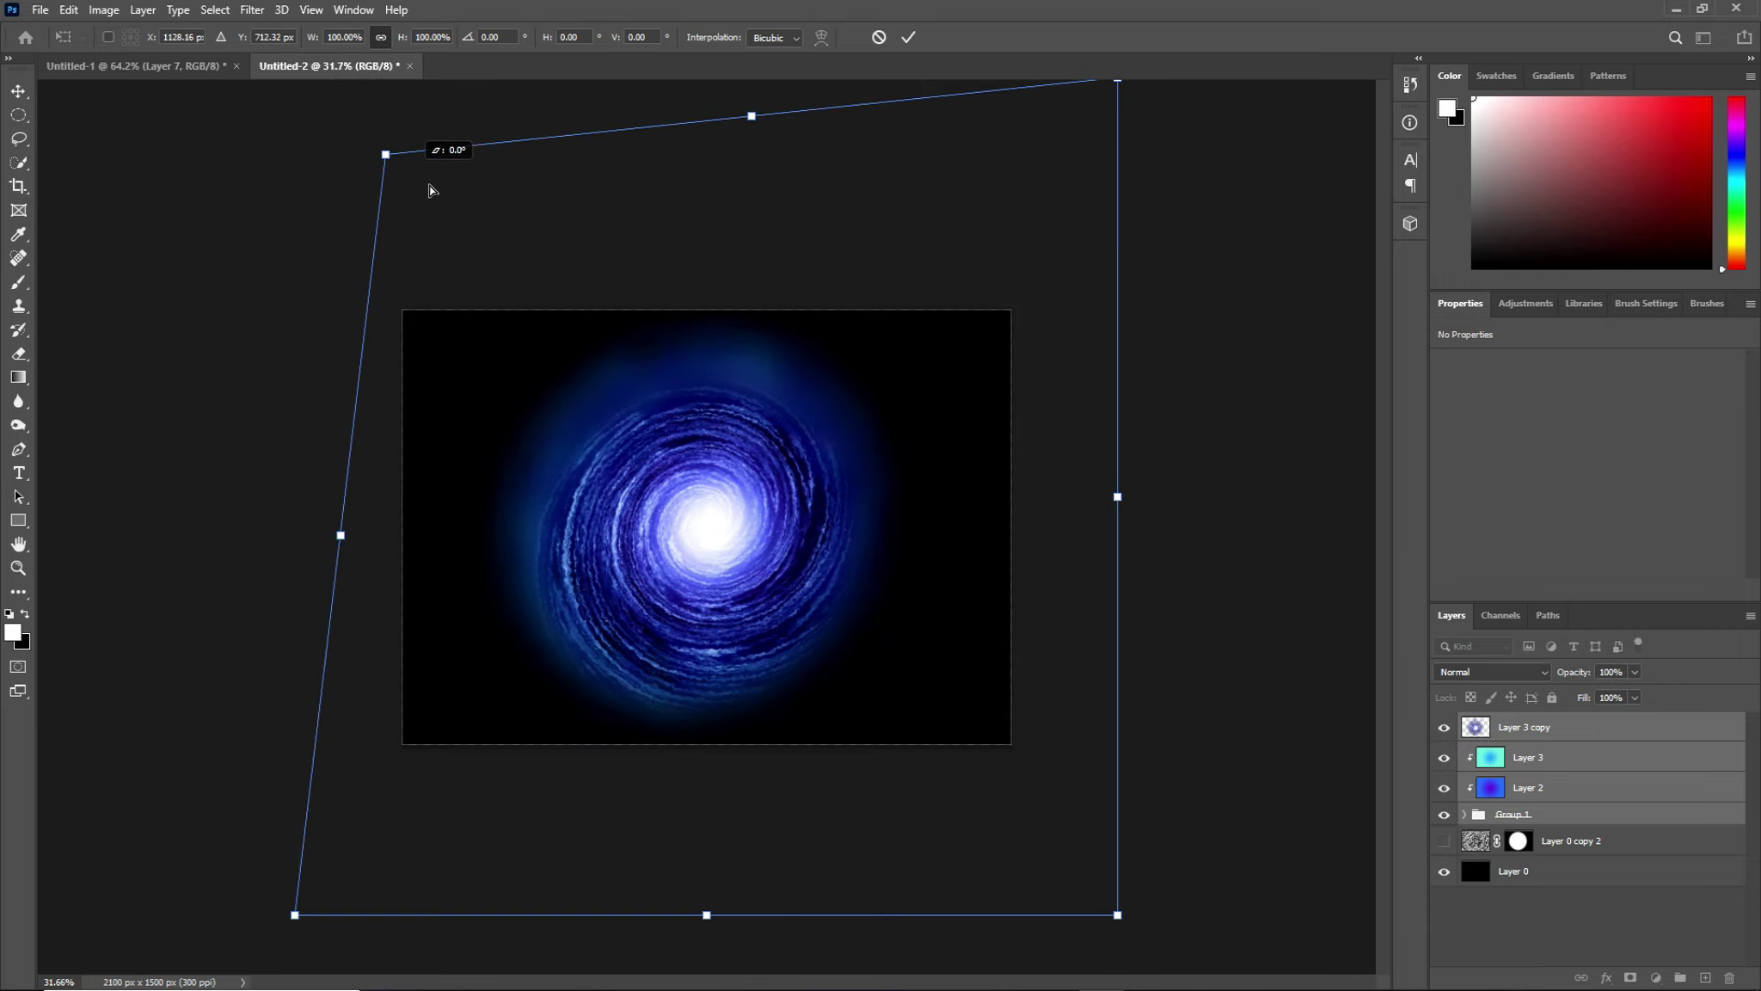
{"action": "left_click_drag", "start_coordinate": [408, 176], "coordinate": [528, 280]}
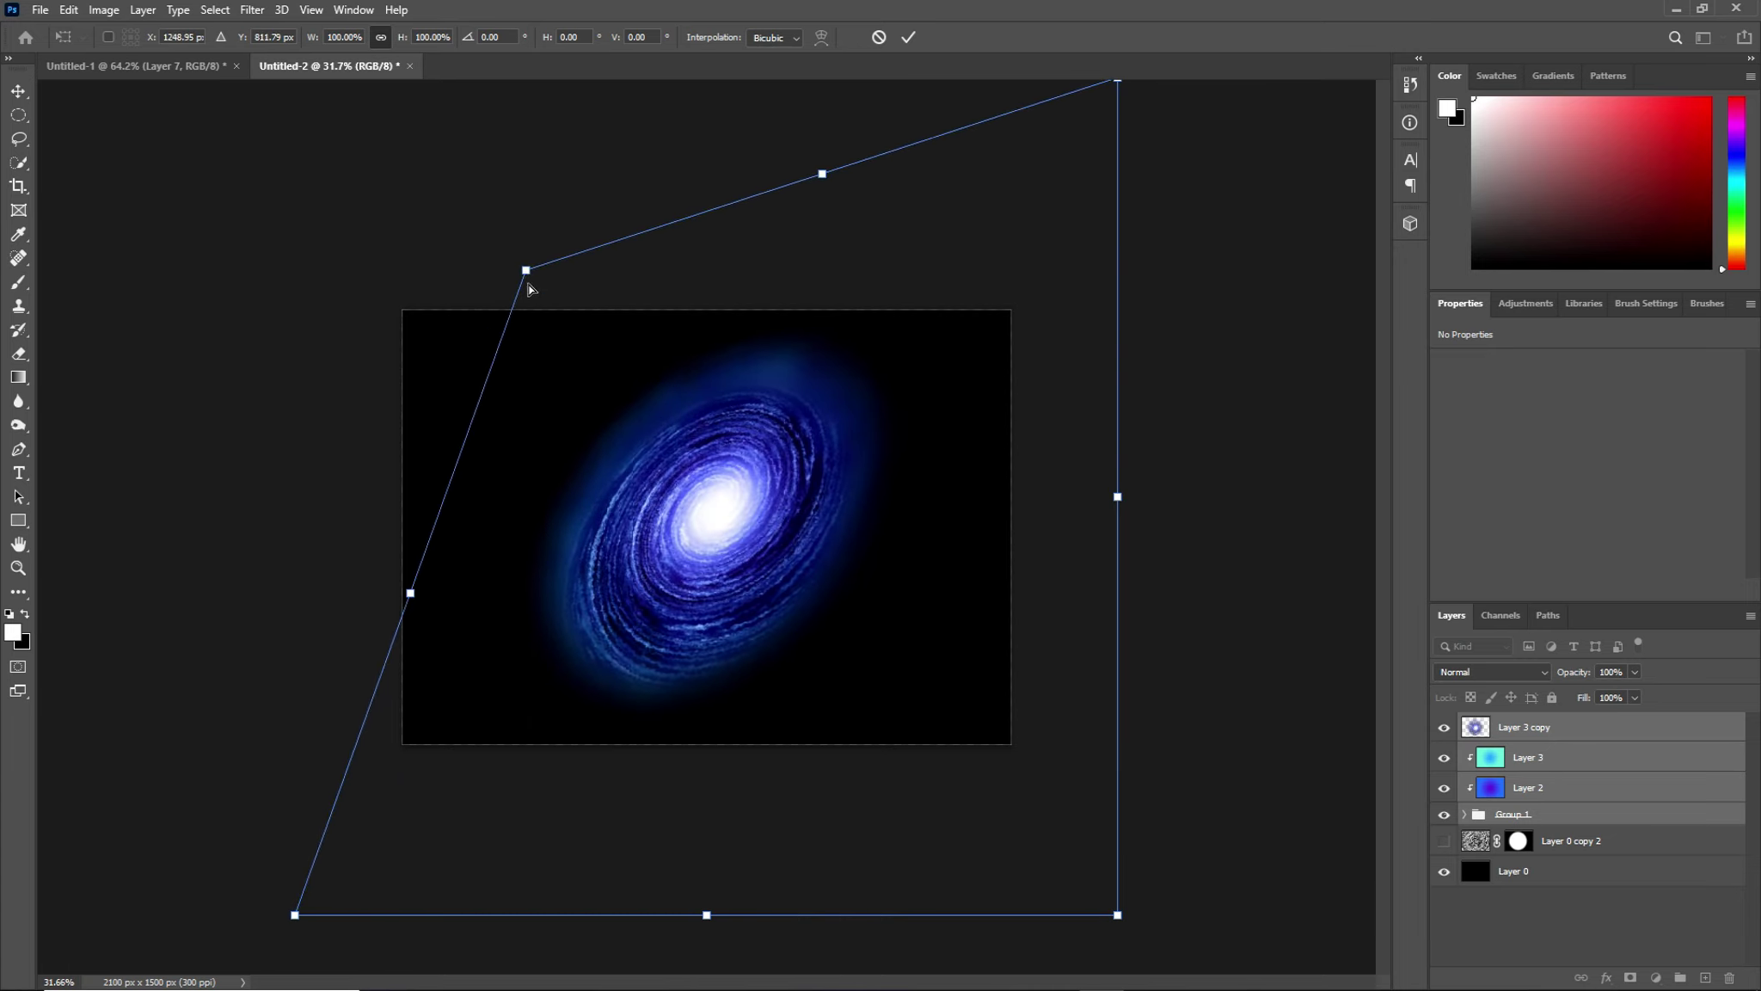
Distort the bottom-right corner, bottom edge and top-right corner into a tilted oval and apply.
{"action": "mouse_move", "coordinate": [1120, 919]}
{"action": "left_mouse_down"}
{"action": "mouse_move", "coordinate": [1089, 884]}
{"action": "mouse_move", "coordinate": [1161, 955]}
{"action": "left_mouse_up"}
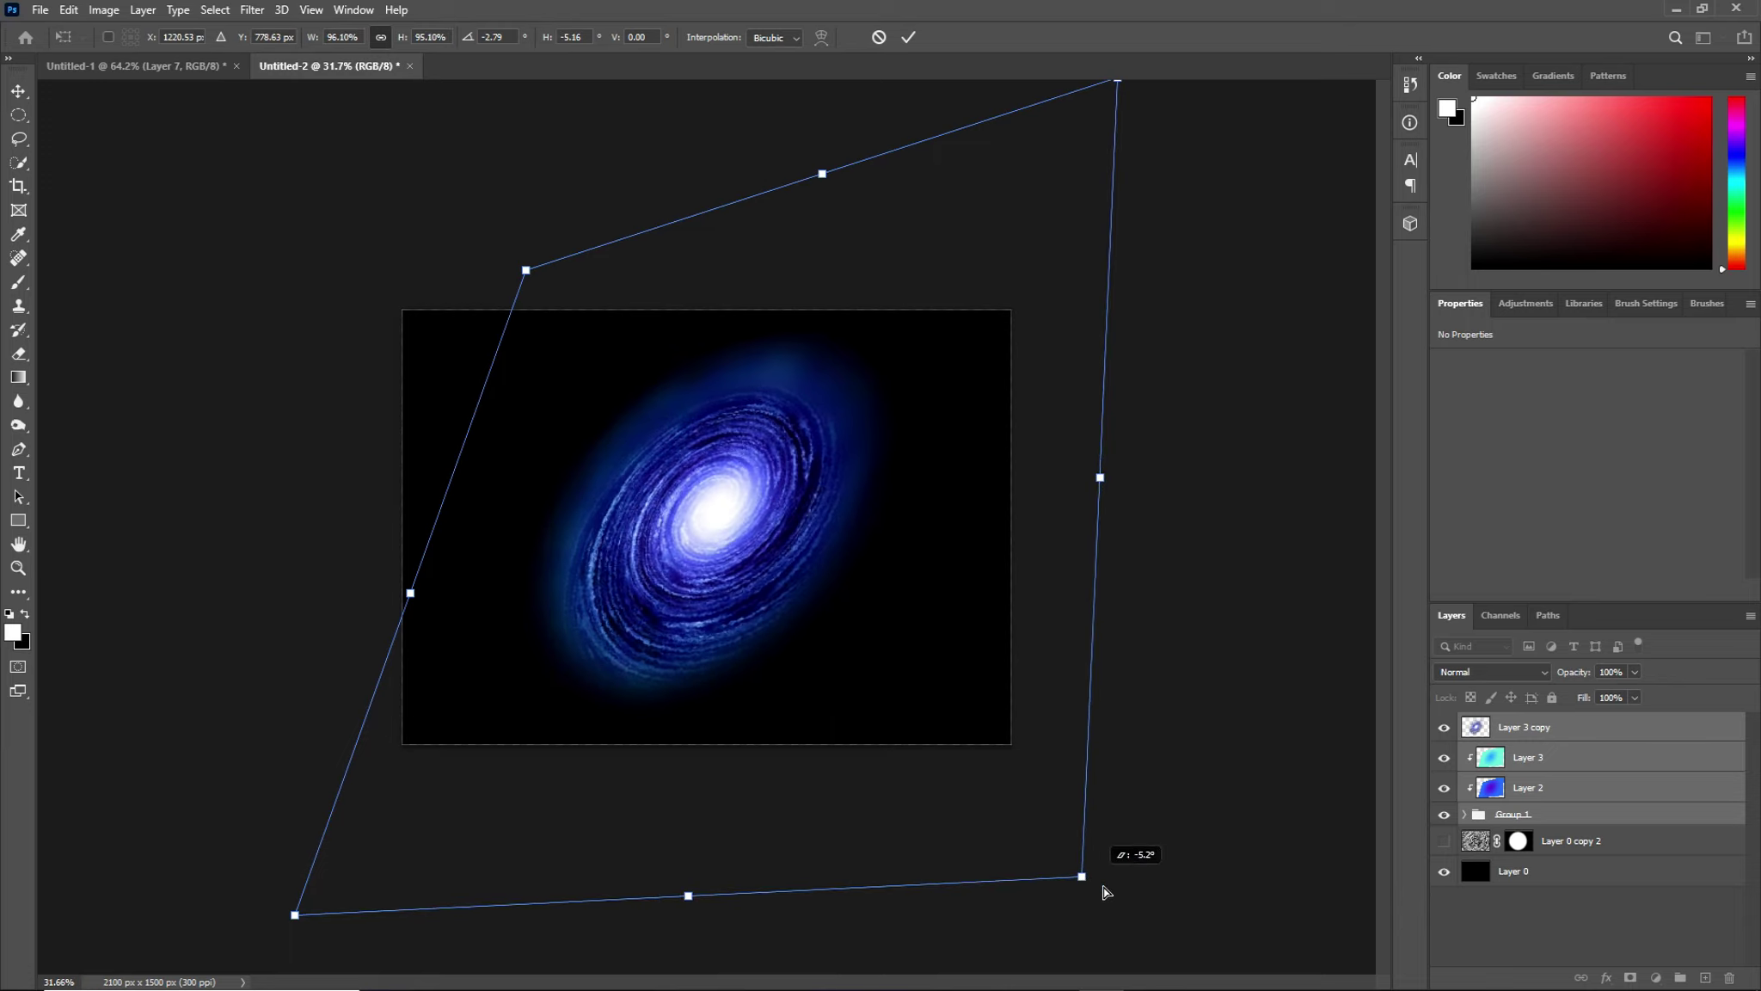
{"action": "left_click_drag", "start_coordinate": [1161, 954], "coordinate": [1178, 968]}
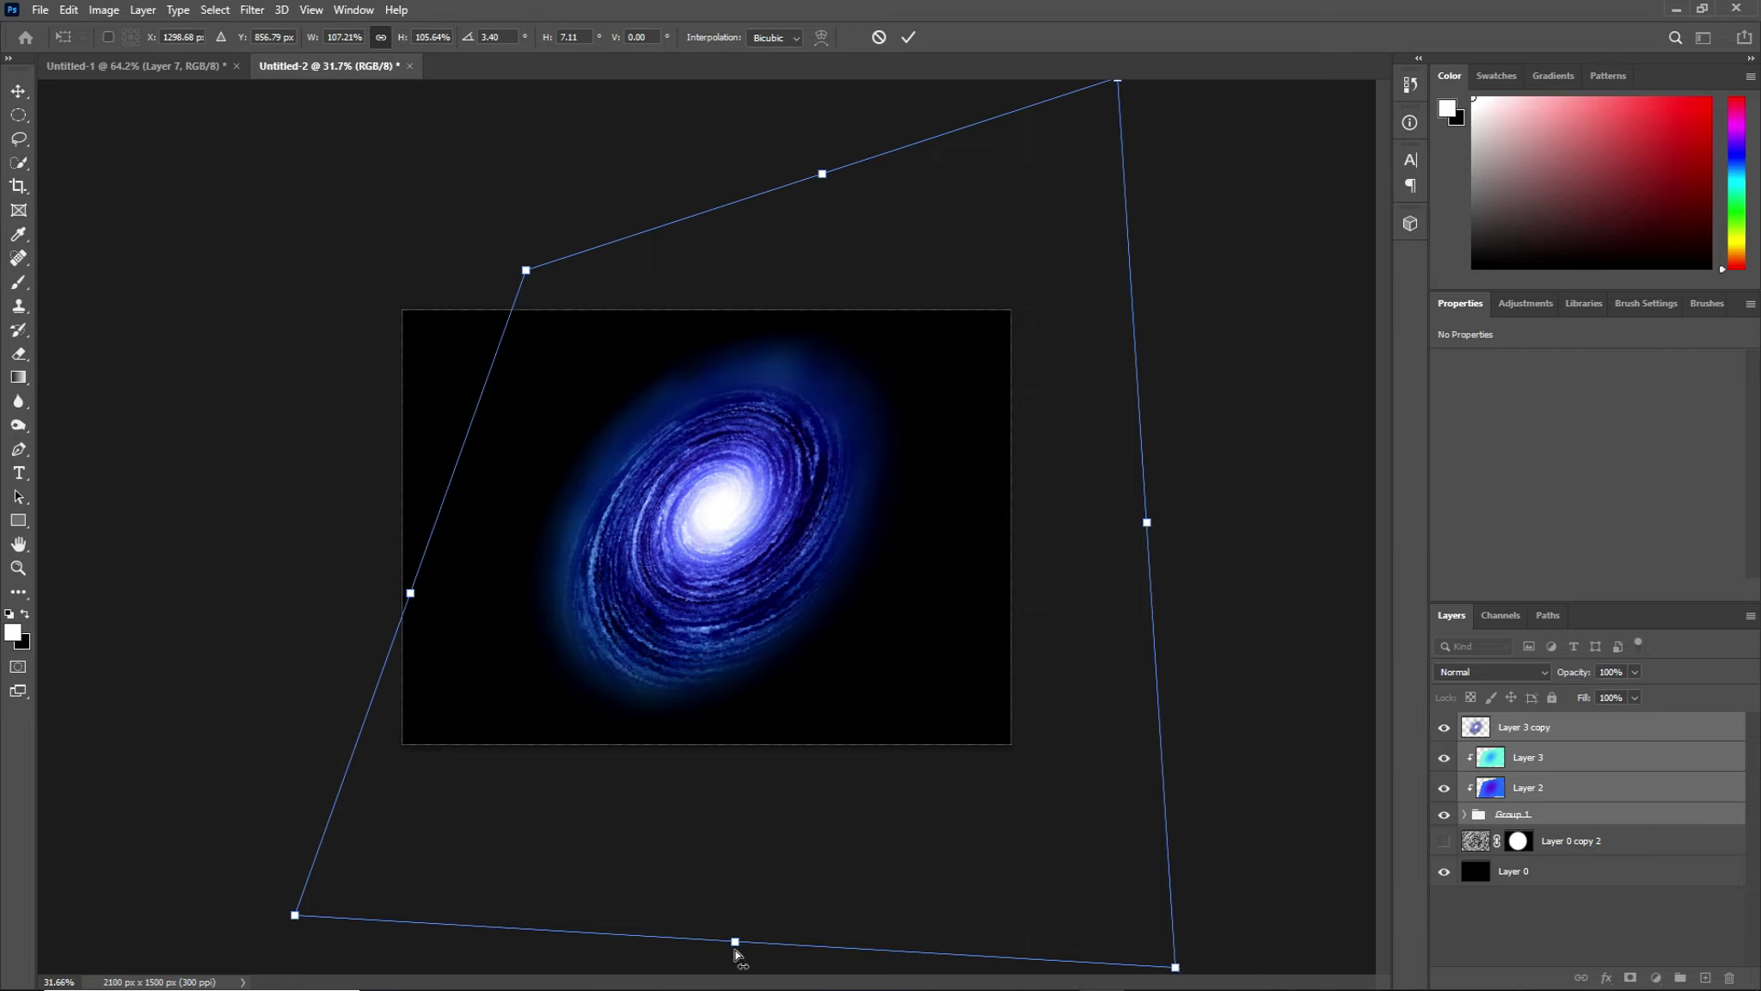
{"action": "left_click_drag", "start_coordinate": [735, 947], "coordinate": [662, 983]}
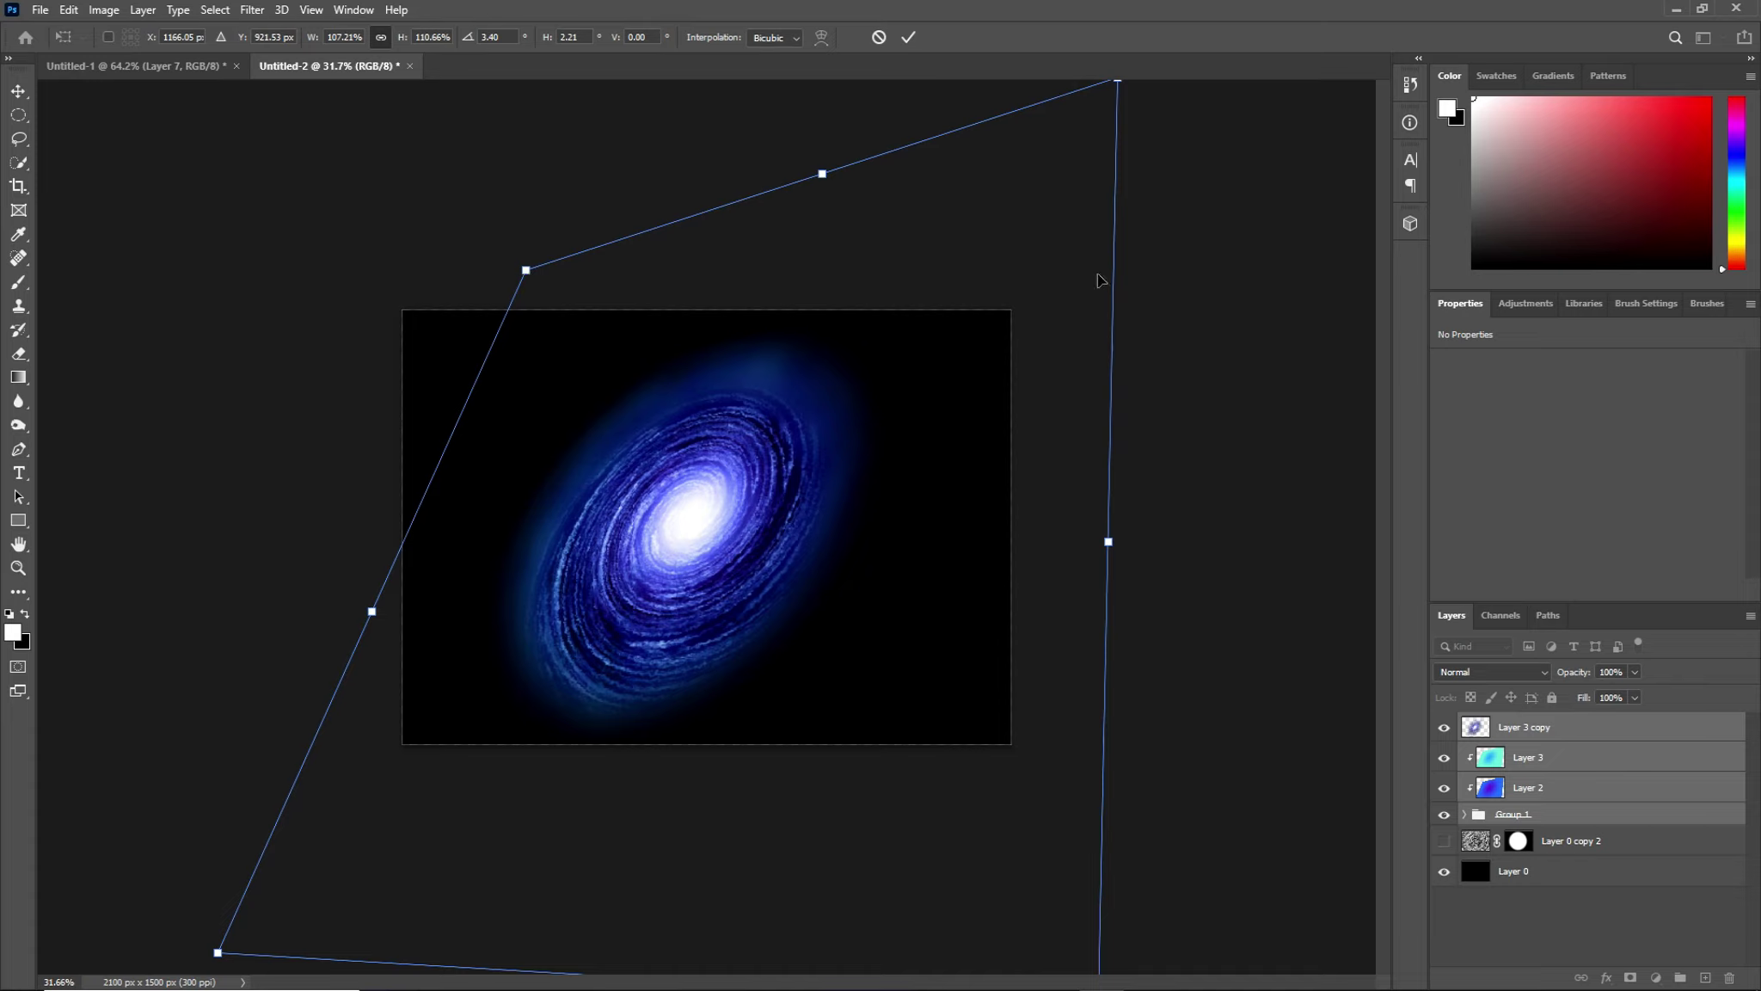
{"action": "left_click_drag", "start_coordinate": [1129, 92], "coordinate": [1181, 15]}
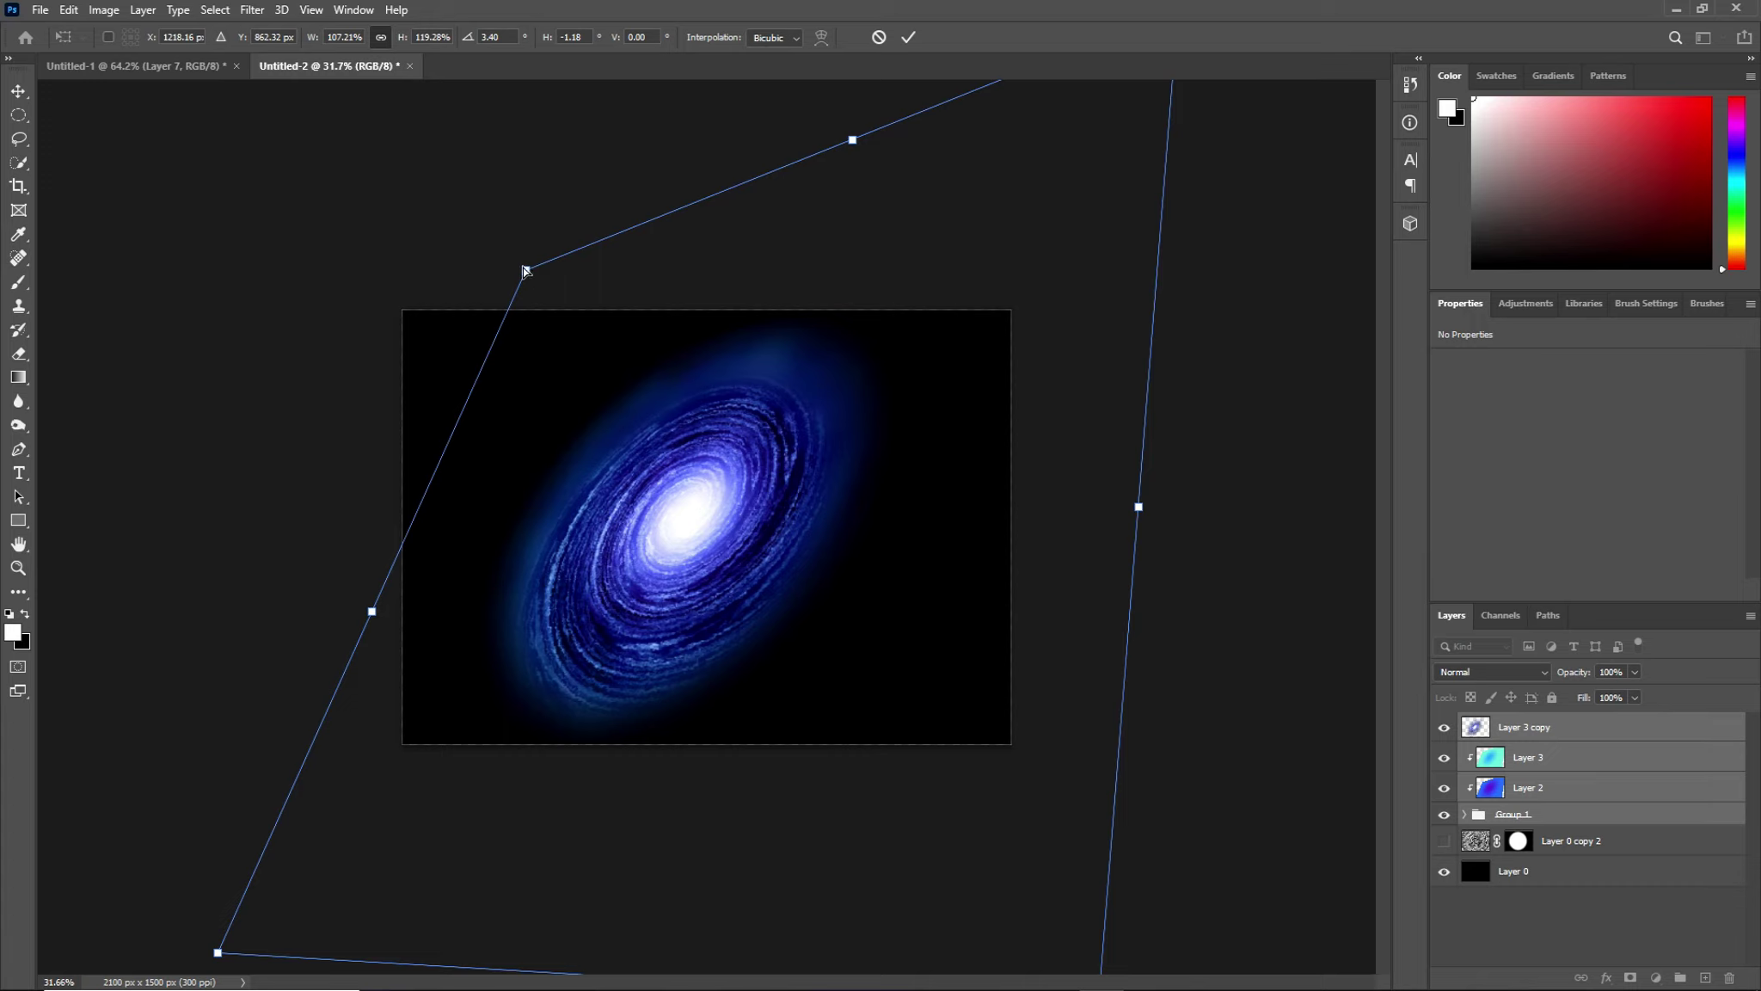
{"action": "mouse_move", "coordinate": [525, 271]}
{"action": "left_mouse_down"}
{"action": "mouse_move", "coordinate": [560, 317]}
{"action": "mouse_move", "coordinate": [536, 299]}
{"action": "left_mouse_up"}
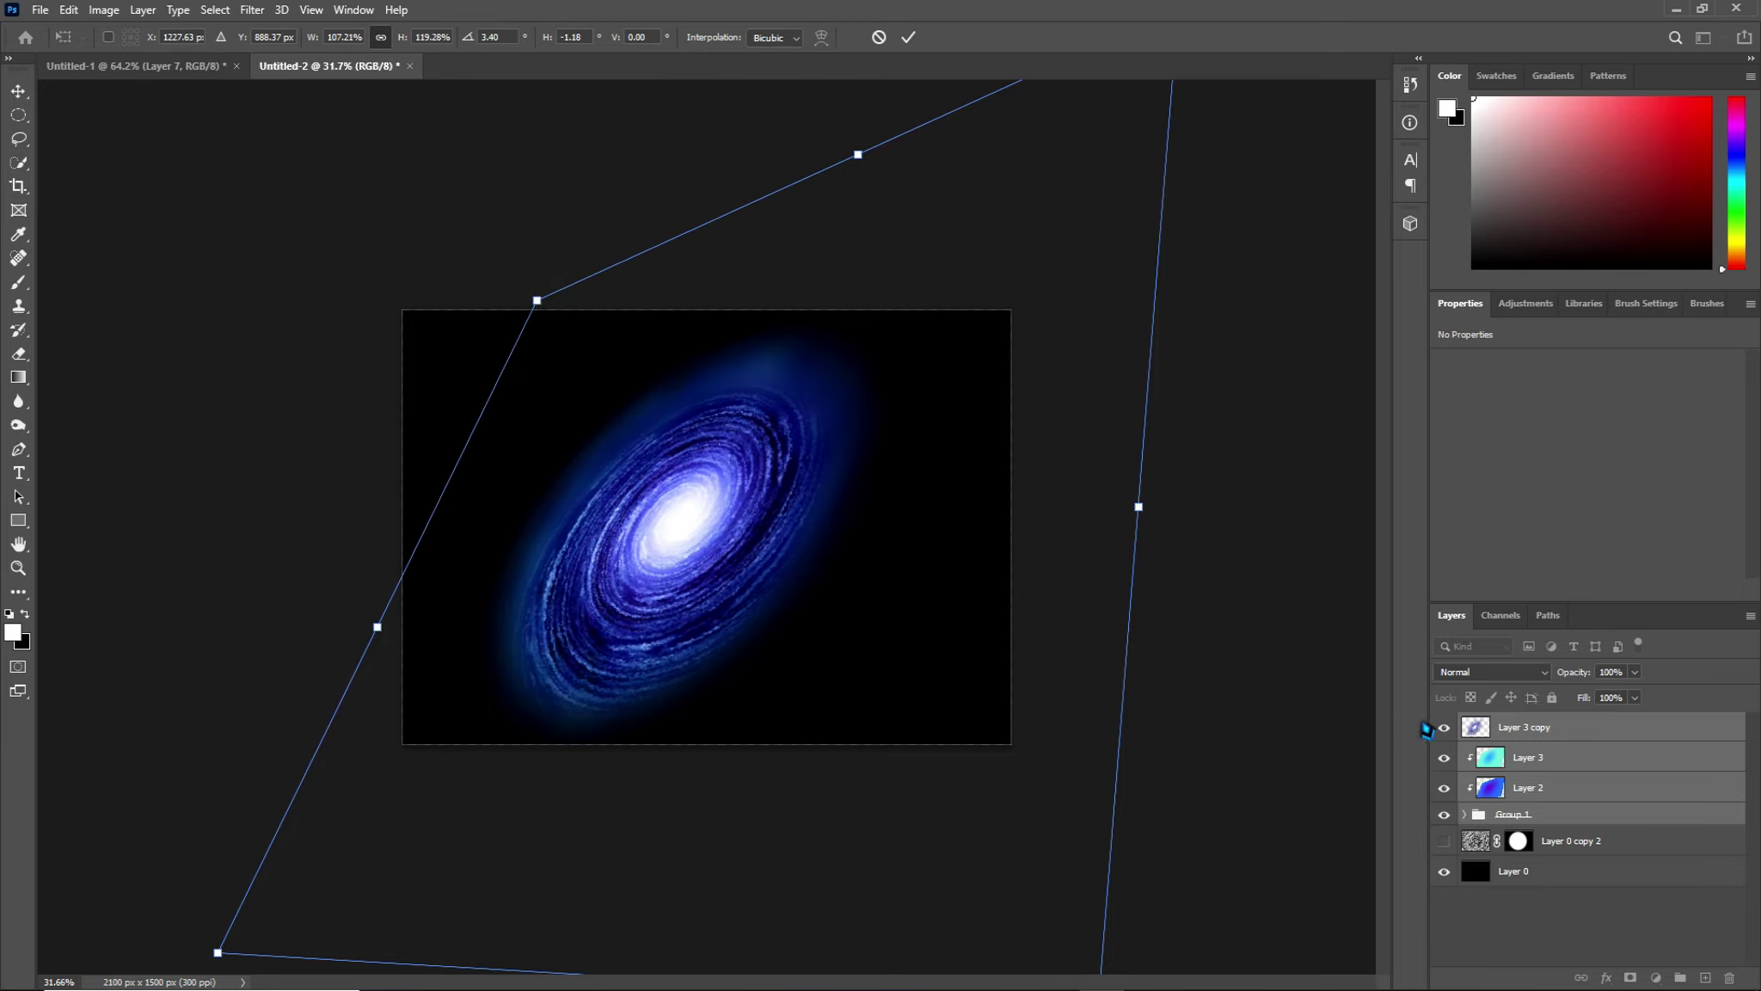
{"action": "key", "text": "Return"}
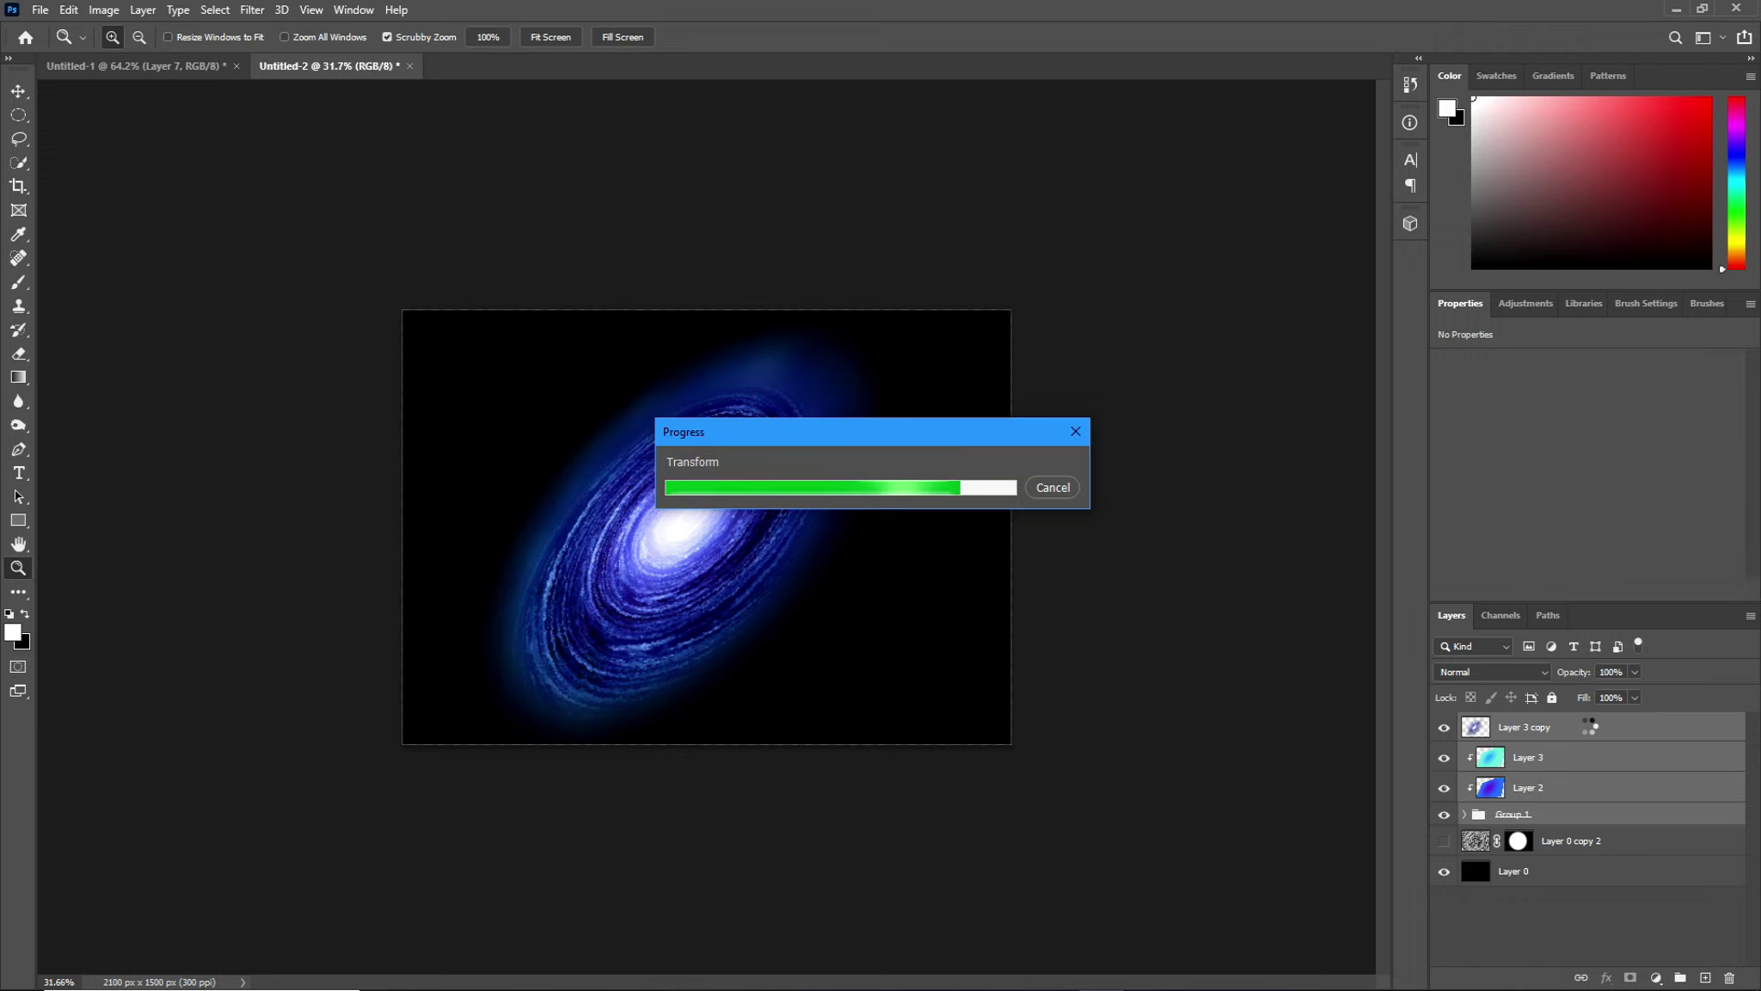
Offset the Layer 3 copy galaxy slightly down and right with Free Transform and commit.
{"action": "left_click_drag", "start_coordinate": [1590, 731], "coordinate": [1316, 684]}
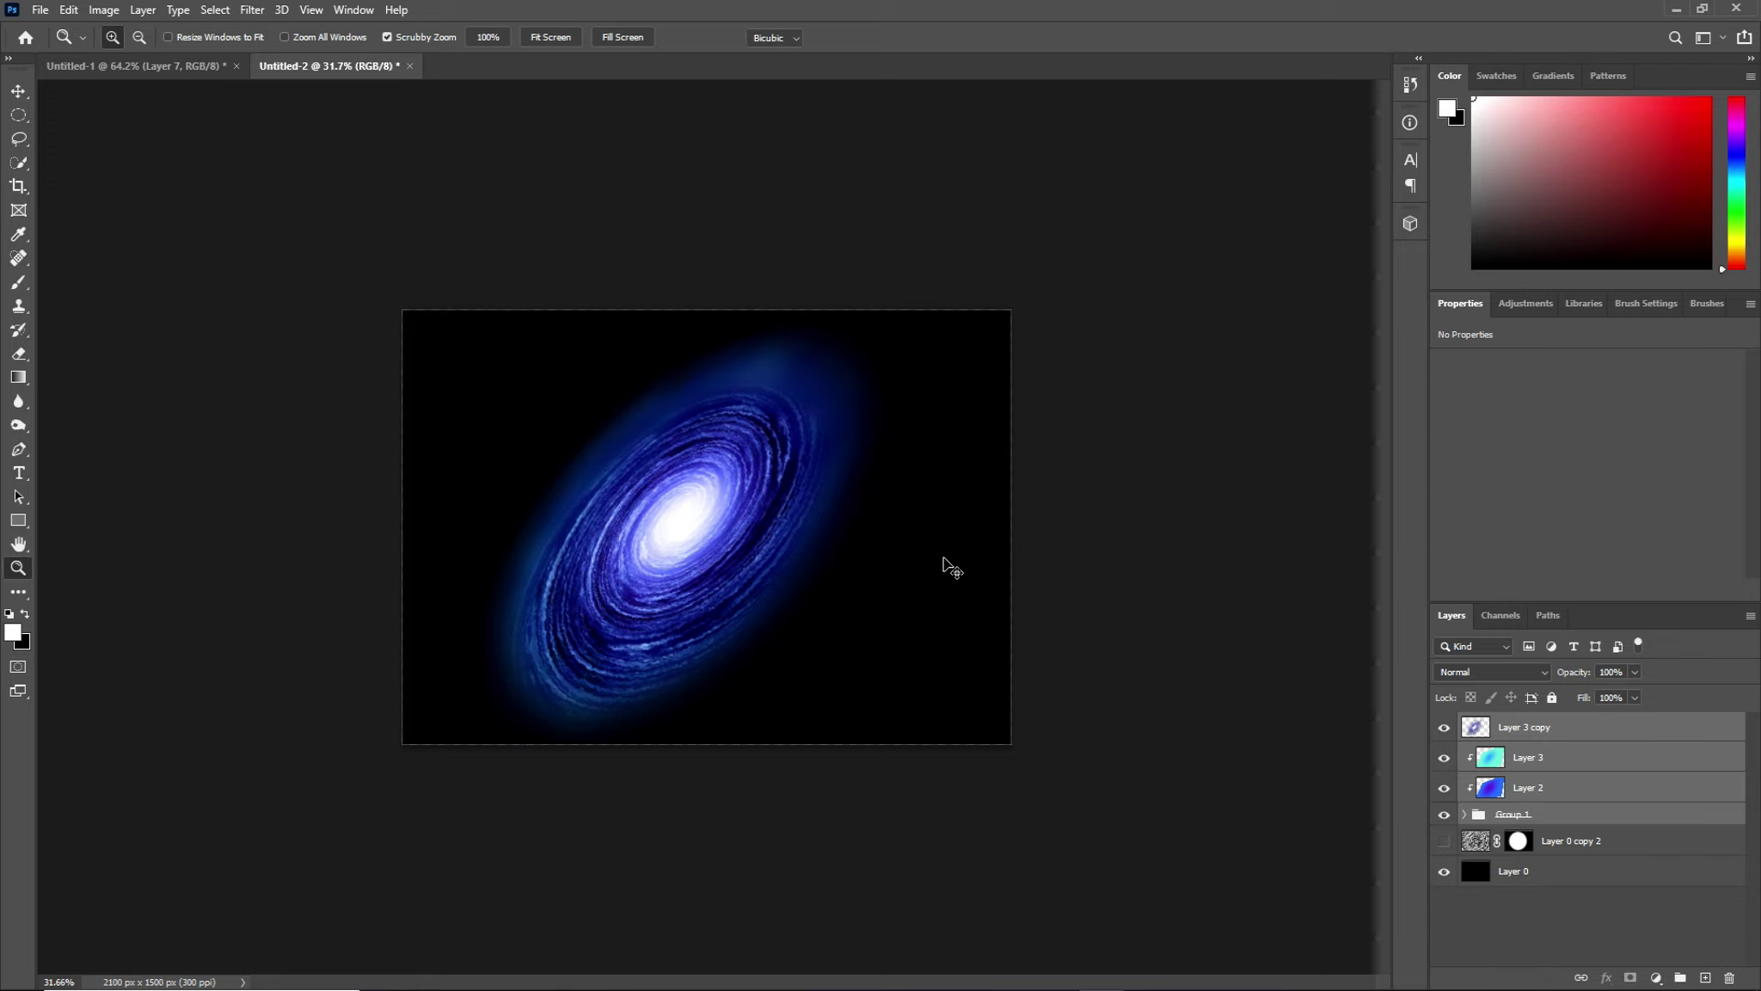
{"action": "key", "text": "ctrl+t"}
{"action": "left_click_drag", "start_coordinate": [833, 600], "coordinate": [841, 610]}
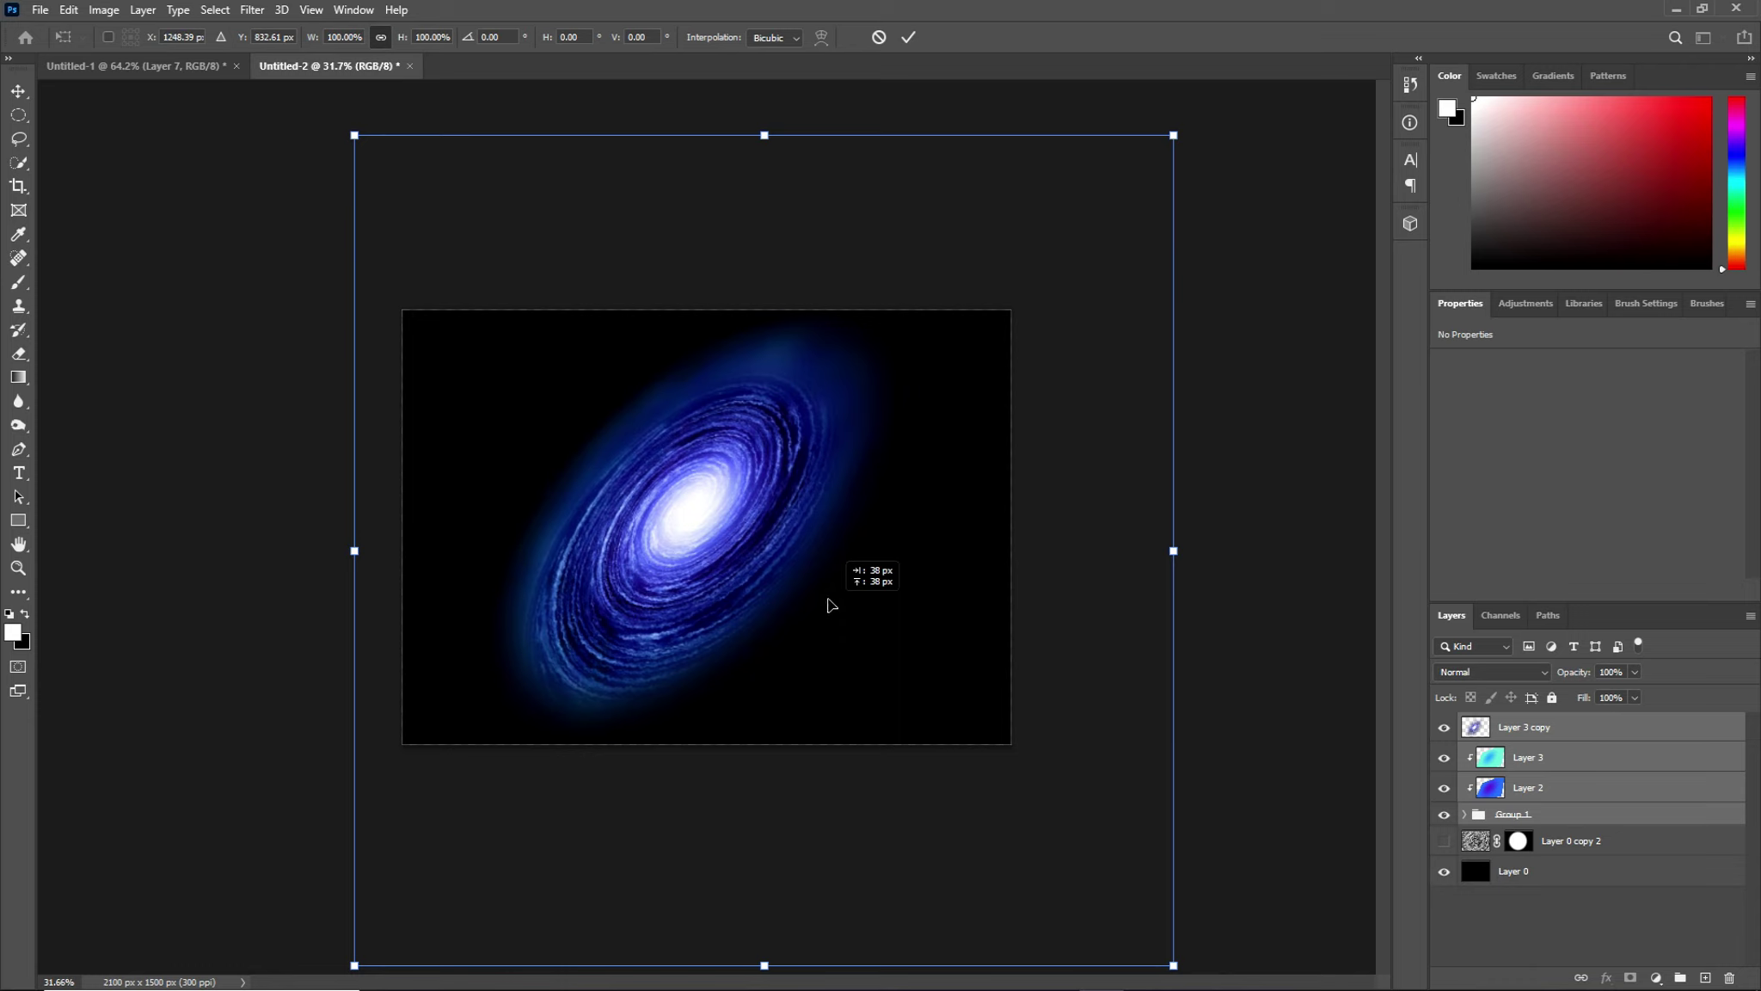
{"action": "left_click_drag", "start_coordinate": [841, 609], "coordinate": [843, 614]}
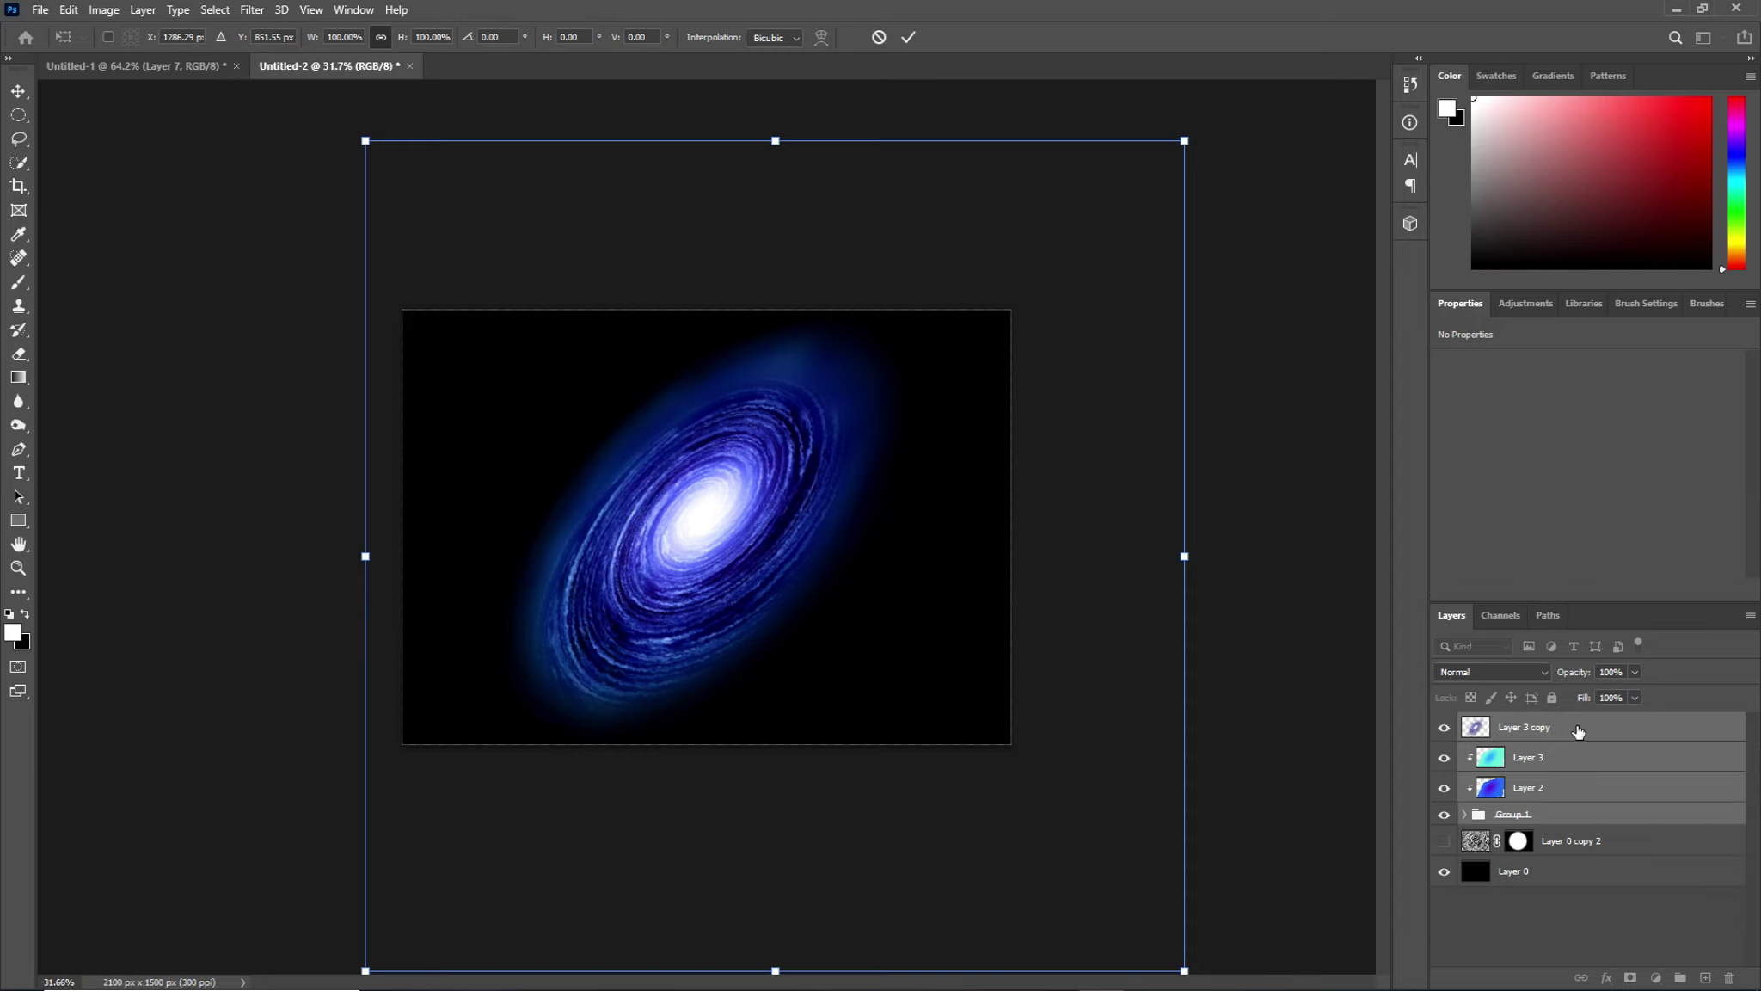
{"action": "left_click", "coordinate": [1578, 730]}
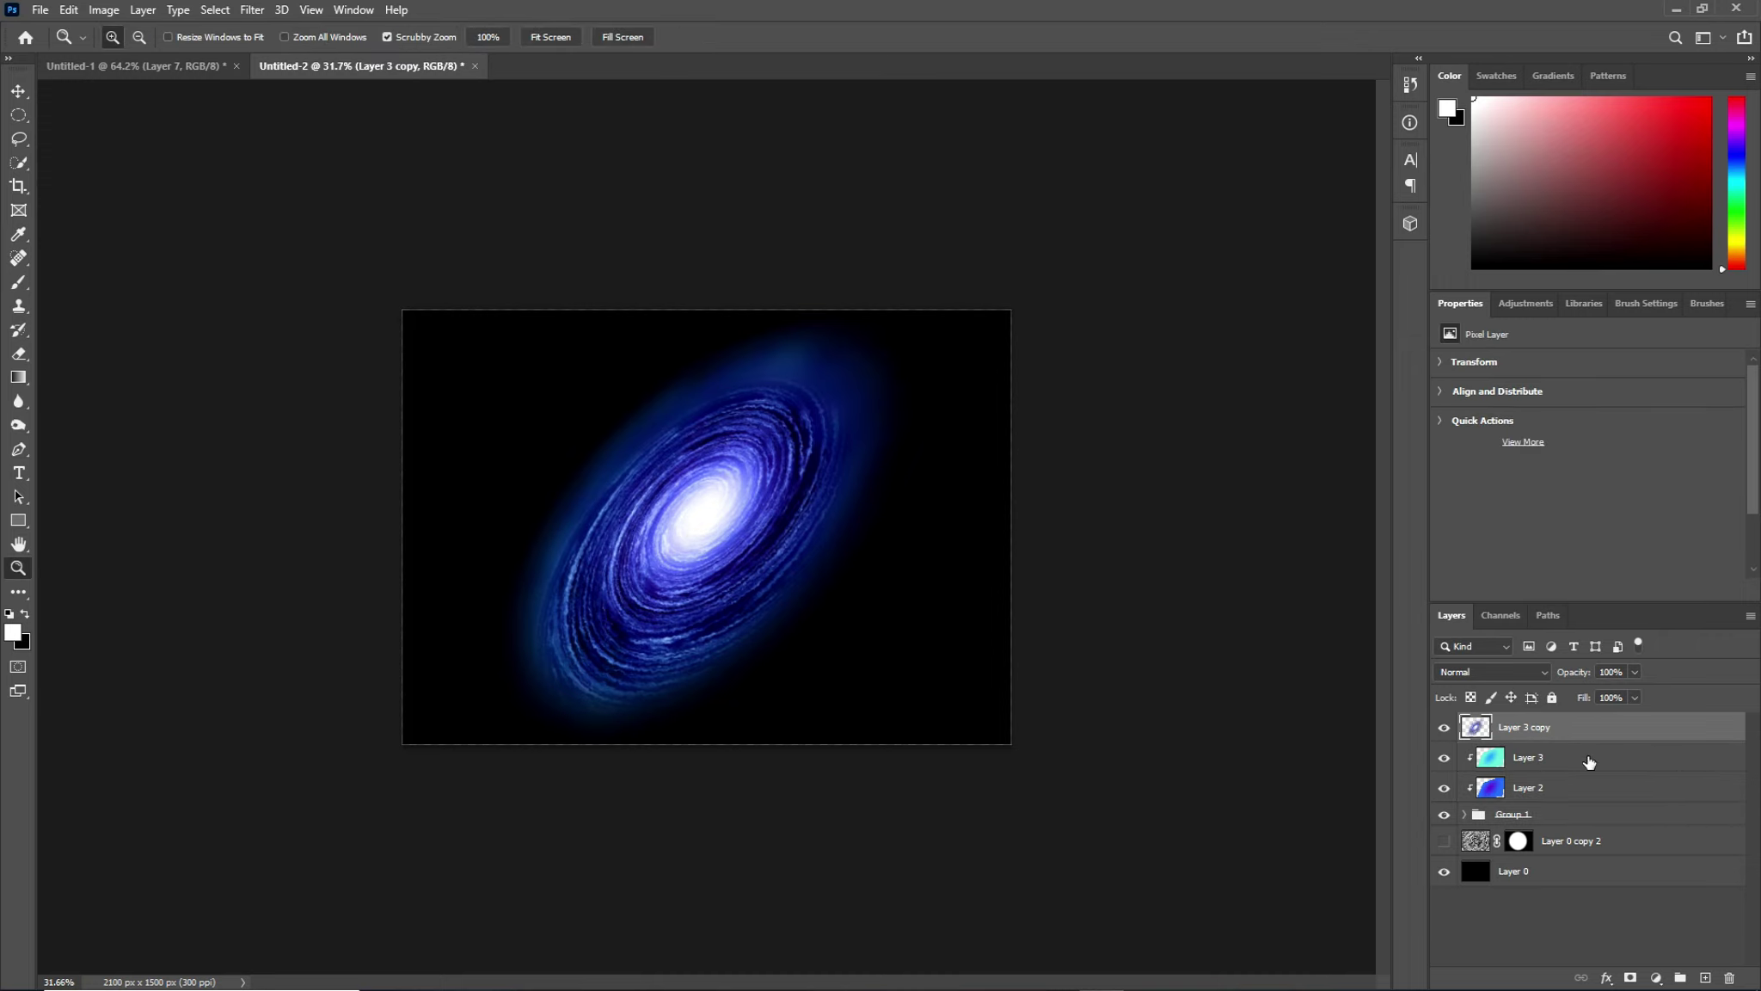
Check Layer 3 and Layer 2, then duplicate Layer 3 copy into Layer 3 copy 2.
{"action": "left_click", "coordinate": [1591, 767]}
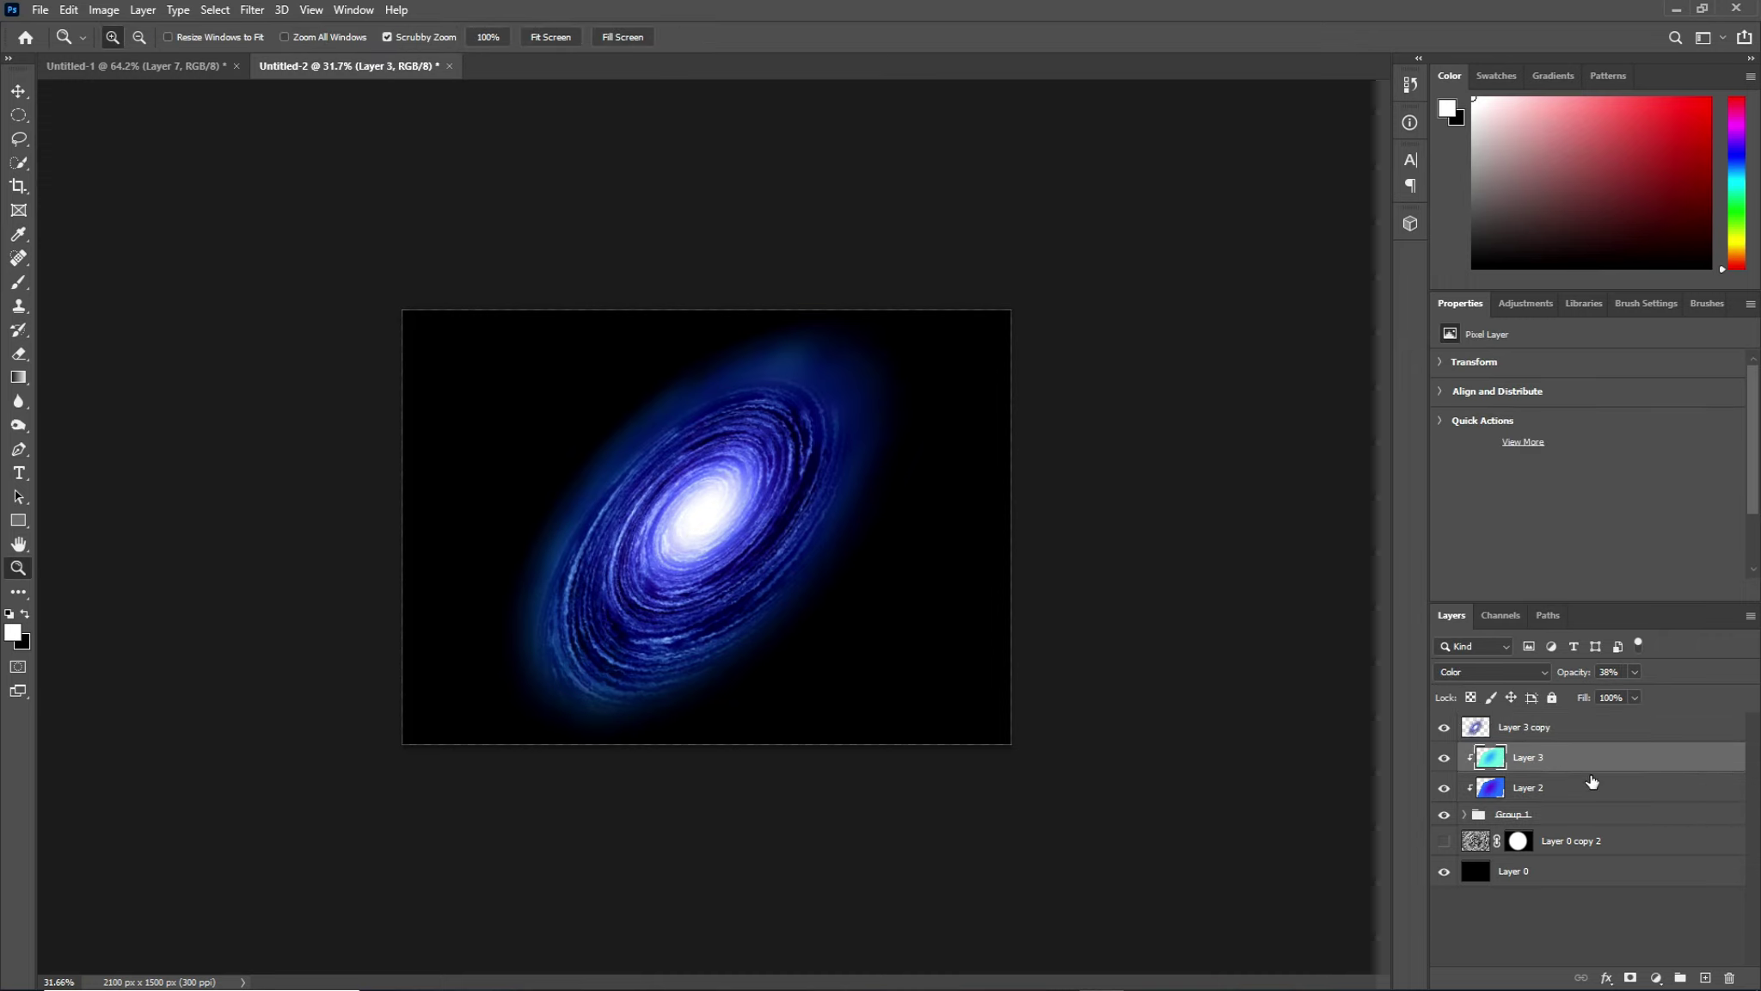
{"action": "left_click", "coordinate": [1592, 782]}
{"action": "left_click", "coordinate": [1583, 766]}
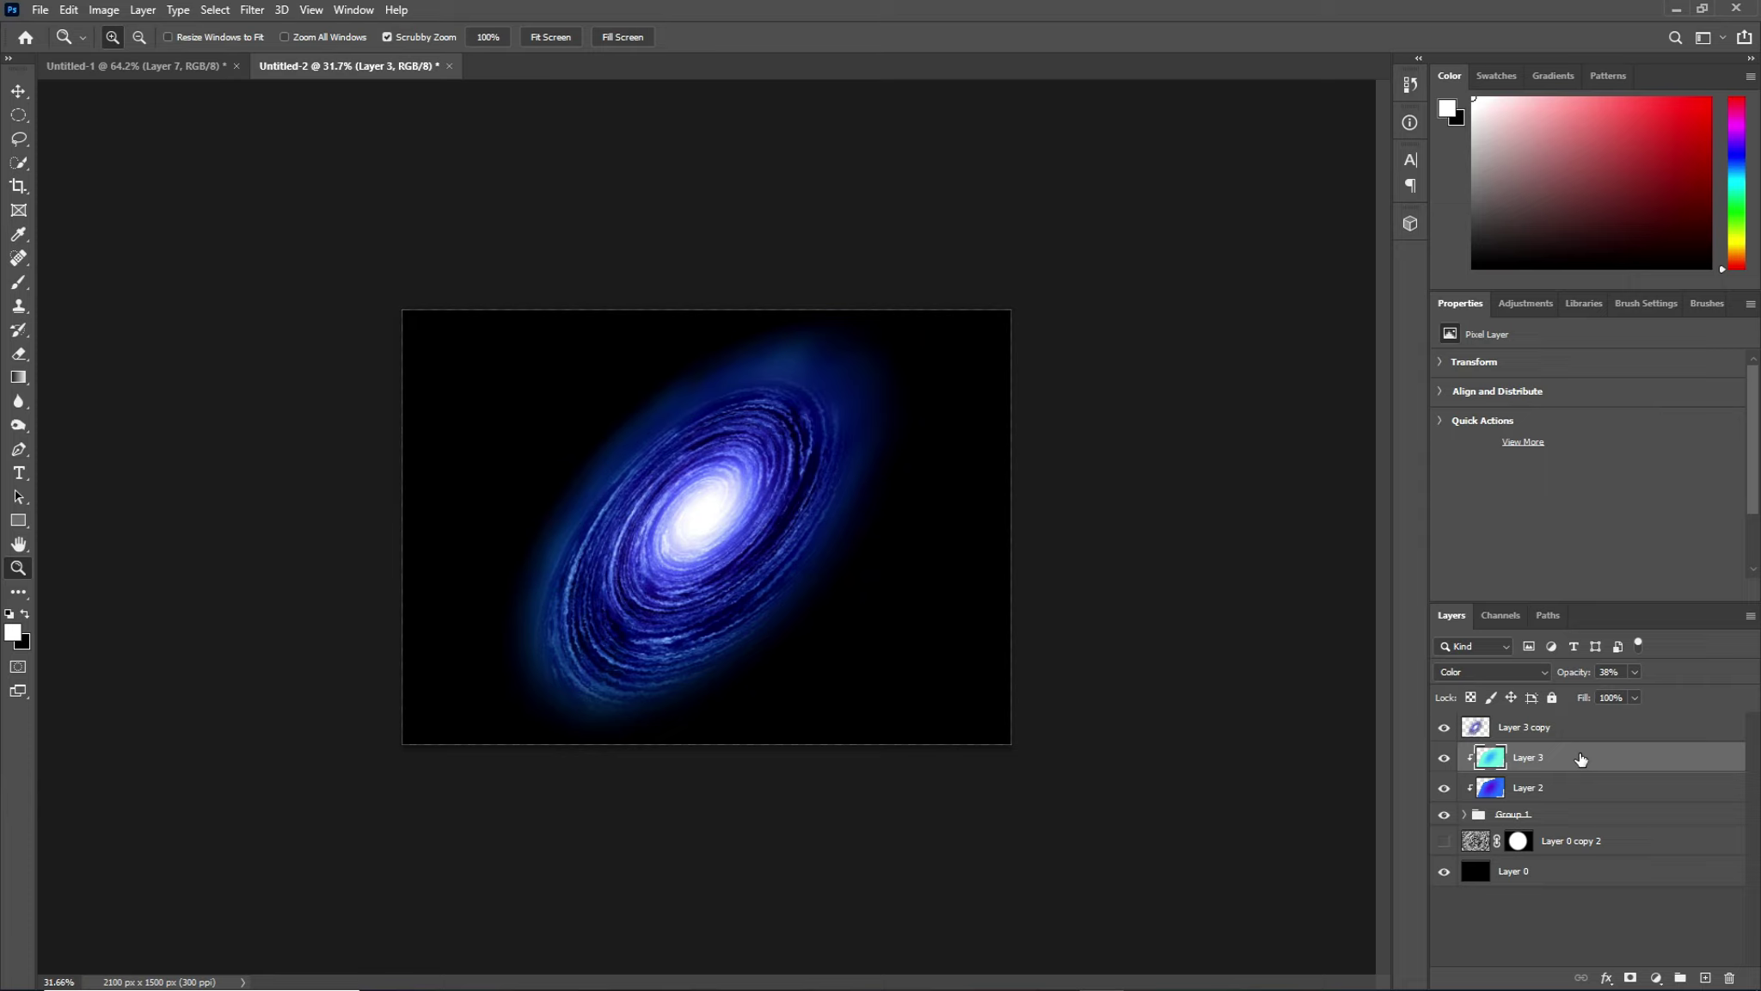
{"action": "left_click", "coordinate": [1578, 727]}
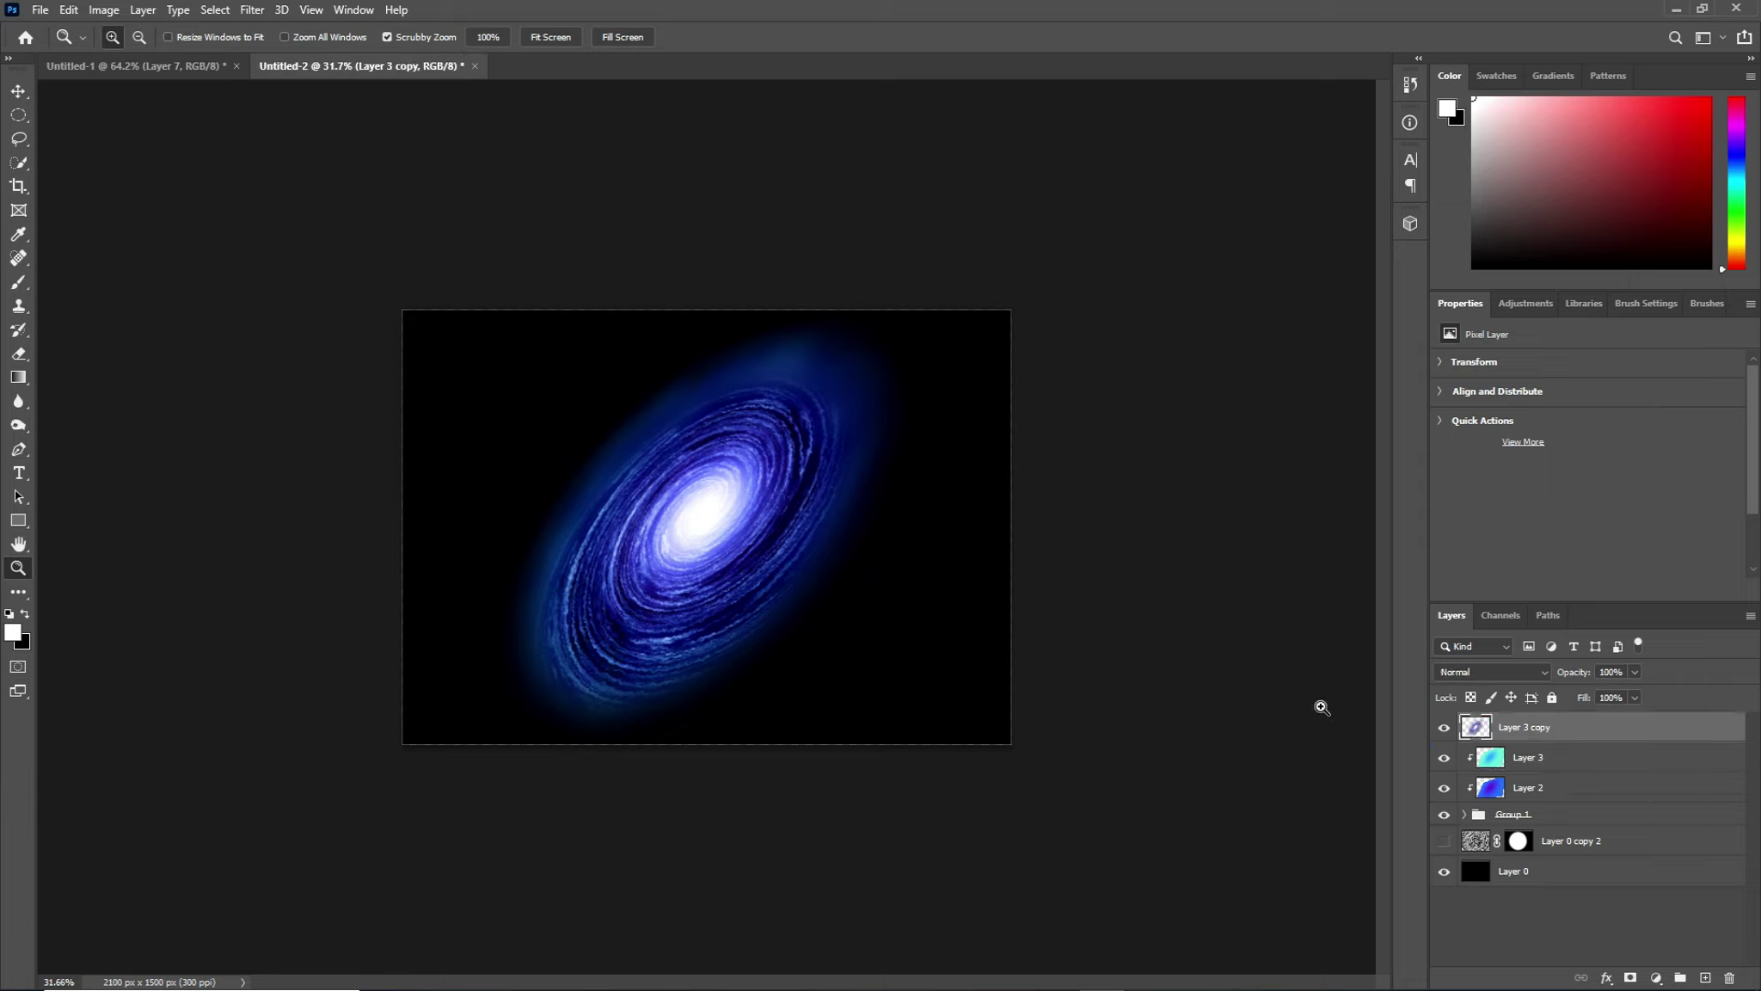
{"action": "key", "text": "ctrl+j"}
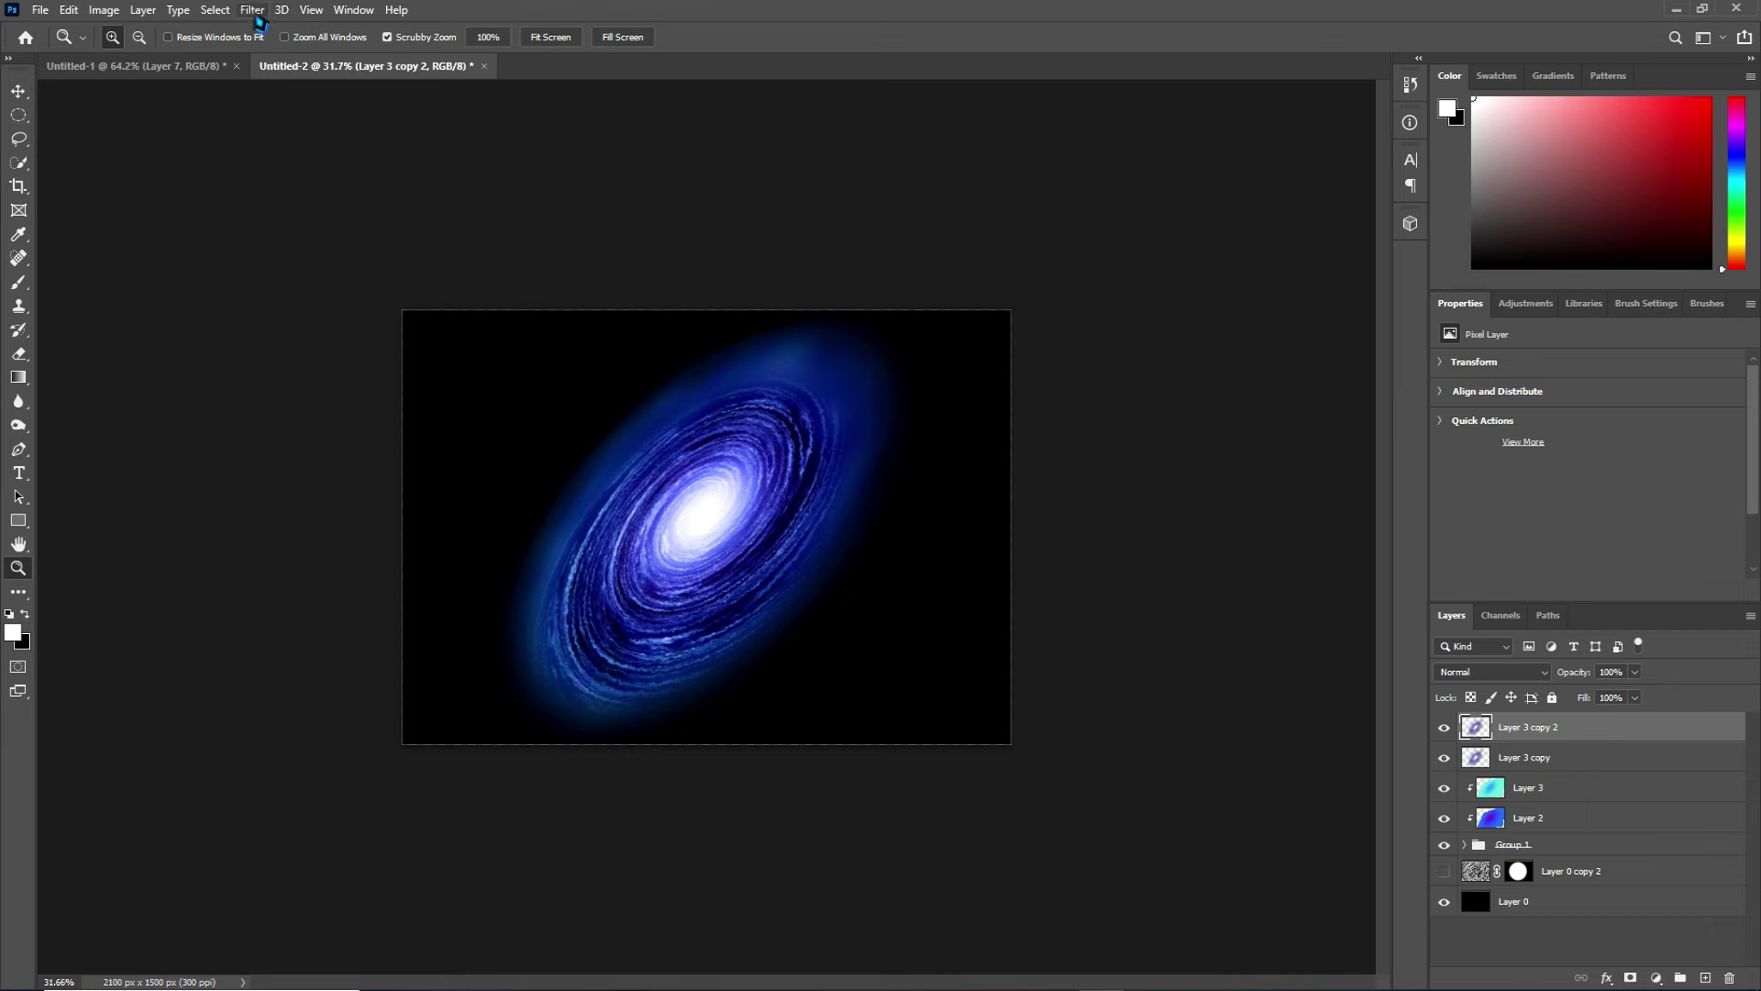
Apply a 6-pixel Gaussian Blur to Layer 3 copy 2, then zoom in on the galaxy.
{"action": "left_click", "coordinate": [255, 12]}
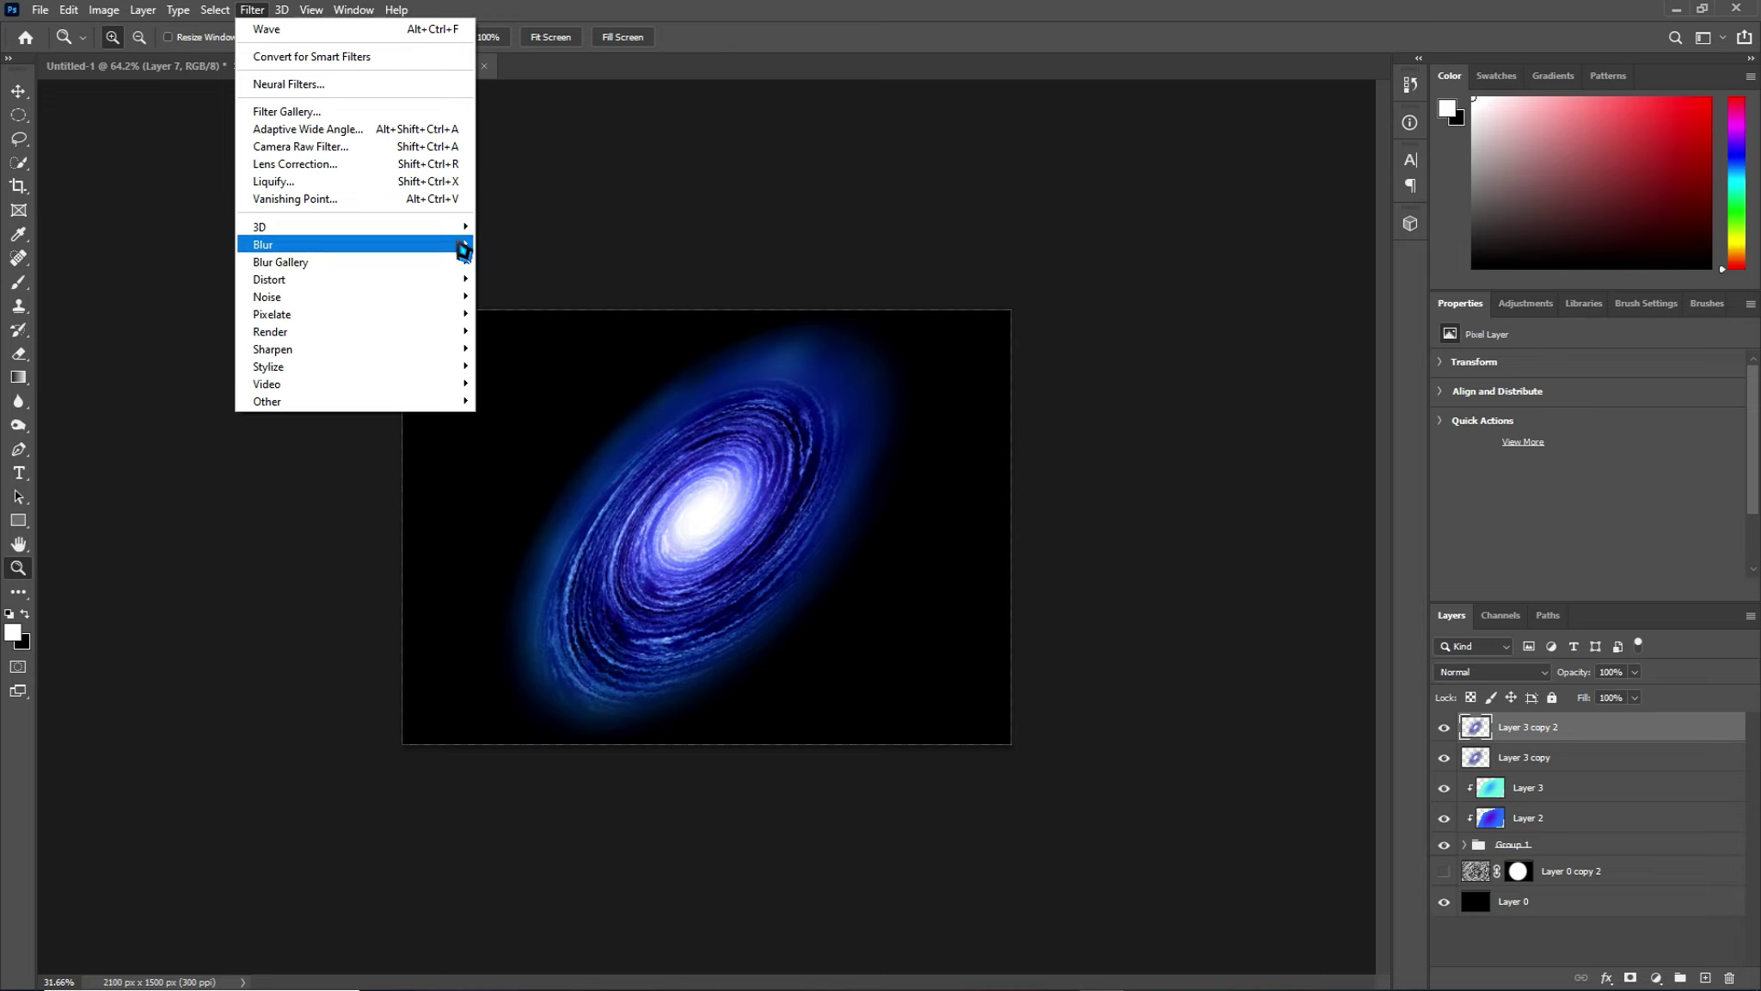
{"action": "mouse_move", "coordinate": [351, 243]}
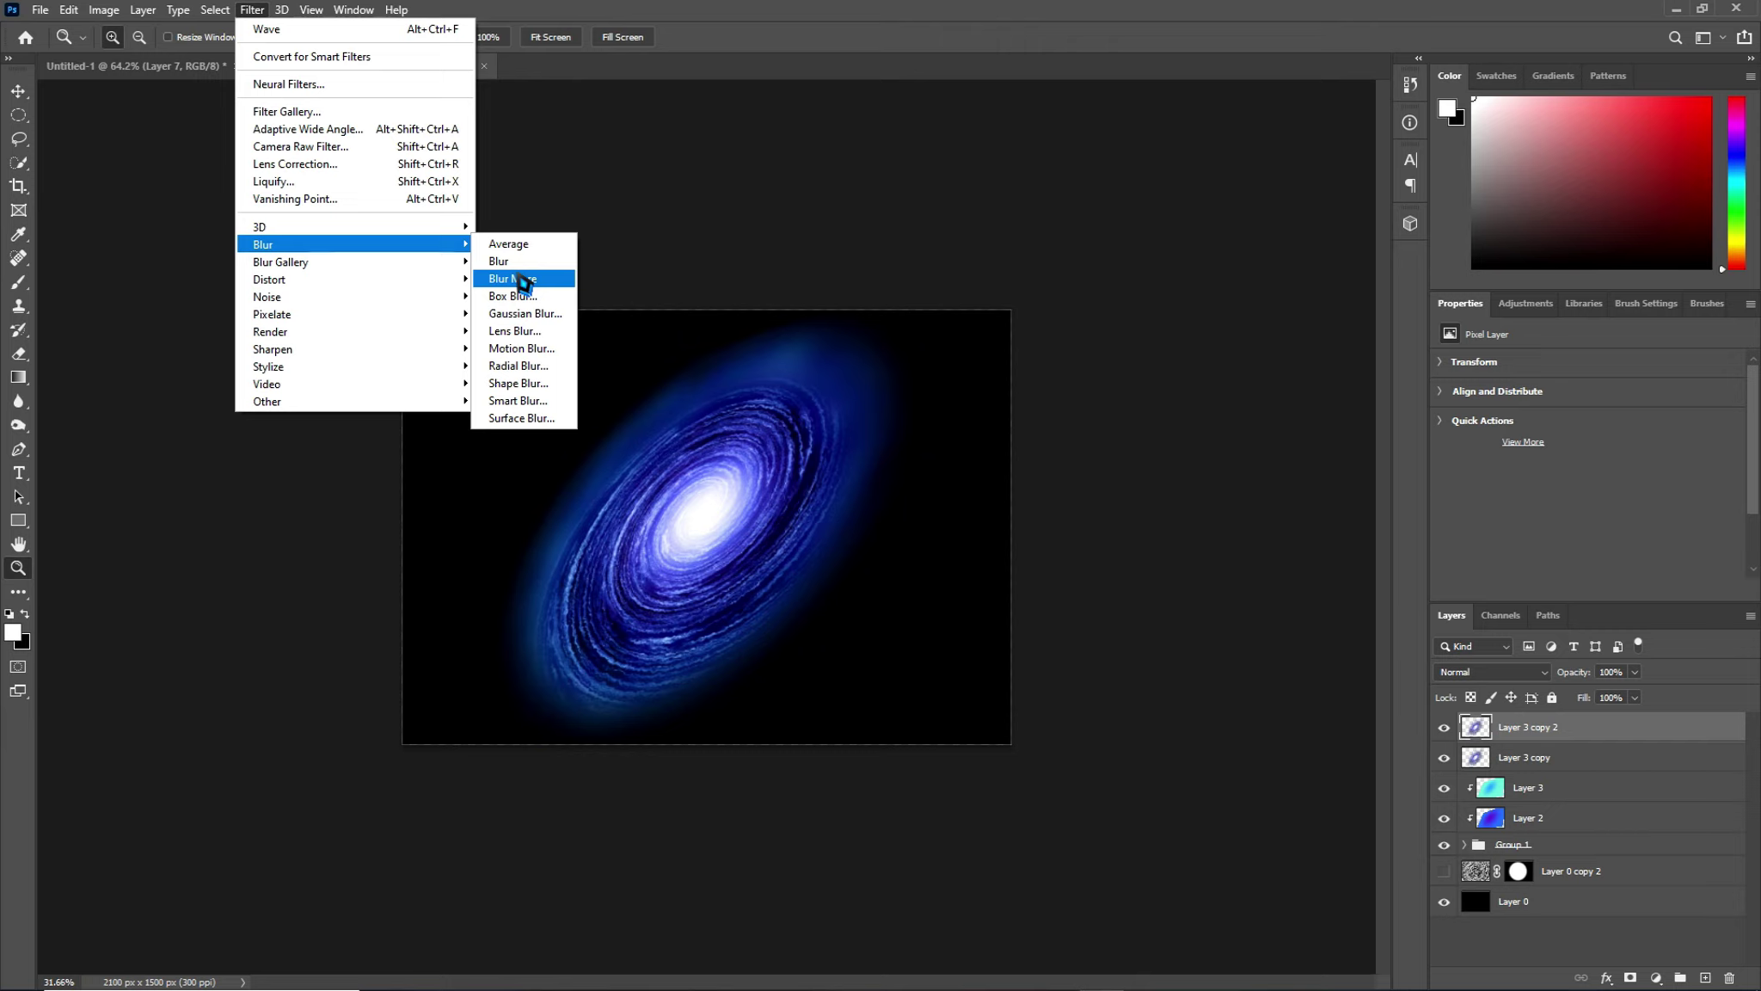
{"action": "left_click", "coordinate": [534, 311]}
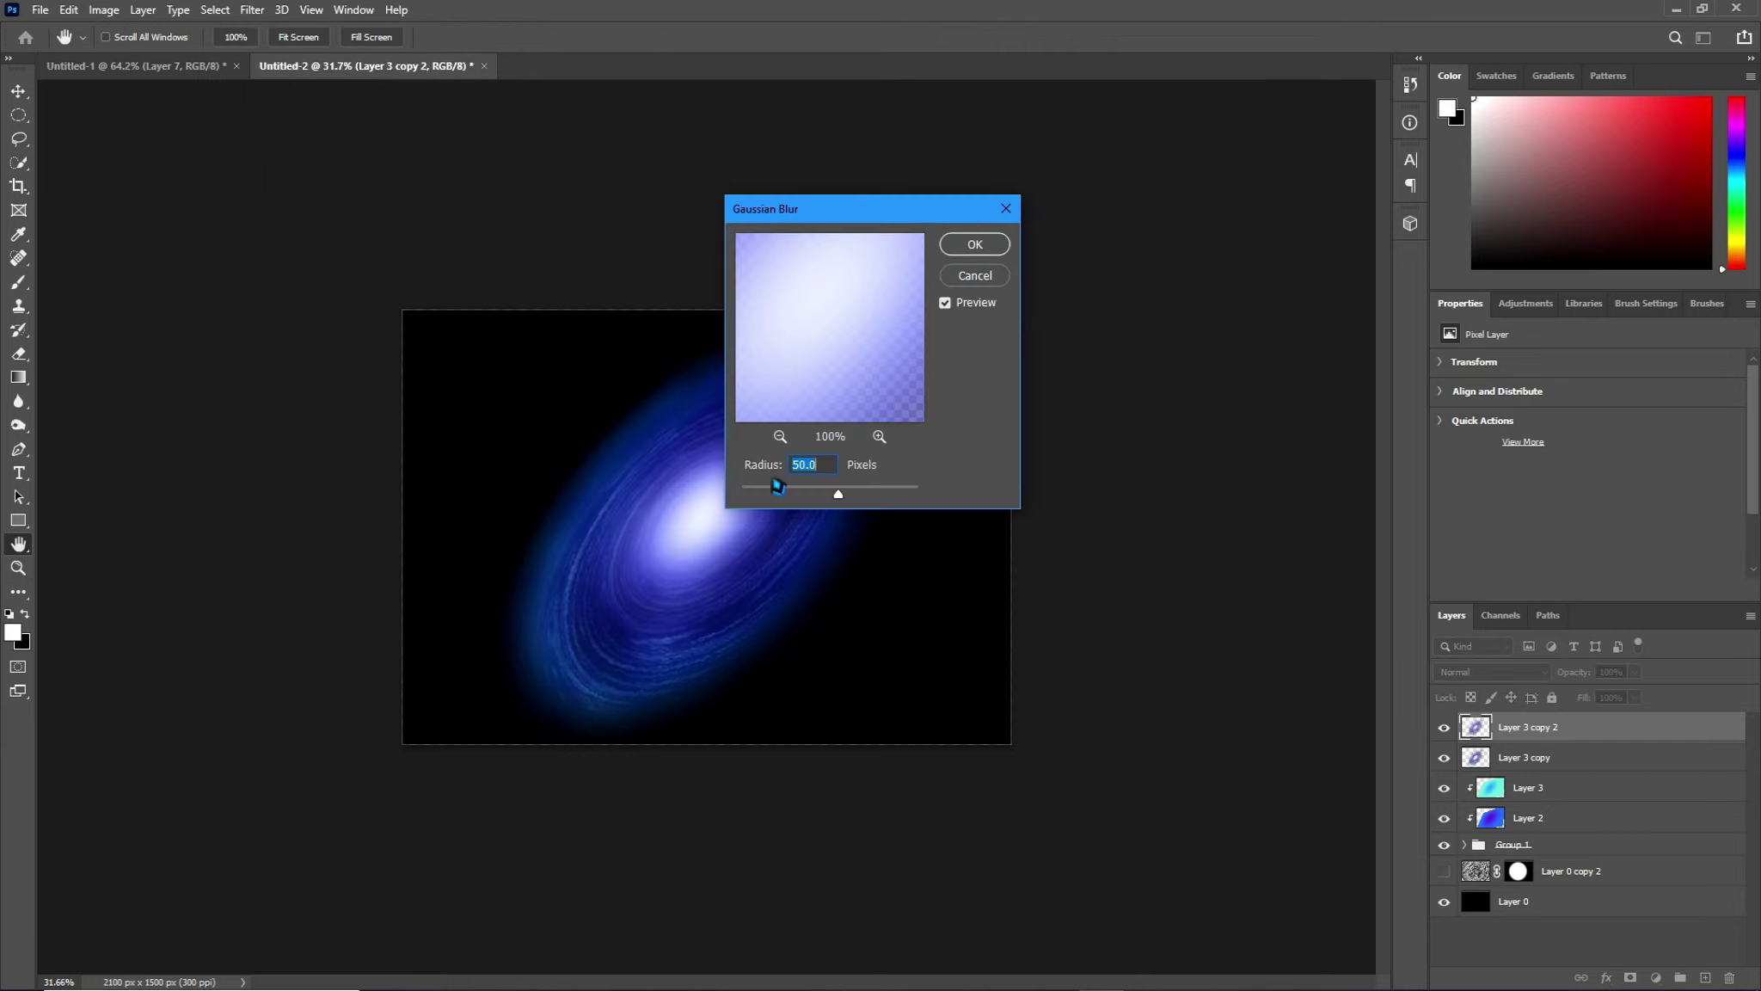
{"action": "left_click", "coordinate": [809, 467]}
{"action": "type", "text": "10"}
{"action": "type", "text": "6"}
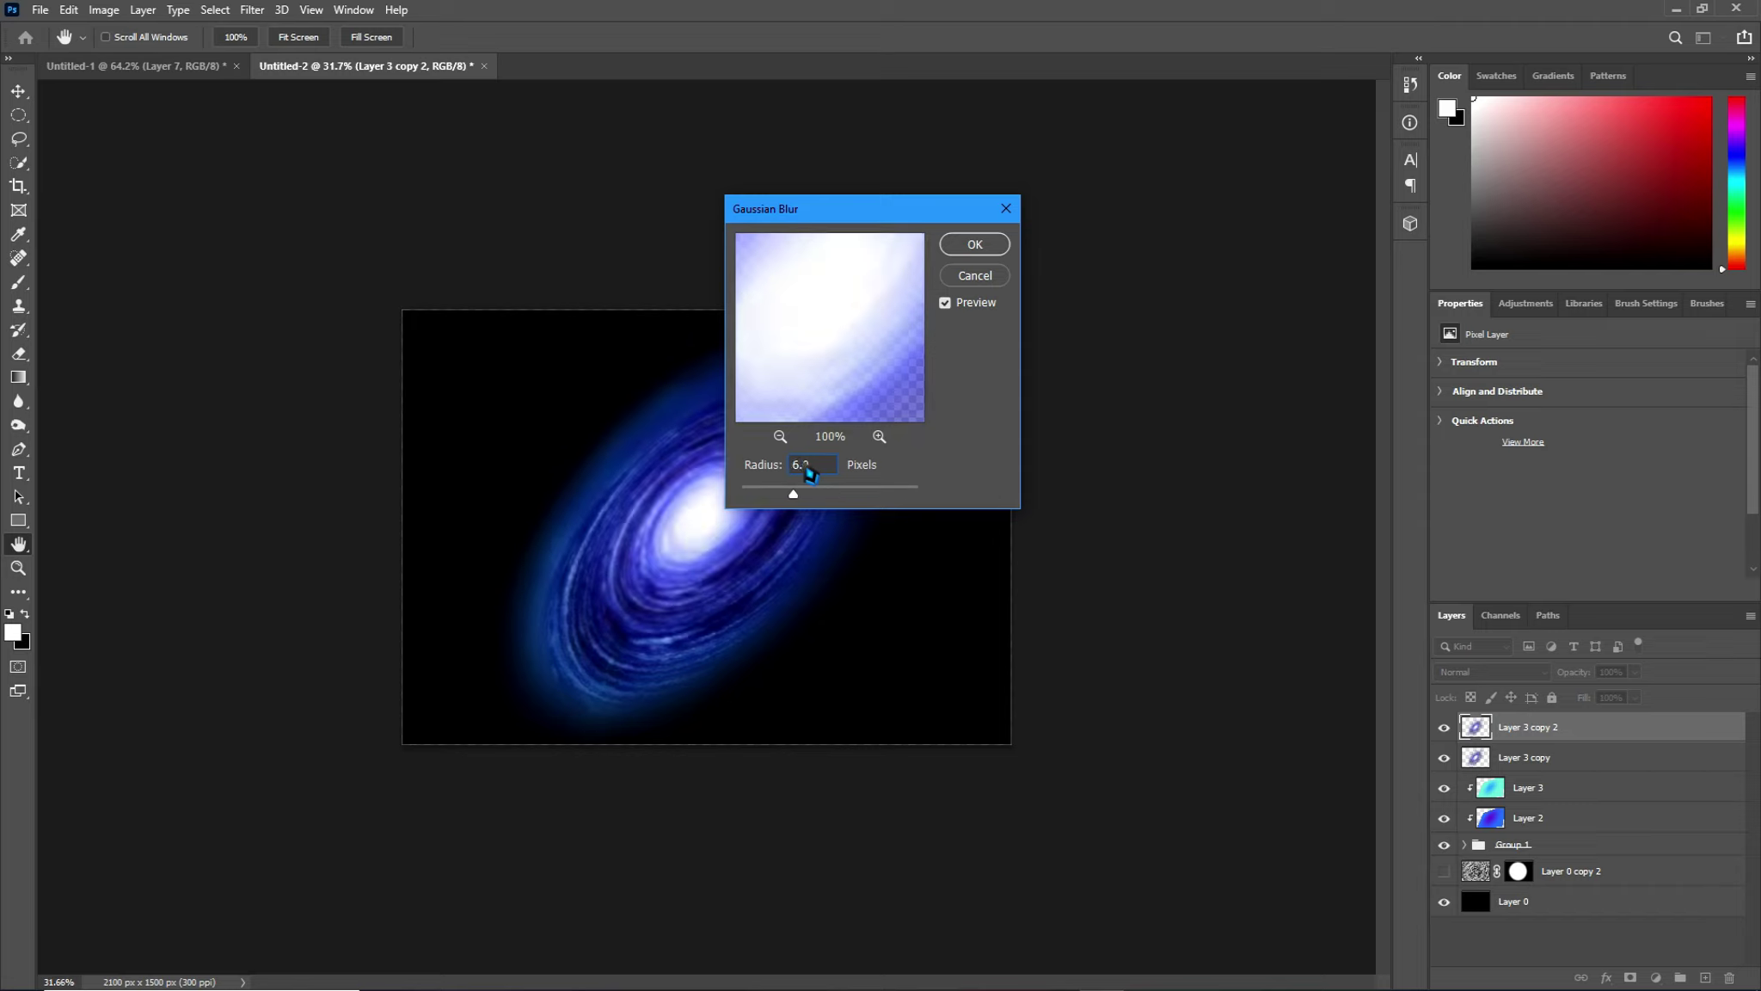
{"action": "left_click", "coordinate": [981, 247]}
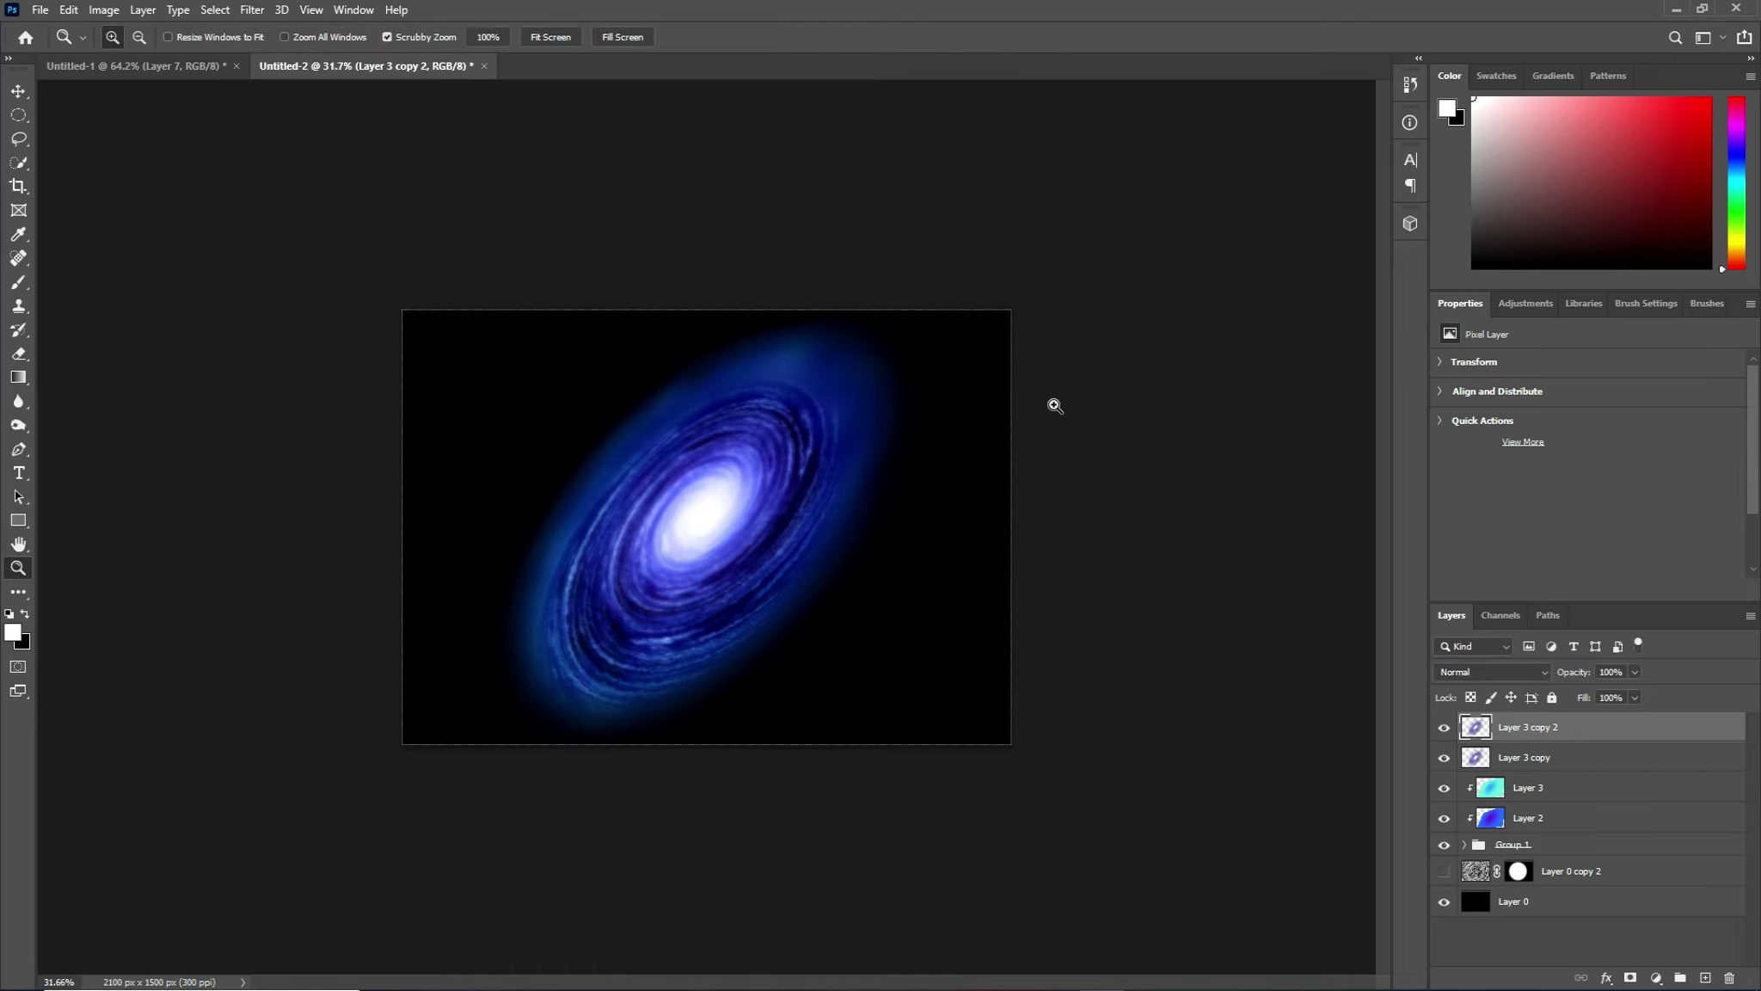
{"action": "left_click_drag", "start_coordinate": [847, 602], "coordinate": [892, 595]}
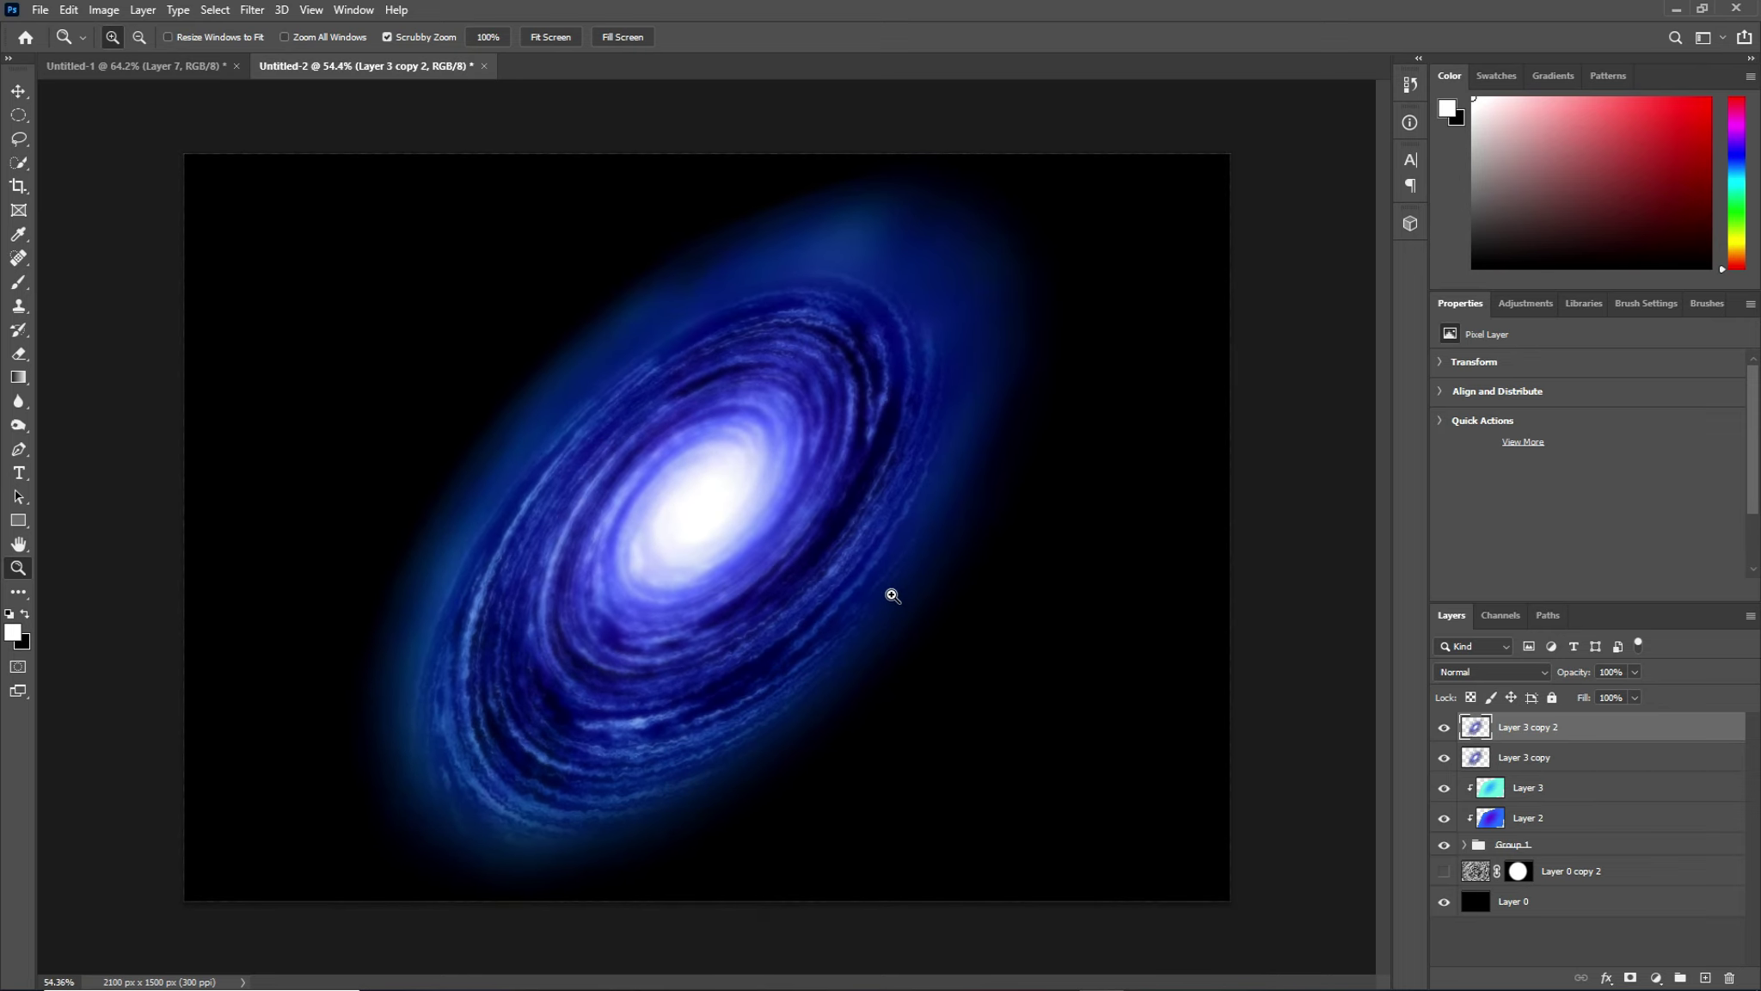
Undo the 6-pixel blur and reapply Gaussian Blur to Layer 3 copy 2 at a 1.1-pixel radius.
{"action": "key", "text": "ctrl+f"}
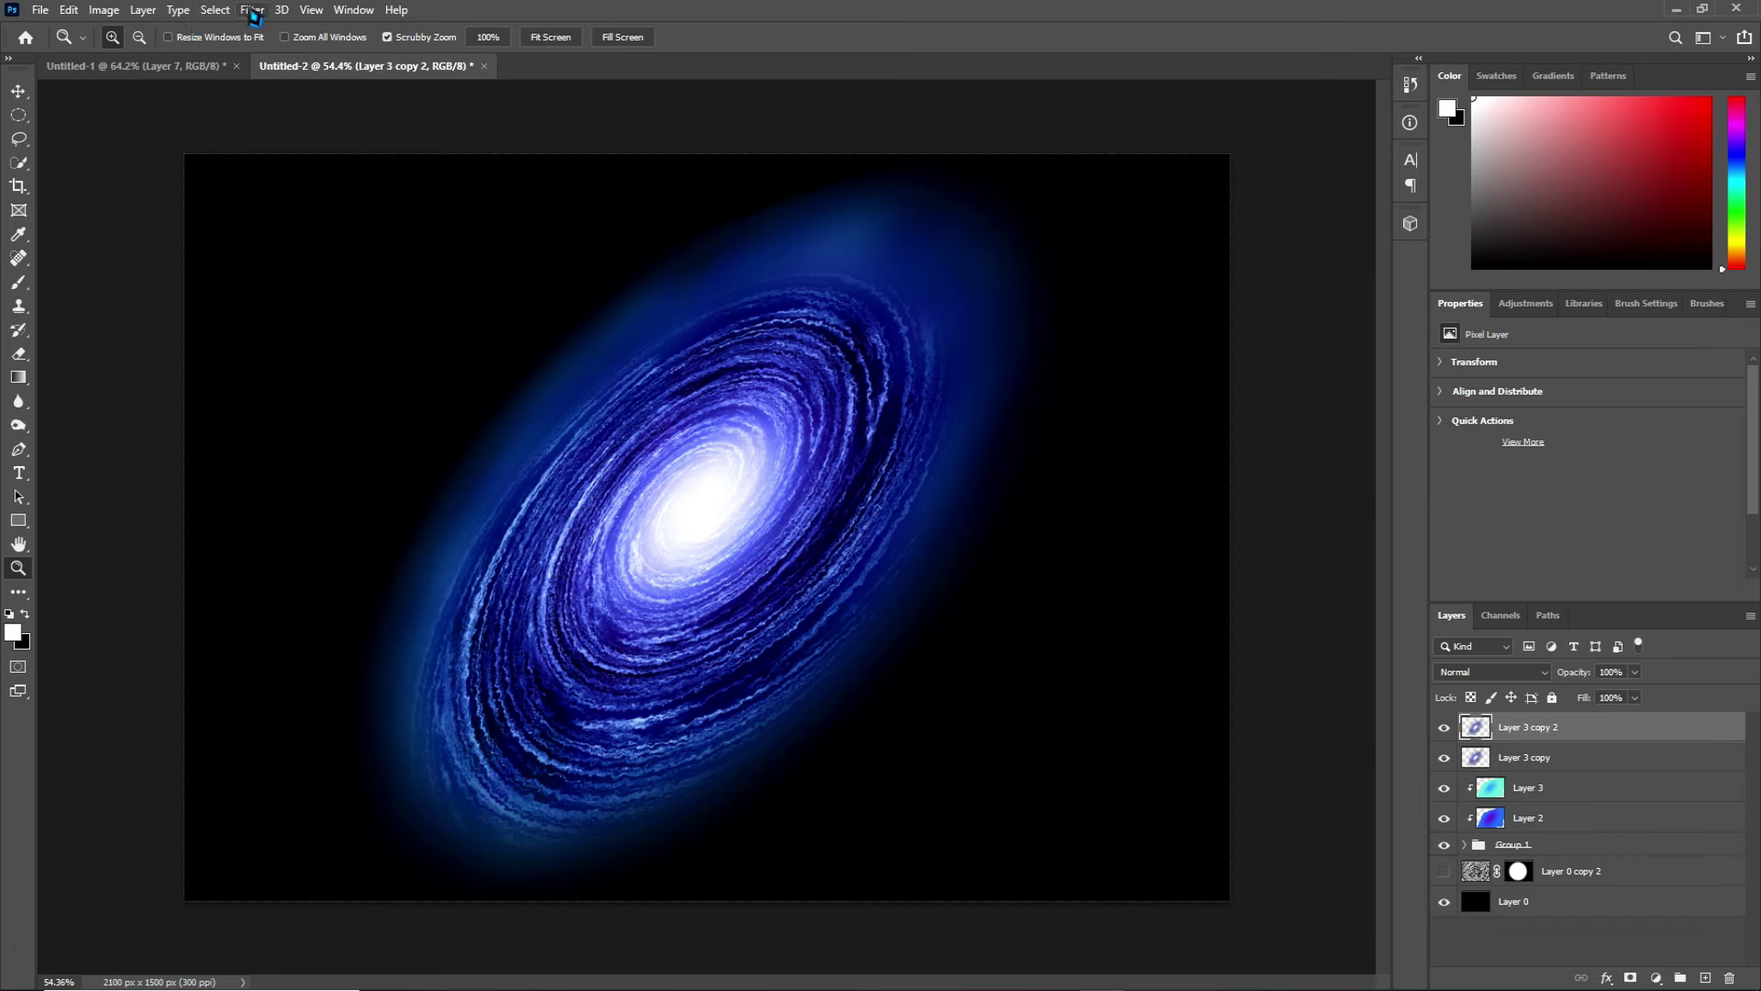
{"action": "left_click", "coordinate": [252, 10]}
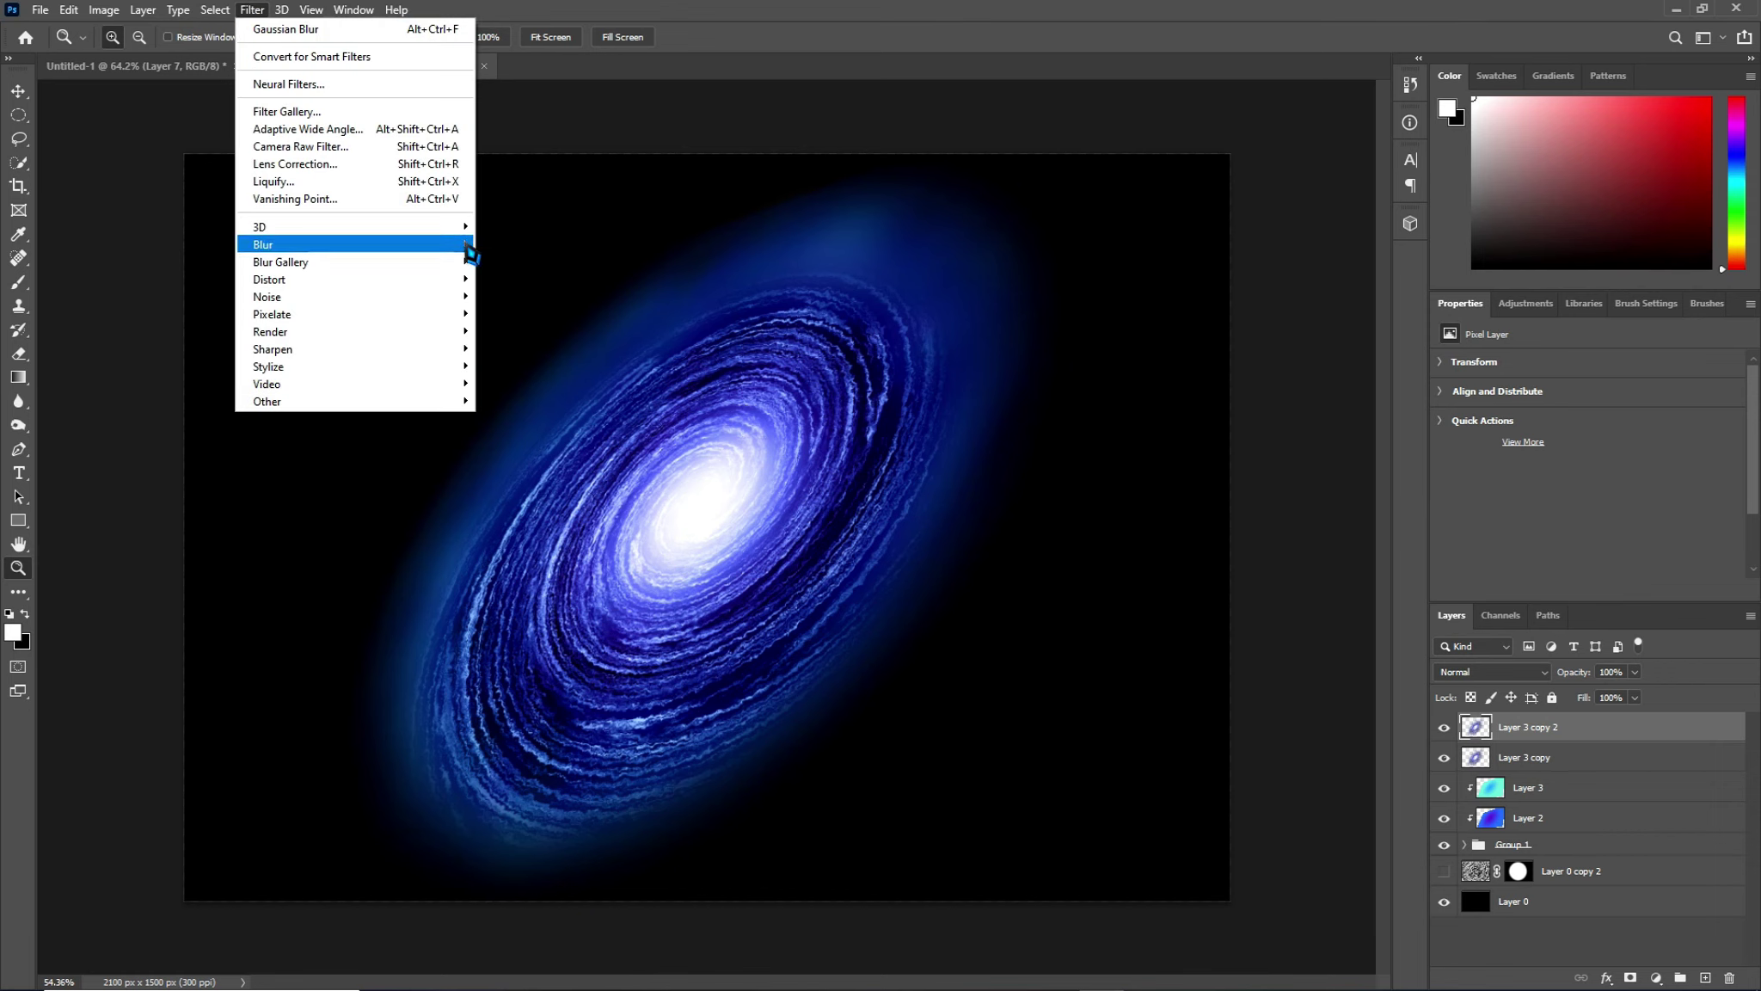
{"action": "mouse_move", "coordinate": [351, 243]}
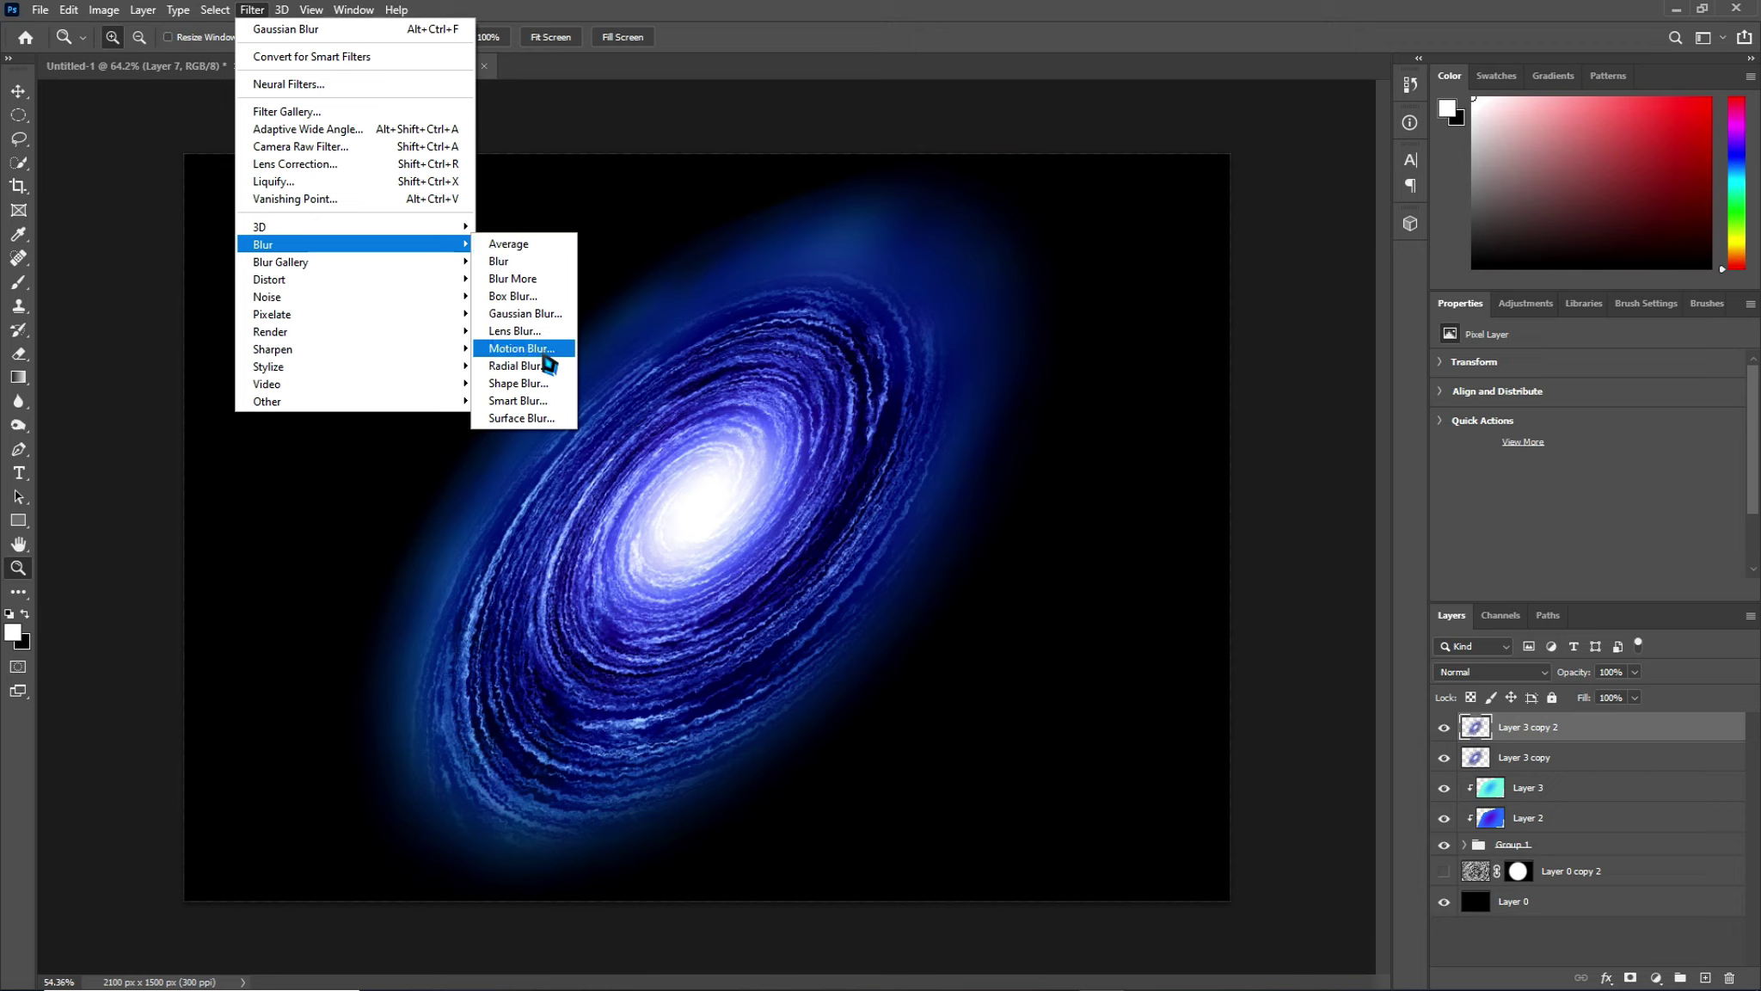
{"action": "key", "text": "Escape"}
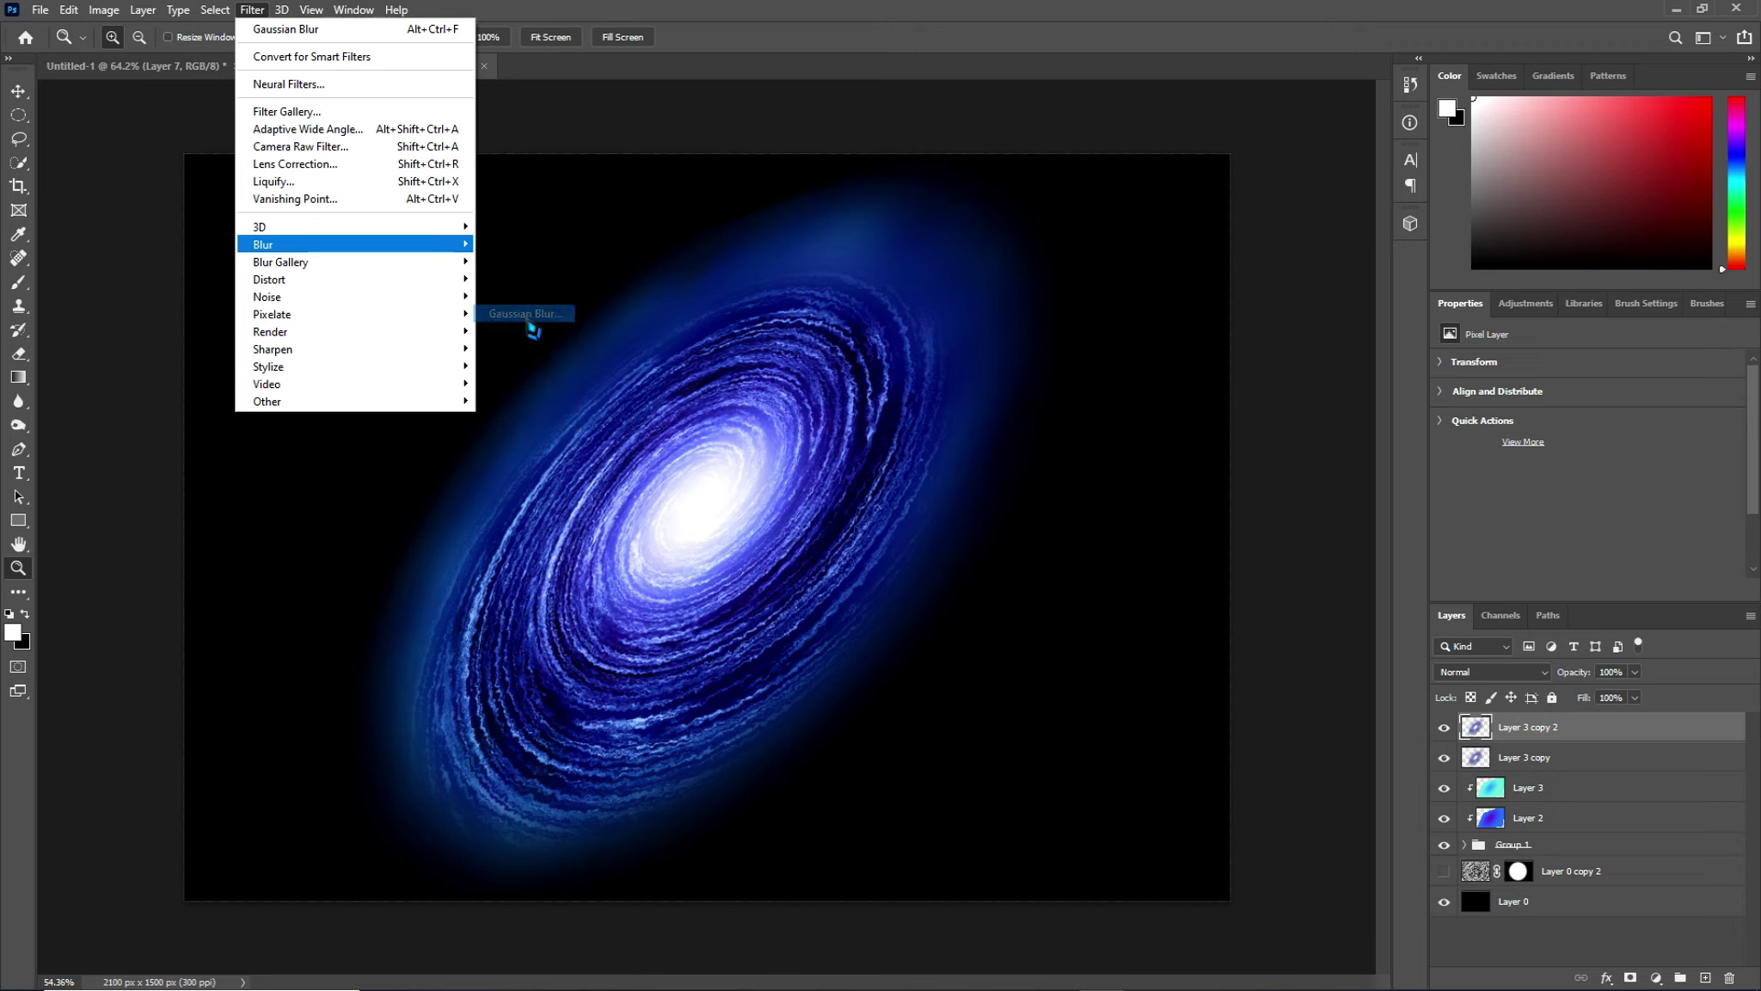
{"action": "key", "text": "Escape"}
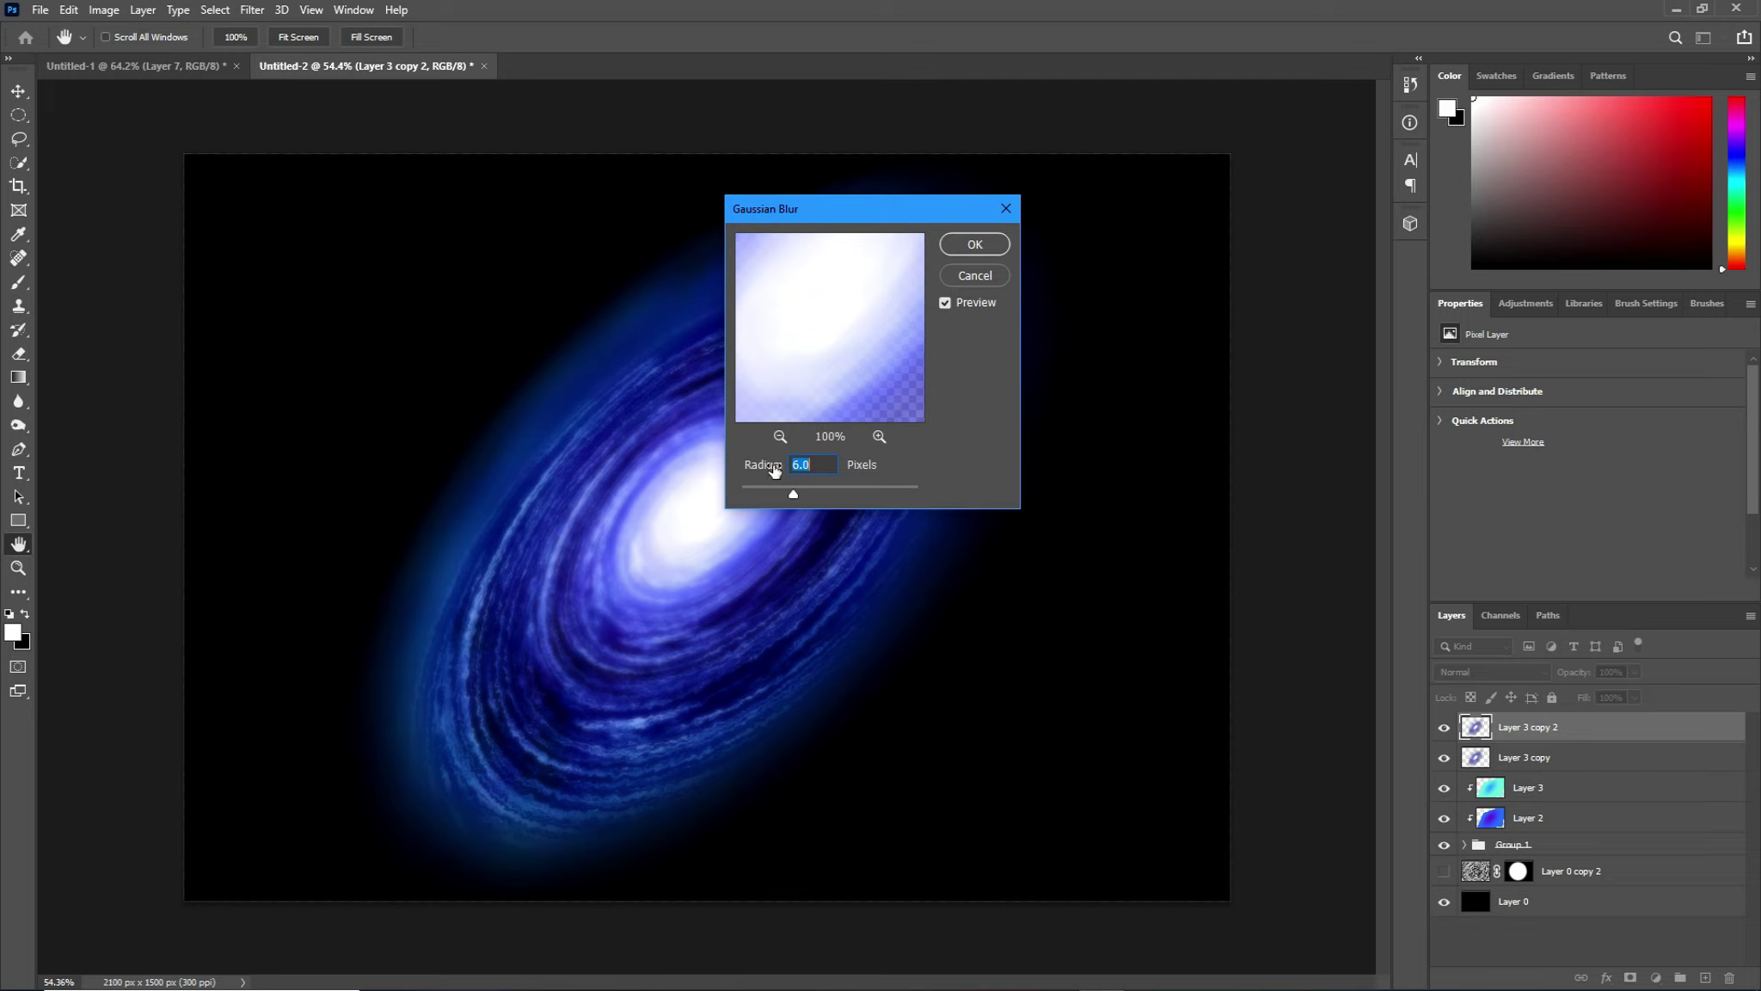
{"action": "left_click_drag", "start_coordinate": [794, 498], "coordinate": [750, 497]}
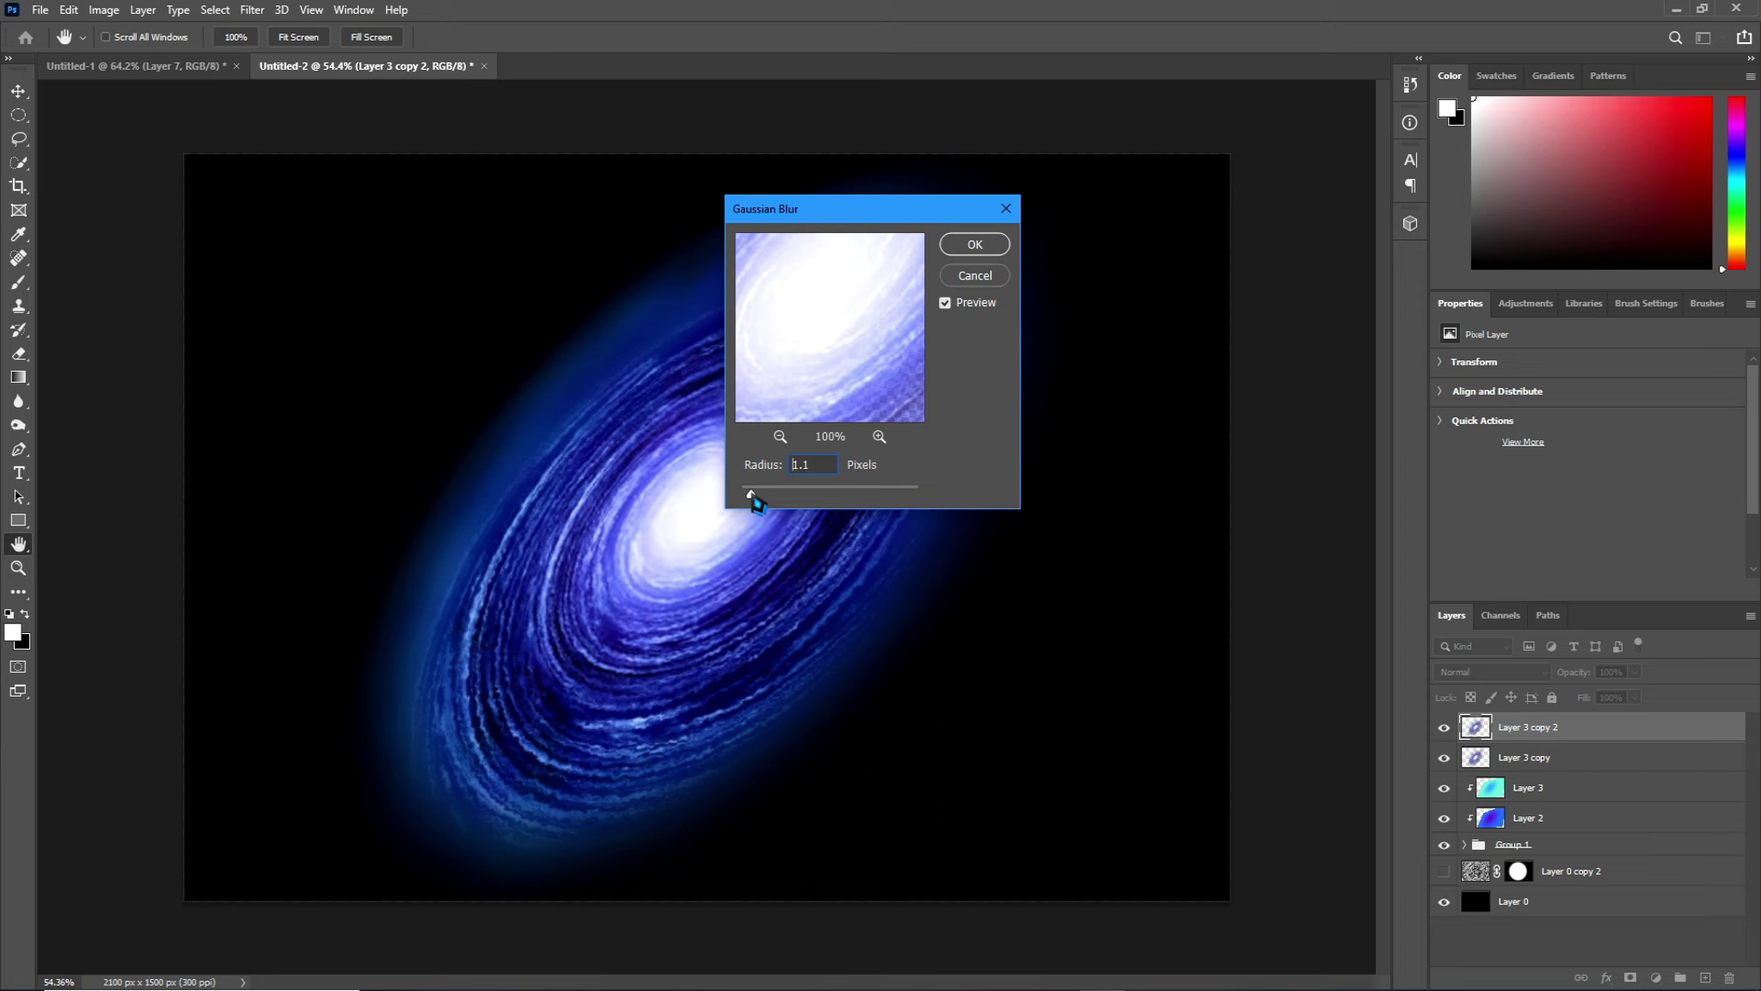
{"action": "left_click_drag", "start_coordinate": [753, 498], "coordinate": [756, 503]}
{"action": "left_click", "coordinate": [977, 246]}
{"action": "key", "text": "z"}
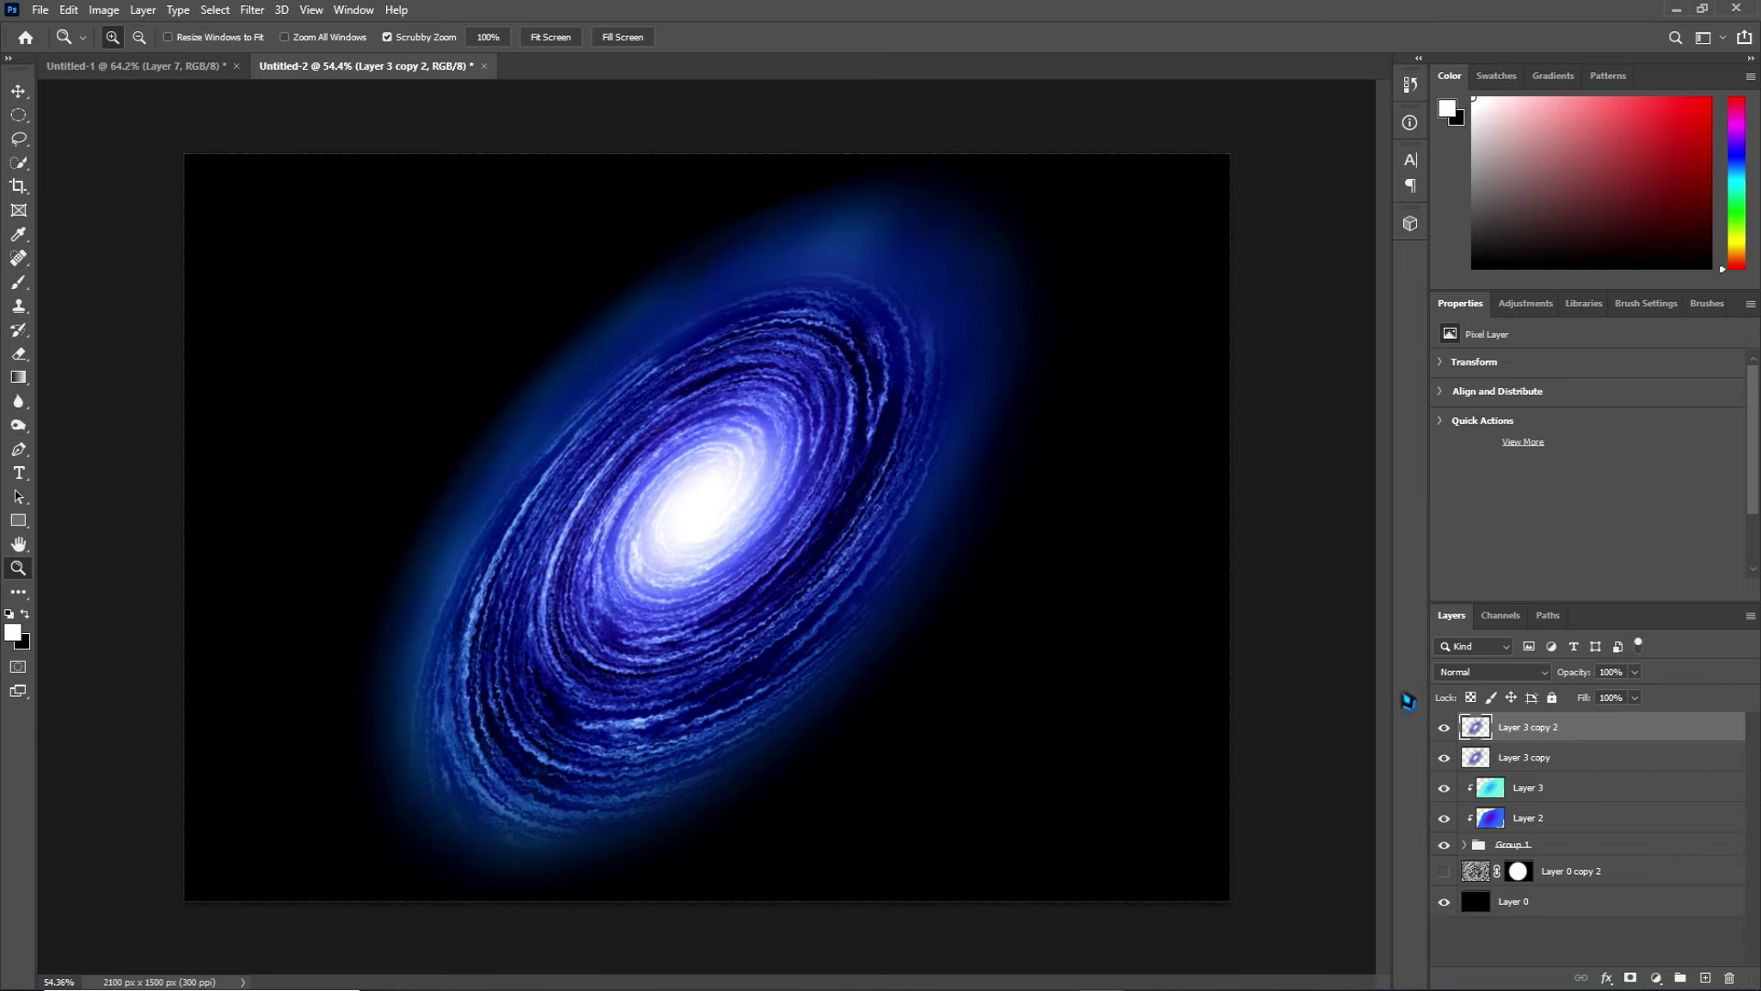
Select both galaxy copies and free-transform them to about 106% width, discarding a trial skew.
{"action": "left_click", "coordinate": [1589, 759], "text": "shift"}
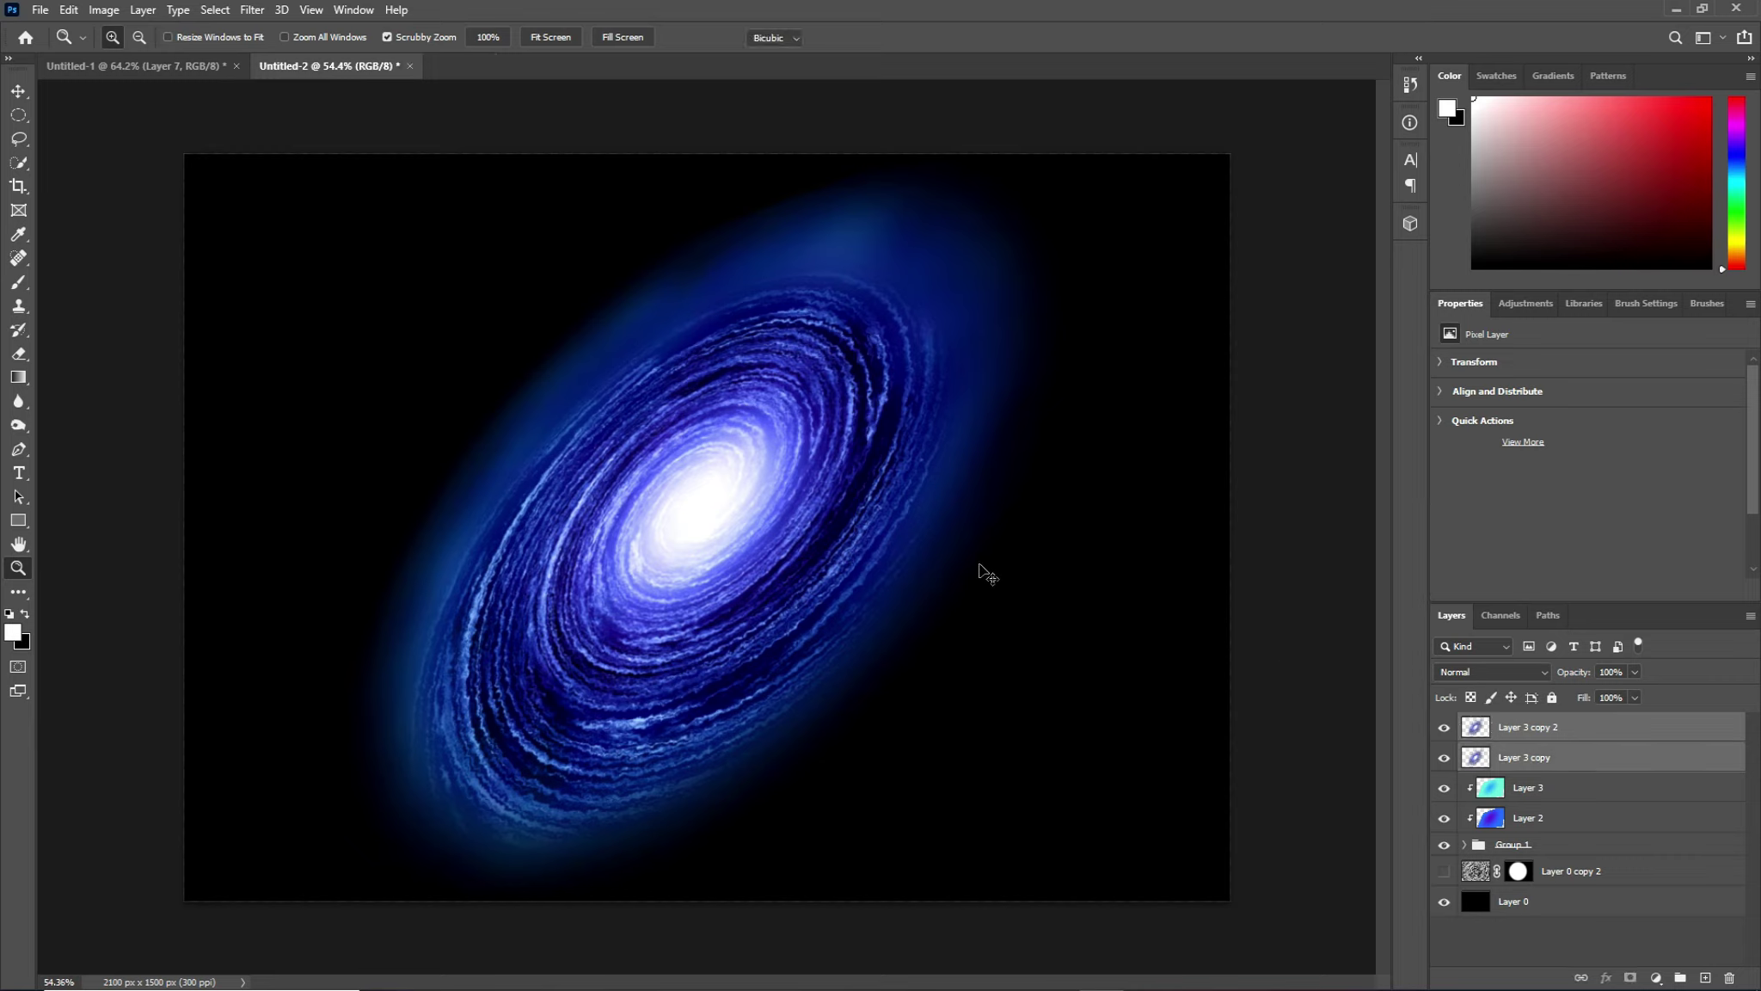
{"action": "key", "text": "ctrl+t"}
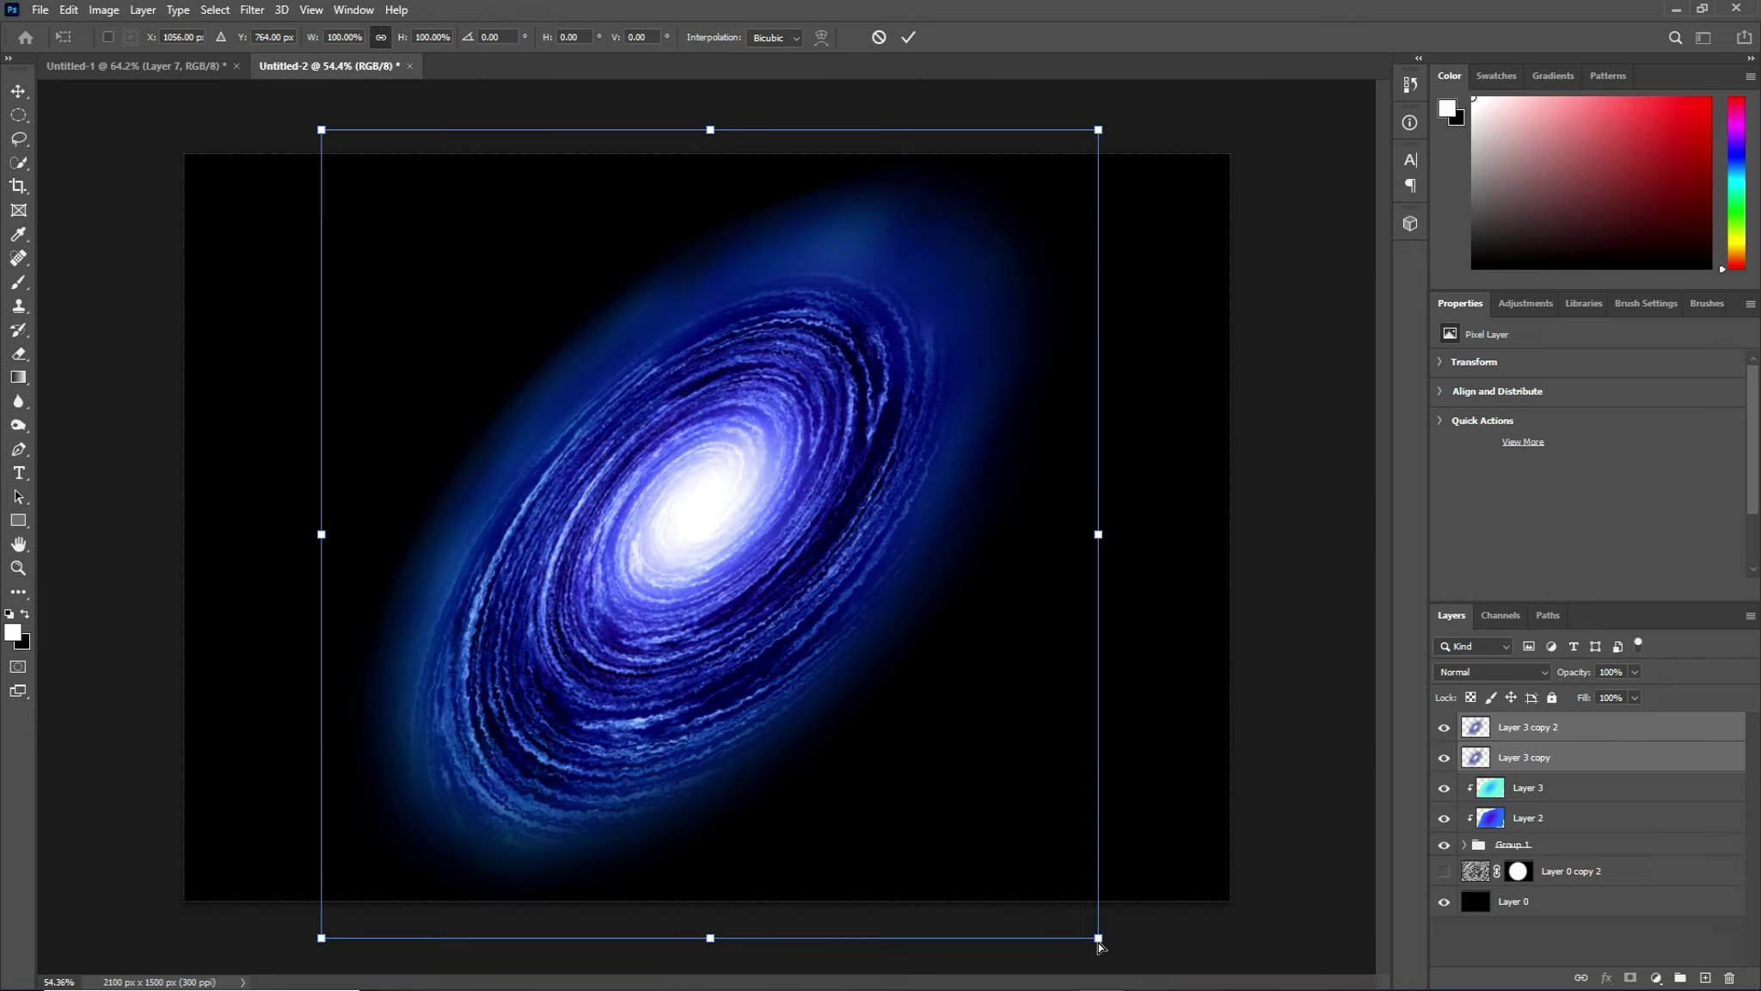
{"action": "left_click_drag", "start_coordinate": [1099, 942], "coordinate": [1136, 972]}
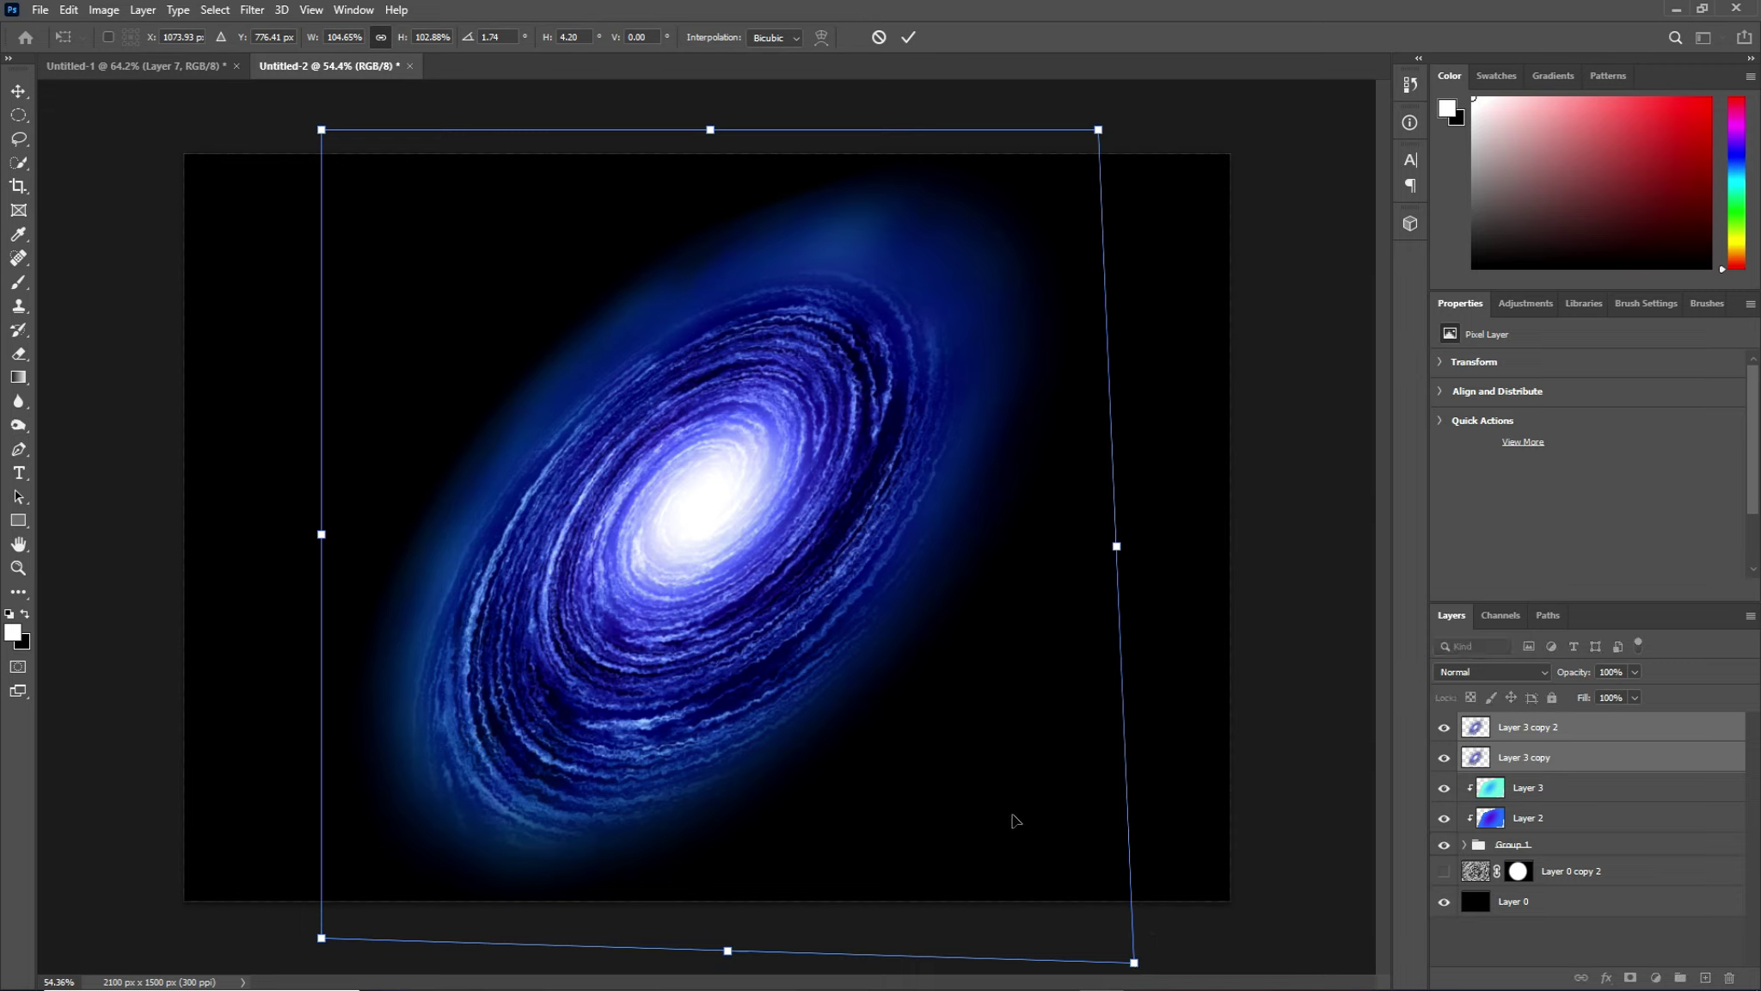
{"action": "key", "text": "ctrl+z"}
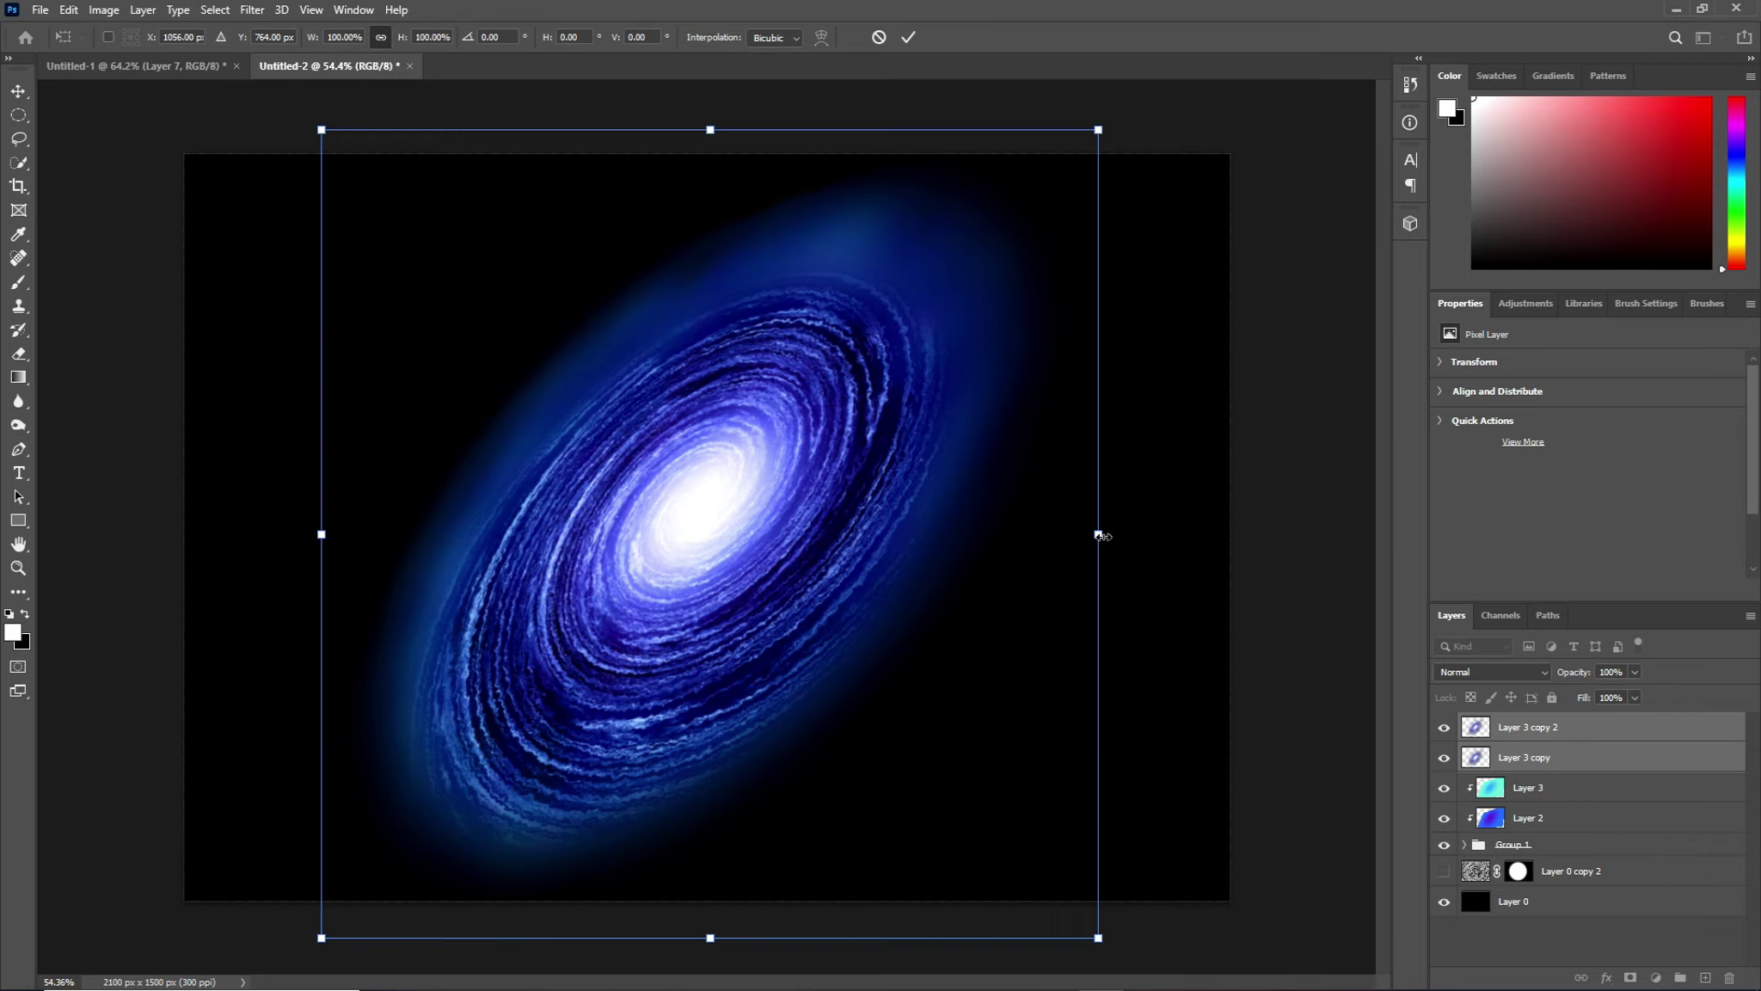
{"action": "left_click_drag", "start_coordinate": [1101, 536], "coordinate": [1177, 539]}
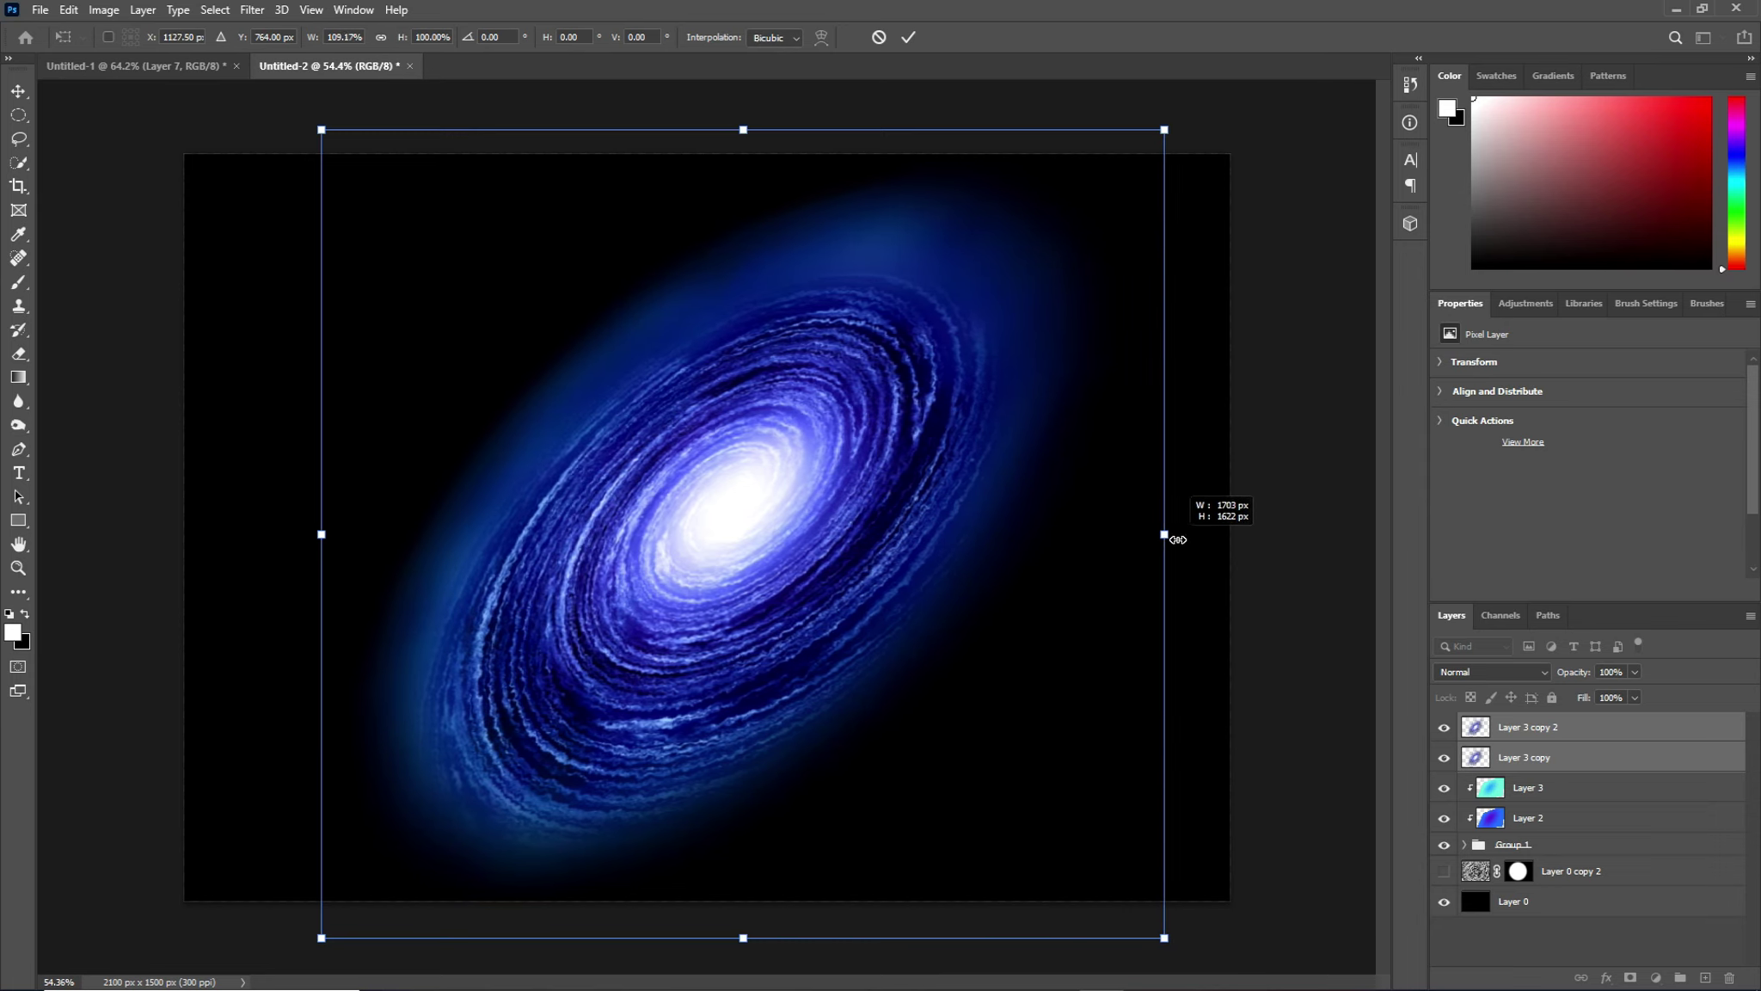
{"action": "left_click_drag", "start_coordinate": [1177, 538], "coordinate": [1150, 539]}
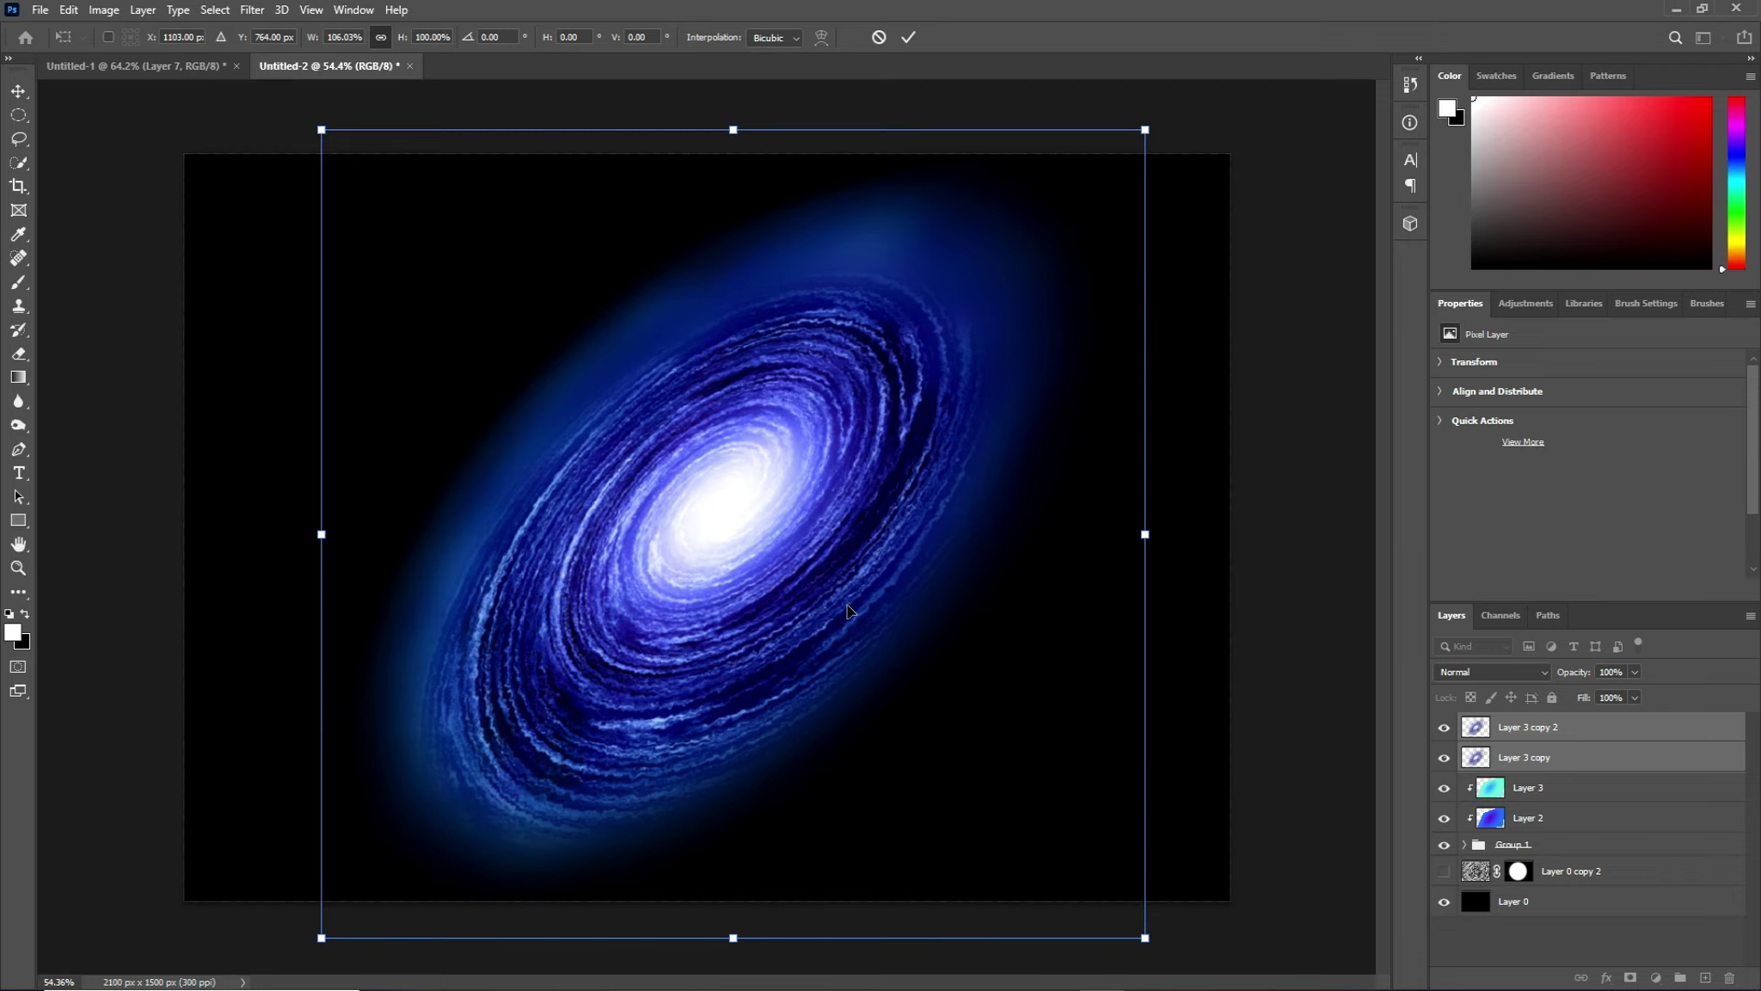
{"action": "key", "text": "Return"}
{"action": "left_click", "coordinate": [1597, 730]}
{"action": "key", "text": "z"}
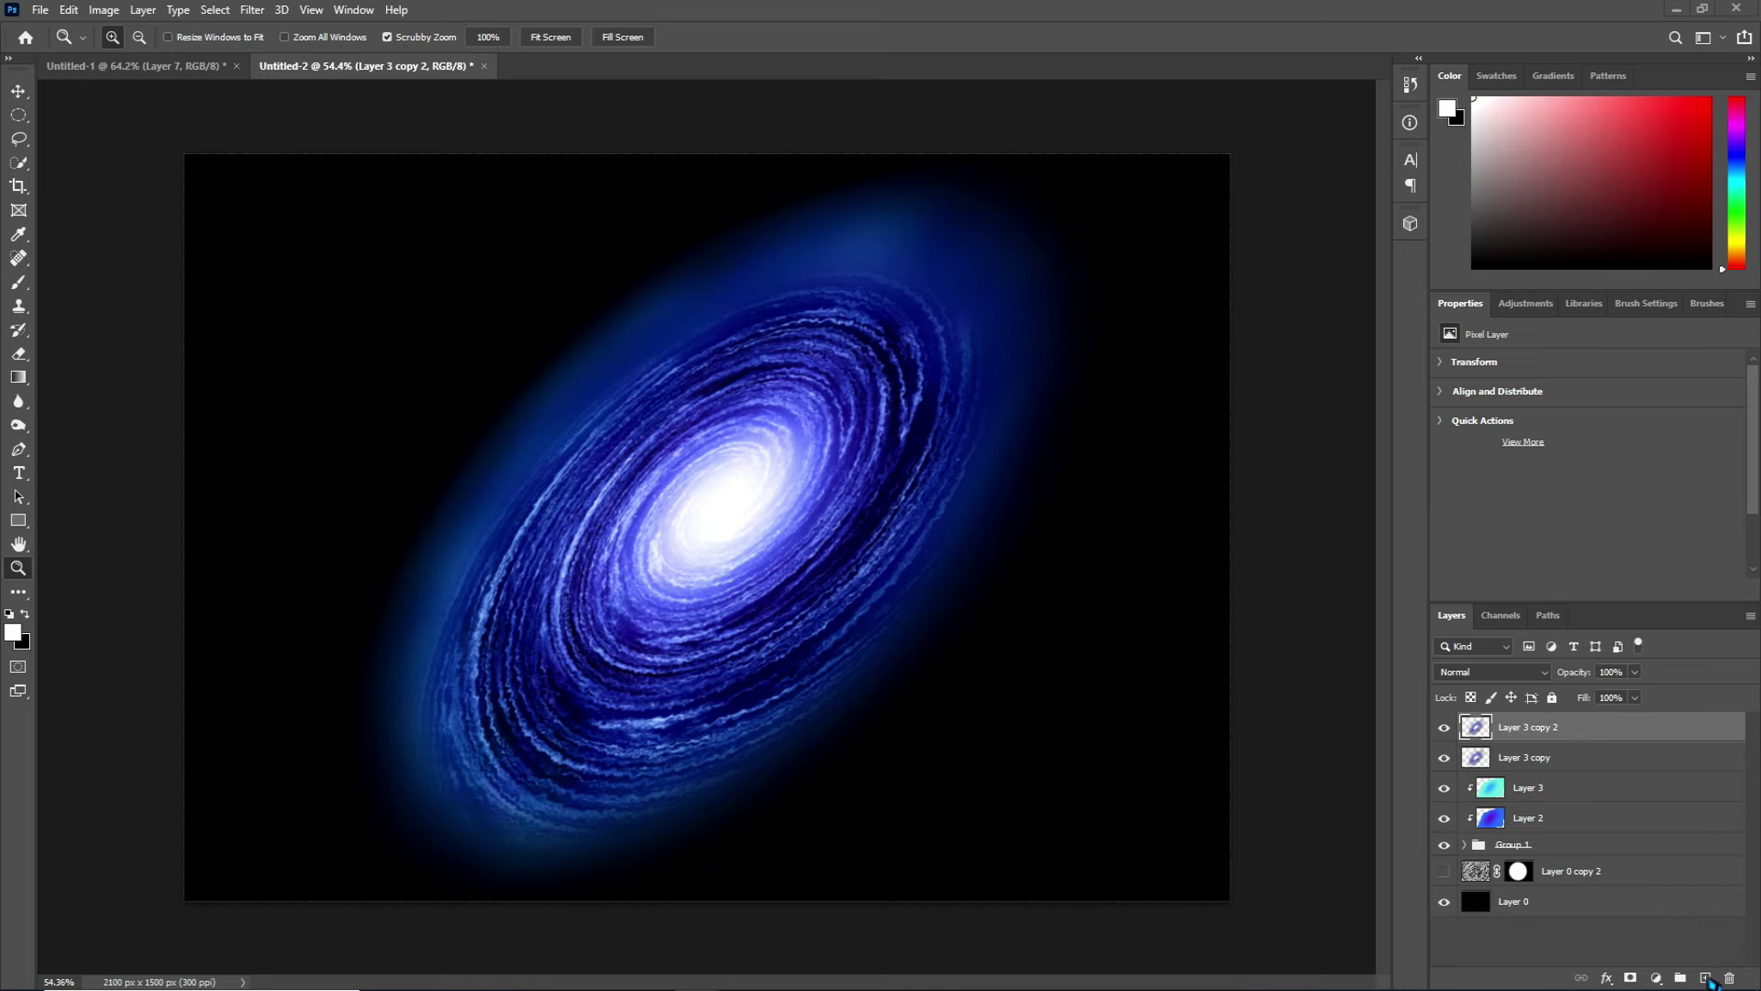
Add a new empty Layer 4 at the top of the stack for stars.
{"action": "left_click", "coordinate": [1706, 977]}
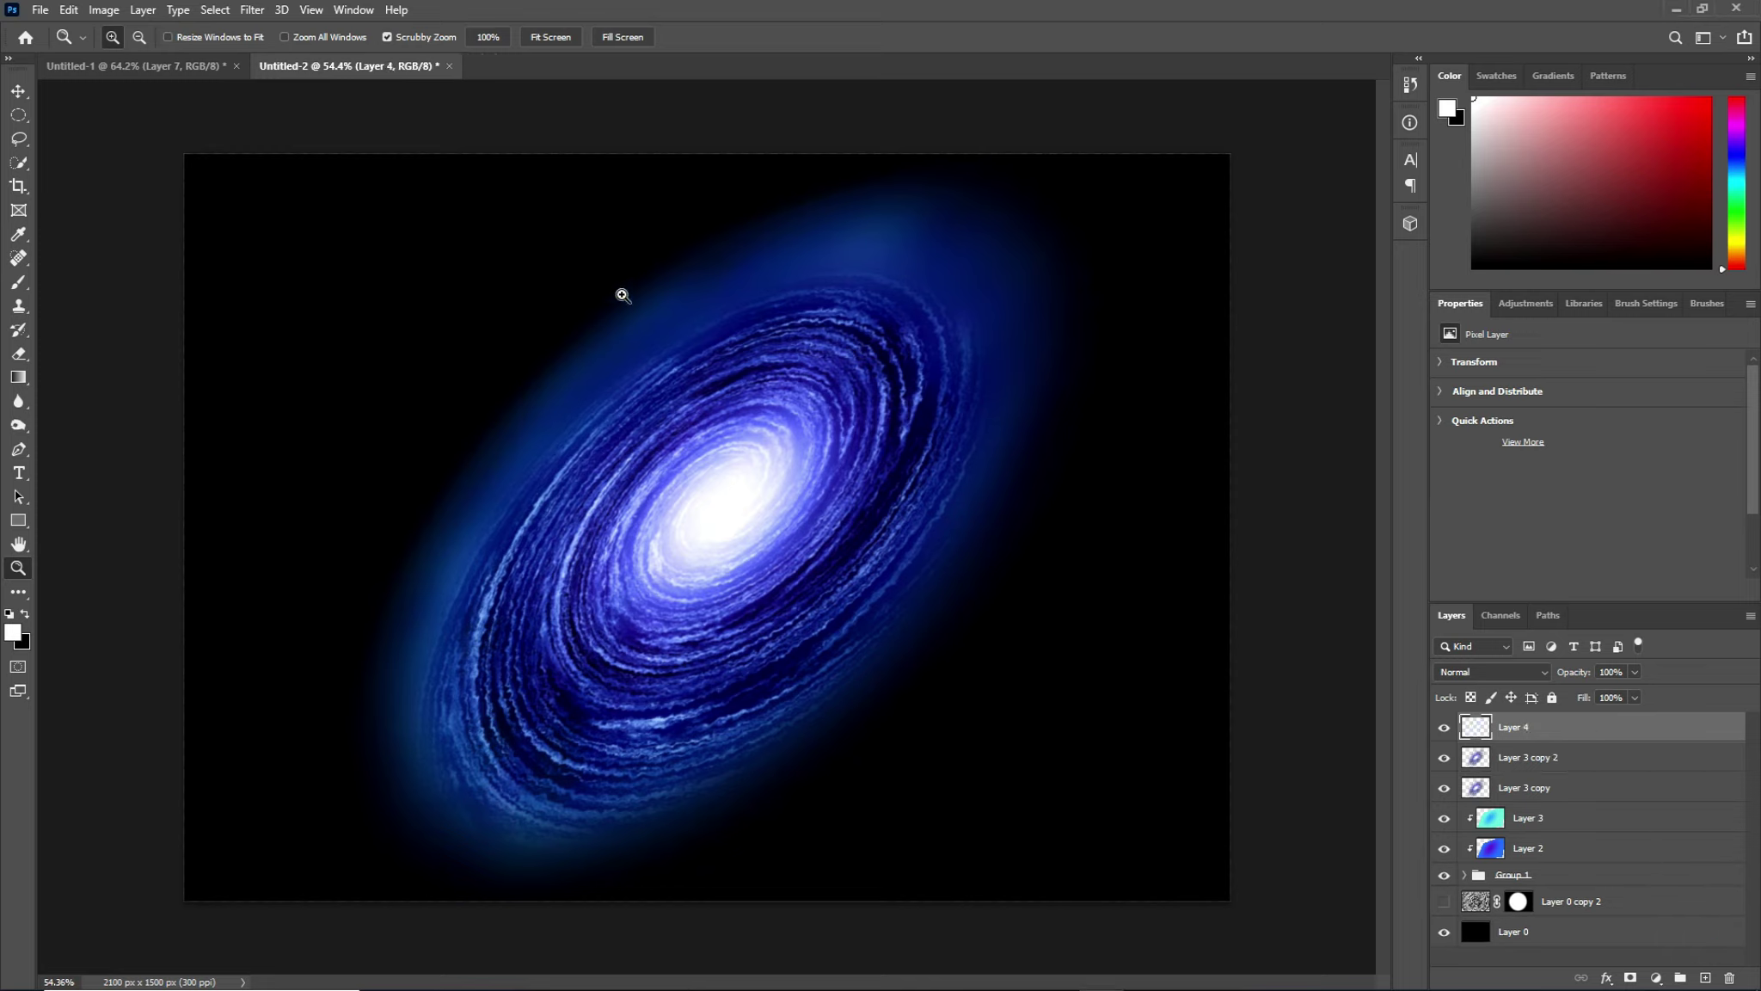
Switch to the Brush tool and set its size to 8 px in the brush preset picker.
{"action": "left_click", "coordinate": [18, 287]}
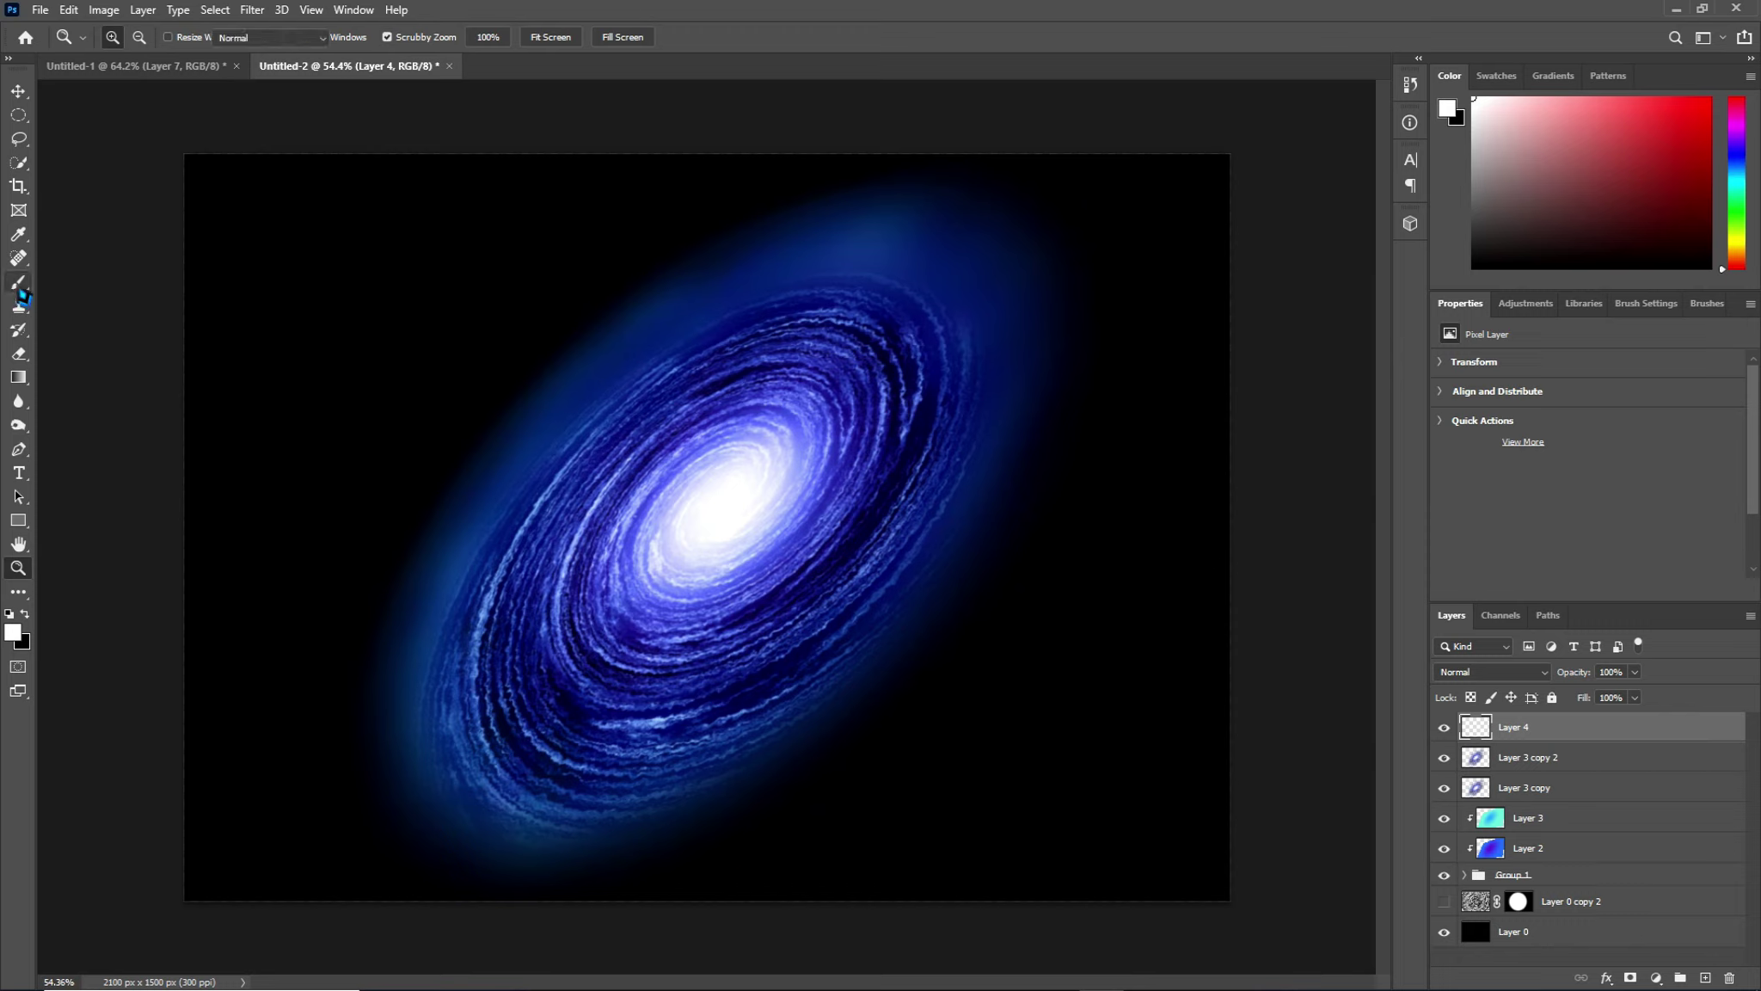
{"action": "right_click", "coordinate": [20, 297]}
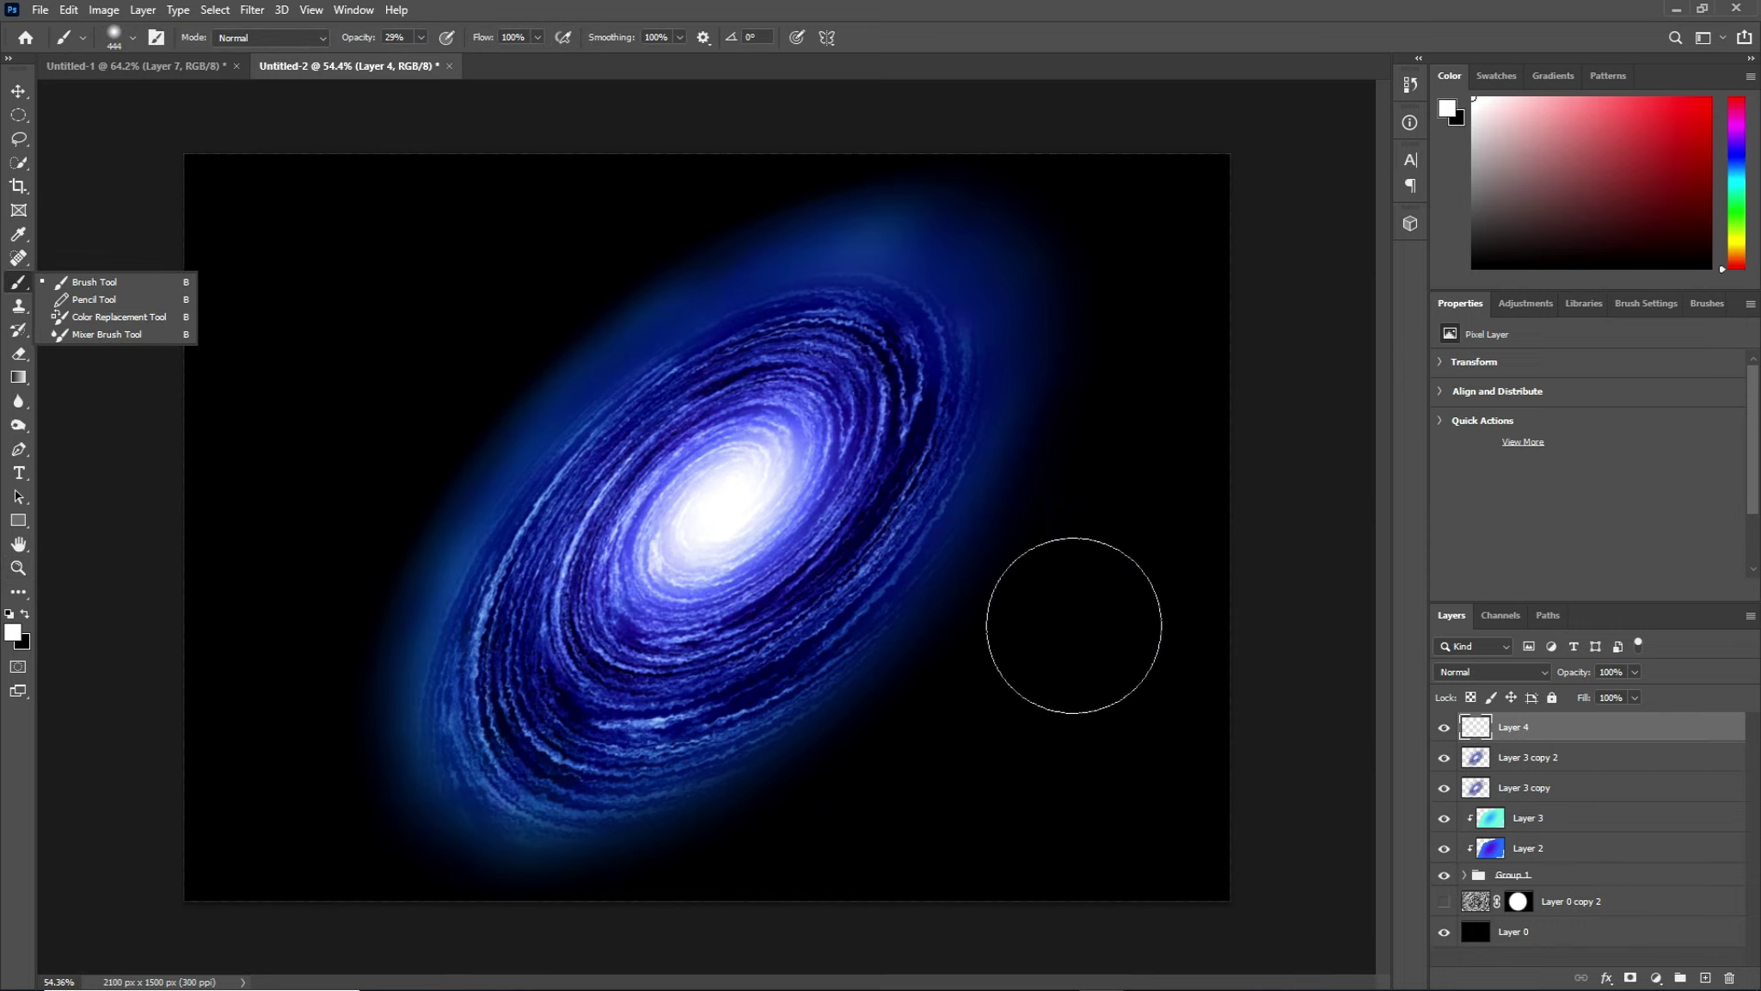
{"action": "left_click", "coordinate": [1570, 737]}
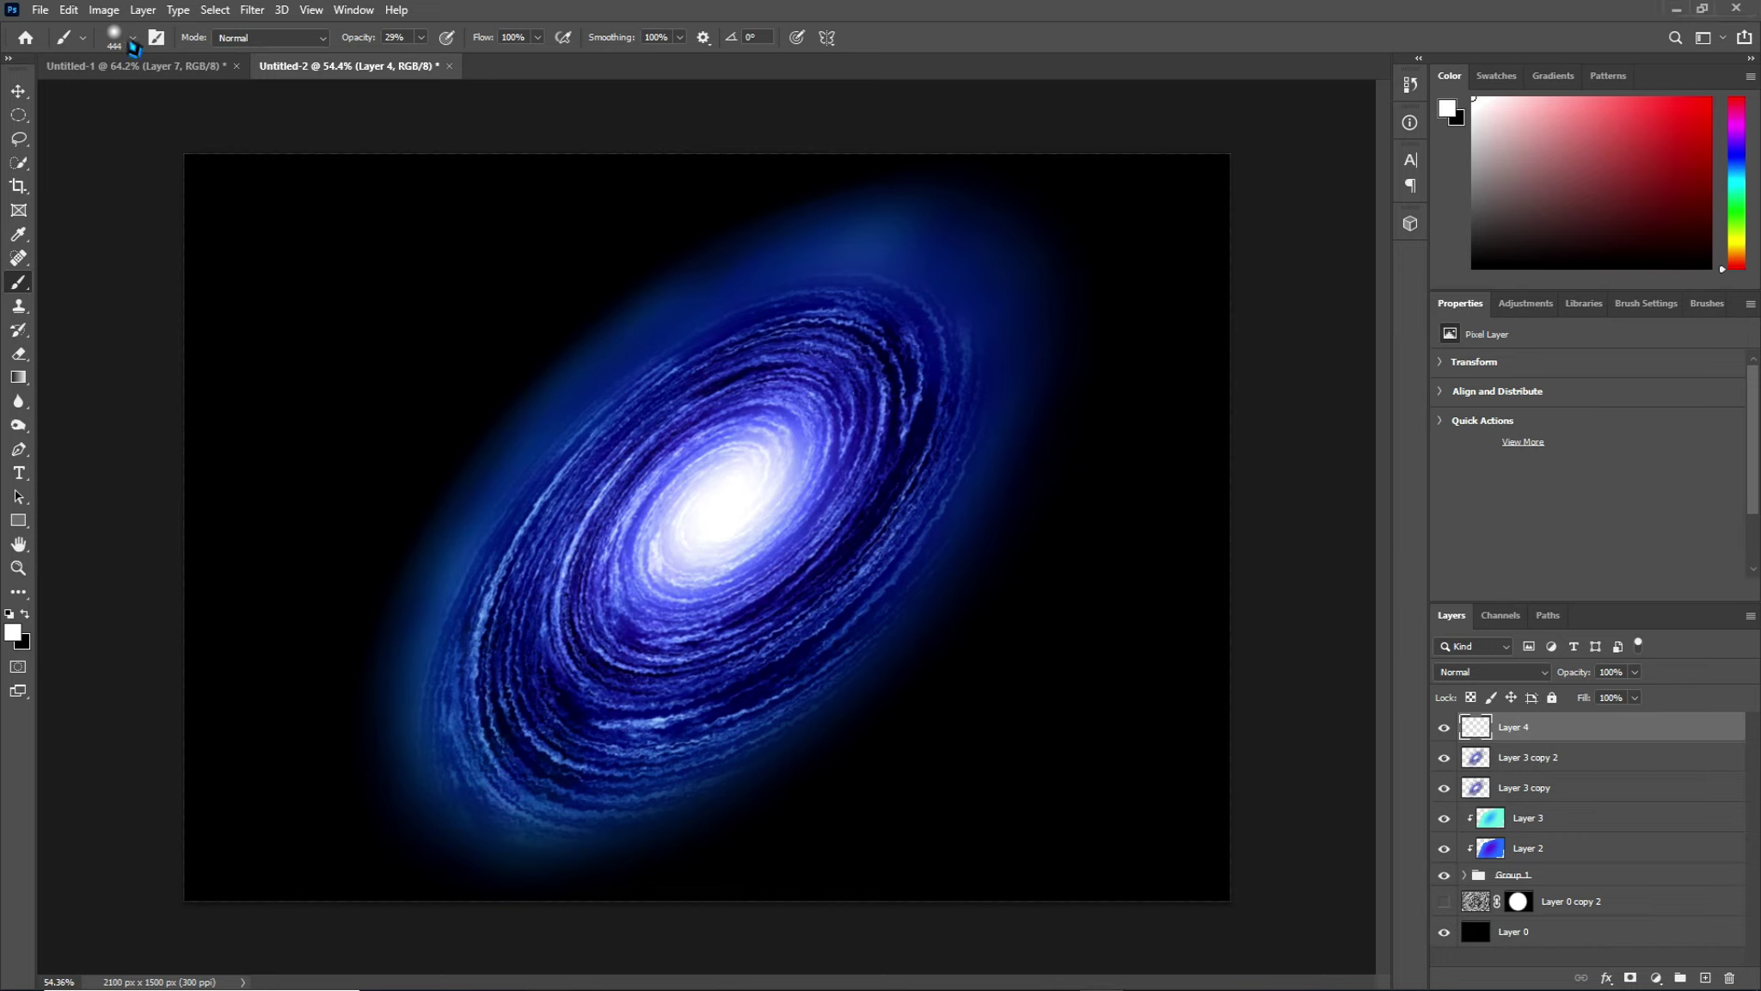
{"action": "right_click", "coordinate": [780, 634]}
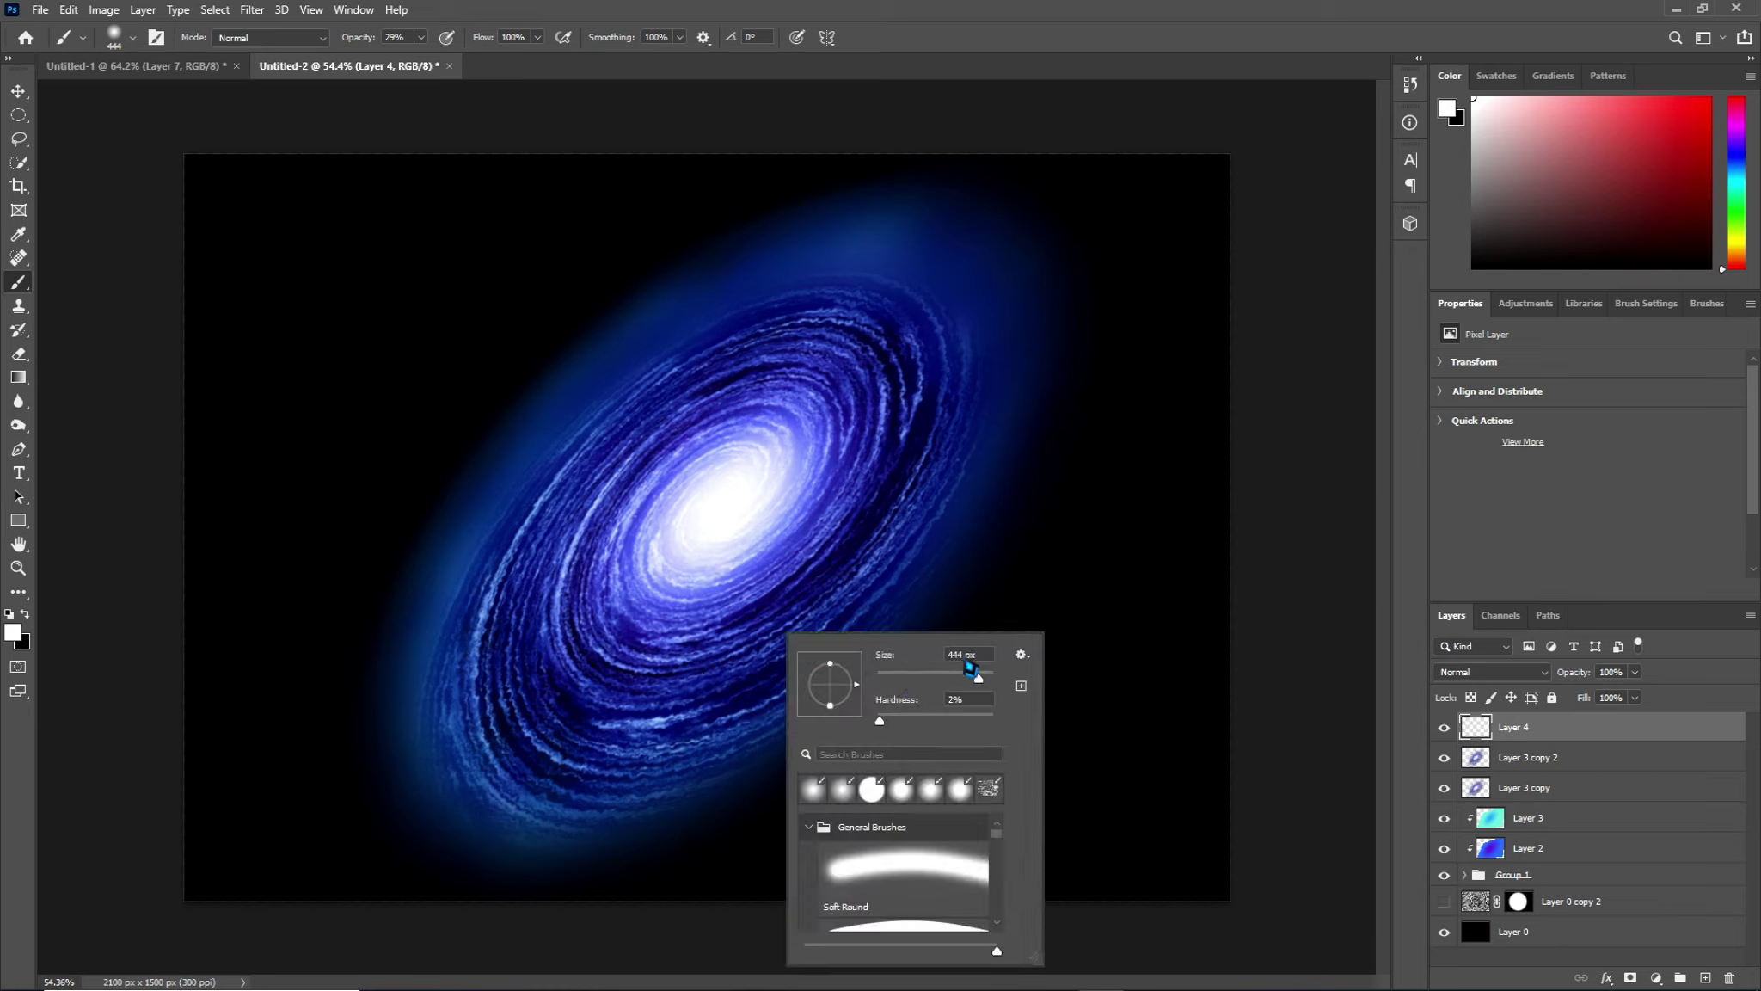
{"action": "left_click", "coordinate": [956, 654]}
{"action": "type", "text": "8"}
{"action": "key", "text": "Return"}
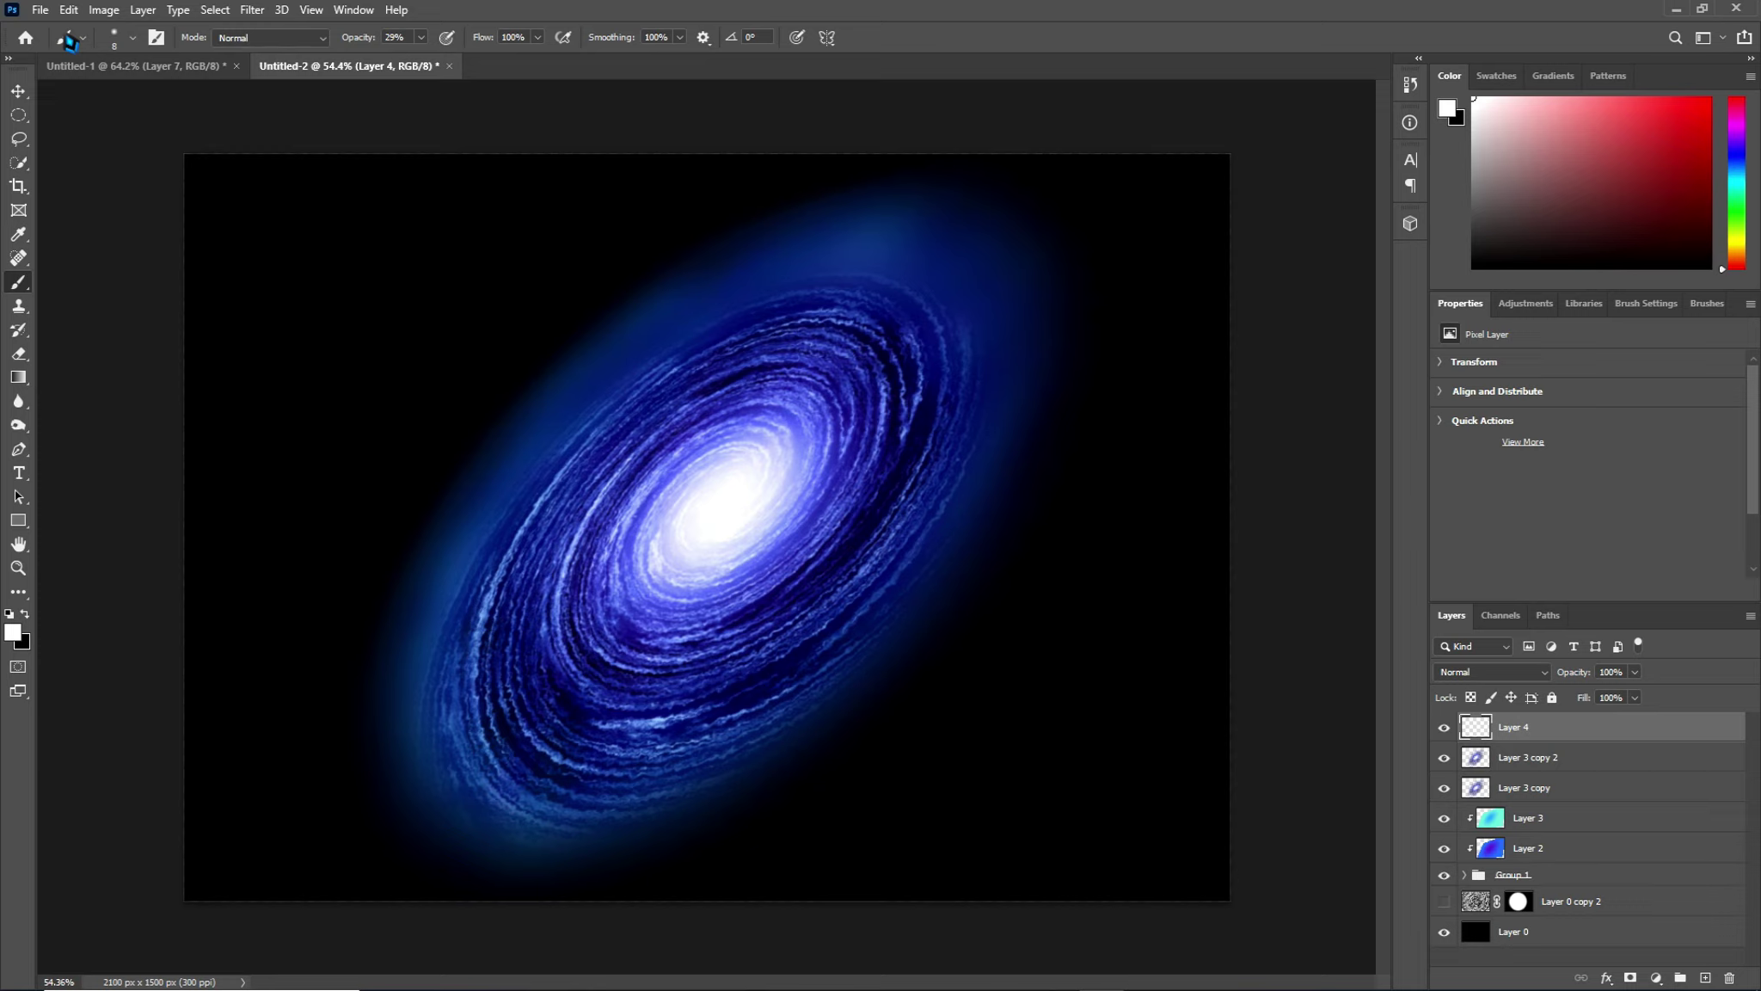
Check the empty Tool Presets list, then turn off Smoothing in Brush Settings.
{"action": "left_click", "coordinate": [69, 40]}
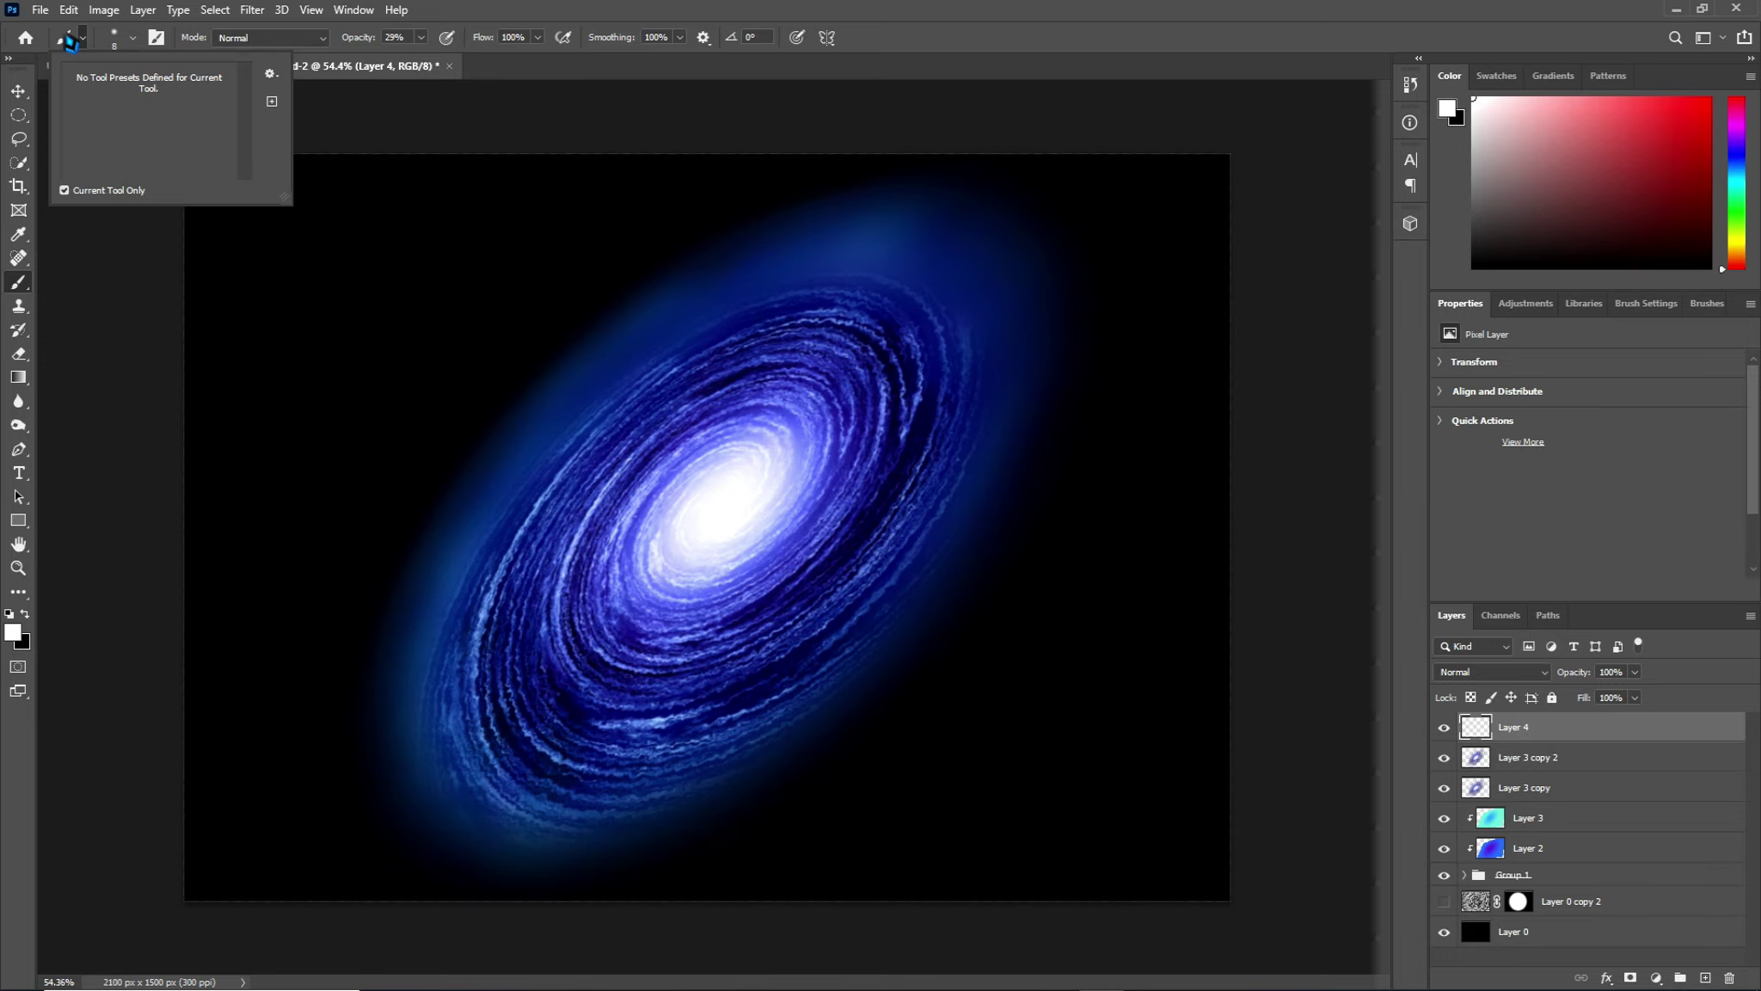
{"action": "left_click", "coordinate": [69, 40]}
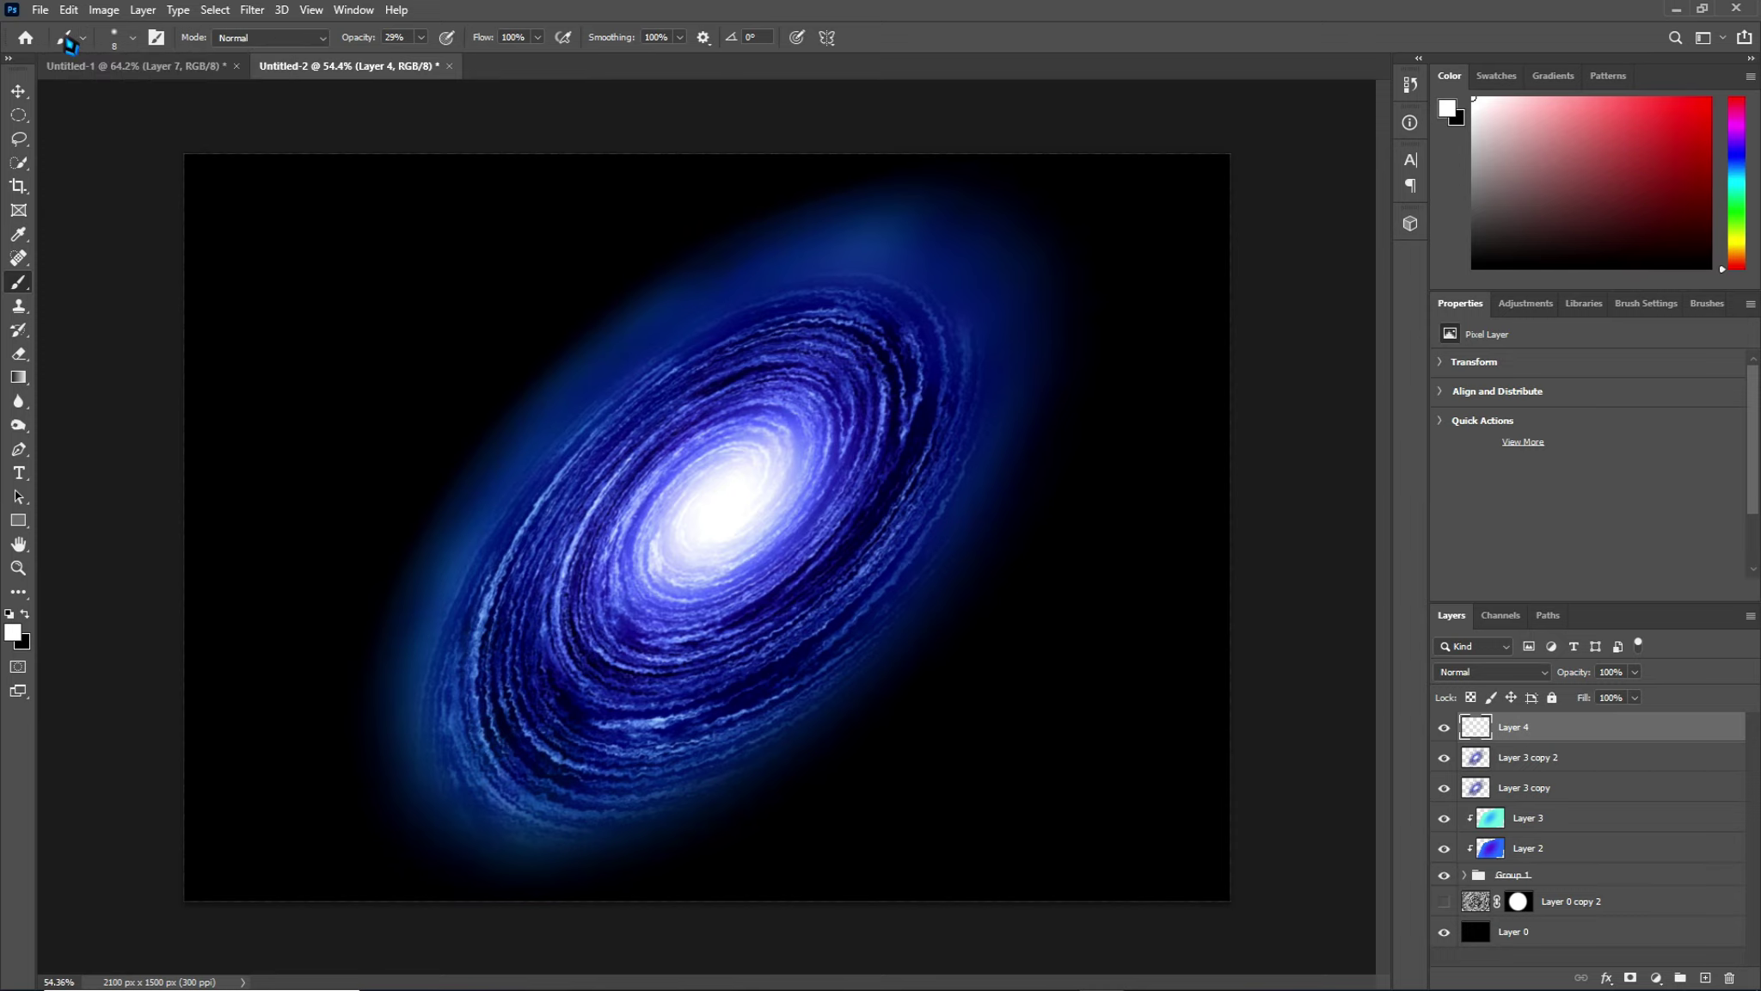
{"action": "left_click", "coordinate": [69, 39]}
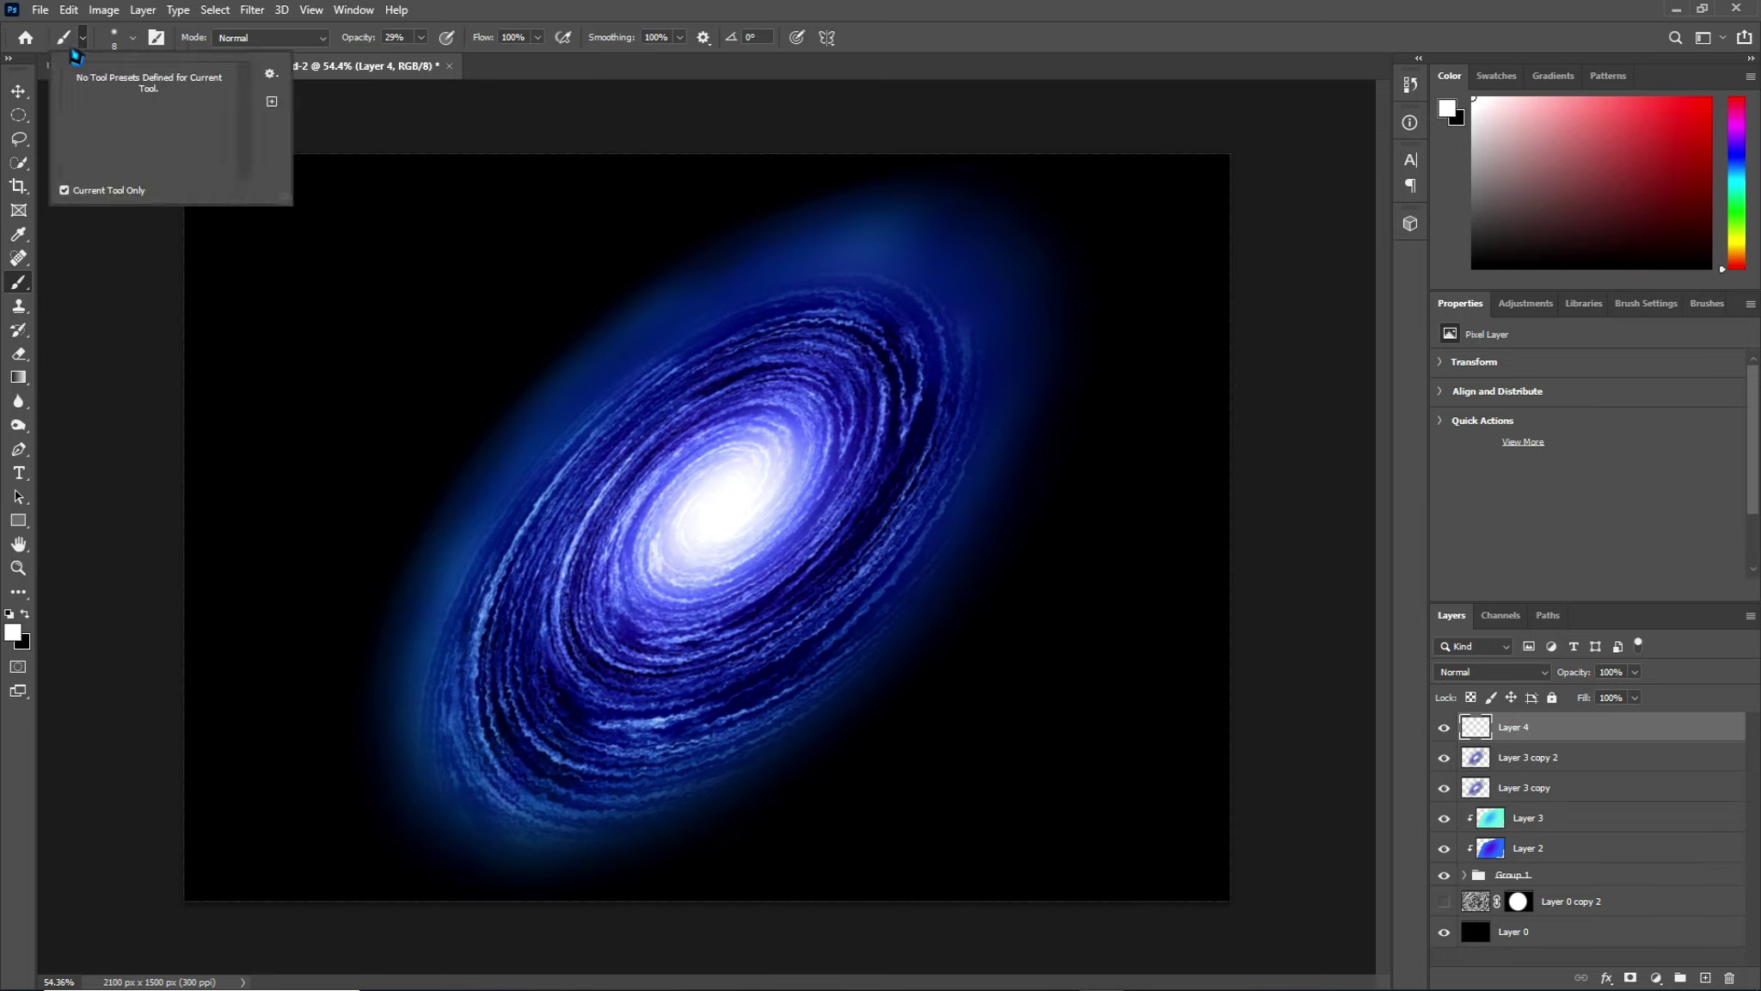
{"action": "left_click", "coordinate": [69, 39]}
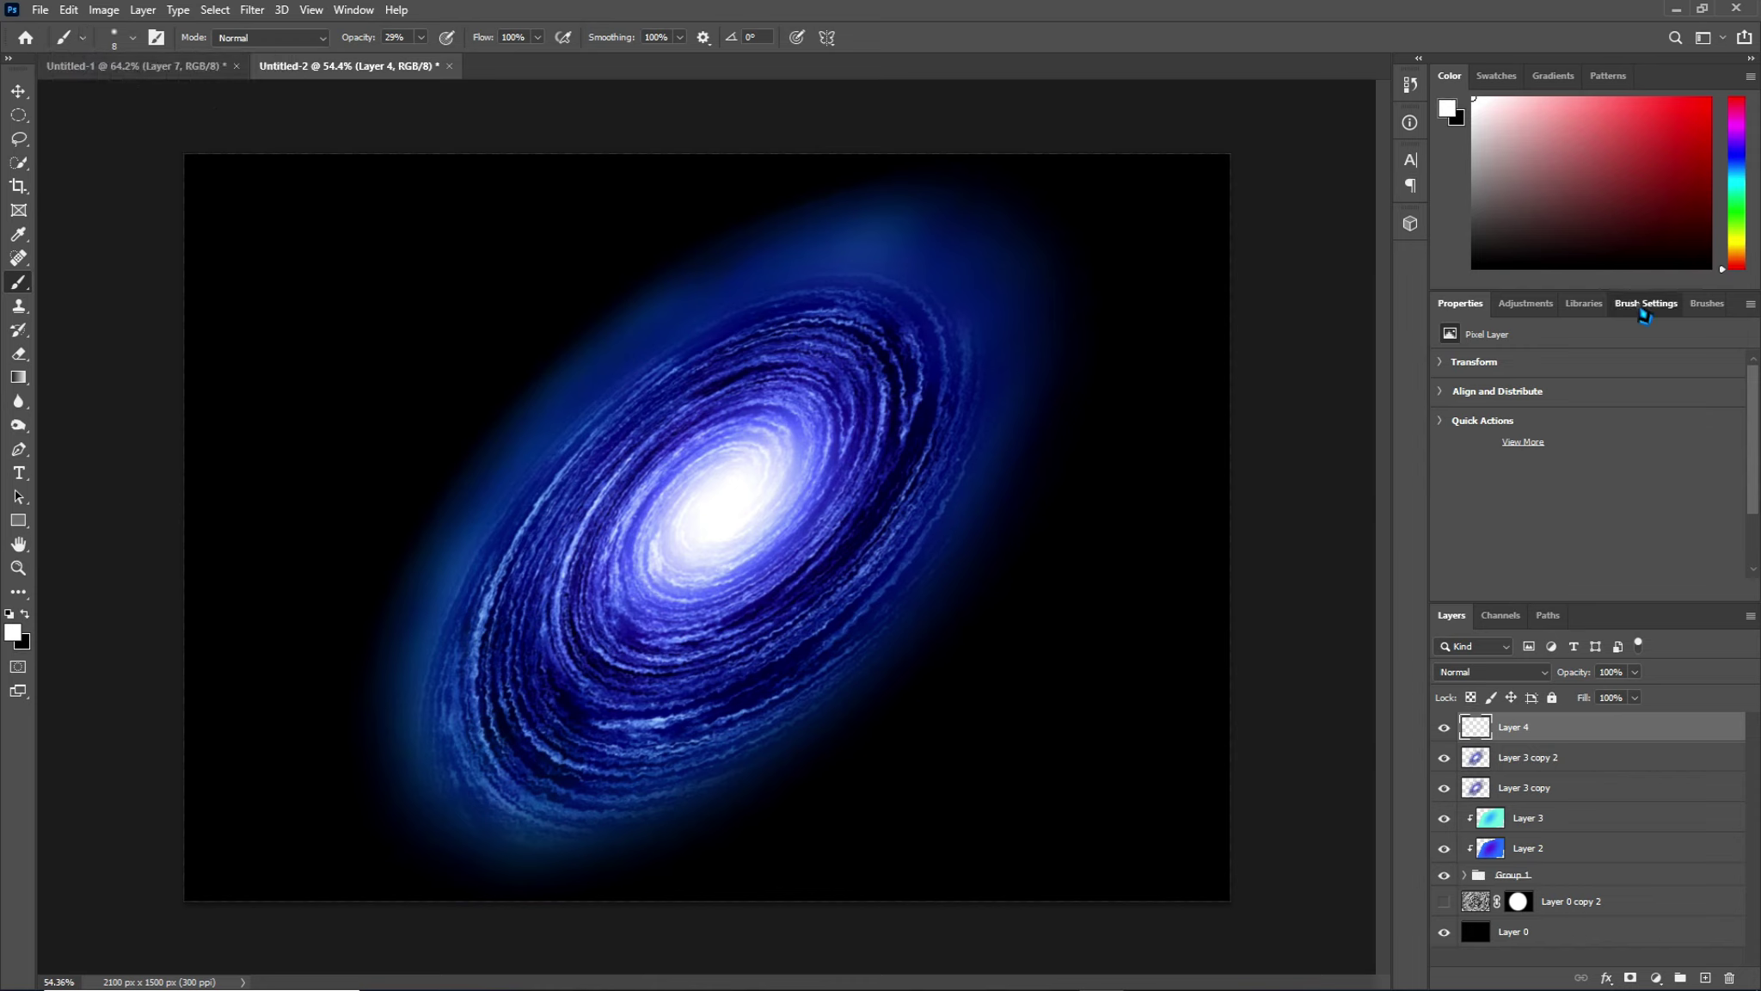
{"action": "left_click", "coordinate": [1645, 302]}
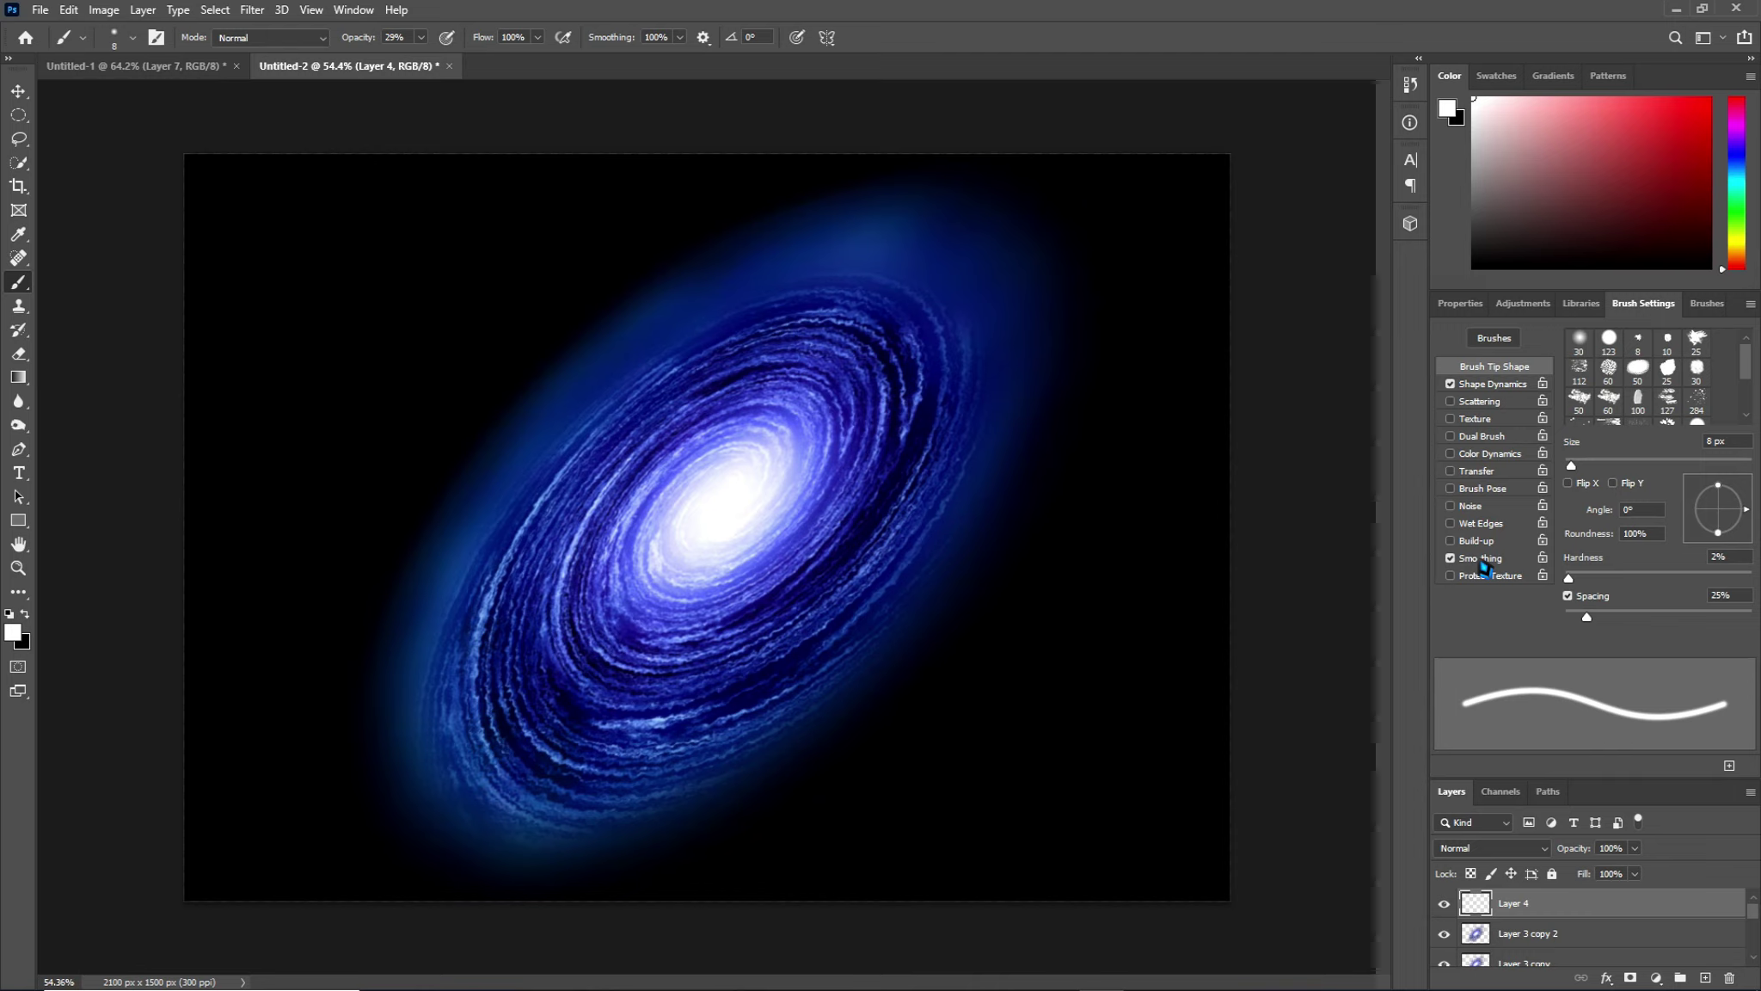
{"action": "left_click", "coordinate": [1484, 567]}
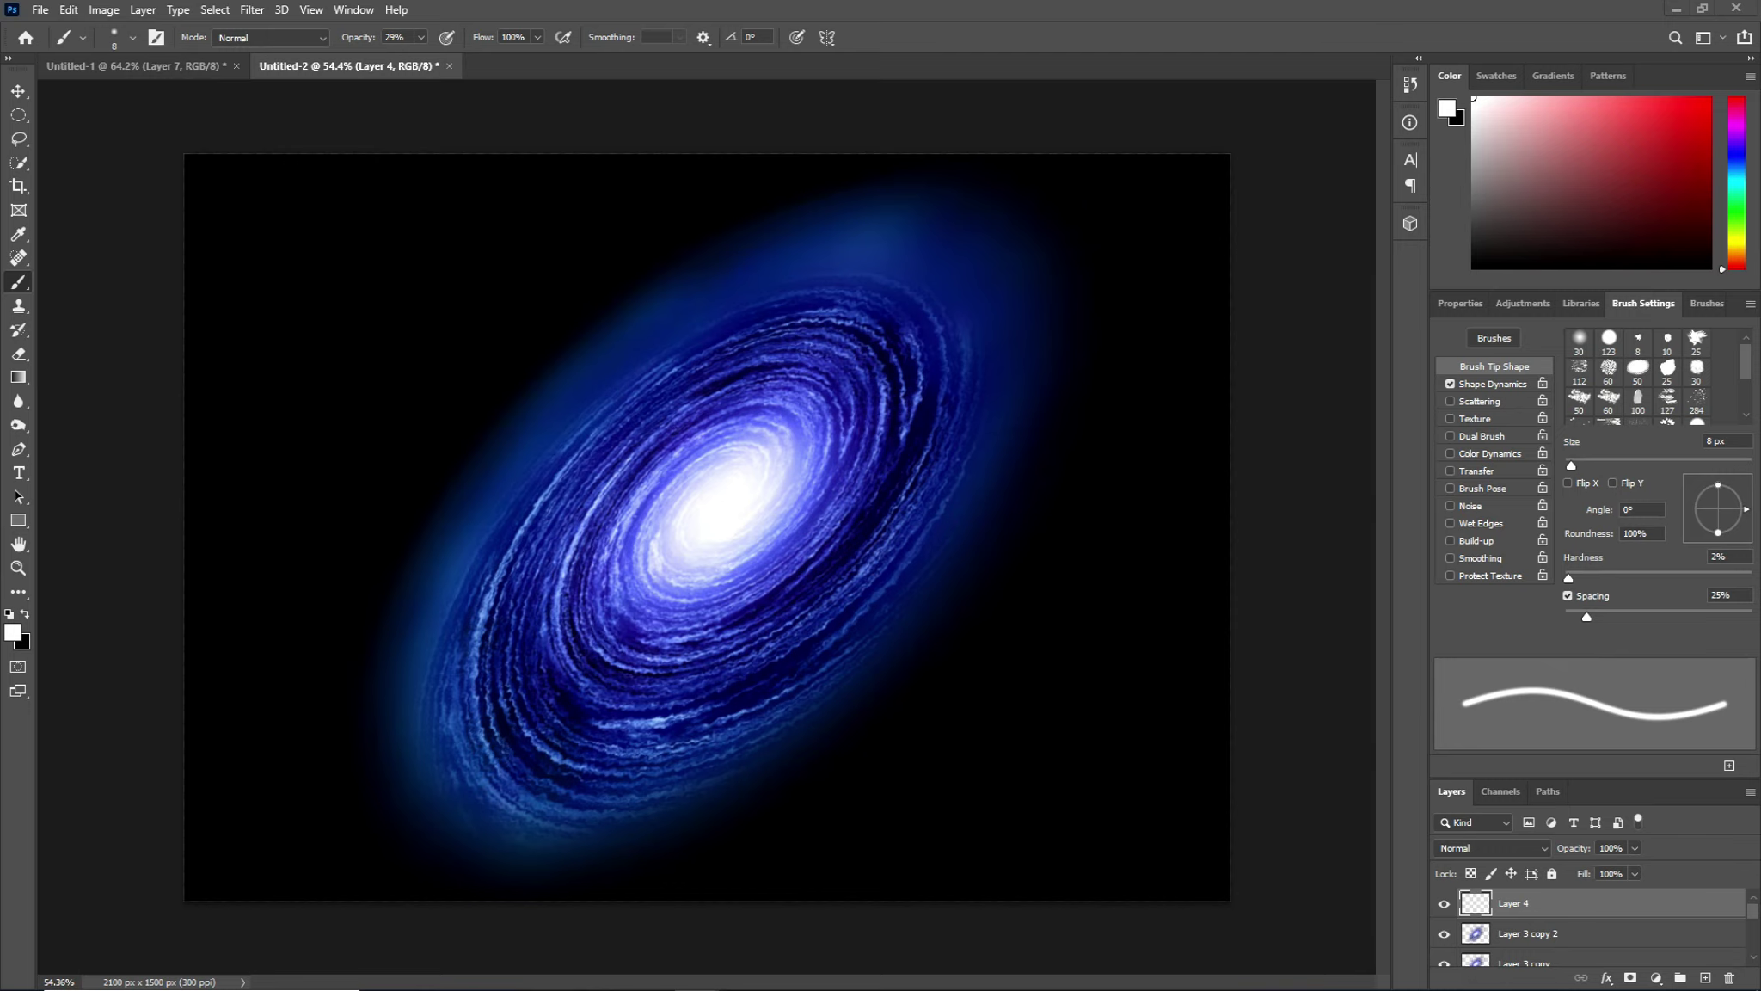
Choose the 30 px soft round brush tip and set Spacing to 416%.
{"action": "left_click", "coordinate": [1579, 342]}
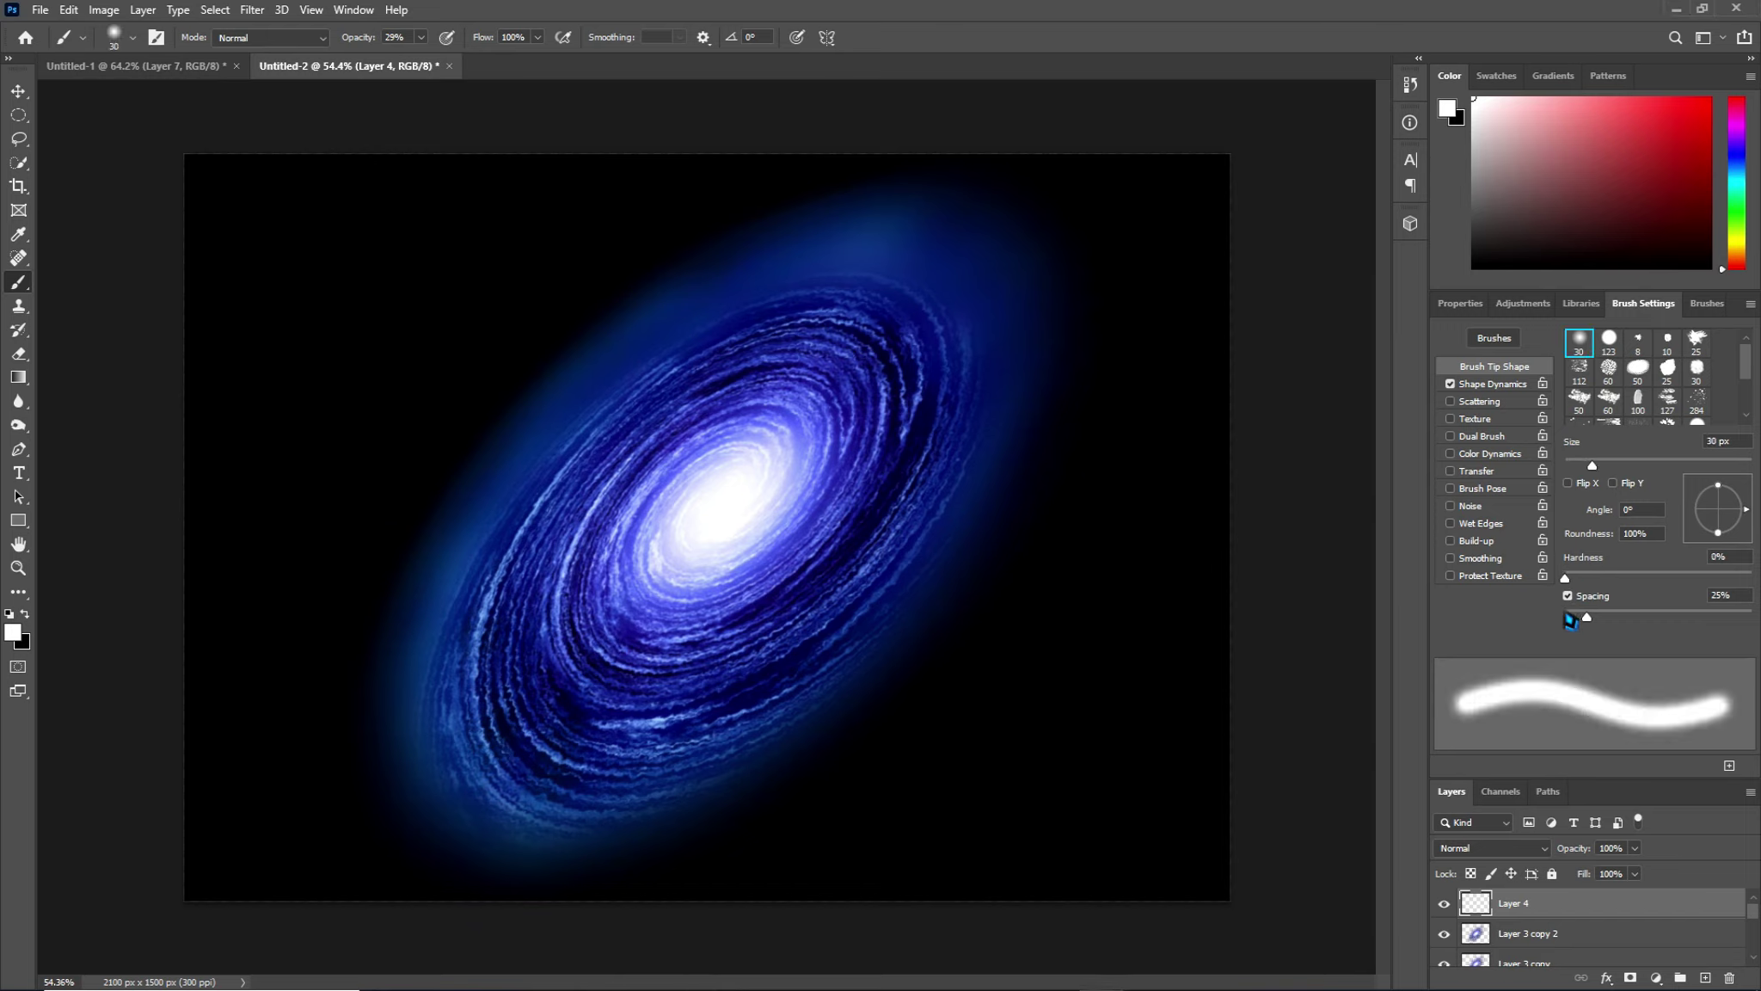
{"action": "left_click_drag", "start_coordinate": [1587, 617], "coordinate": [1703, 617]}
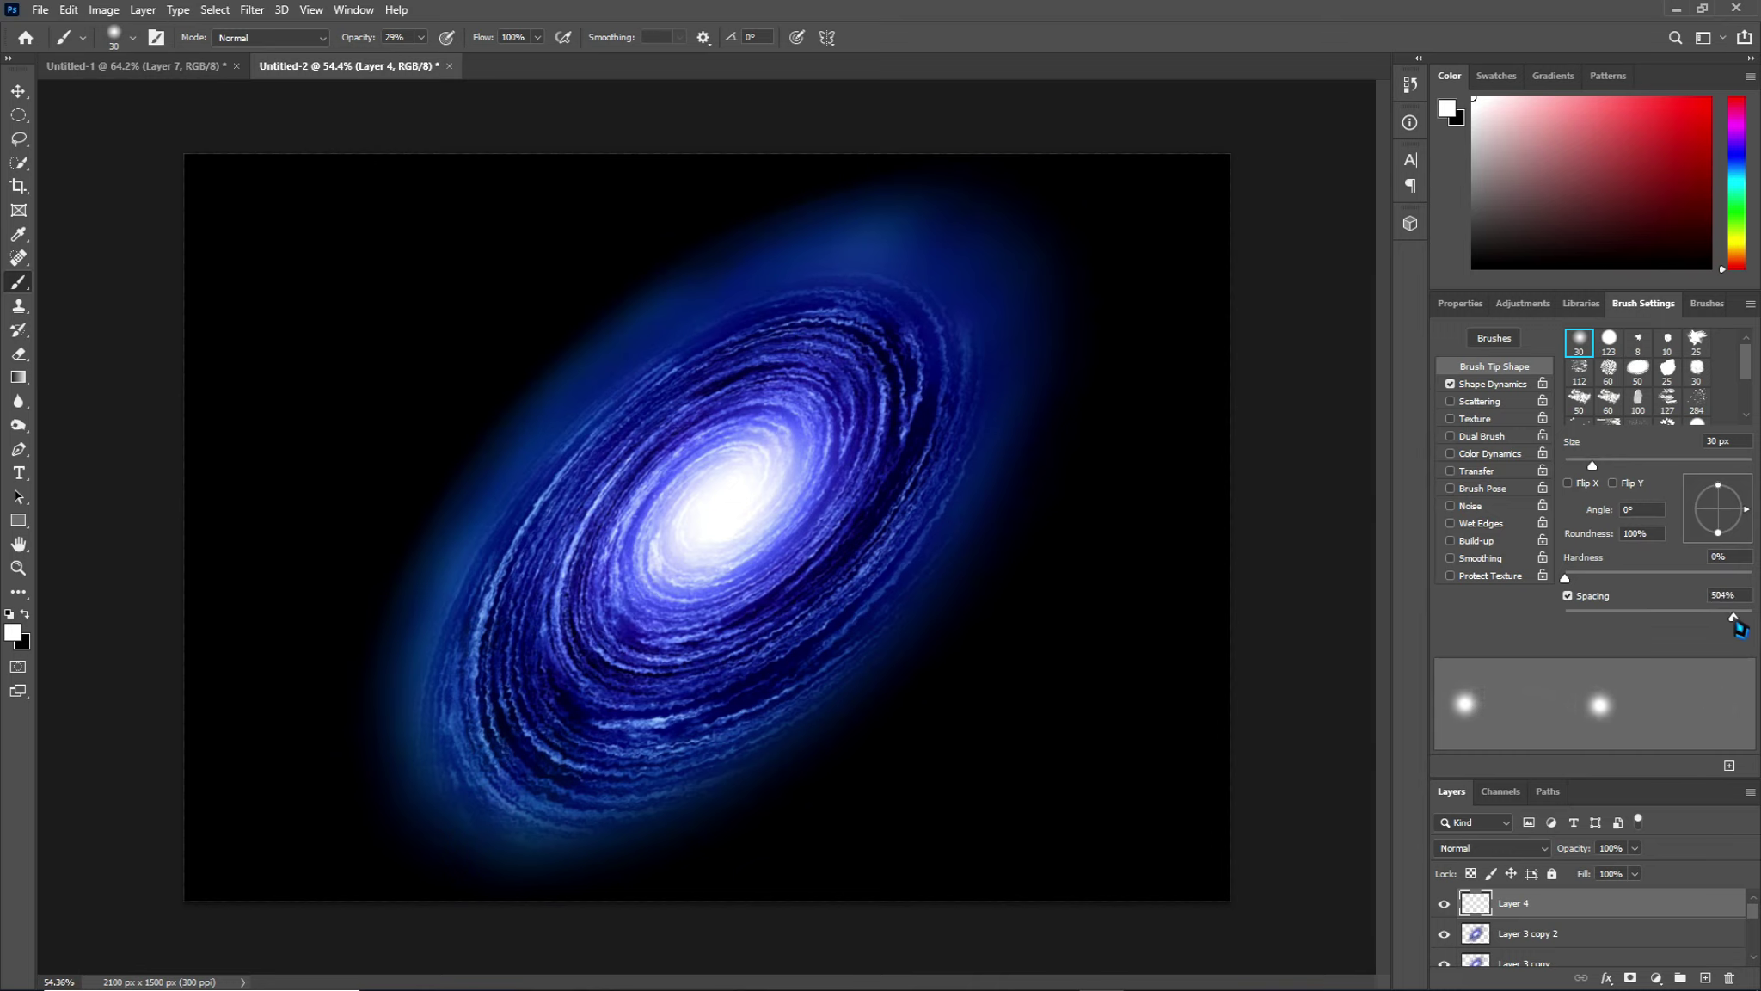
{"action": "left_click_drag", "start_coordinate": [1707, 621], "coordinate": [1671, 628]}
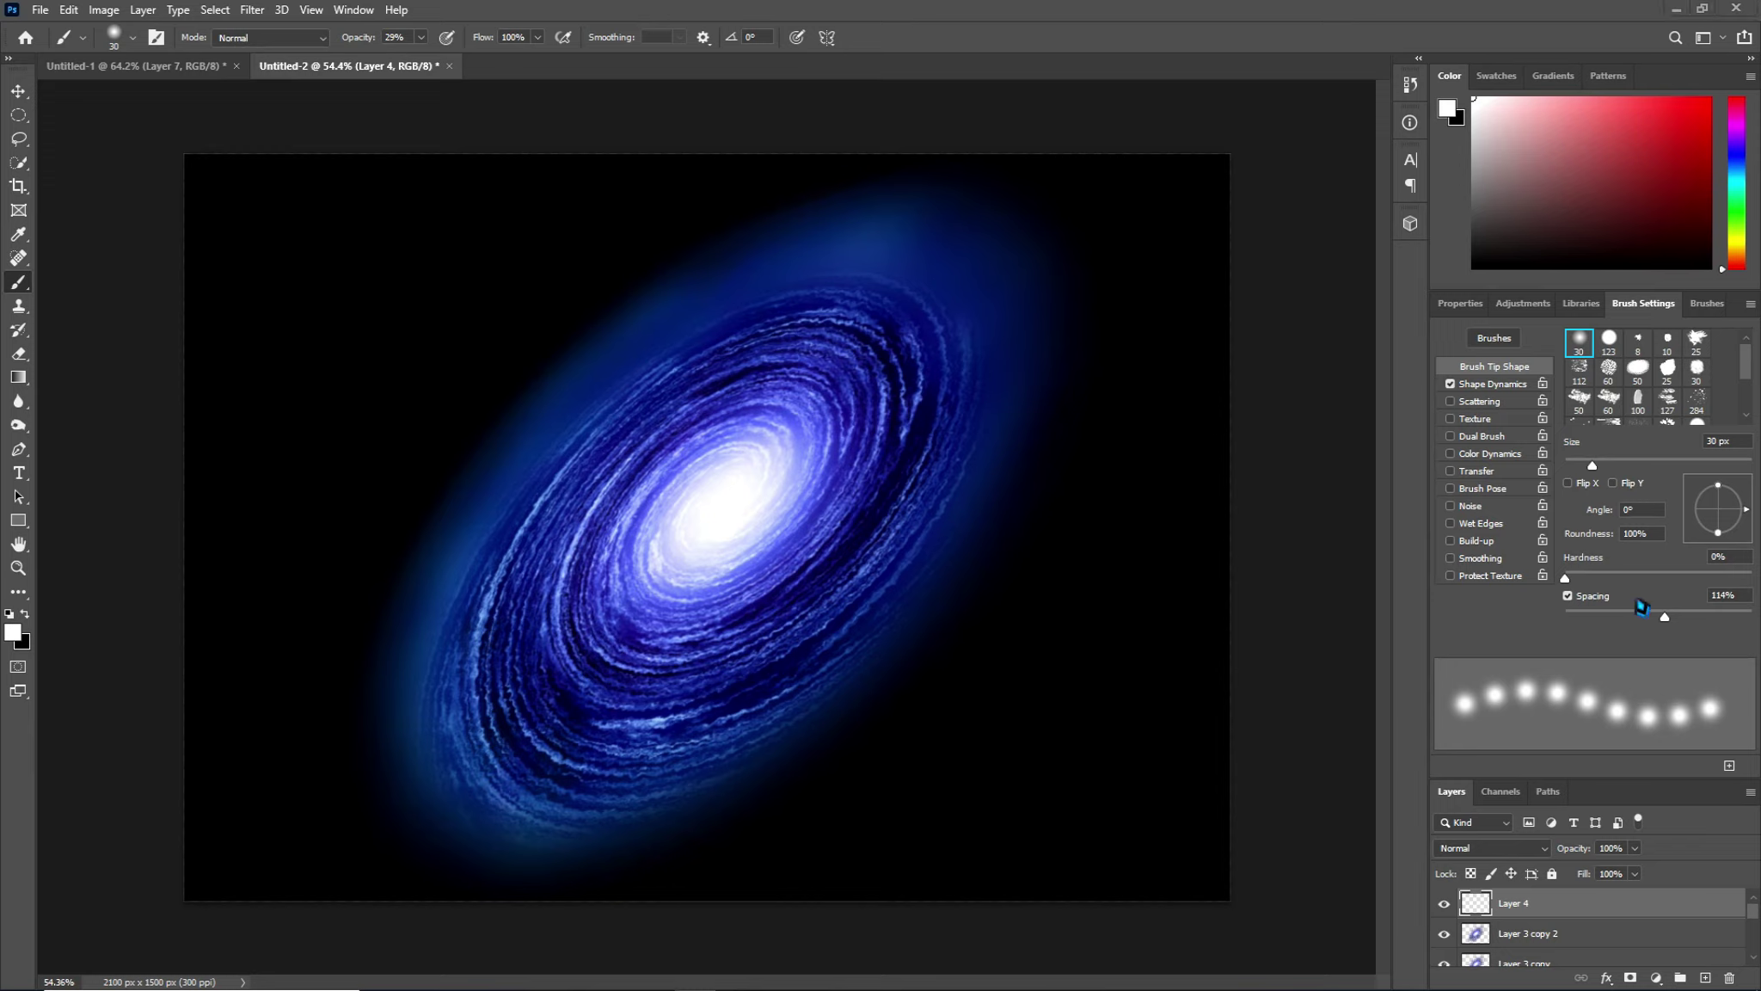
{"action": "left_click_drag", "start_coordinate": [1667, 626], "coordinate": [1732, 626]}
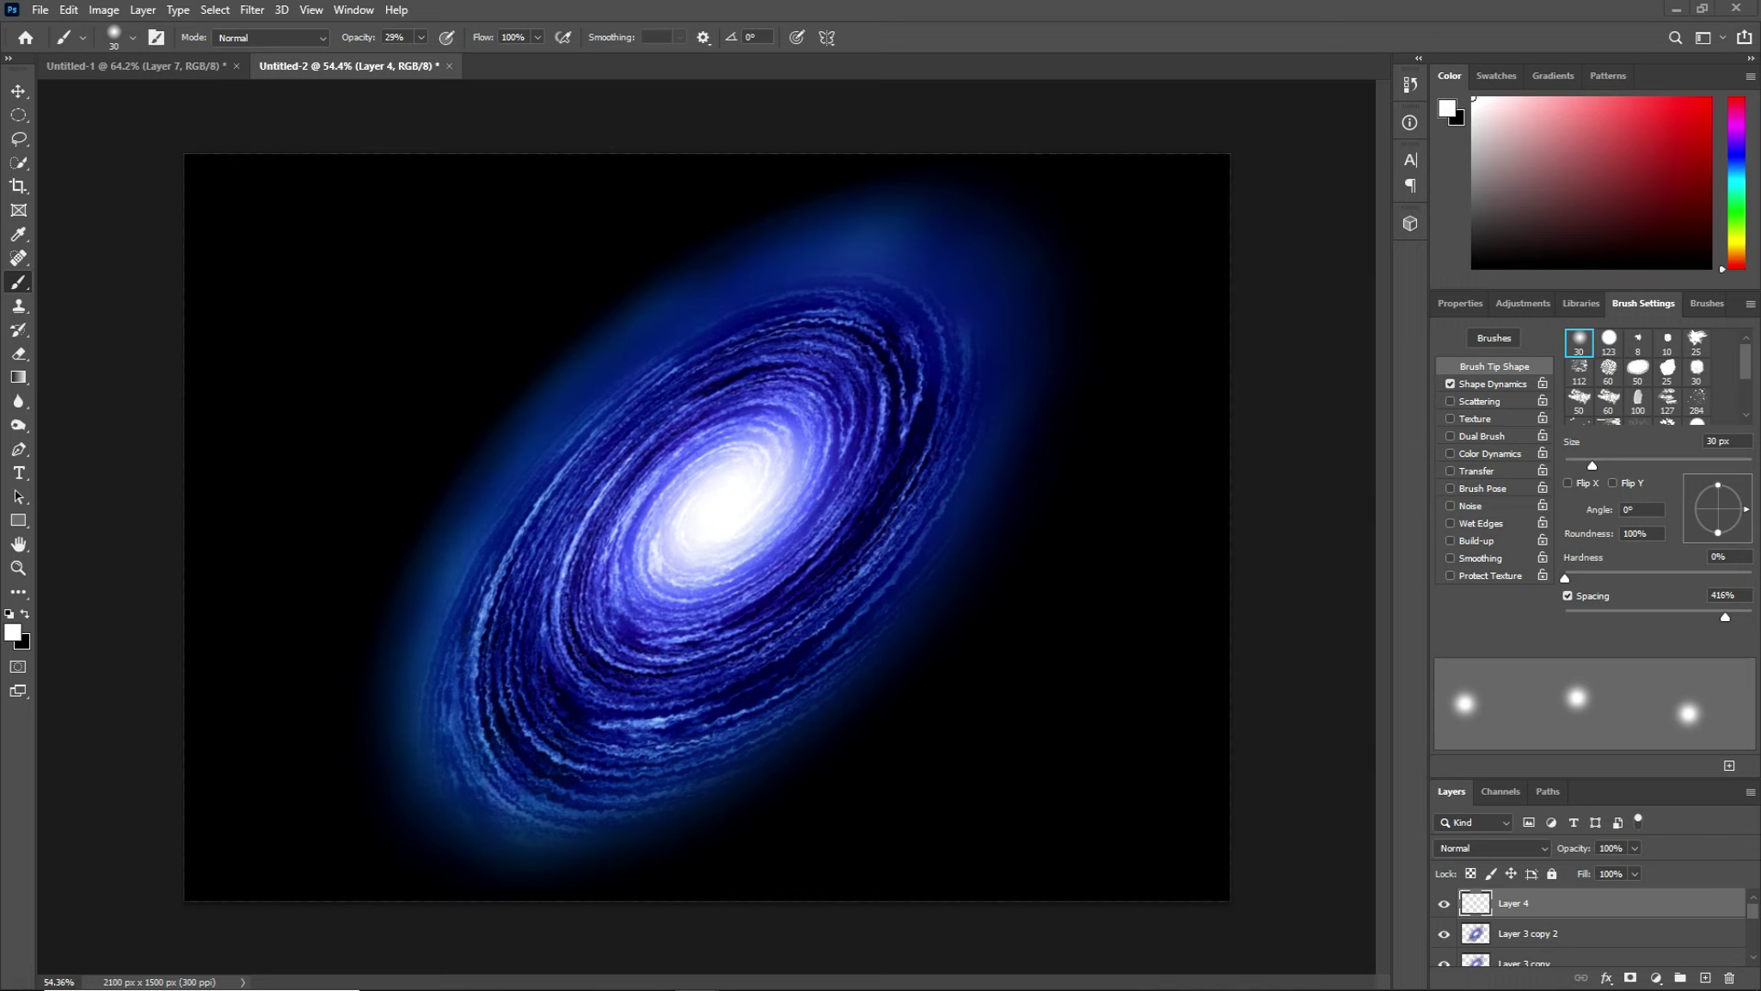
{"action": "left_click", "coordinate": [1488, 389]}
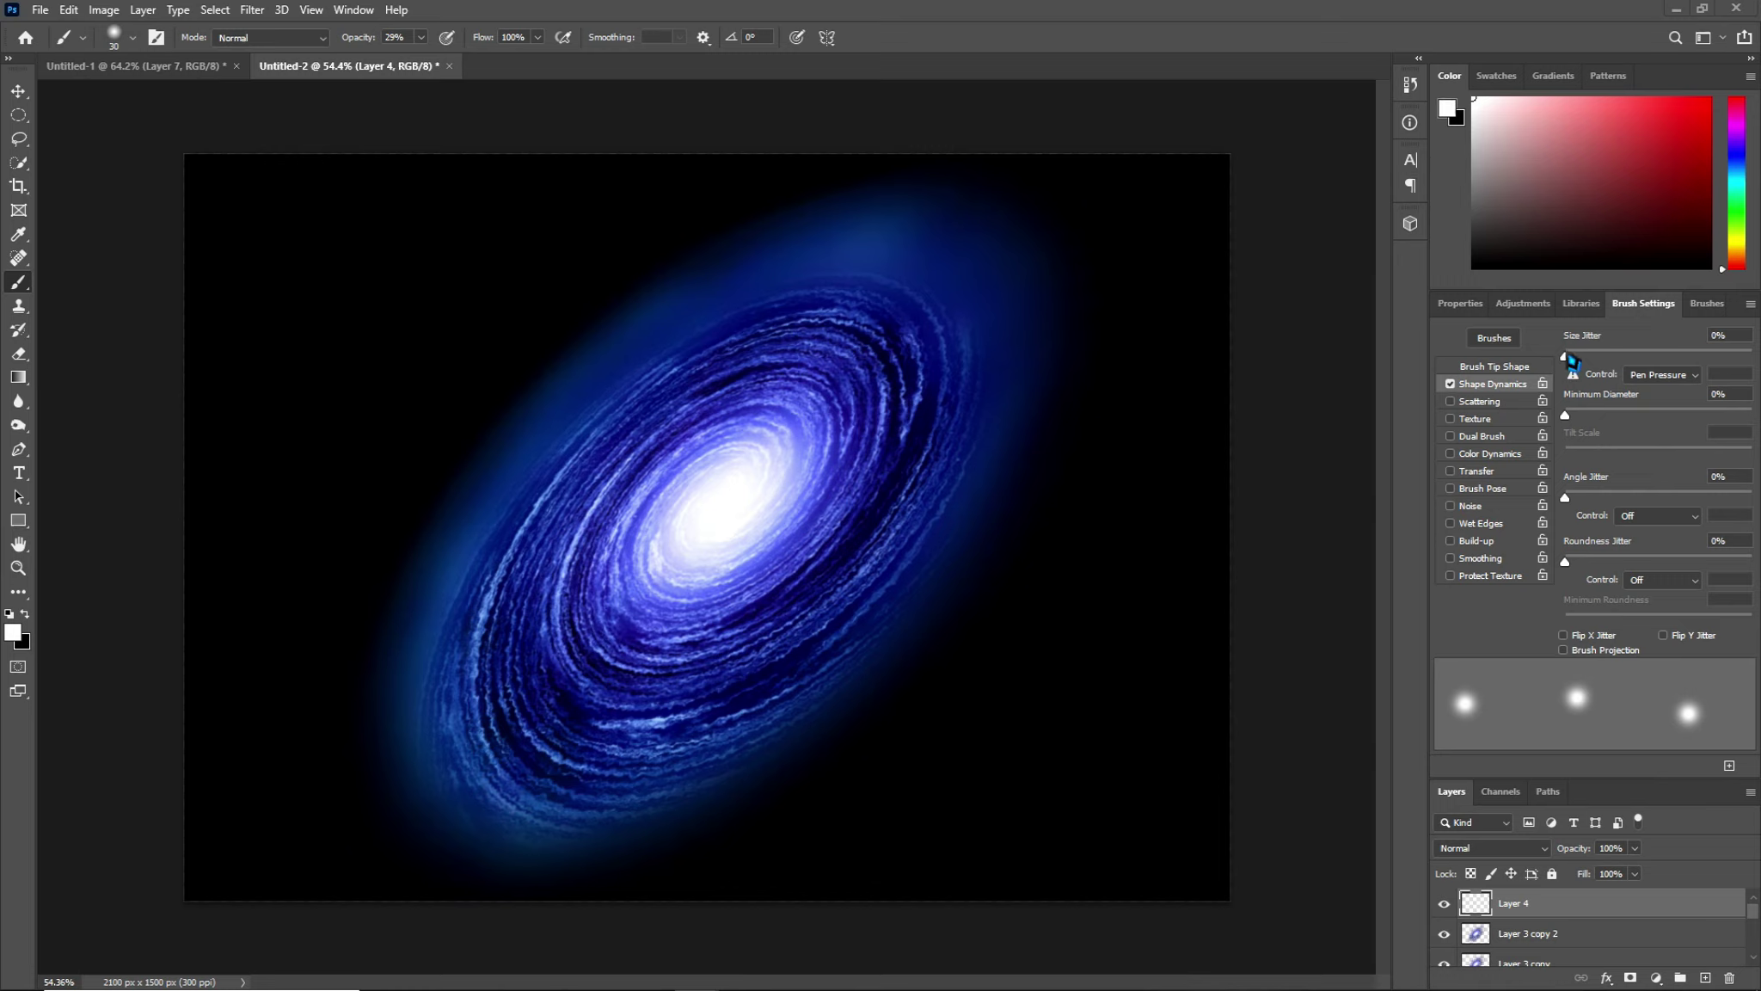
Set Shape Dynamics Size Jitter to 100% and enable Scattering at 1000%.
{"action": "left_click_drag", "start_coordinate": [1566, 355], "coordinate": [1752, 355]}
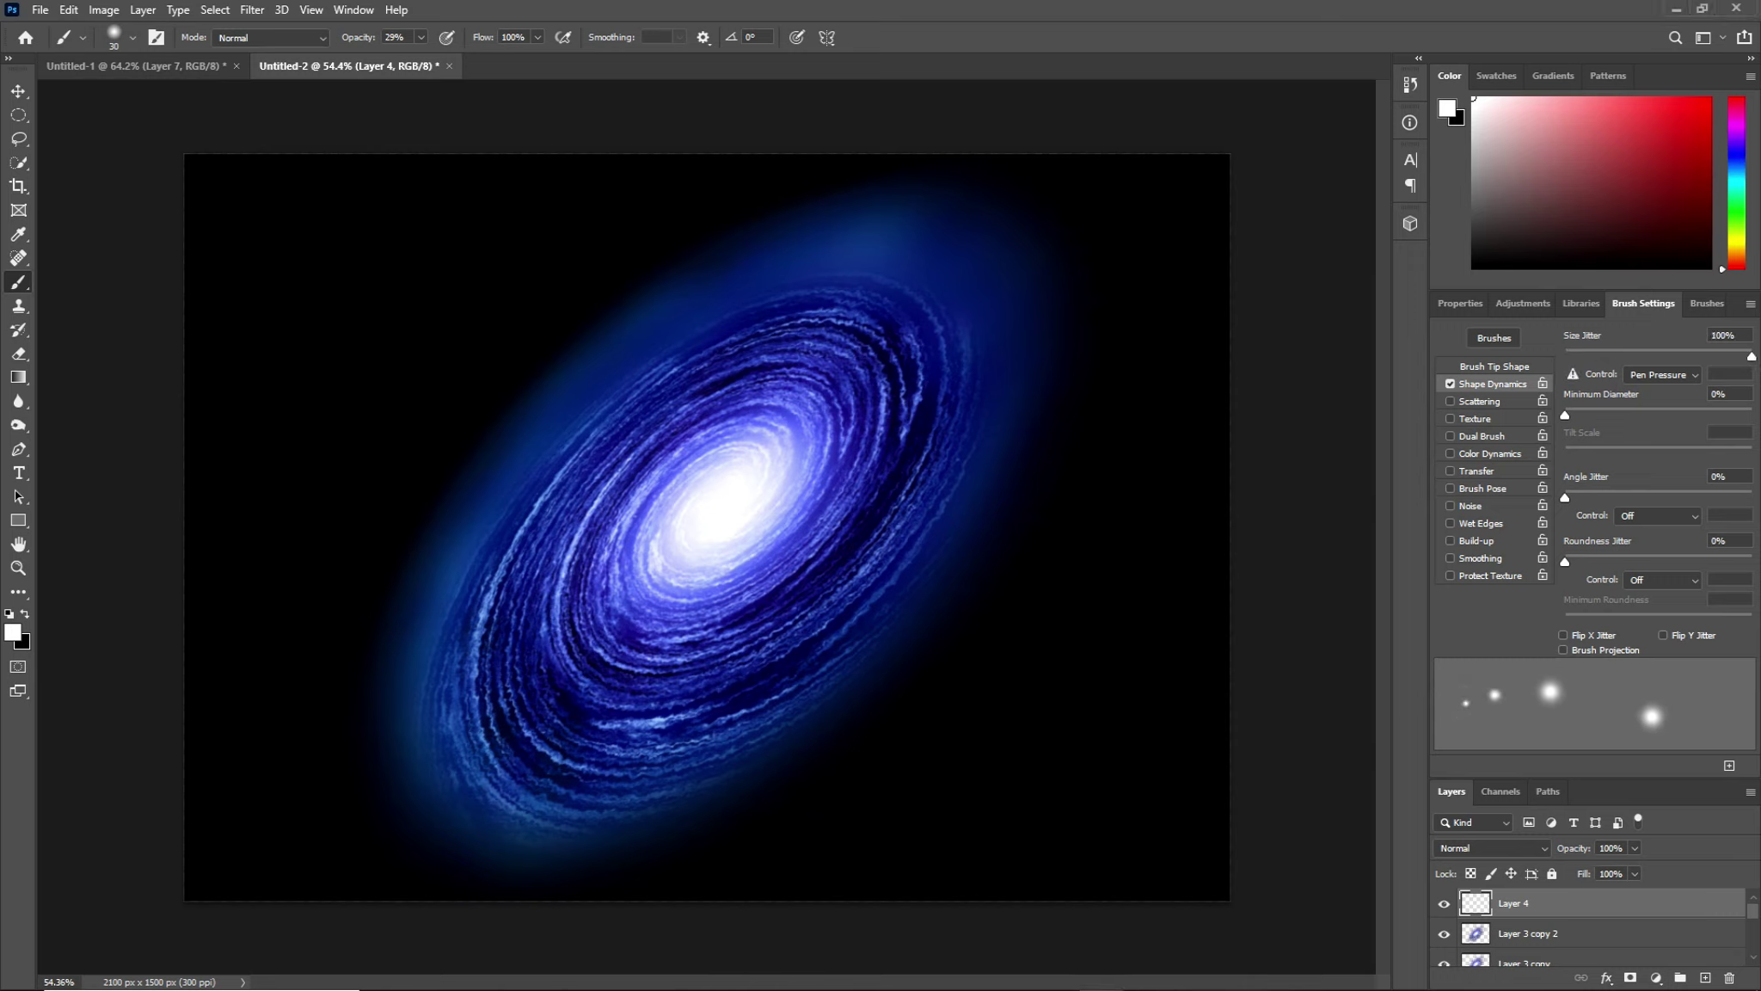
{"action": "left_click", "coordinate": [1500, 401]}
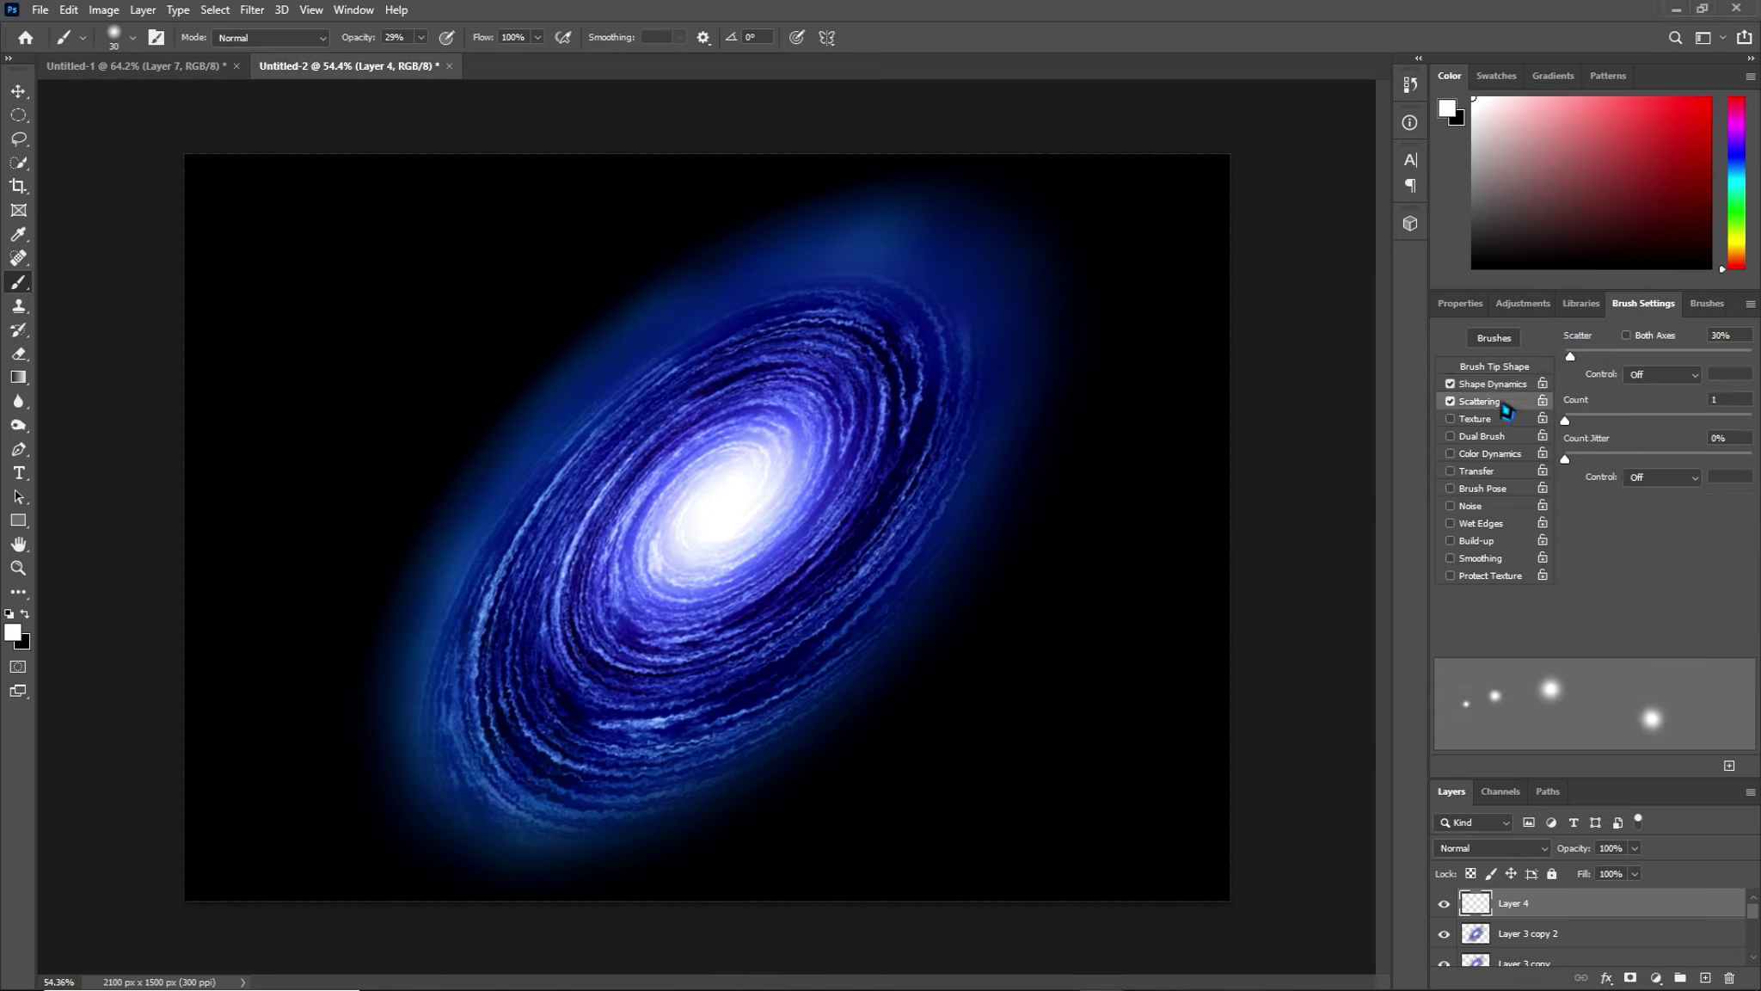
{"action": "left_click_drag", "start_coordinate": [1570, 355], "coordinate": [1755, 379]}
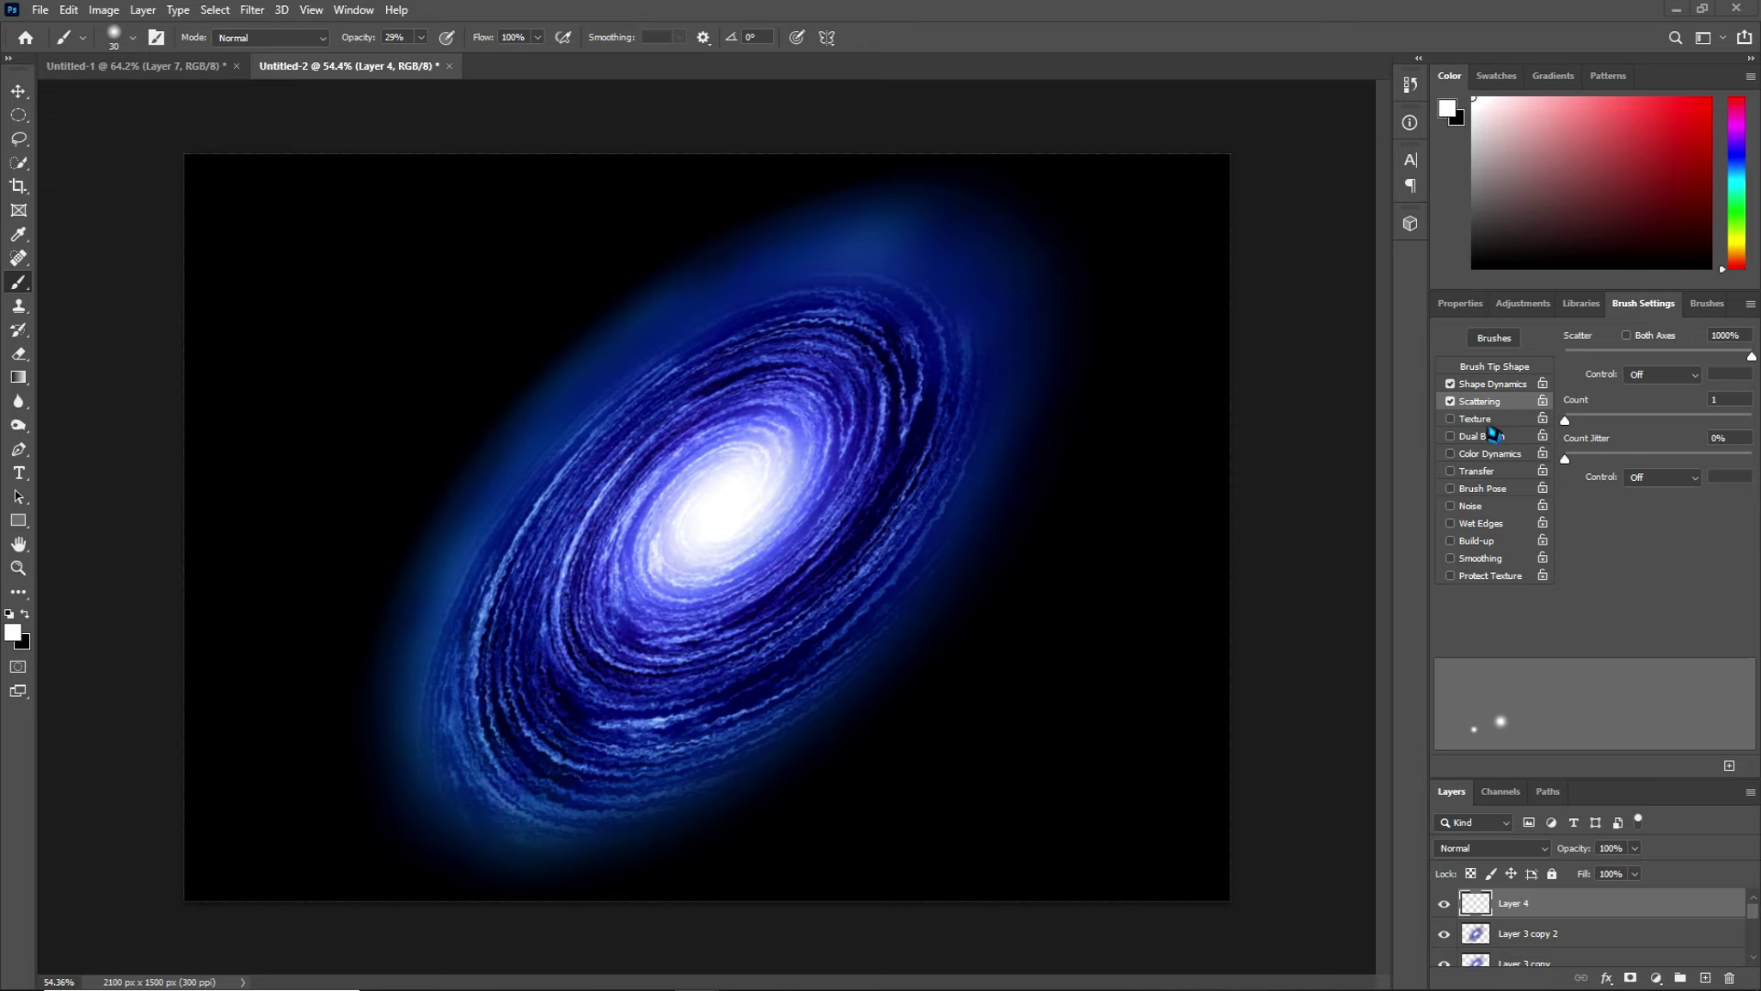
{"action": "left_click", "coordinate": [1510, 386]}
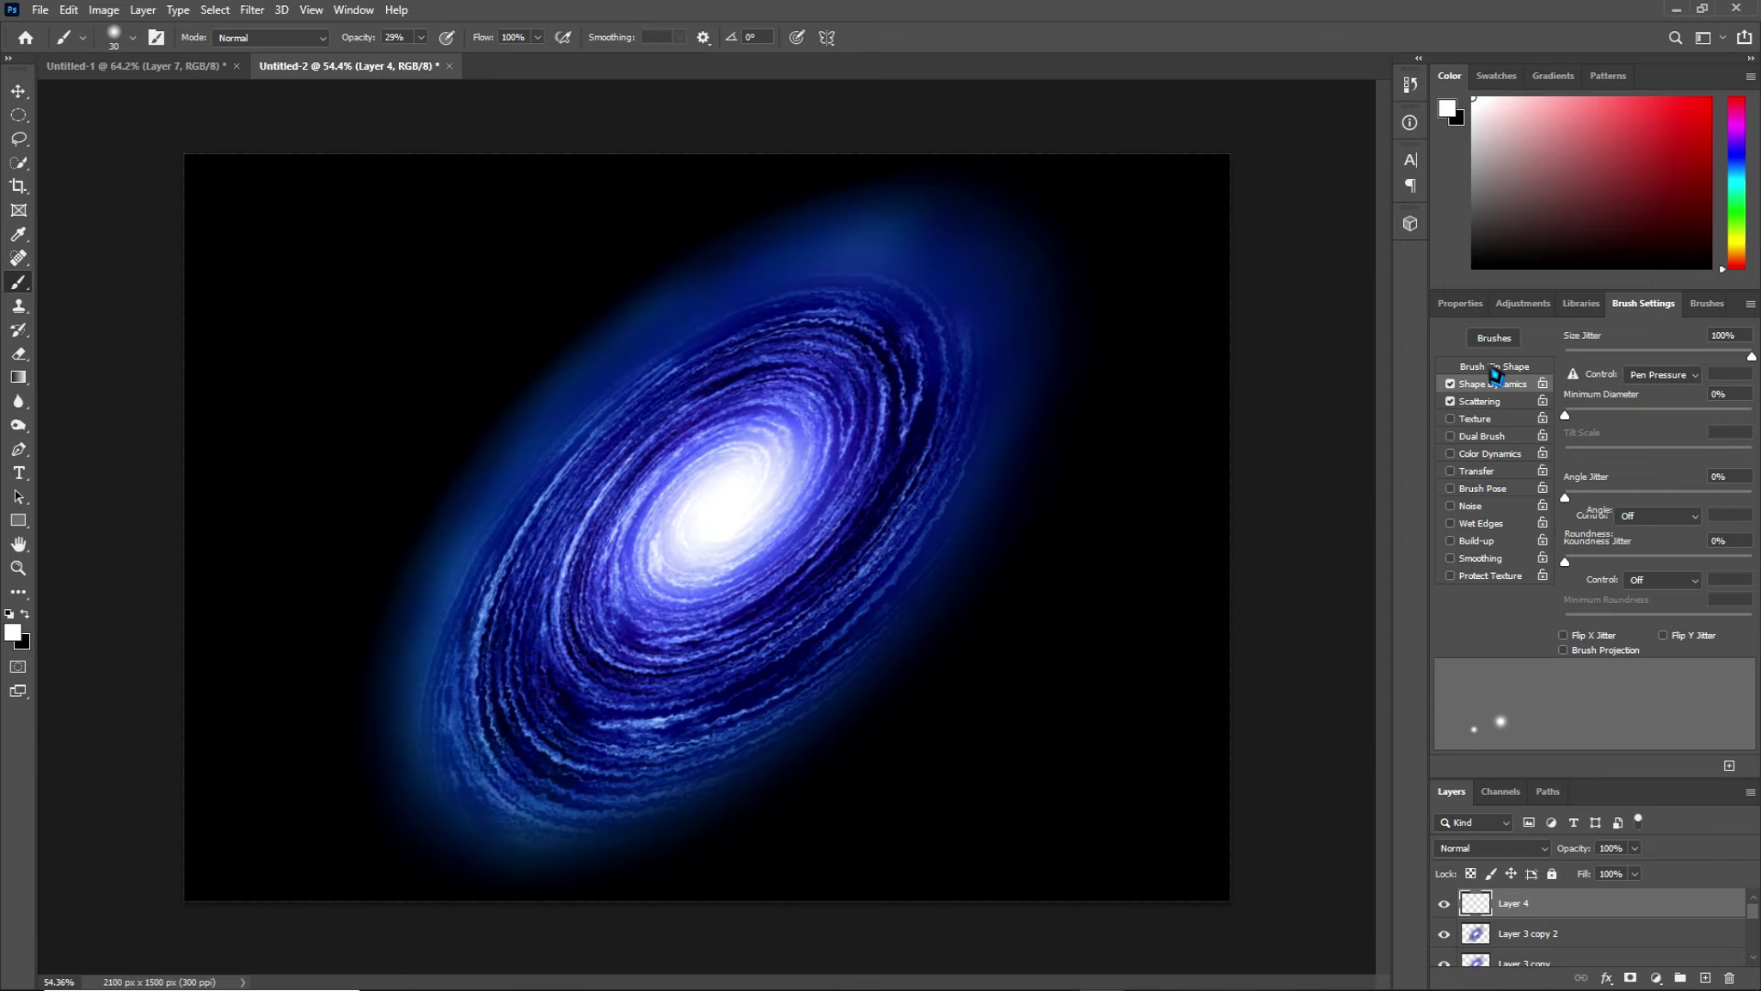
{"action": "left_click", "coordinate": [1493, 368]}
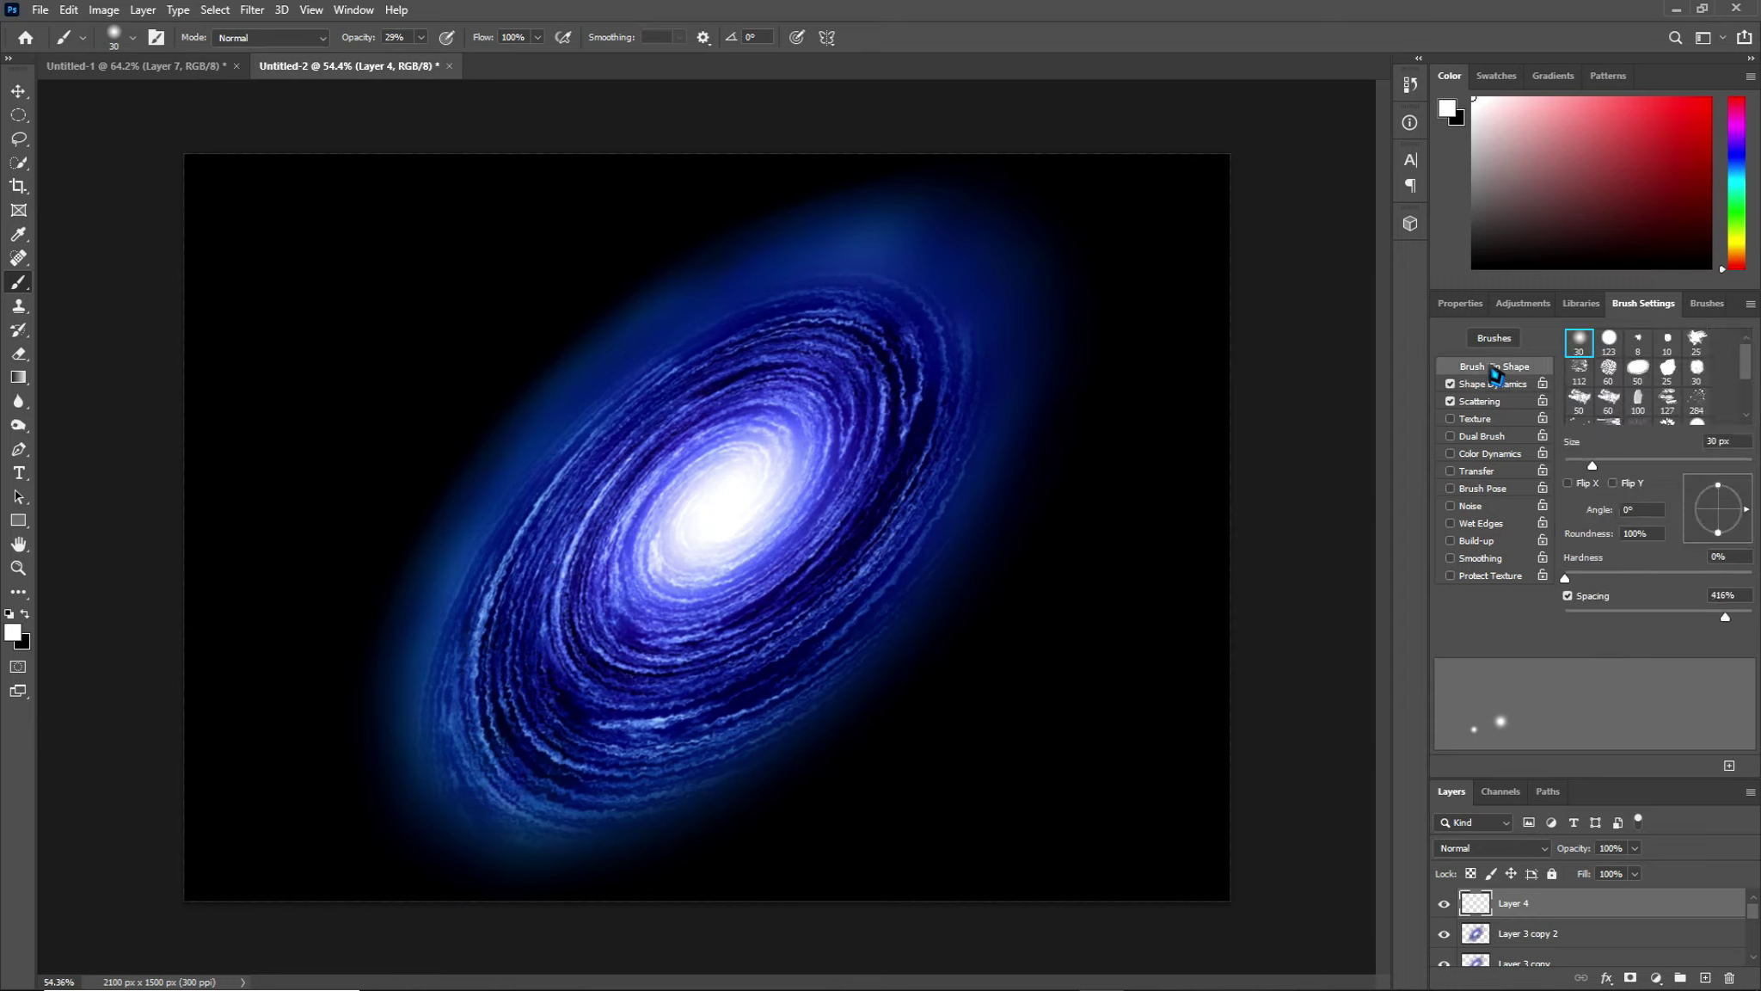
Paint and undo a test dot trail, then set brush Spacing to 81% and size to 8 px.
{"action": "mouse_move", "coordinate": [1732, 626]}
{"action": "left_mouse_down"}
{"action": "mouse_move", "coordinate": [1564, 636]}
{"action": "mouse_move", "coordinate": [1613, 631]}
{"action": "mouse_move", "coordinate": [1598, 629]}
{"action": "left_mouse_up"}
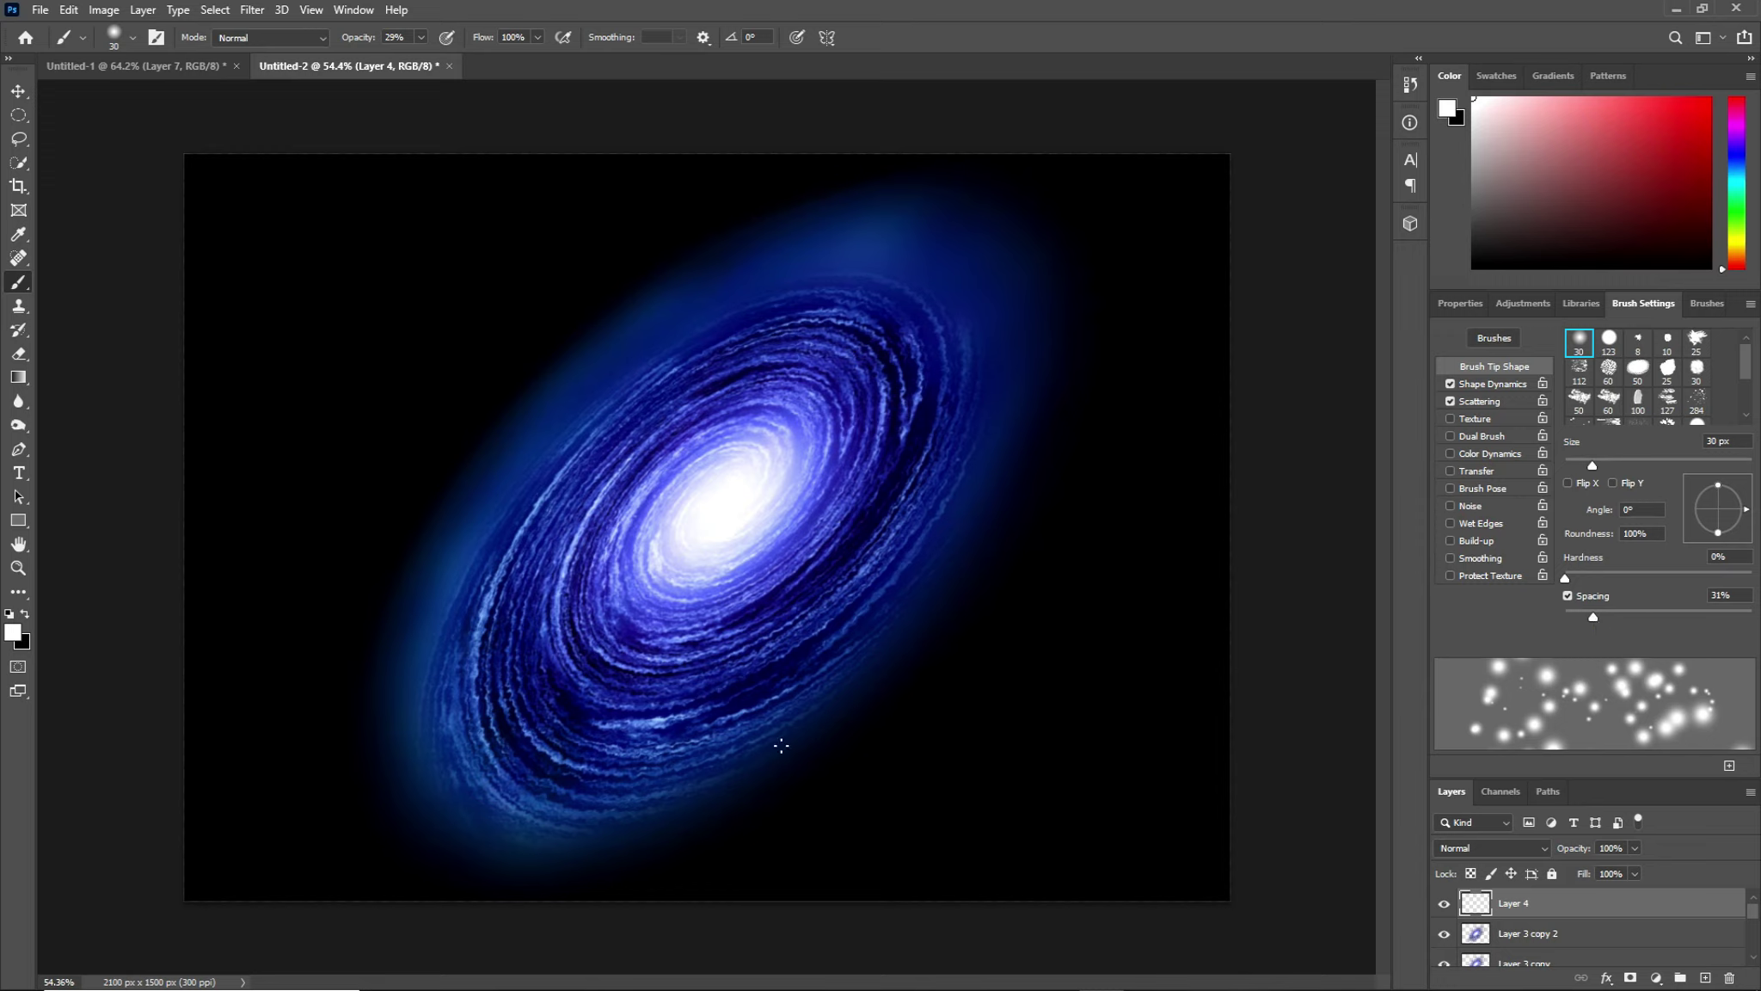
{"action": "mouse_move", "coordinate": [720, 775]}
{"action": "left_mouse_down"}
{"action": "mouse_move", "coordinate": [556, 792]}
{"action": "mouse_move", "coordinate": [486, 731]}
{"action": "left_mouse_up"}
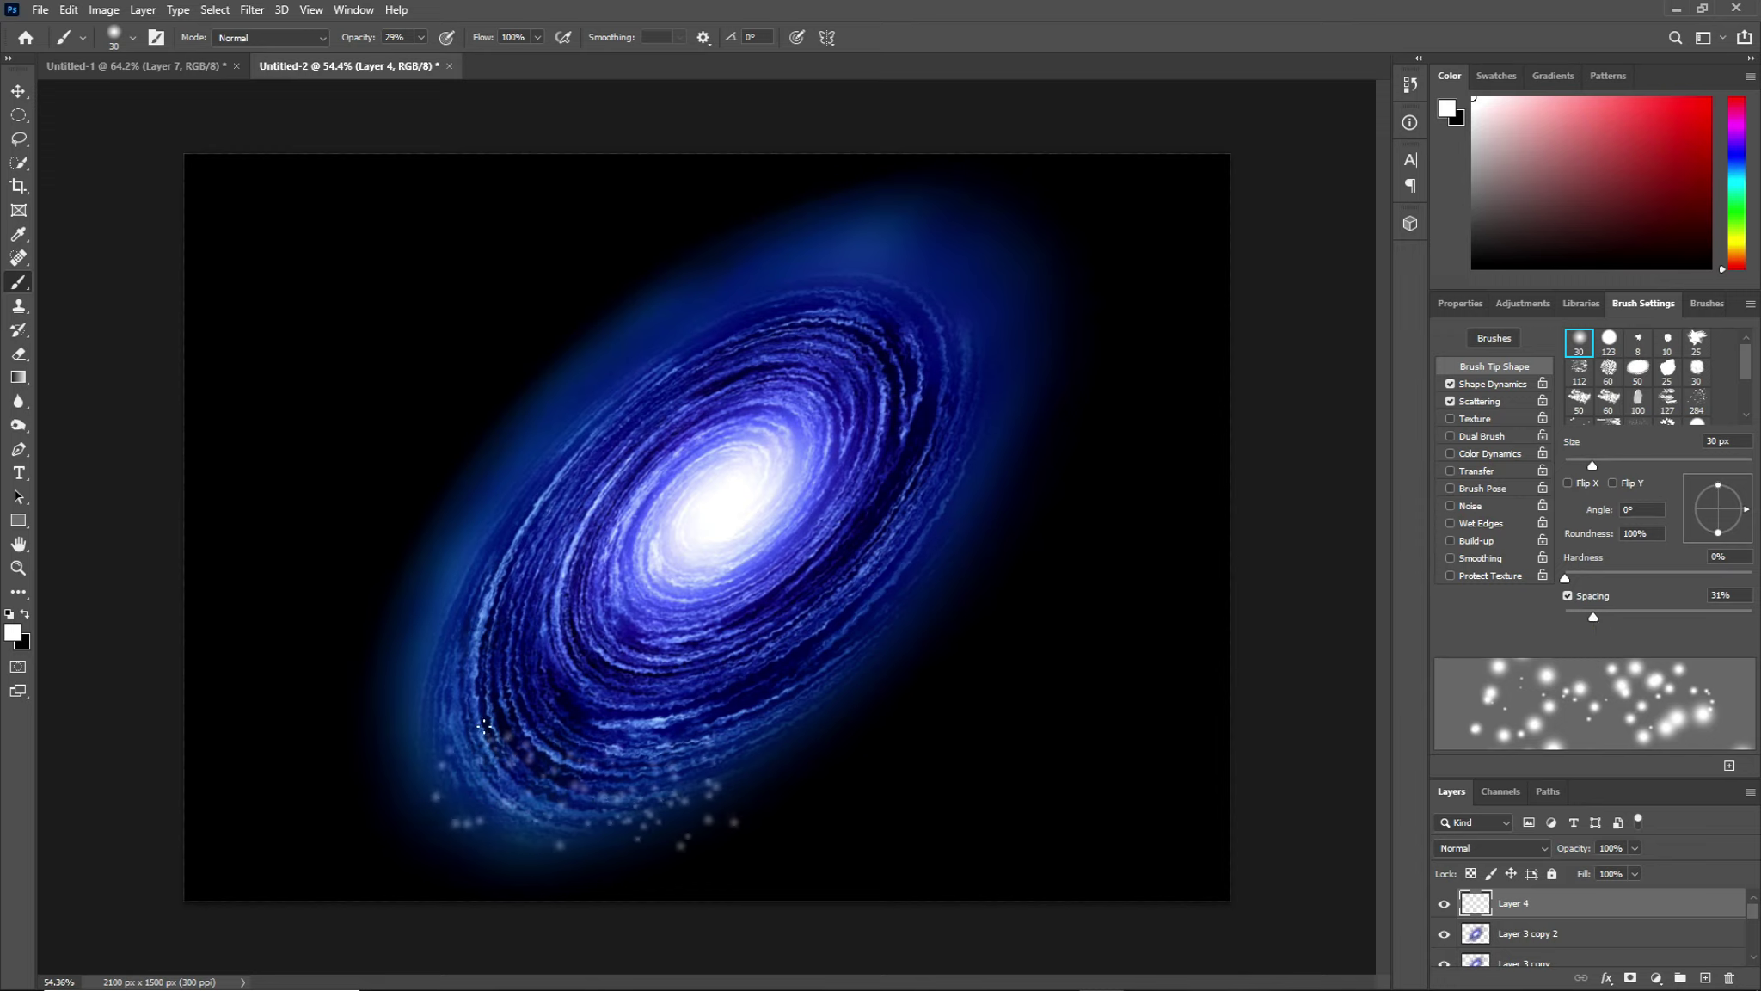
{"action": "key", "text": "ctrl+z"}
{"action": "left_click_drag", "start_coordinate": [1593, 617], "coordinate": [1641, 616]}
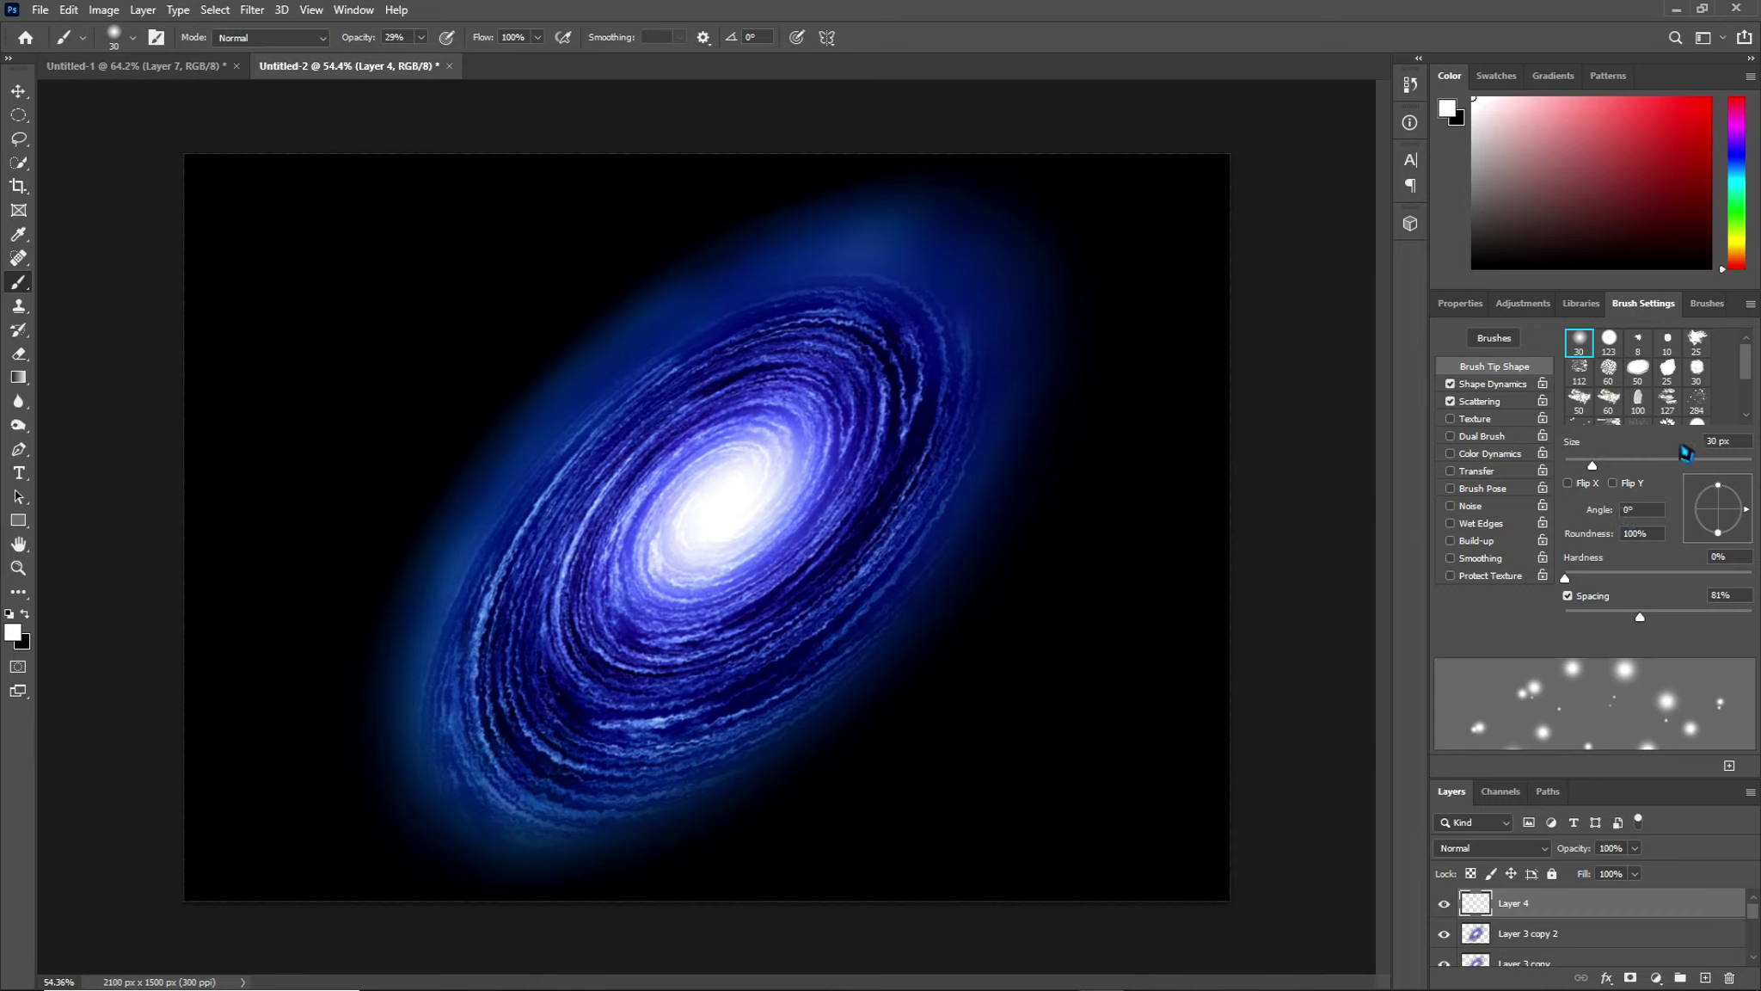
{"action": "left_click", "coordinate": [1711, 441]}
{"action": "type", "text": "8"}
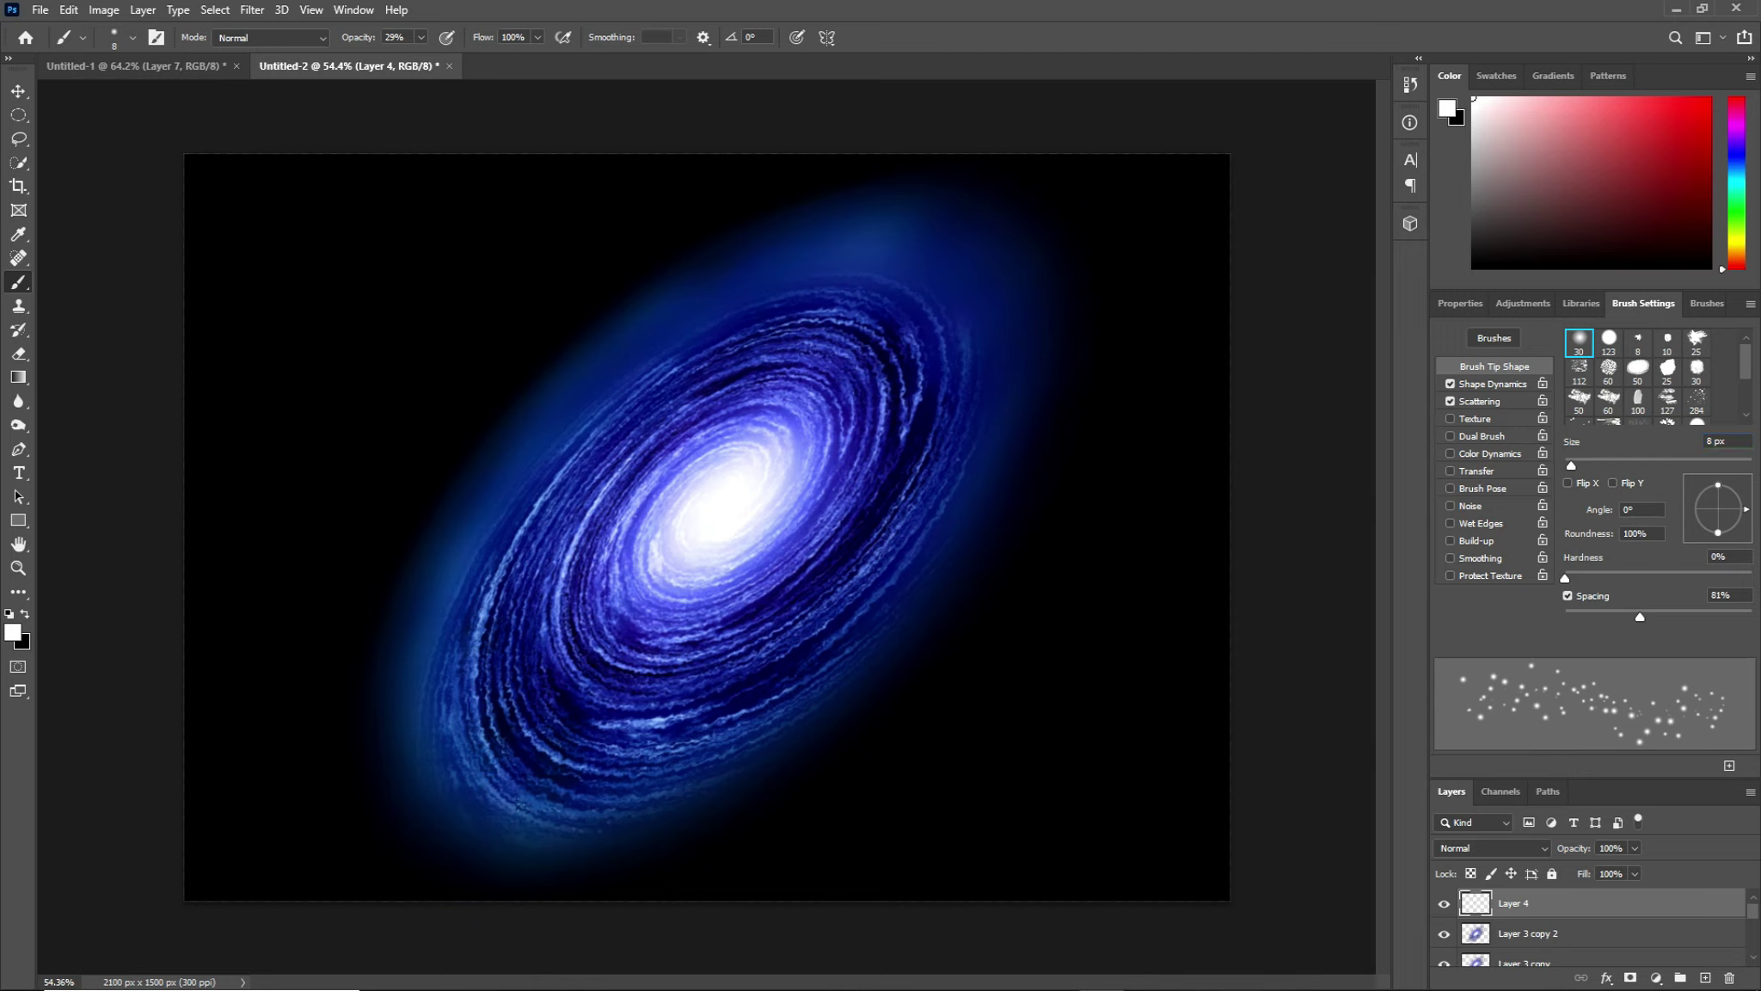
Brush star speckles along the lower-left arm, raise brush size to 11 px, and add more stars.
{"action": "left_click_drag", "start_coordinate": [473, 801], "coordinate": [495, 826]}
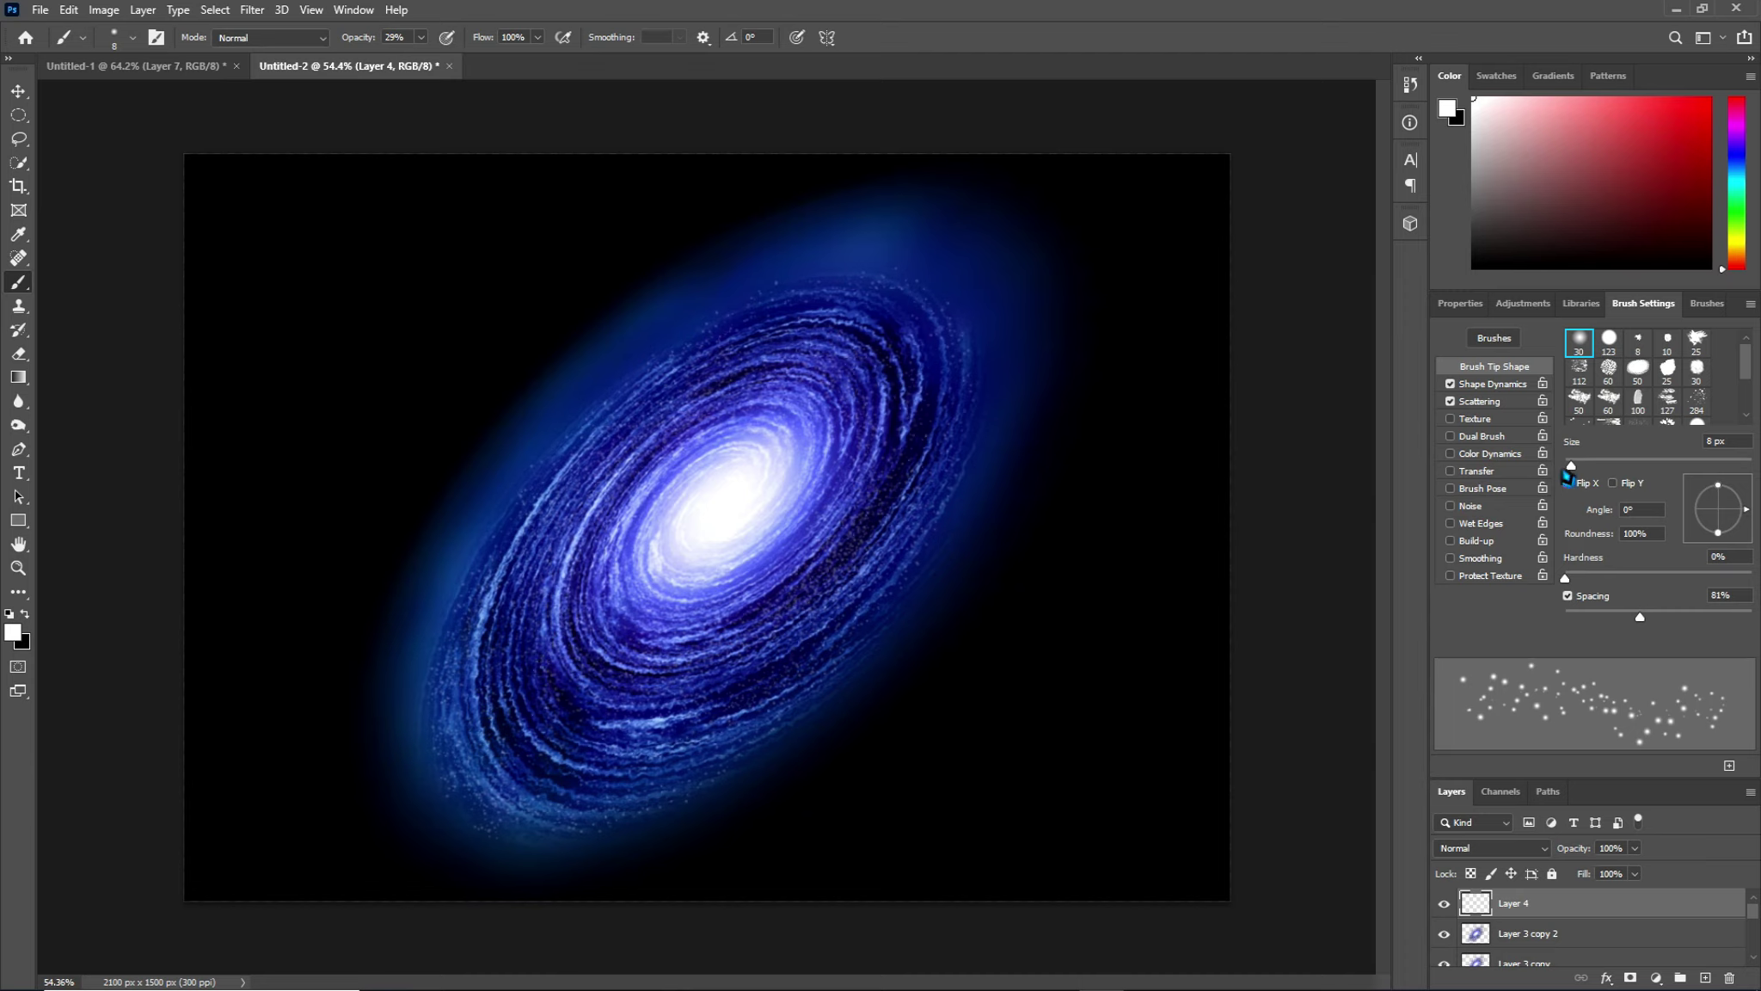
{"action": "left_click_drag", "start_coordinate": [1572, 466], "coordinate": [1576, 468]}
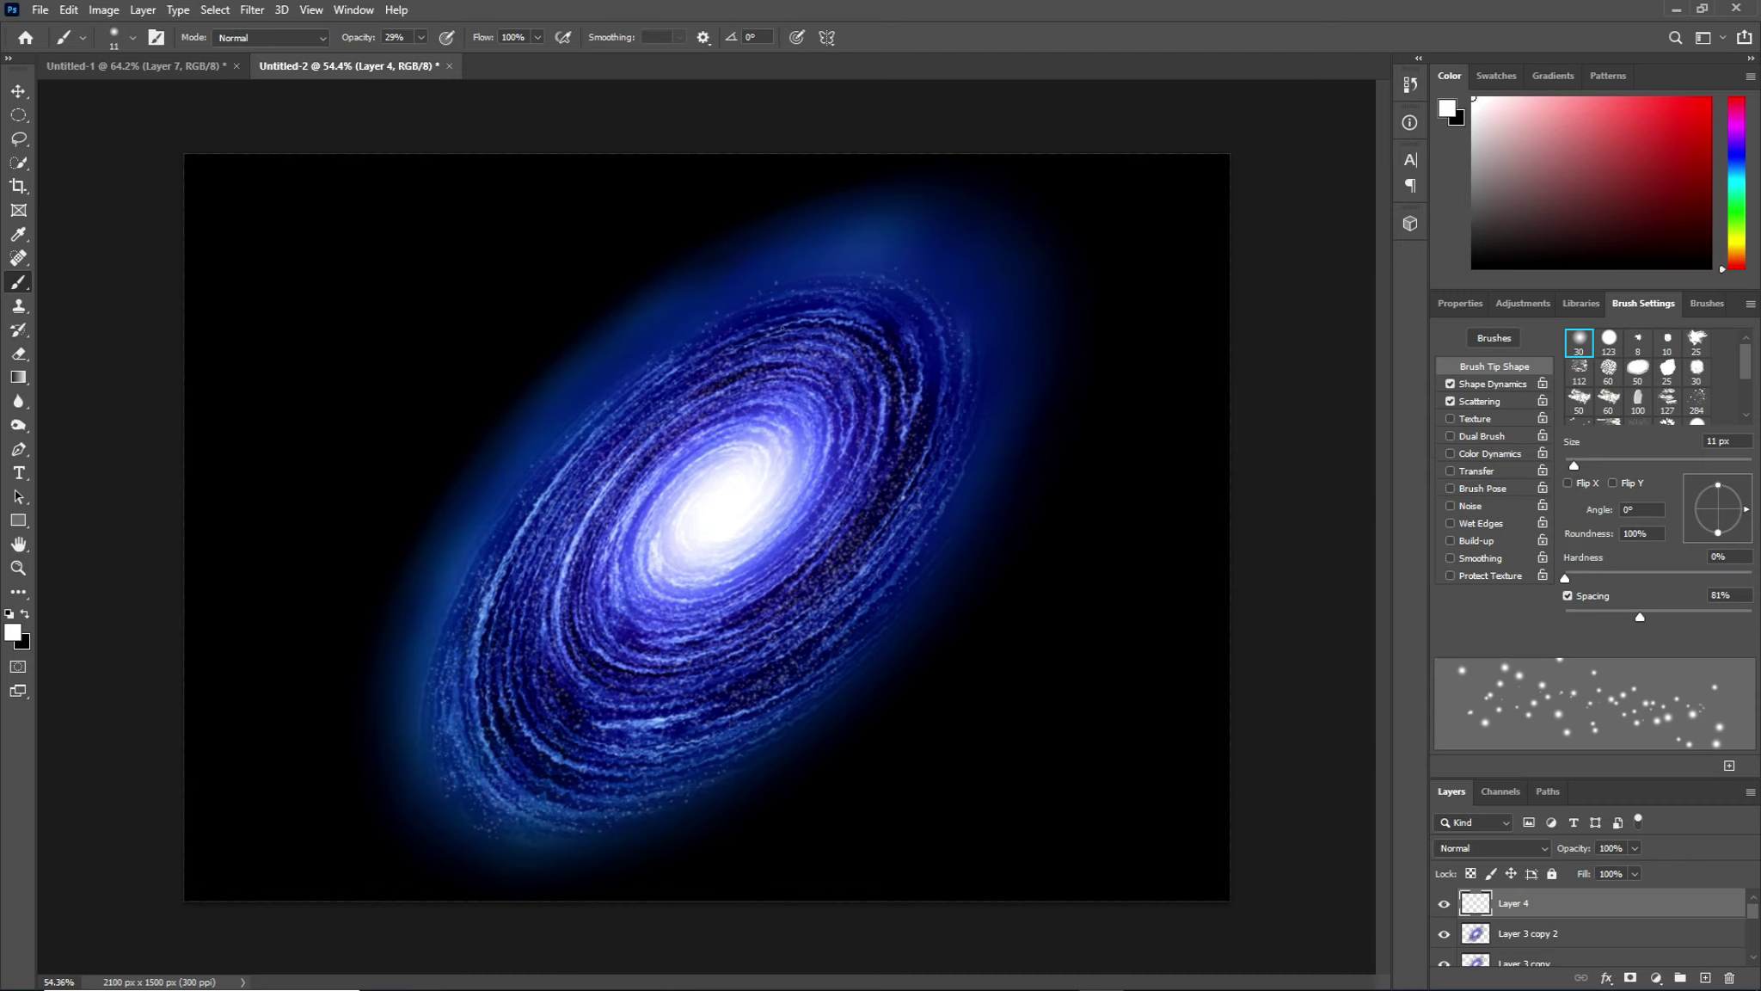
{"action": "left_click_drag", "start_coordinate": [560, 780], "coordinate": [523, 790]}
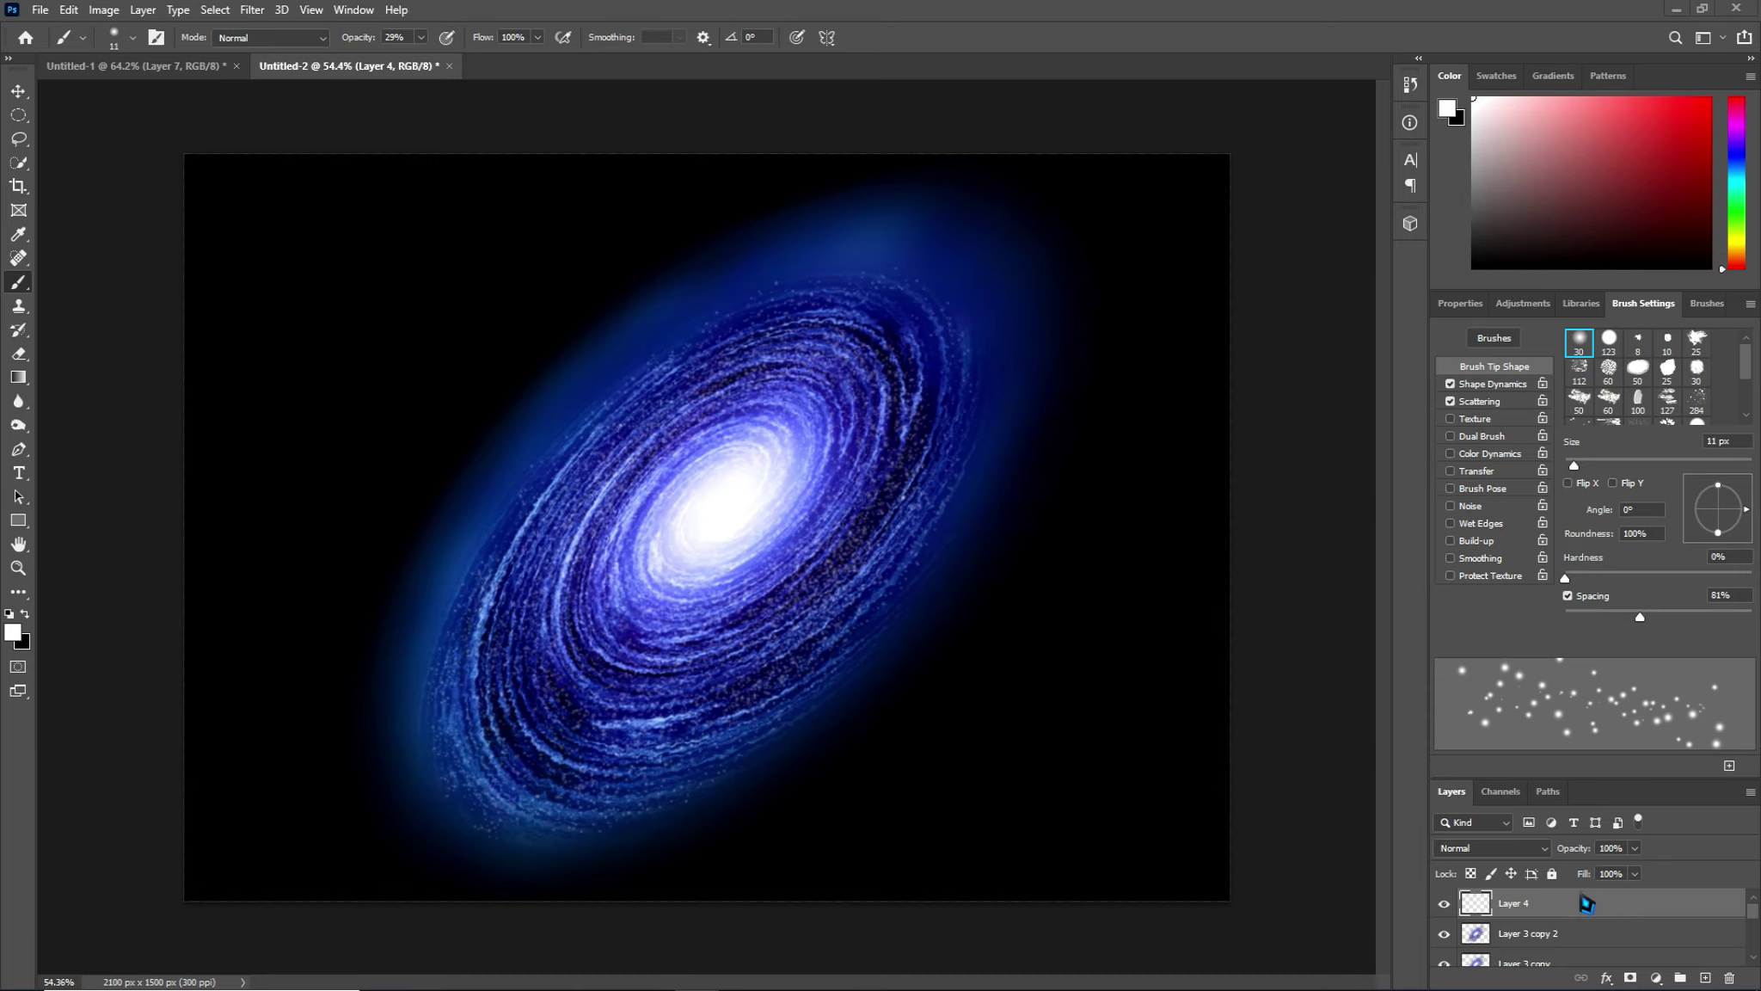
Reduce Layer 4's opacity to 62% in the Layers panel.
{"action": "left_click_drag", "start_coordinate": [1583, 849], "coordinate": [1550, 849]}
{"action": "key", "text": "Return"}
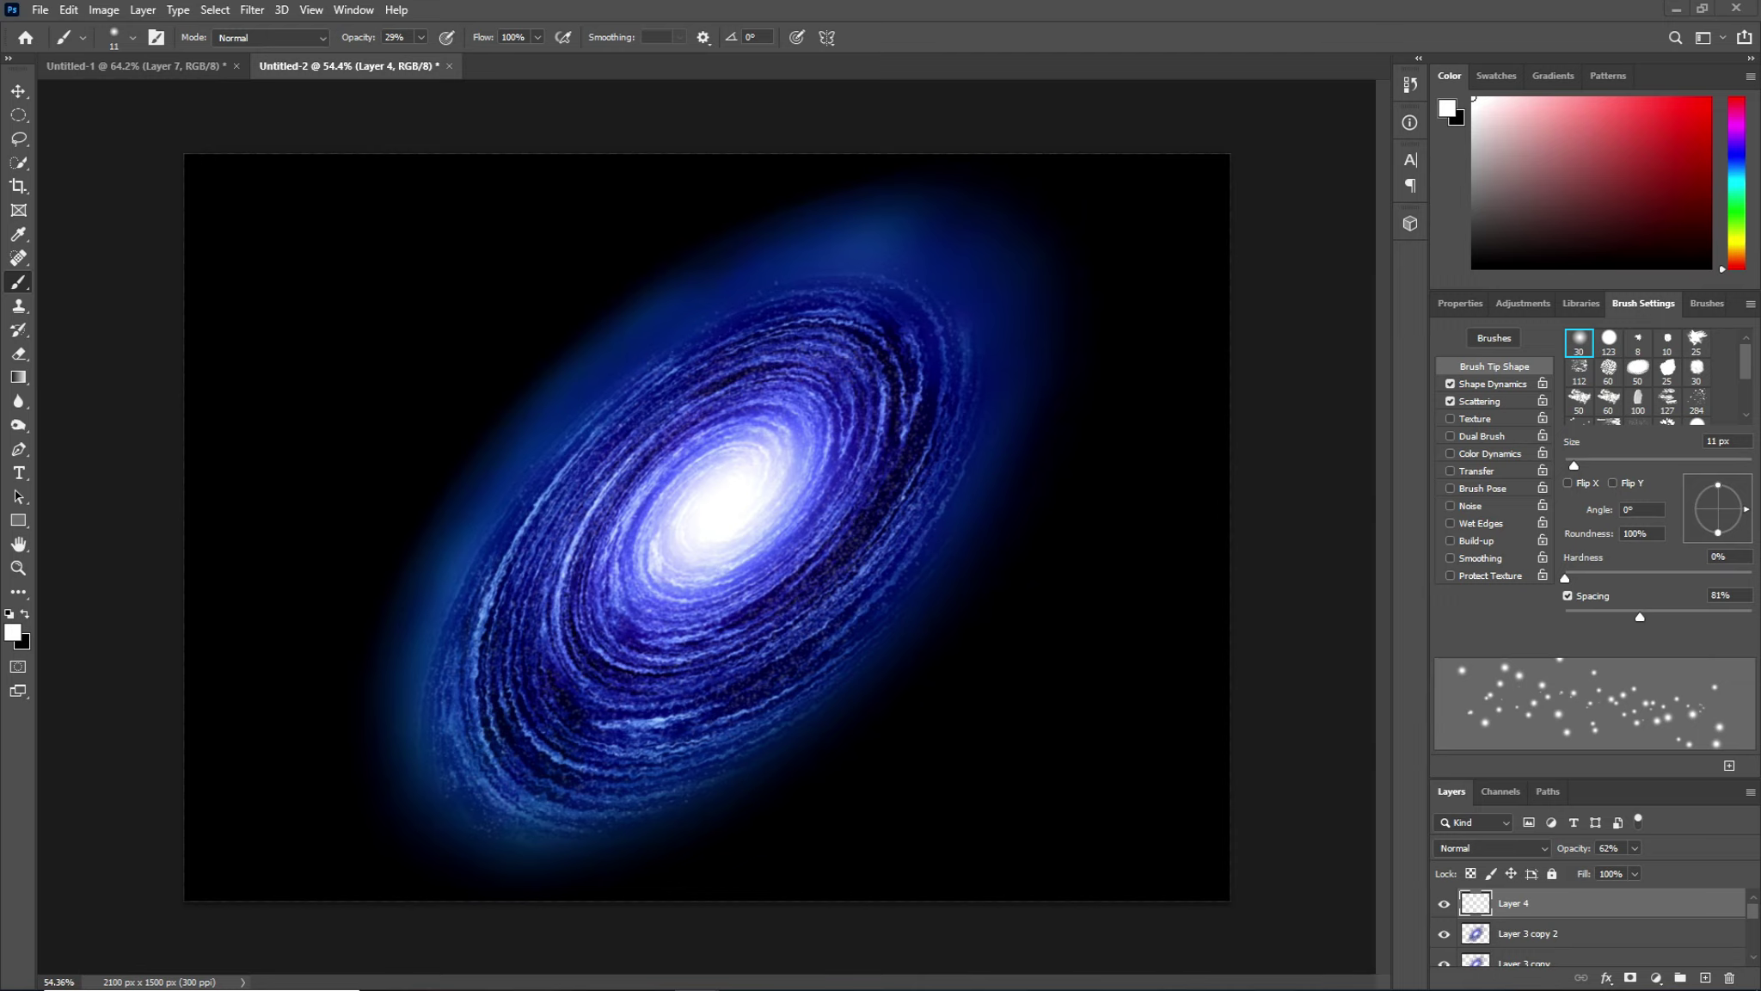
Create an empty Layer 5 above Layer 4 and browse the Filter menu without applying anything.
{"action": "left_click", "coordinate": [1706, 979]}
{"action": "left_click", "coordinate": [252, 10]}
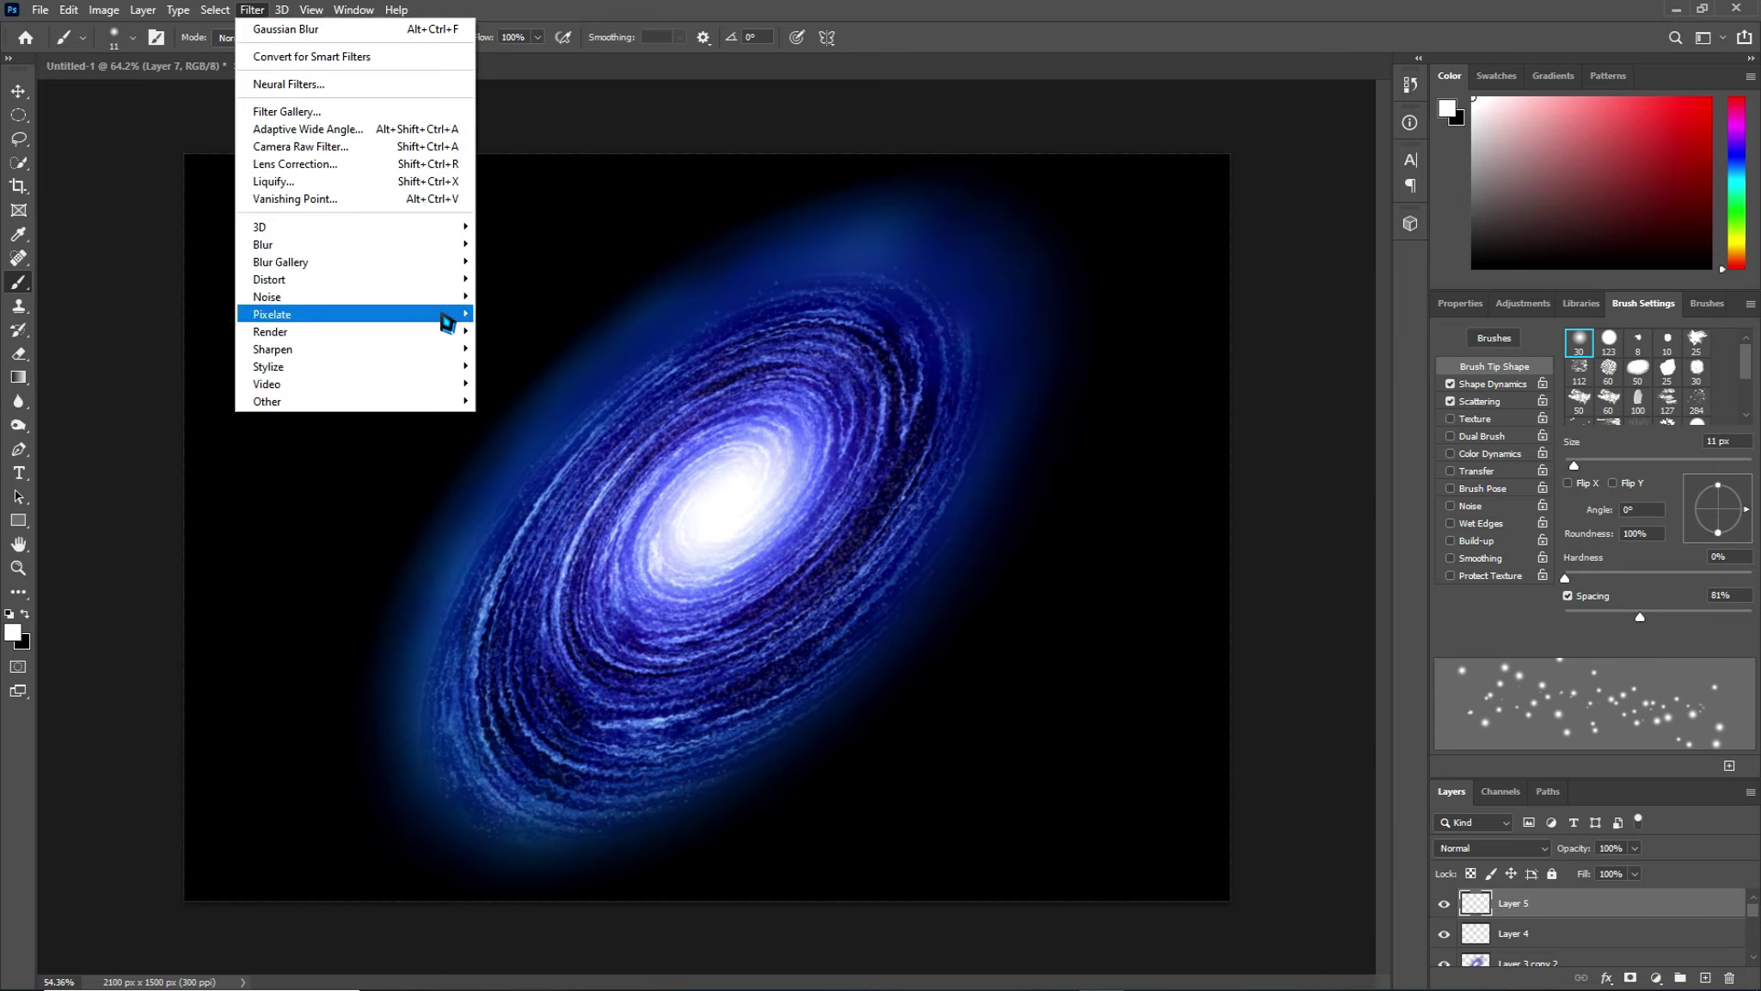
{"action": "mouse_move", "coordinate": [271, 332]}
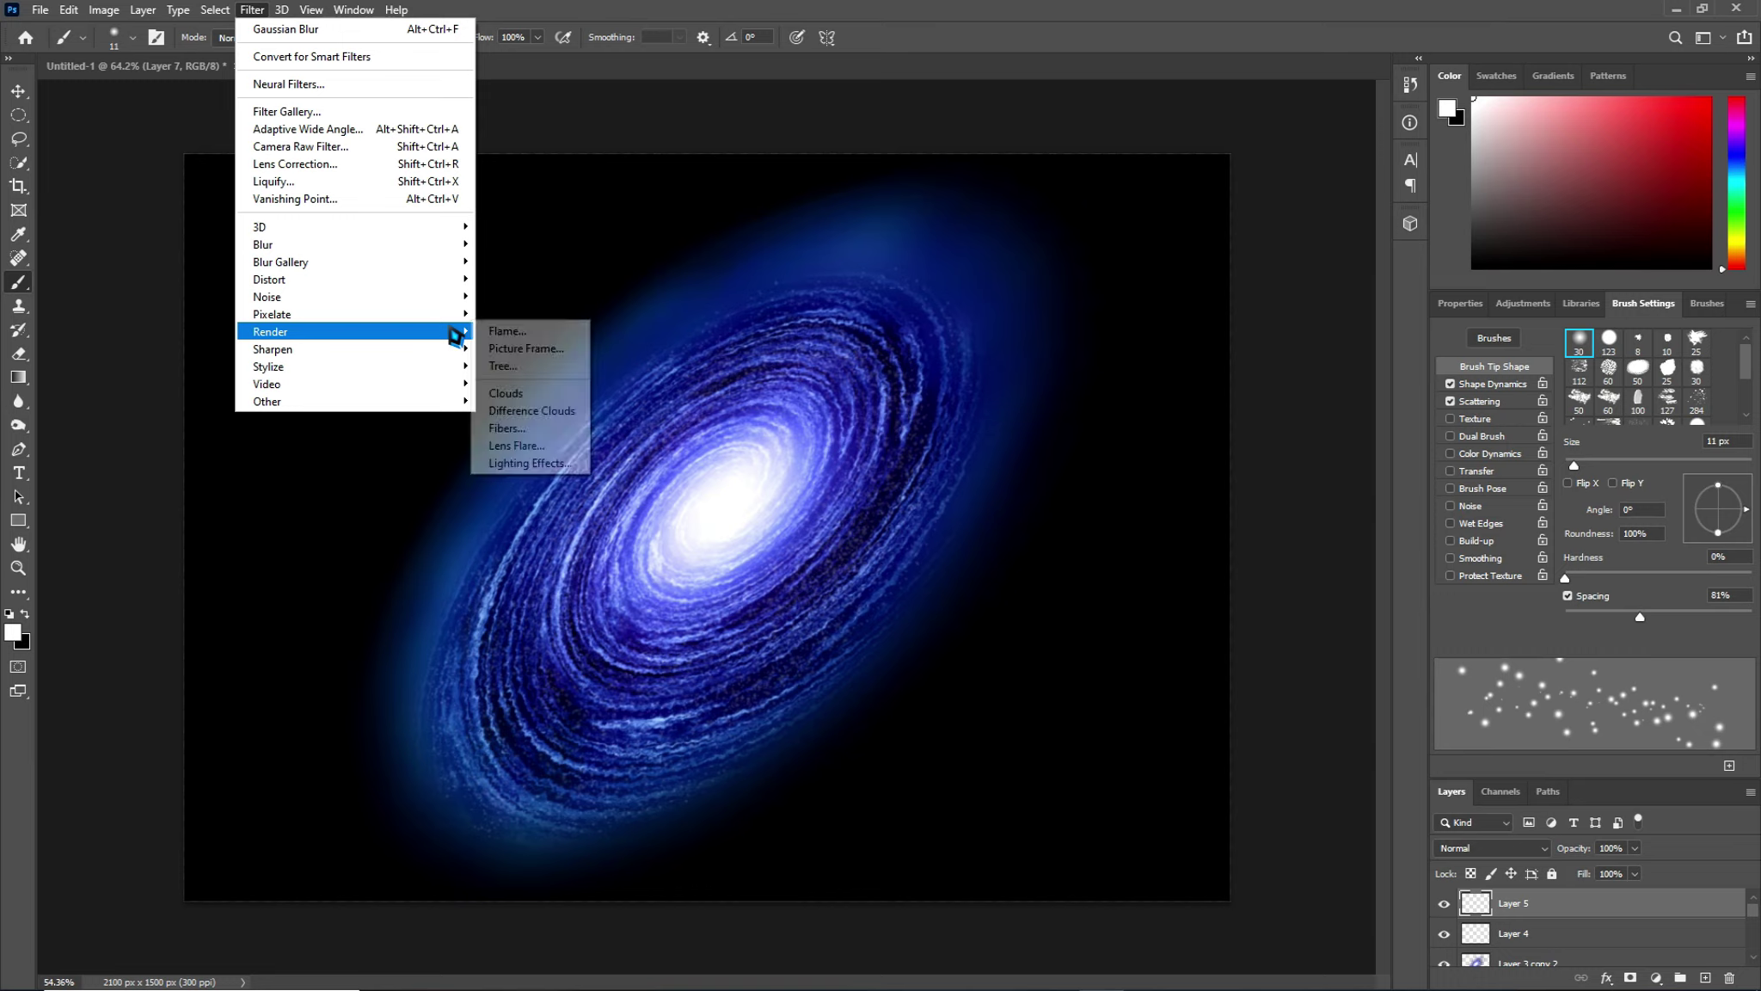
{"action": "key", "text": "Escape"}
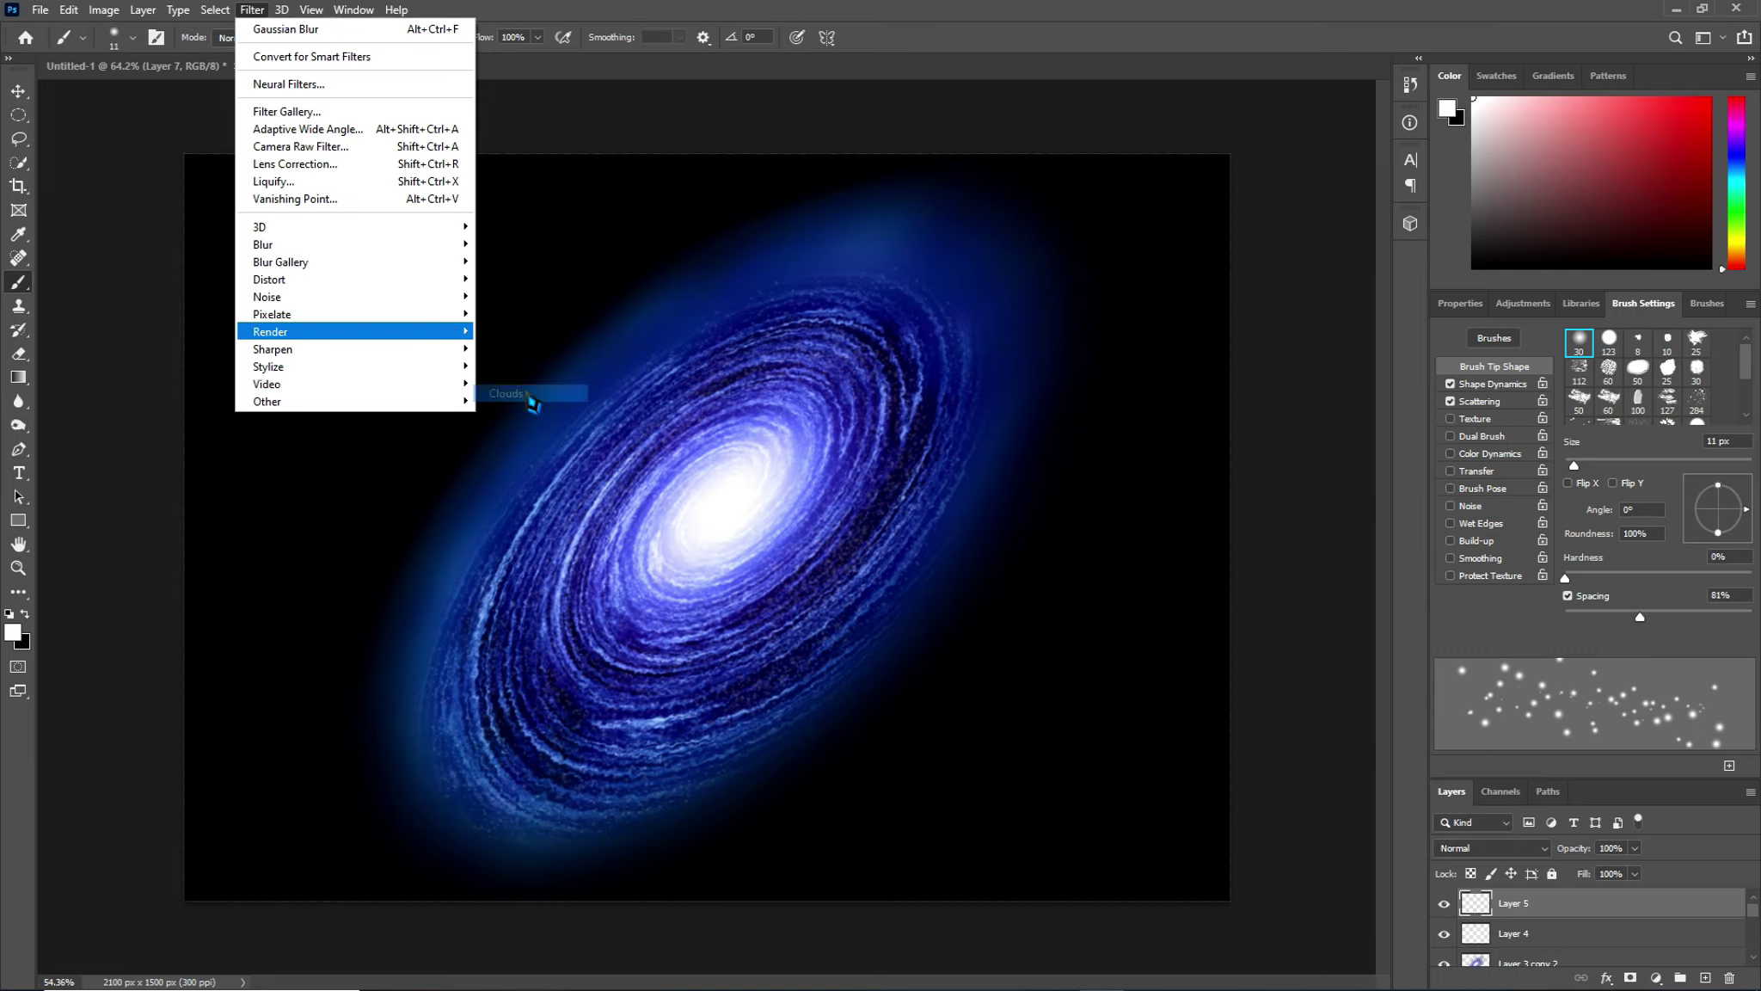
{"action": "key", "text": "Escape"}
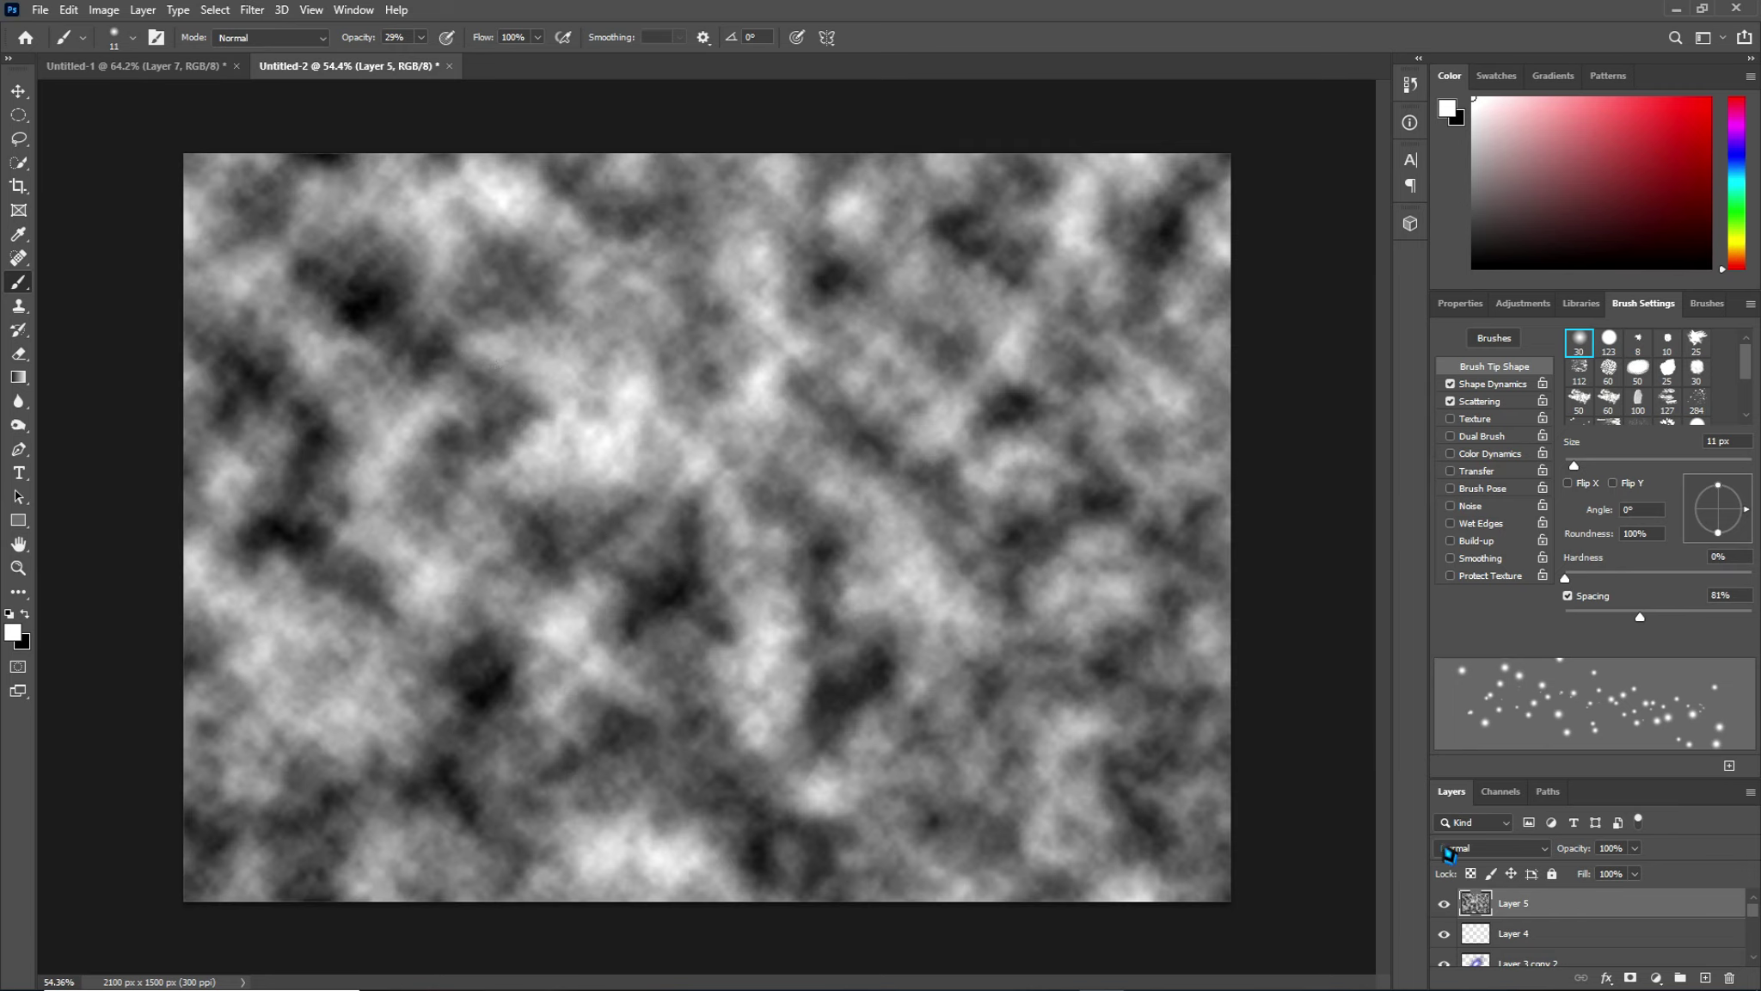
Set Layer 5's clouds to Overlay blend mode at 40% opacity.
{"action": "left_click", "coordinate": [1503, 854]}
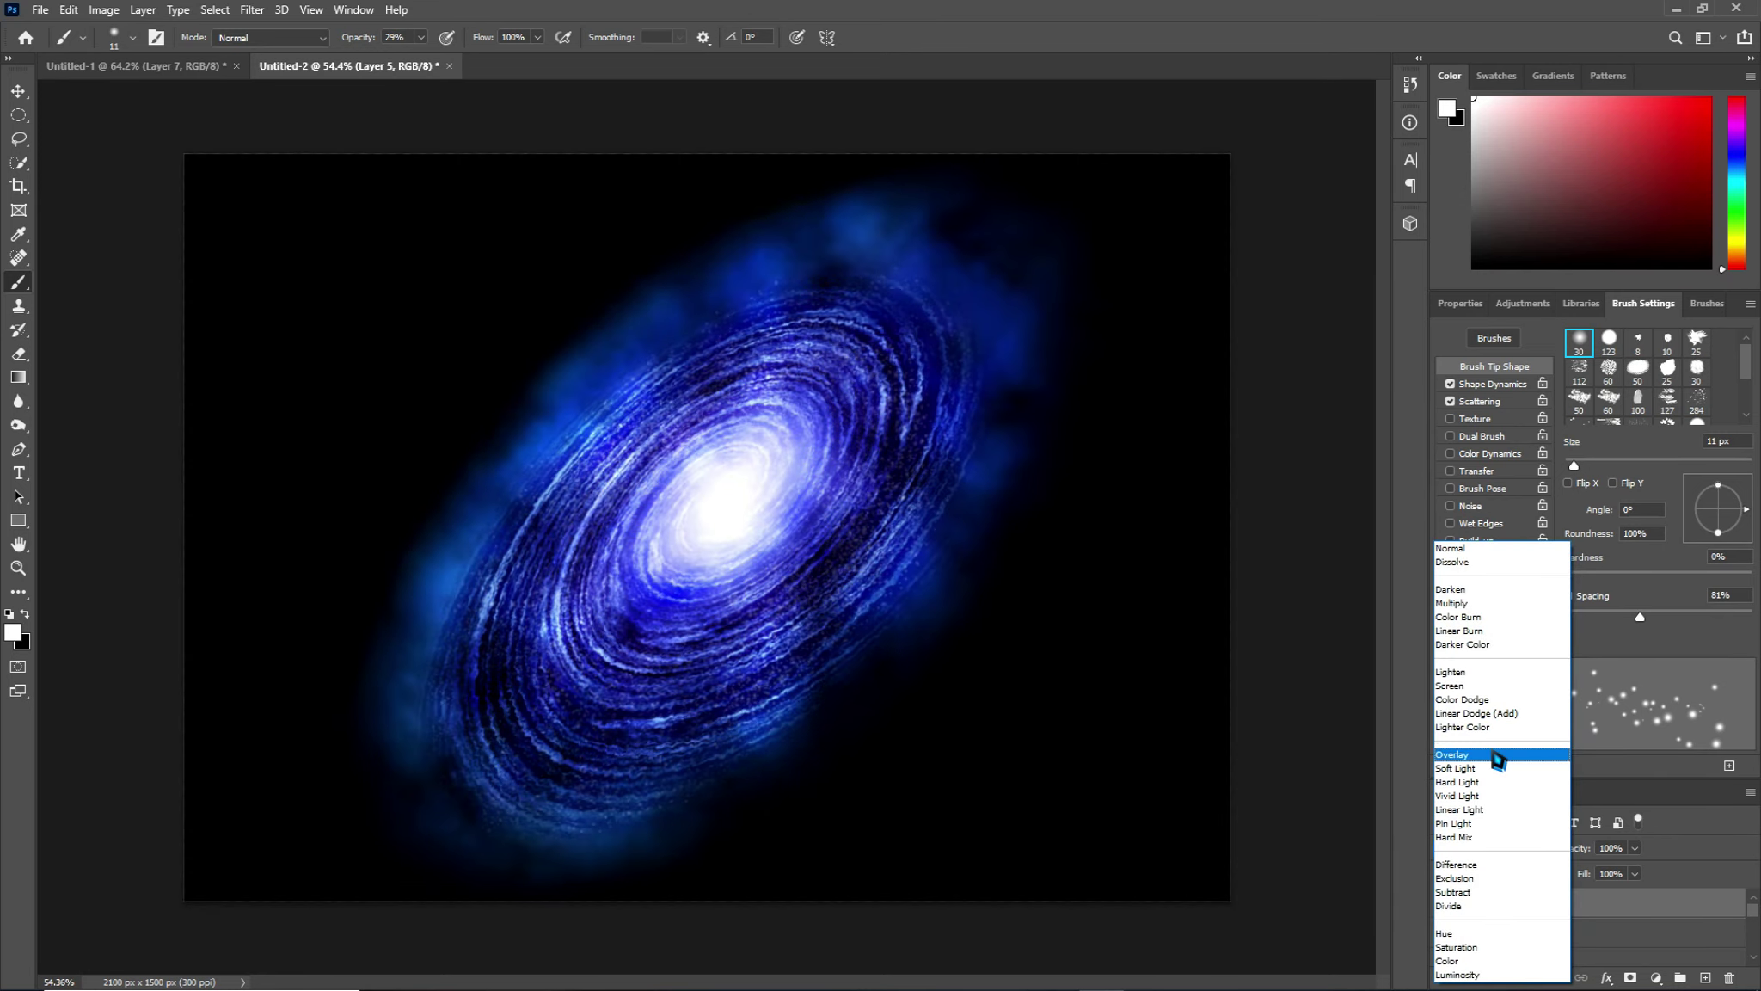
{"action": "left_click", "coordinate": [1499, 756]}
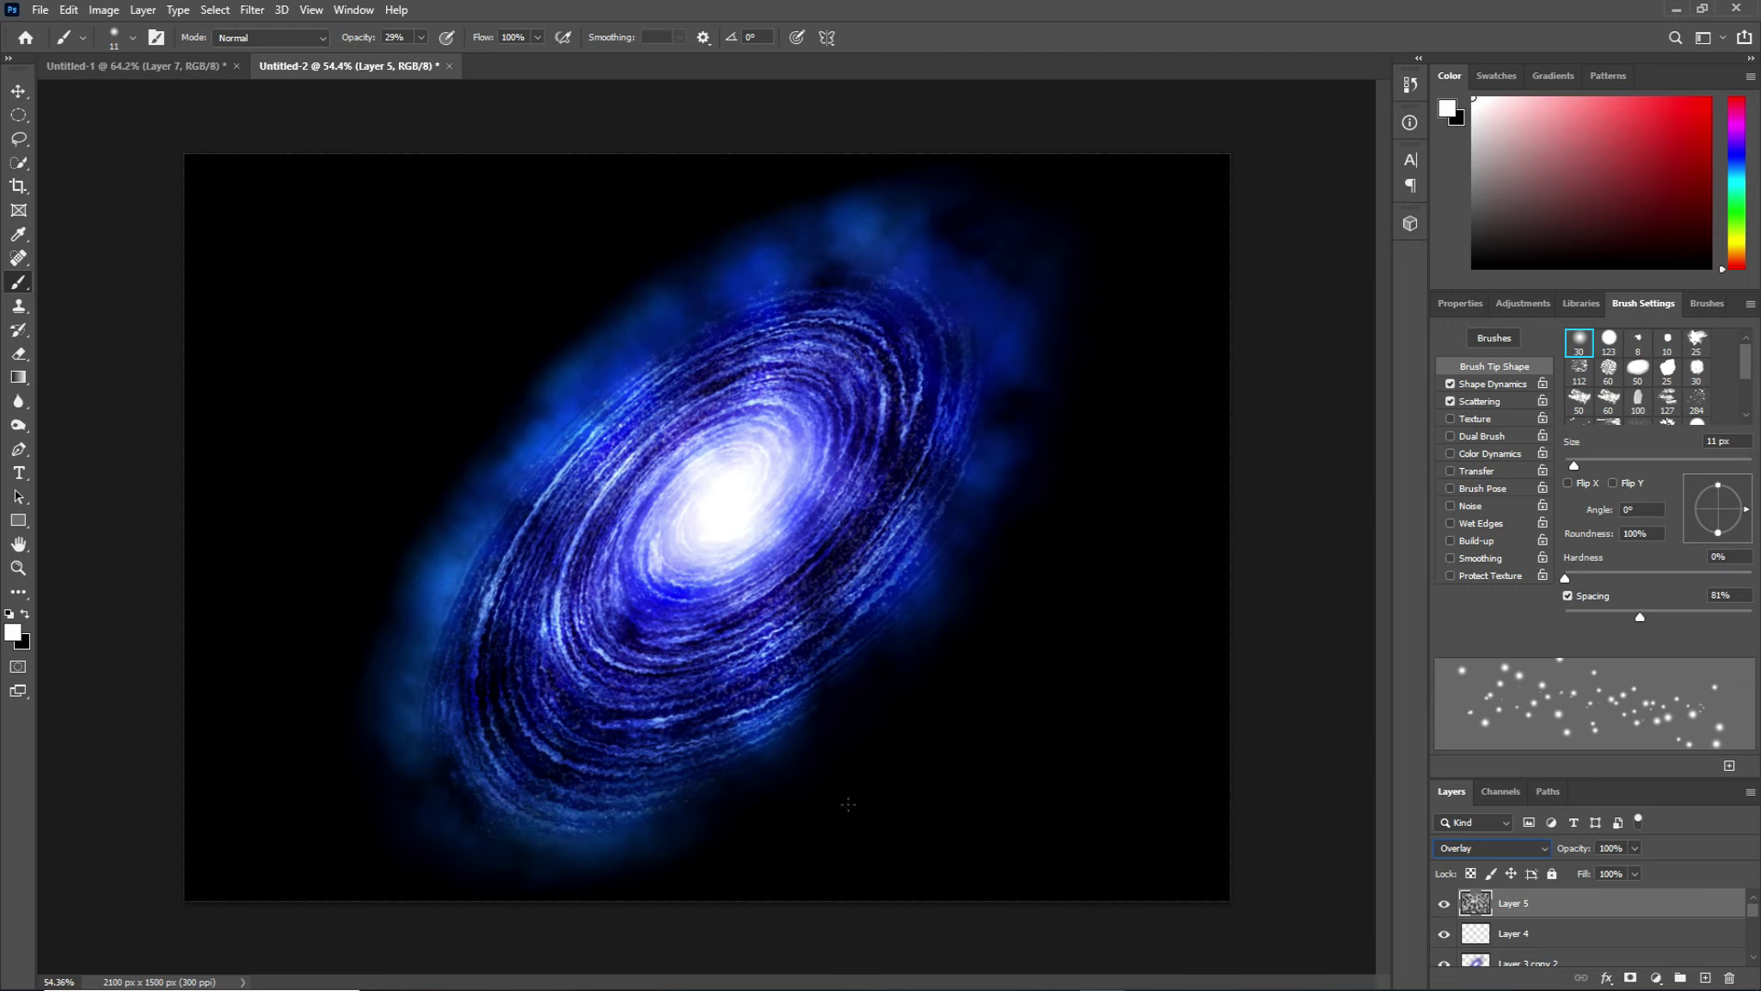
{"action": "left_click_drag", "start_coordinate": [1586, 850], "coordinate": [1545, 851]}
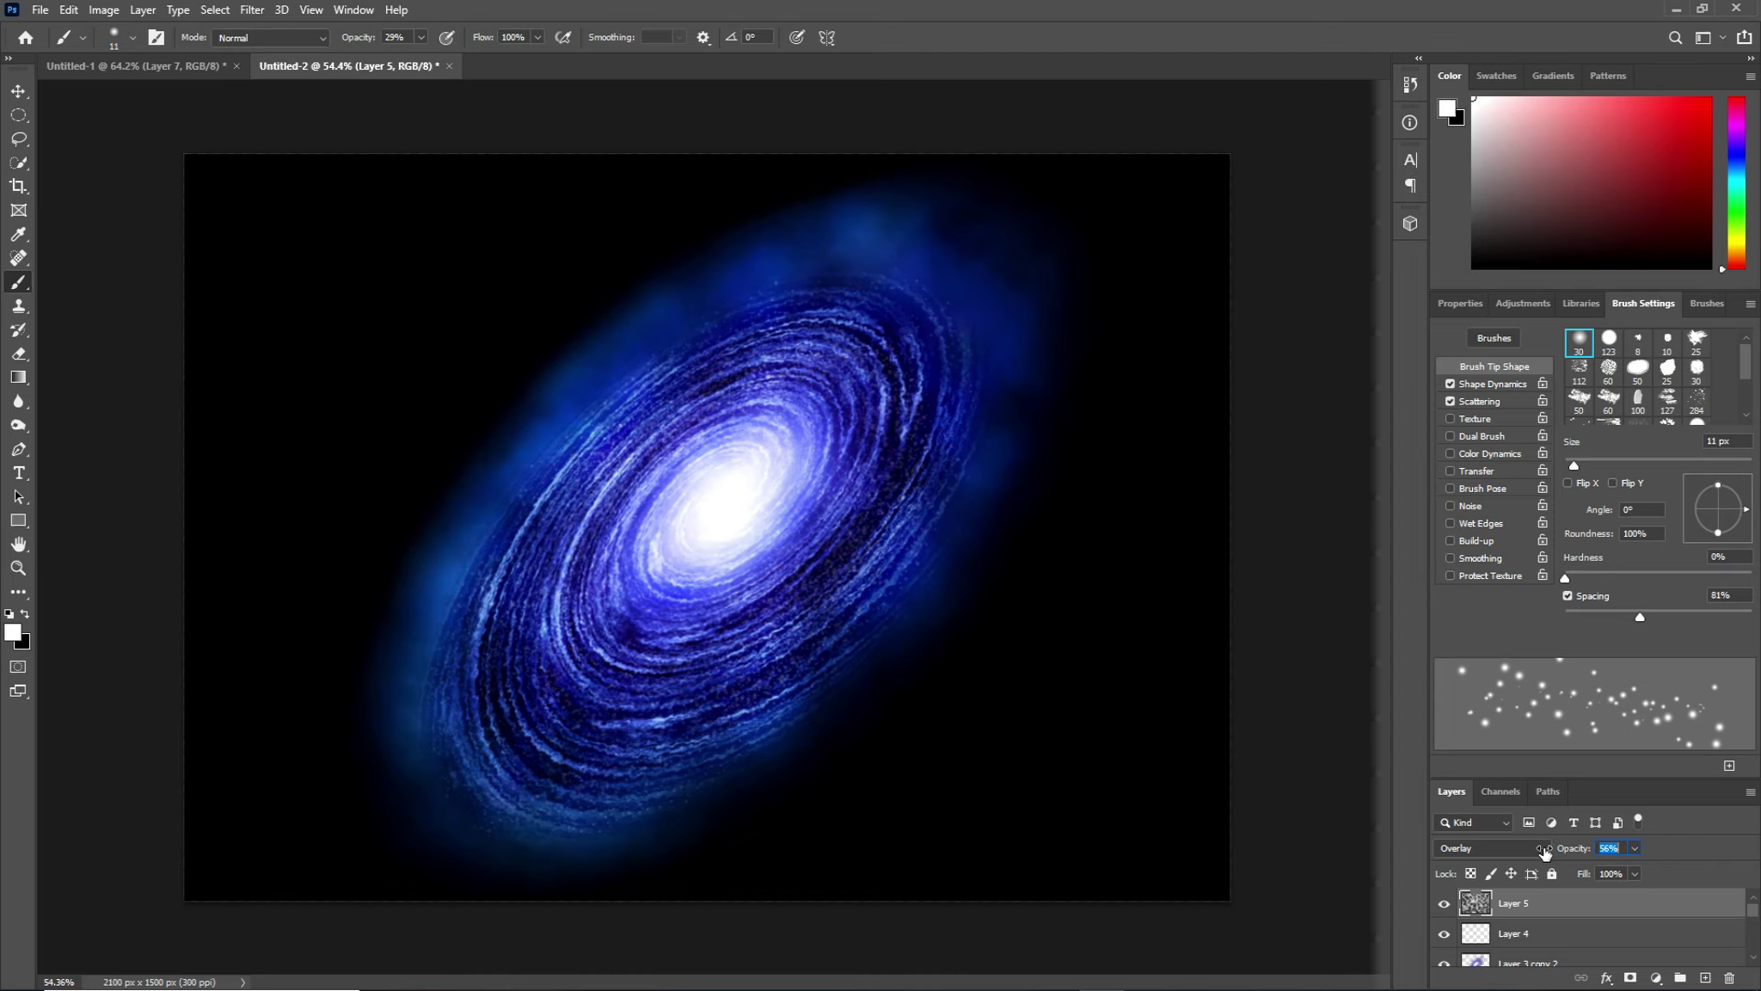
{"action": "mouse_move", "coordinate": [1545, 851]}
{"action": "left_mouse_down"}
{"action": "mouse_move", "coordinate": [1570, 852]}
{"action": "mouse_move", "coordinate": [1517, 854]}
{"action": "left_mouse_up"}
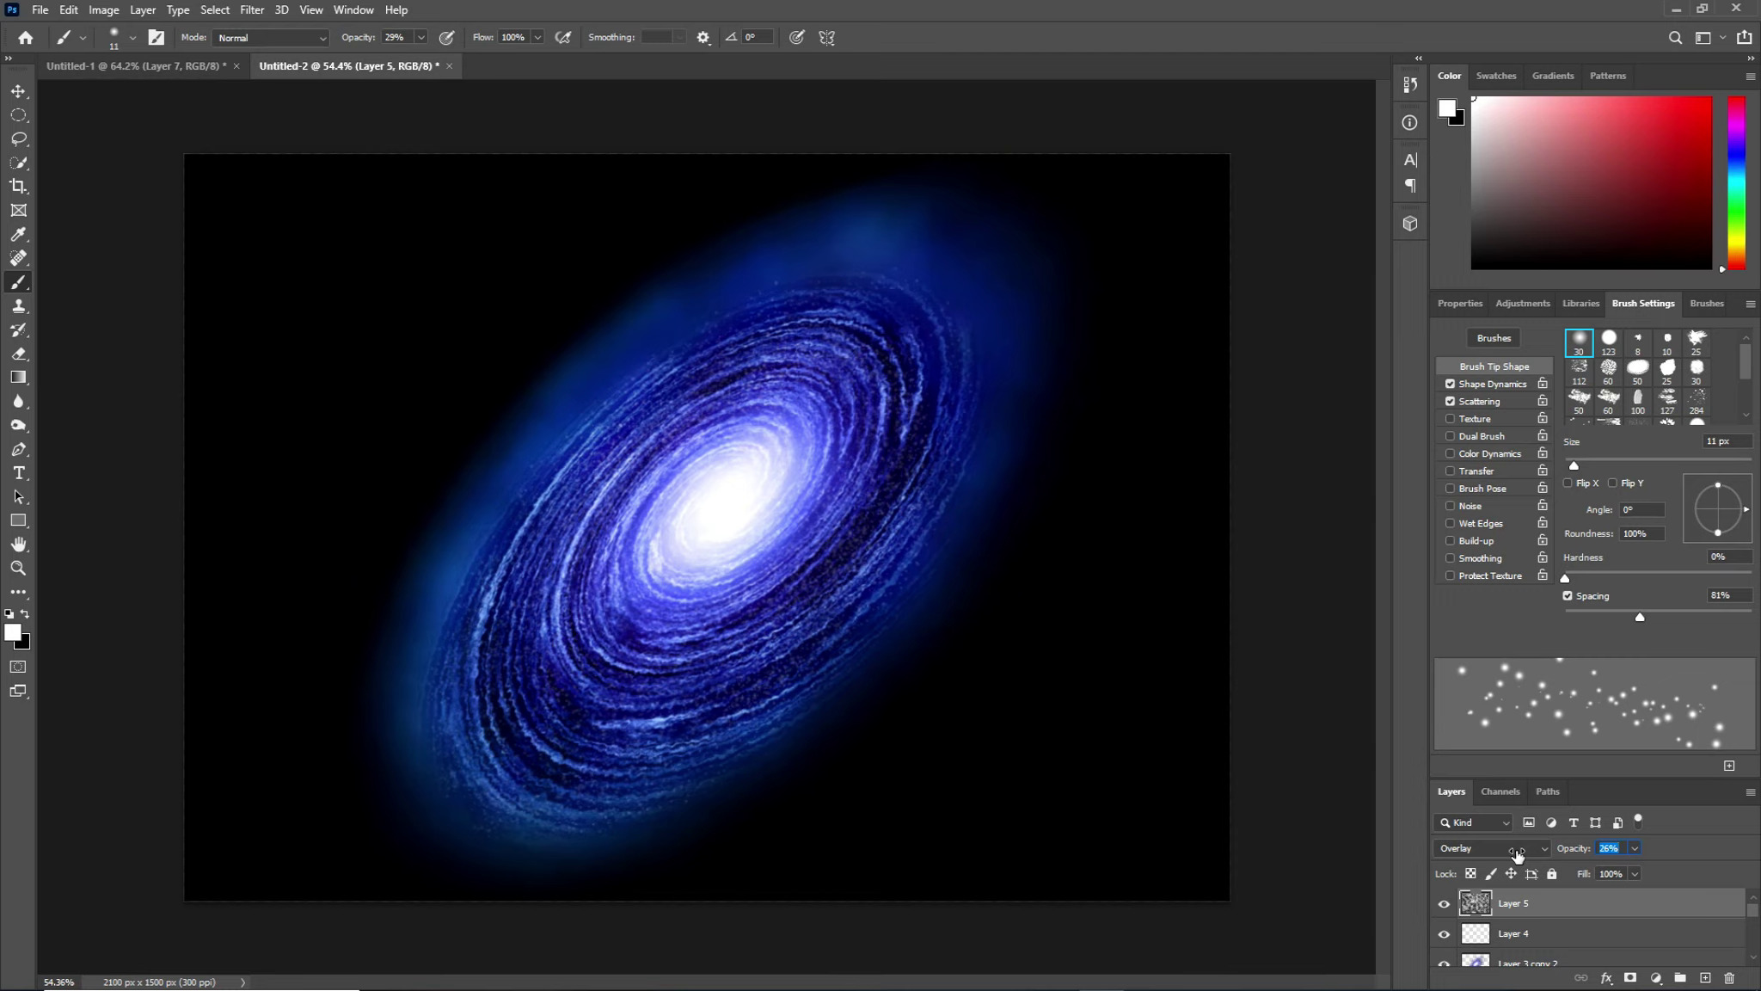
{"action": "left_click_drag", "start_coordinate": [1517, 854], "coordinate": [1553, 854]}
{"action": "left_click_drag", "start_coordinate": [1563, 851], "coordinate": [1596, 851]}
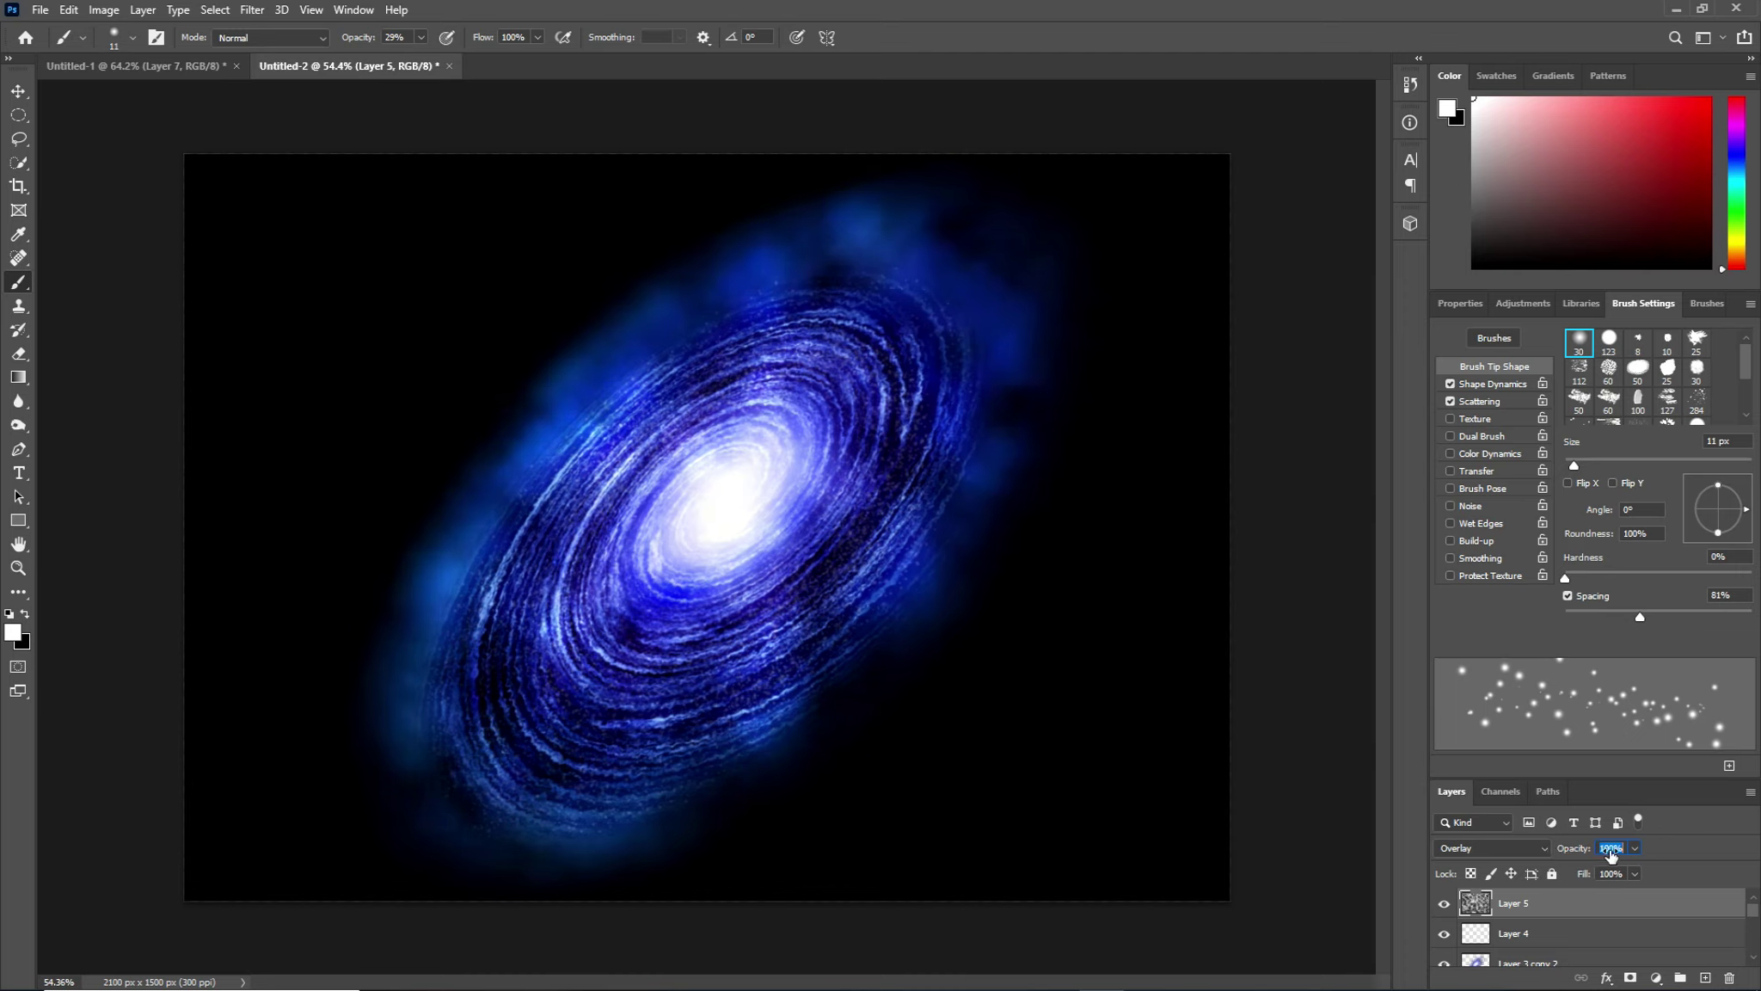
{"action": "mouse_move", "coordinate": [1596, 851]}
{"action": "left_mouse_down"}
{"action": "mouse_move", "coordinate": [1537, 855]}
{"action": "mouse_move", "coordinate": [1555, 856]}
{"action": "left_mouse_up"}
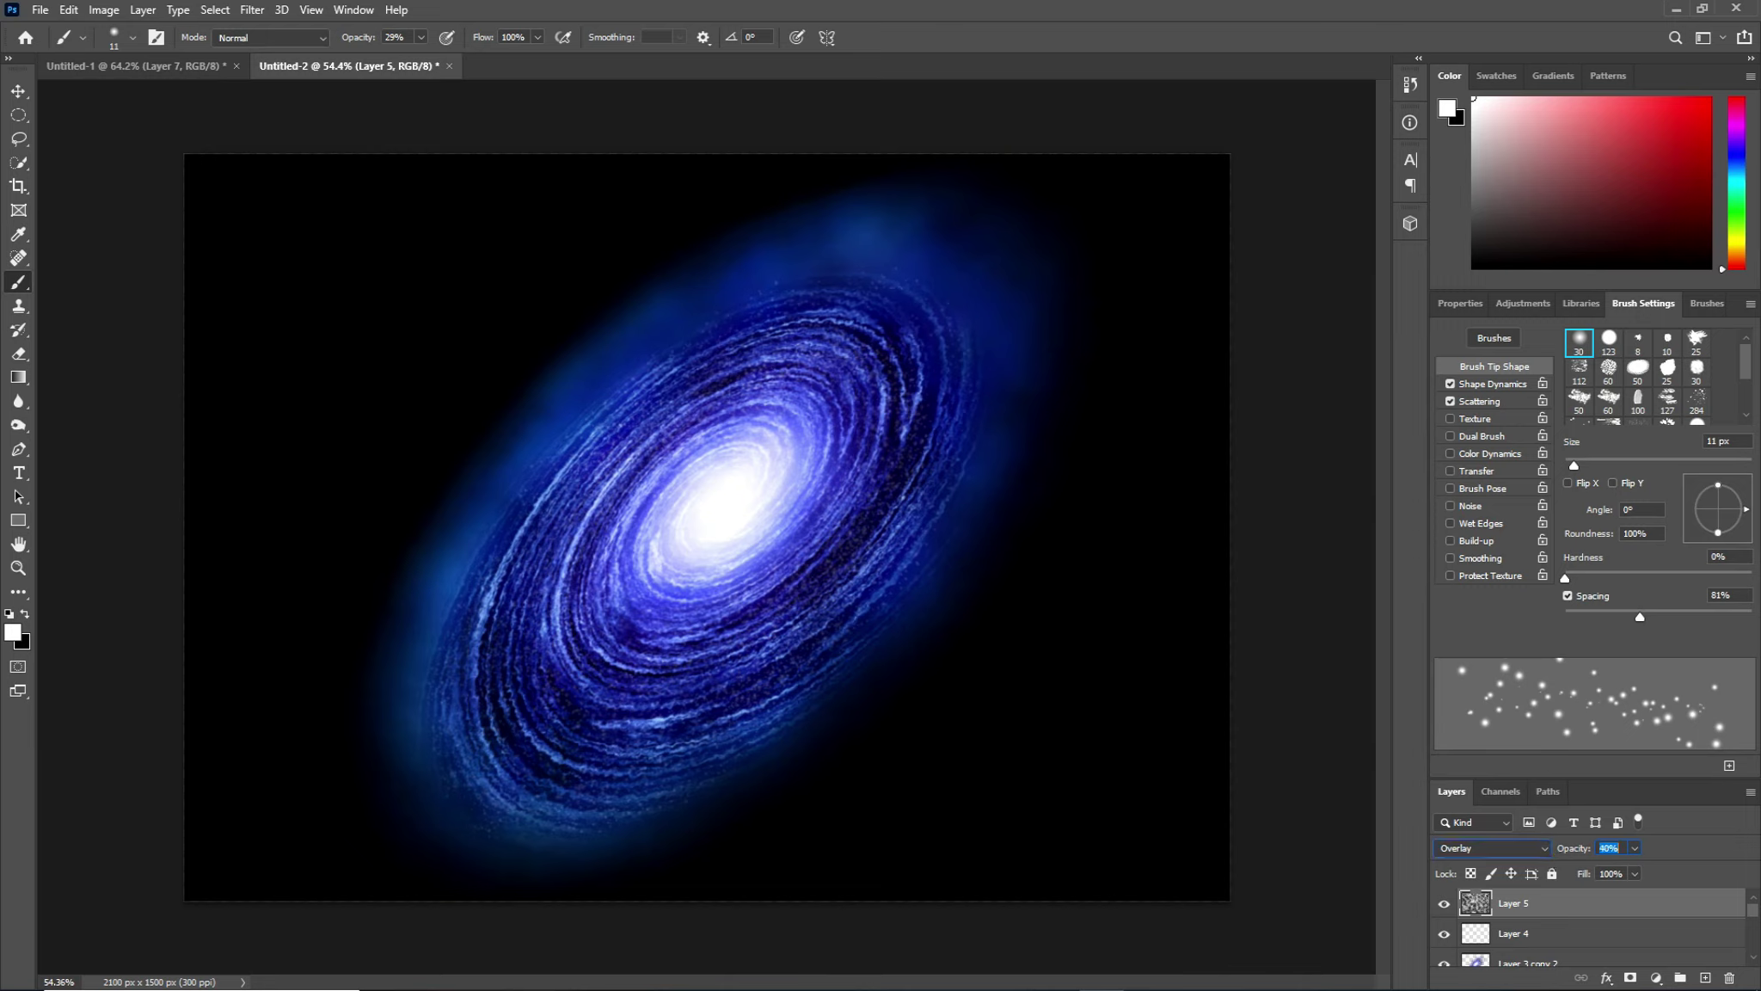
{"action": "key", "text": "Return"}
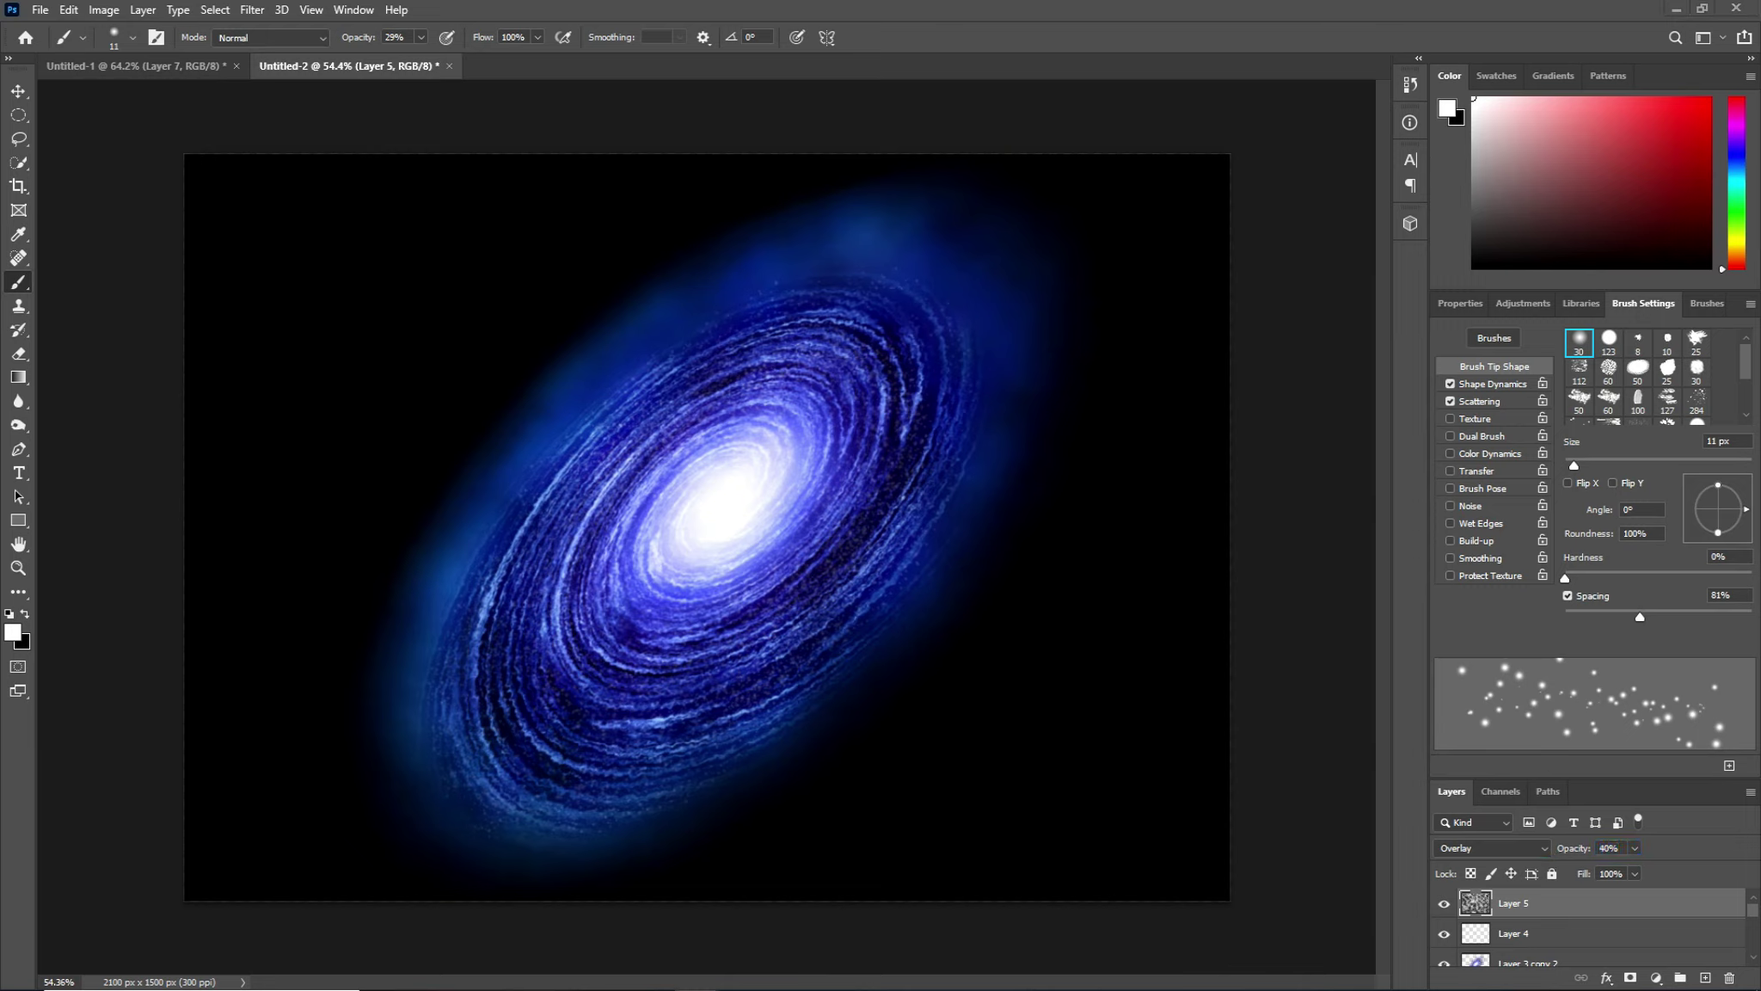